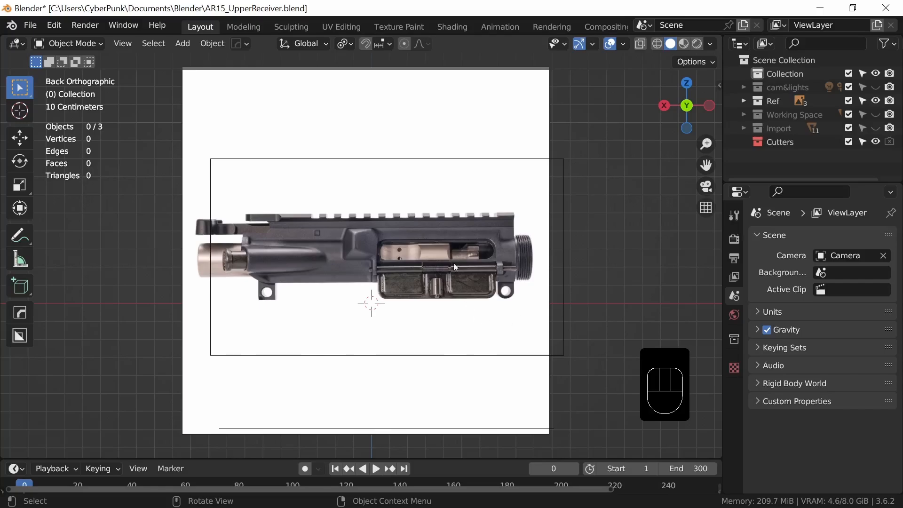
Add a cube mesh to the scene after checking the receiver reference images from the front, back and top.
alt+middle_drag(455, 267, 437, 321)
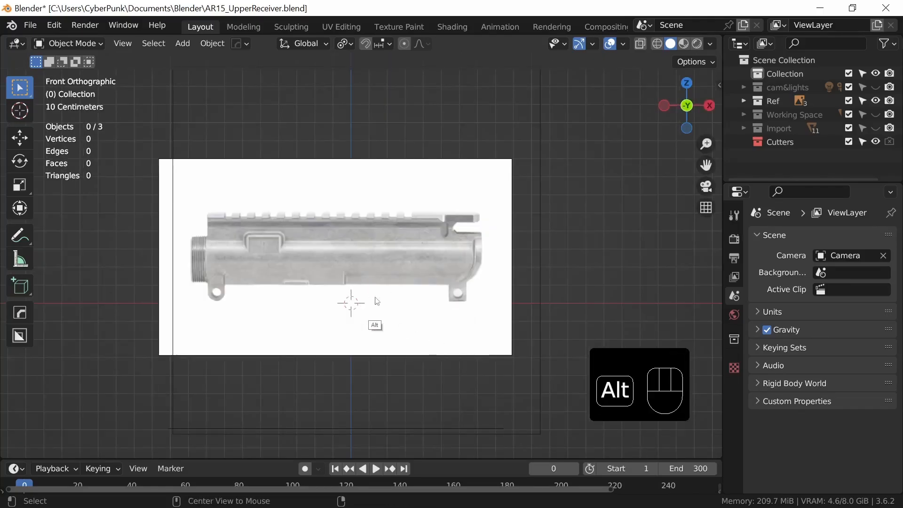
alt+middle_drag(377, 301, 513, 327)
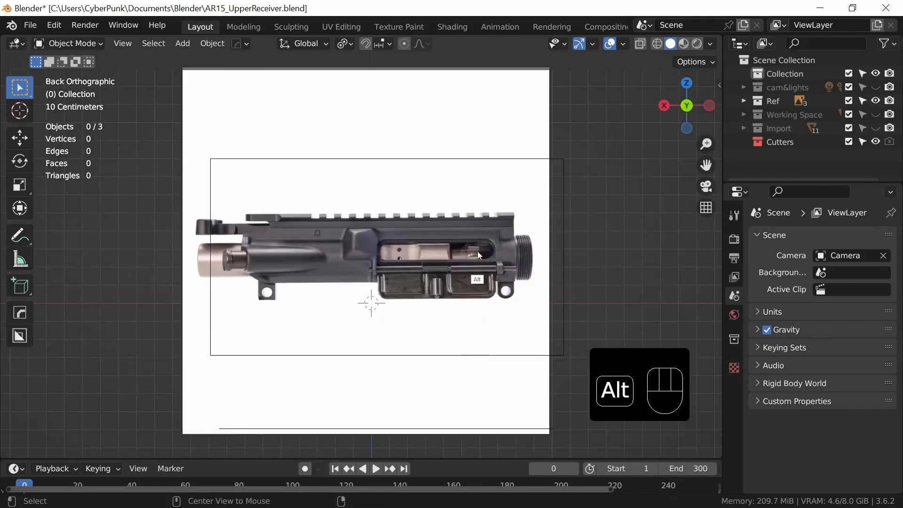
alt+middle_drag(478, 255, 480, 311)
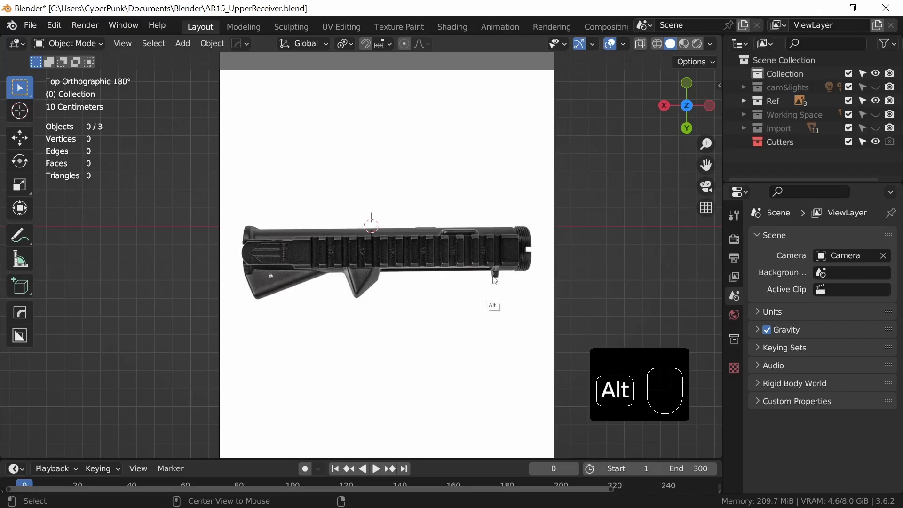
alt+middle_drag(494, 279, 461, 263)
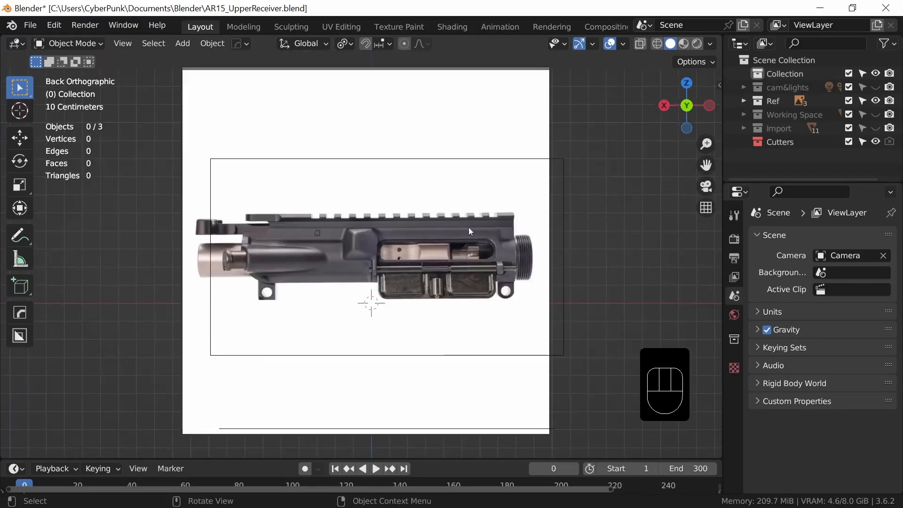
middle_drag(468, 228, 476, 339)
key(shift+a)
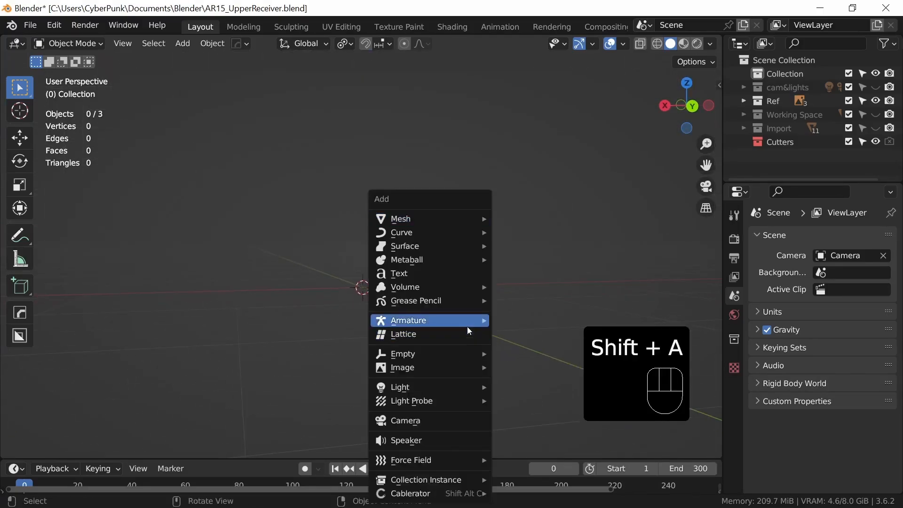
key(shift+a)
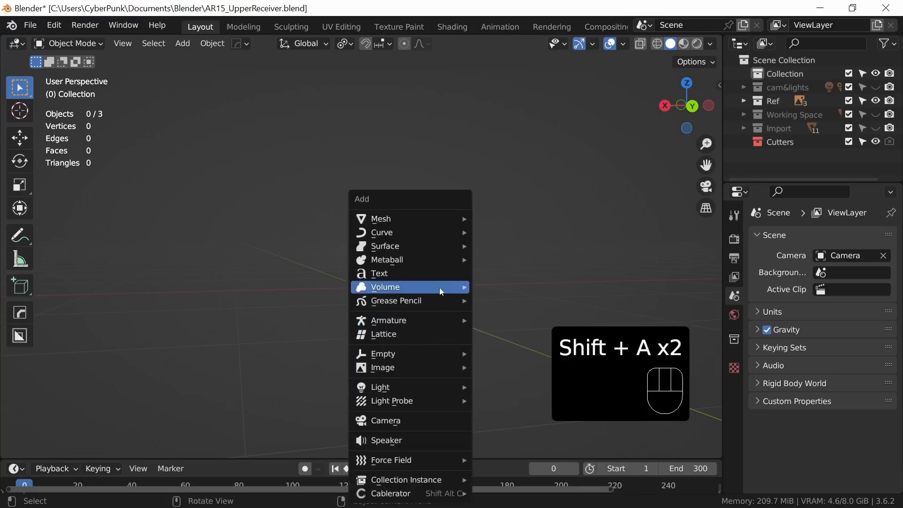
mouse_move(424, 219)
click(523, 232)
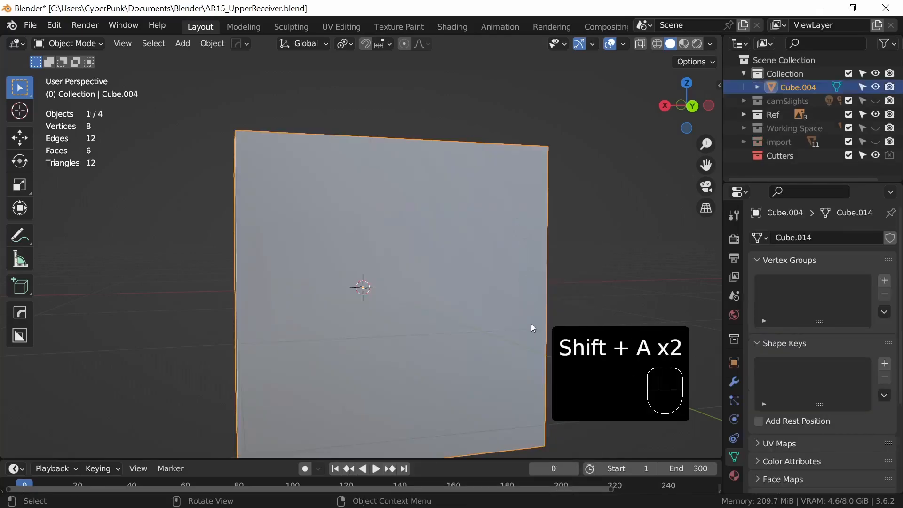
Shrink the cube and raise it onto the top rail in the back reference view.
alt+middle_drag(548, 338, 520, 344)
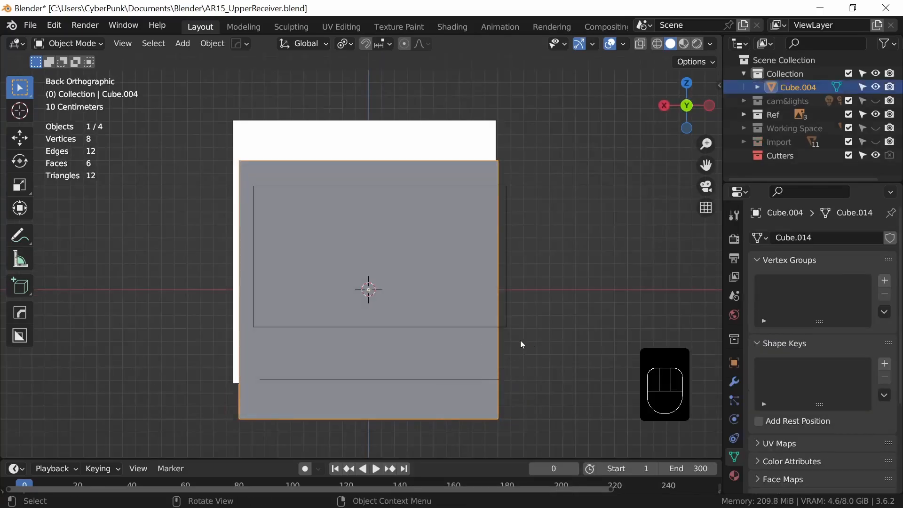
key(s)
click(396, 294)
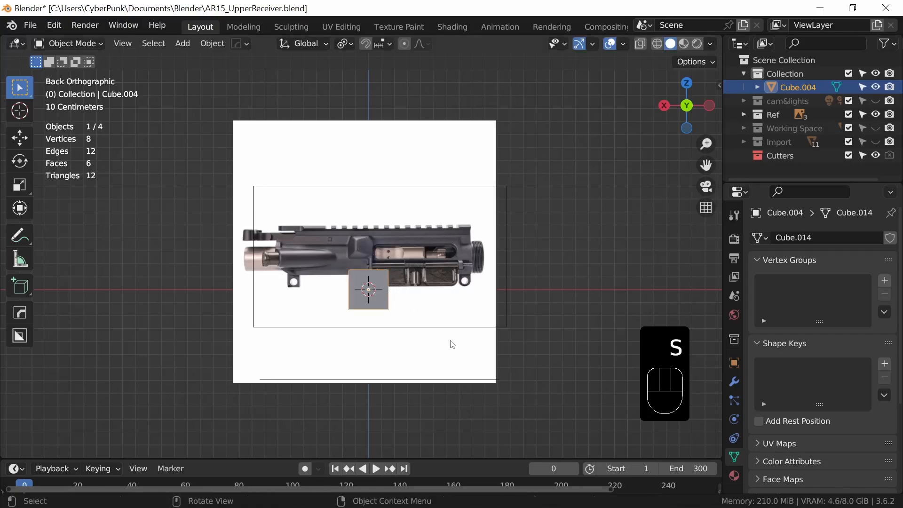
key(g)
middle_drag(452, 336, 453, 282)
click(454, 280)
key(s)
click(423, 273)
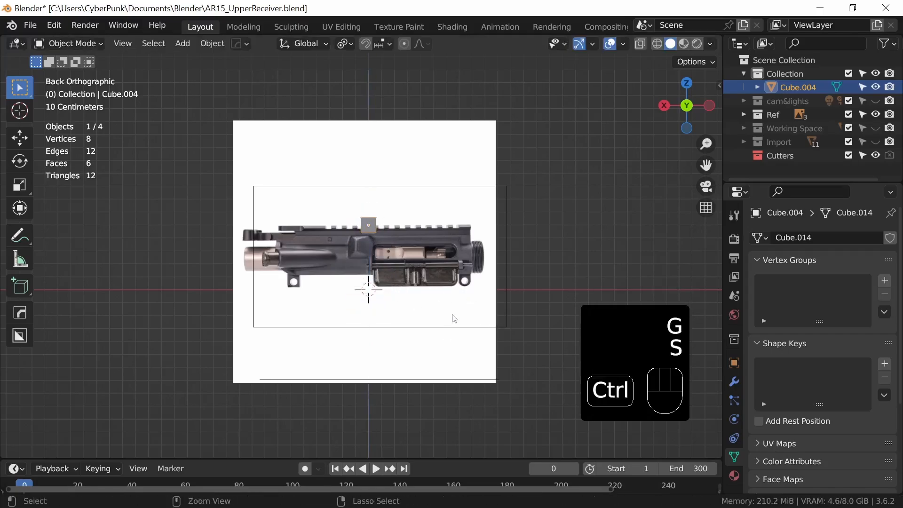
Scale the cube down further and move it over a rail tooth above the forward assist.
ctrl+middle_drag(454, 319, 506, 269)
key(s)
key(s)
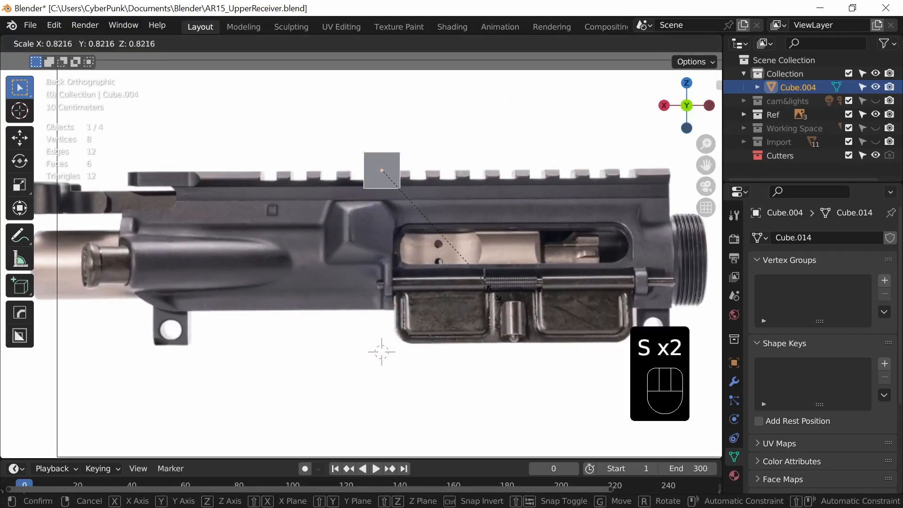
key(g)
key(s)
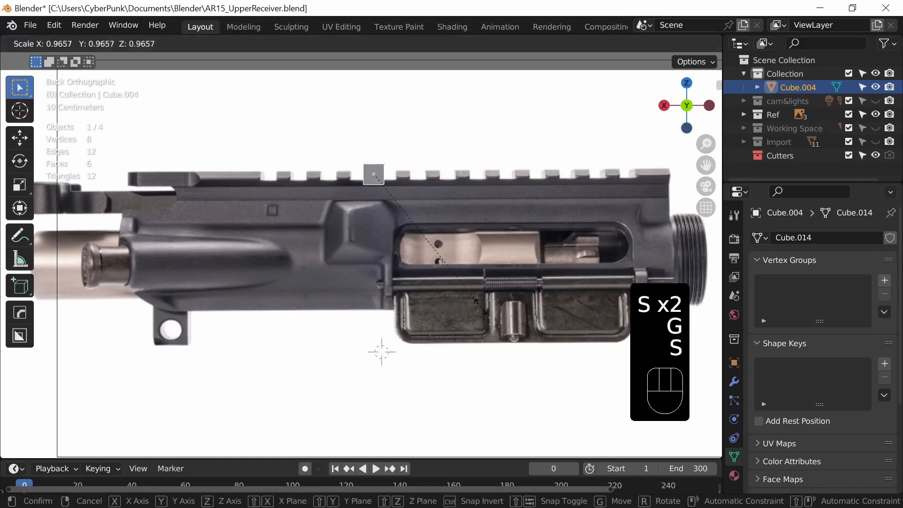
click(480, 305)
Make the view see-through and refine the cube's position and size against the rail tooth.
key(alt+z)
ctrl+middle_drag(456, 292, 492, 349)
key(g)
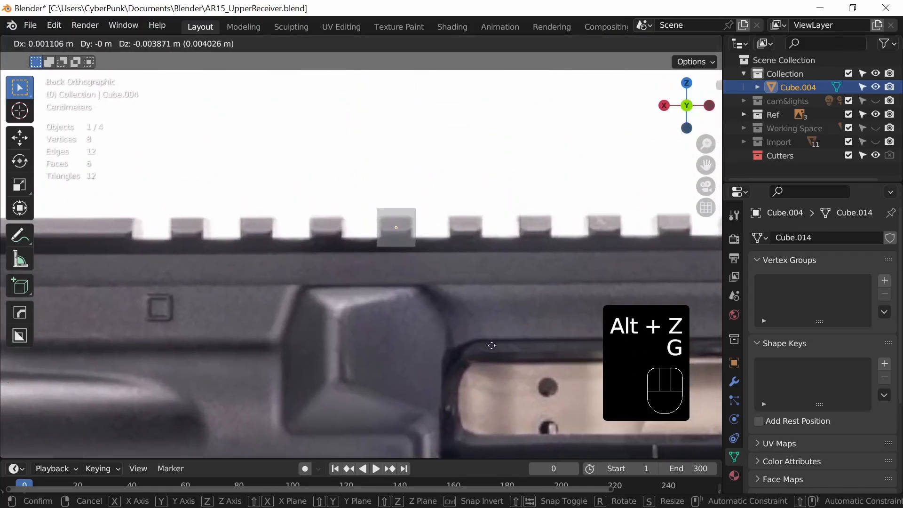
key(s)
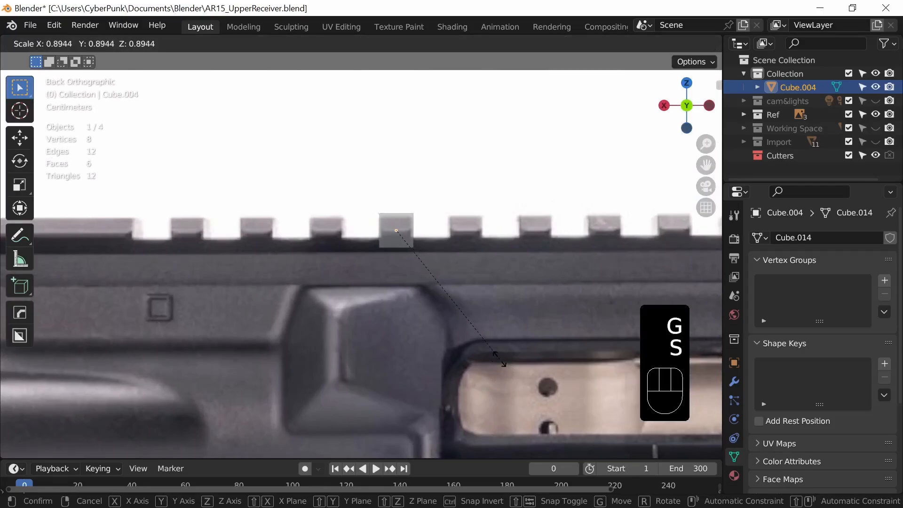
click(500, 360)
Move the cube over the adjacent rail gap and stretch it along X to about 0.0855 m, from mid-tooth to mid-tooth.
key(g)
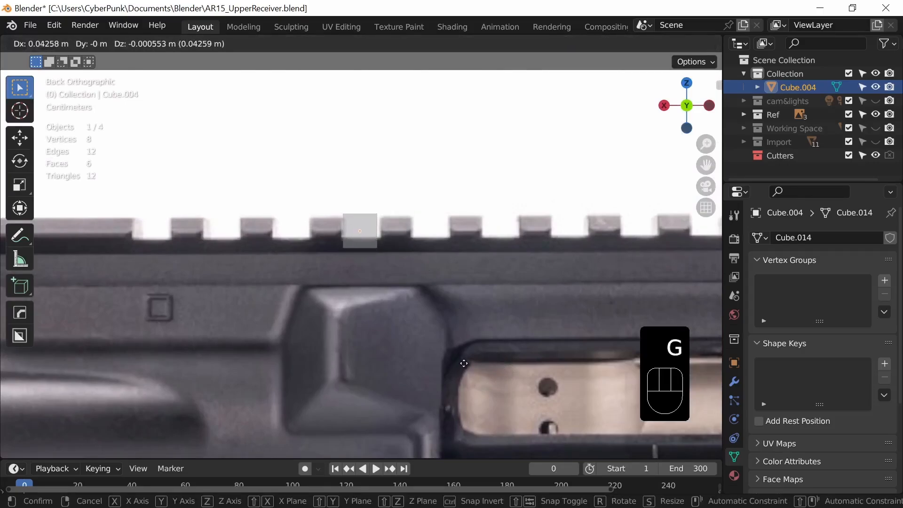
click(466, 370)
key(s)
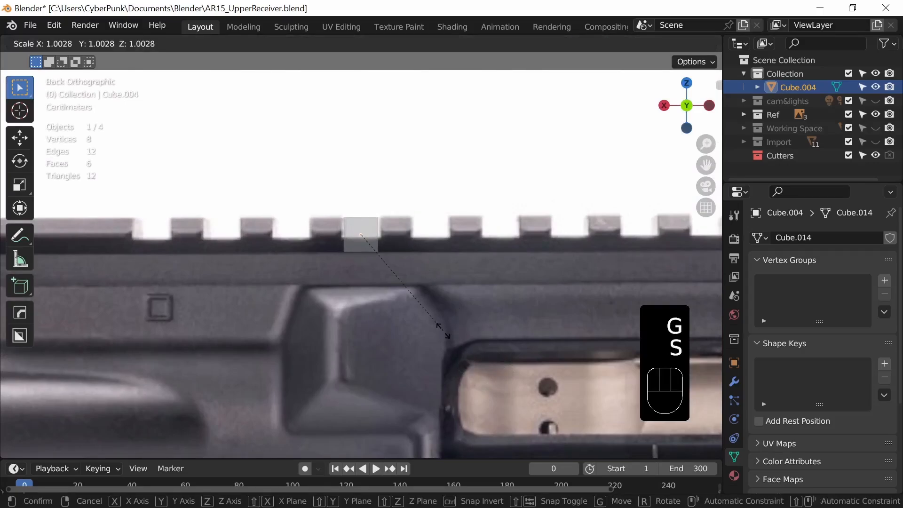
key(x)
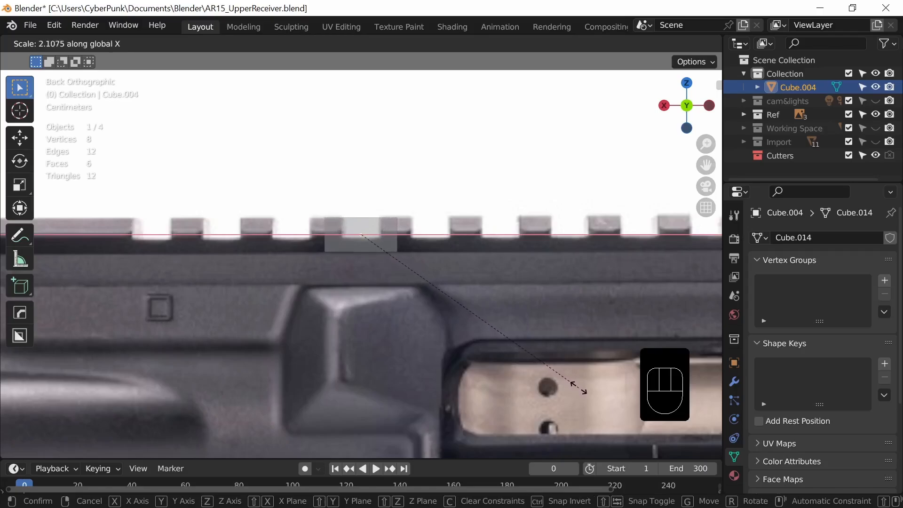
click(579, 387)
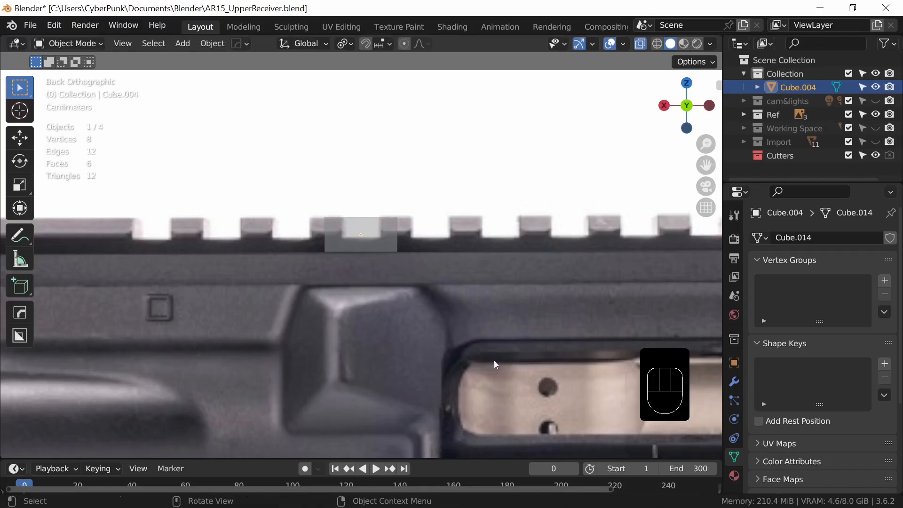
Move the cube along Y onto the rail's centreline in the top reference view.
mouse_move(494, 360)
alt+middle_down()
mouse_move(482, 249)
mouse_move(482, 351)
alt+middle_up()
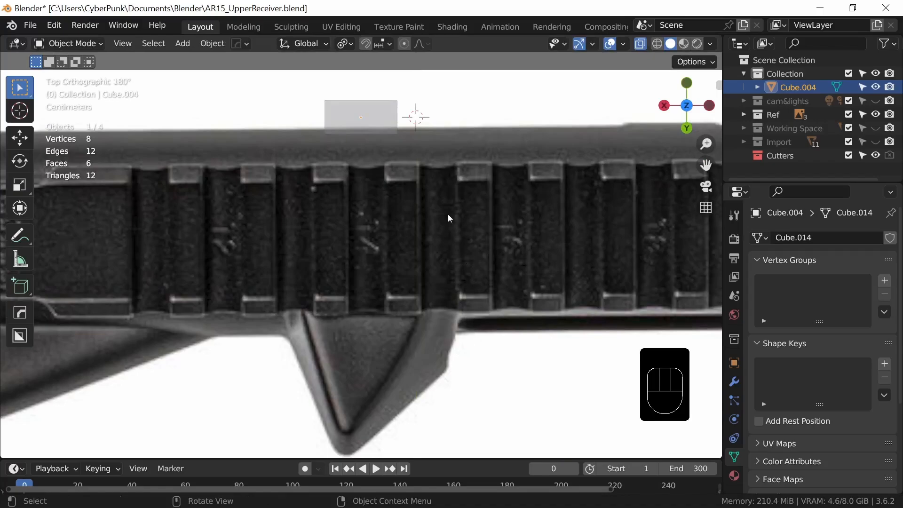
key(g)
key(y)
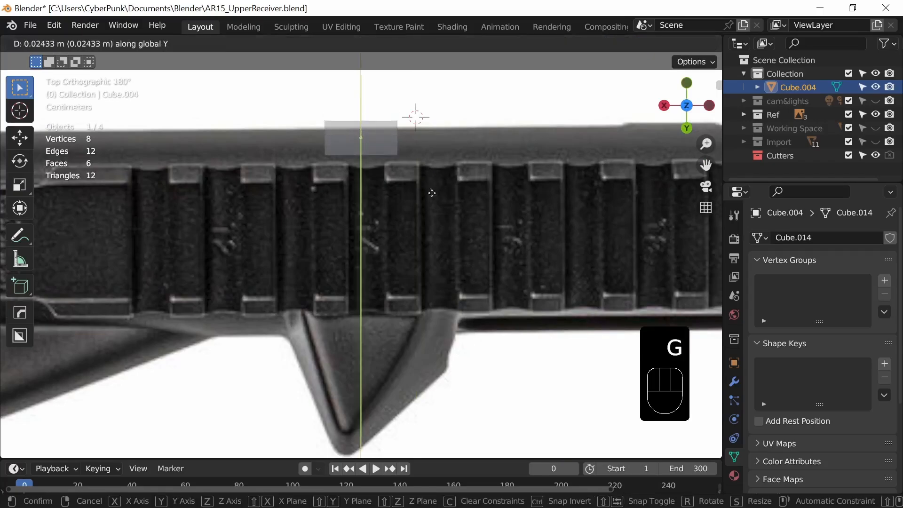
click(455, 297)
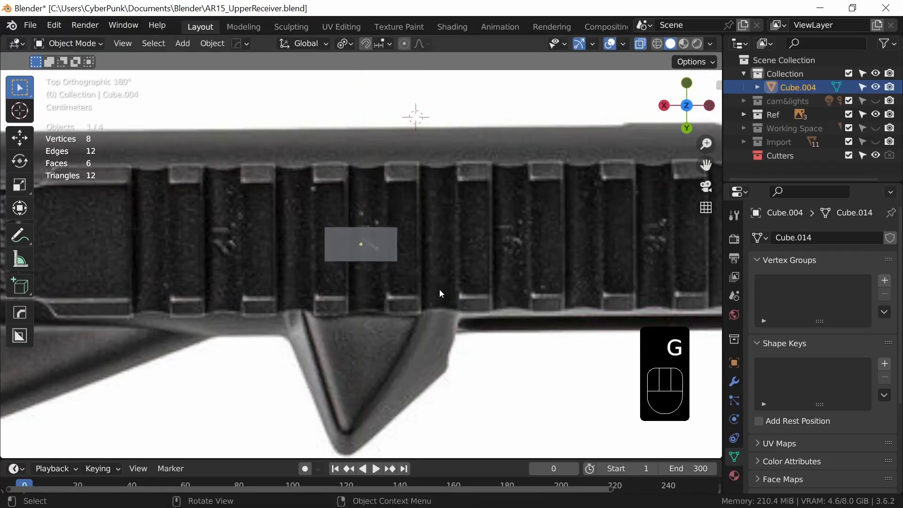
Stretch the cube along Y to about 0.14 m and re-centre it between the rail's side edges.
key(s)
key(y)
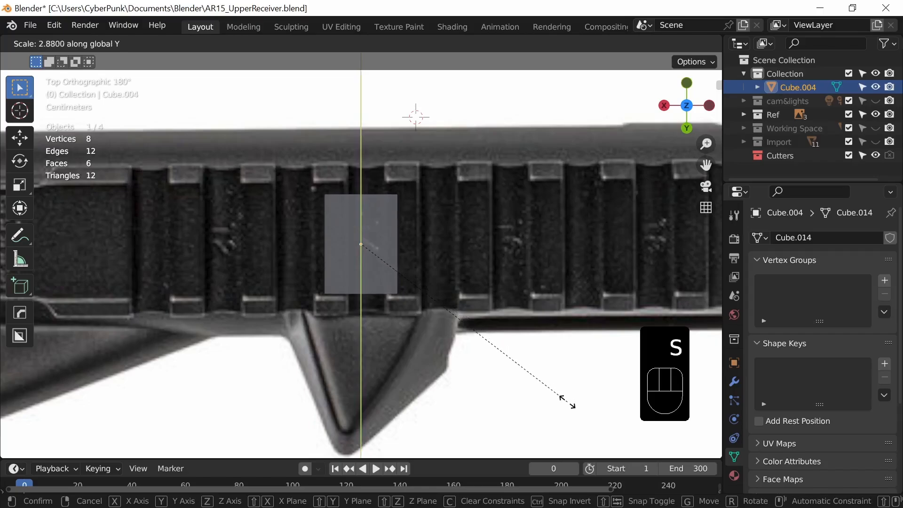
click(571, 406)
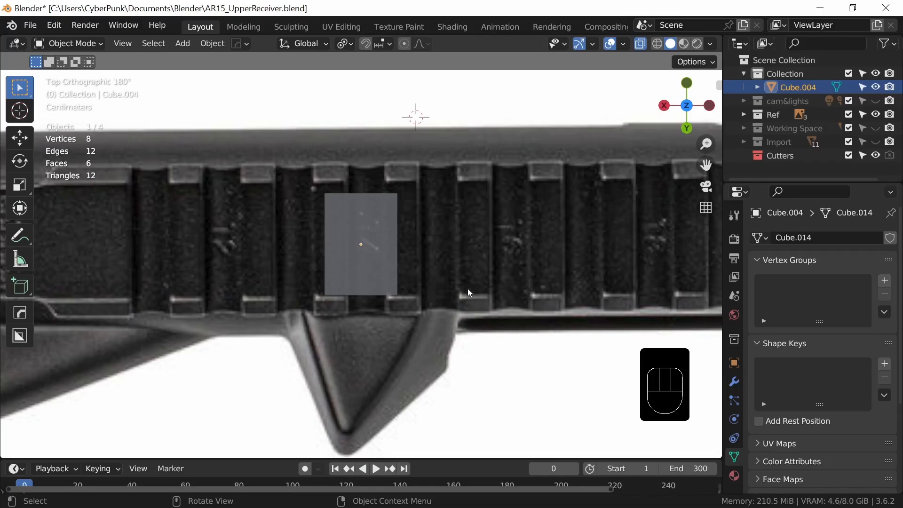
key(s)
key(y)
click(474, 304)
key(g)
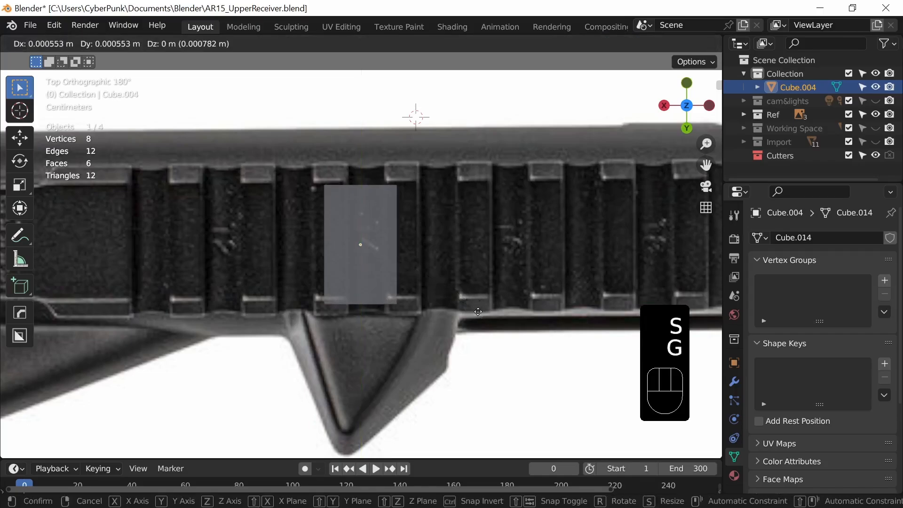
key(y)
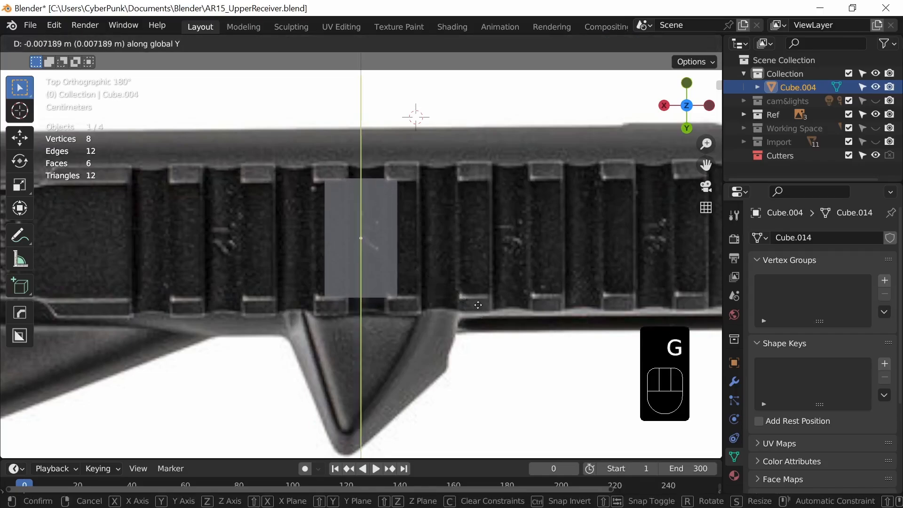
click(486, 314)
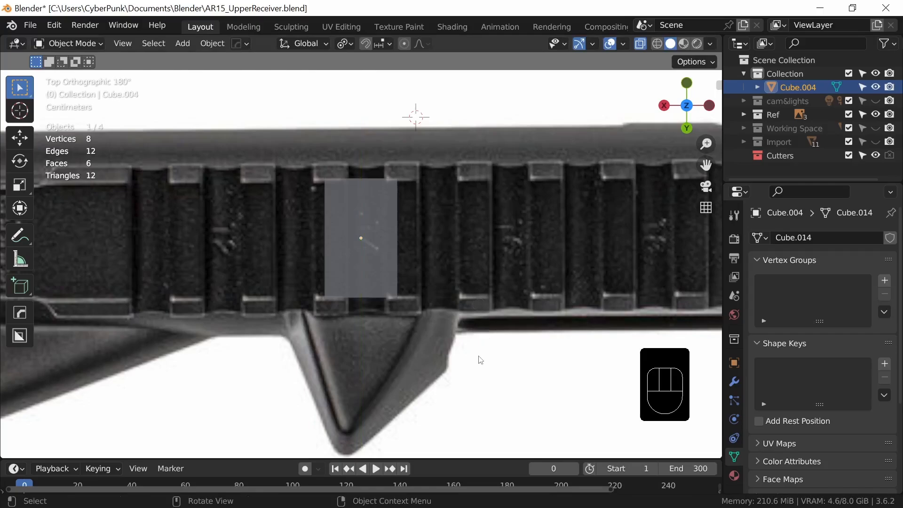
Check the cube's transform values from the back view and apply its scale.
alt+middle_drag(476, 363, 431, 357)
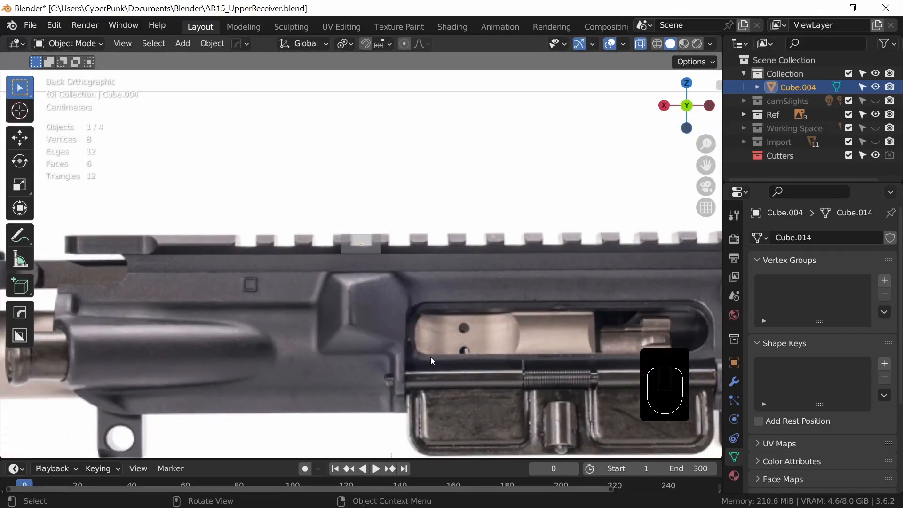
key(n)
click(715, 88)
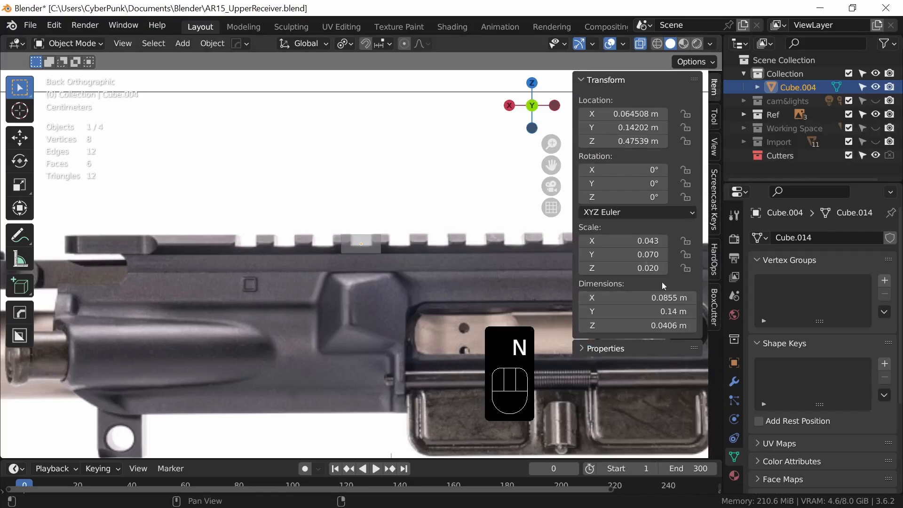
key(ctrl+a)
click(338, 293)
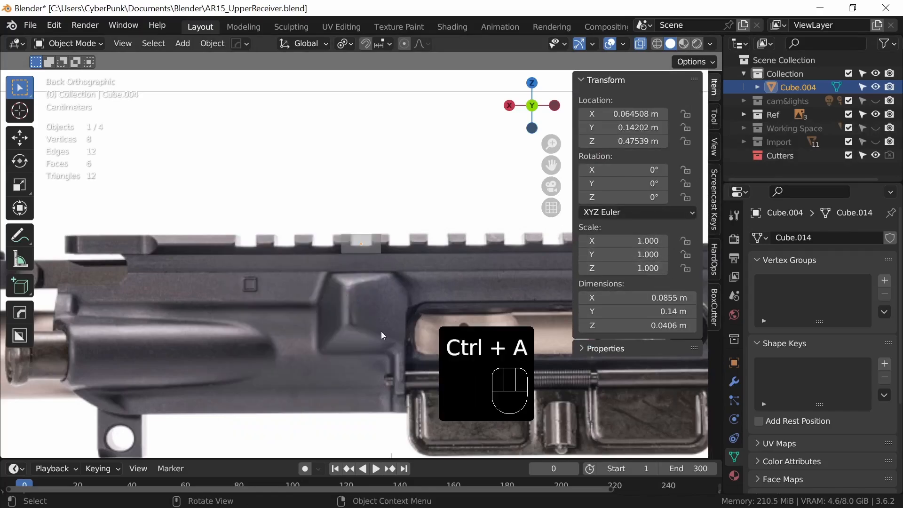
key(n)
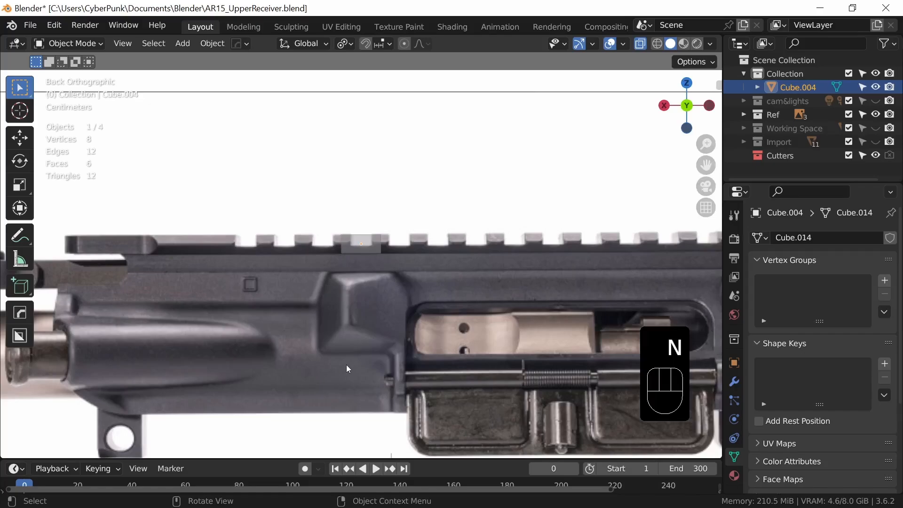
Add an Array modifier to the cube with a count of 5.
click(734, 382)
click(824, 238)
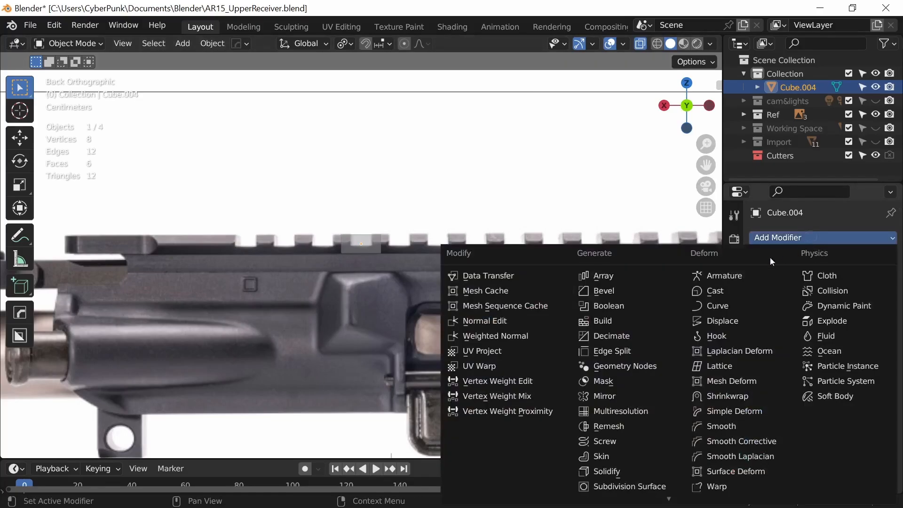
click(600, 276)
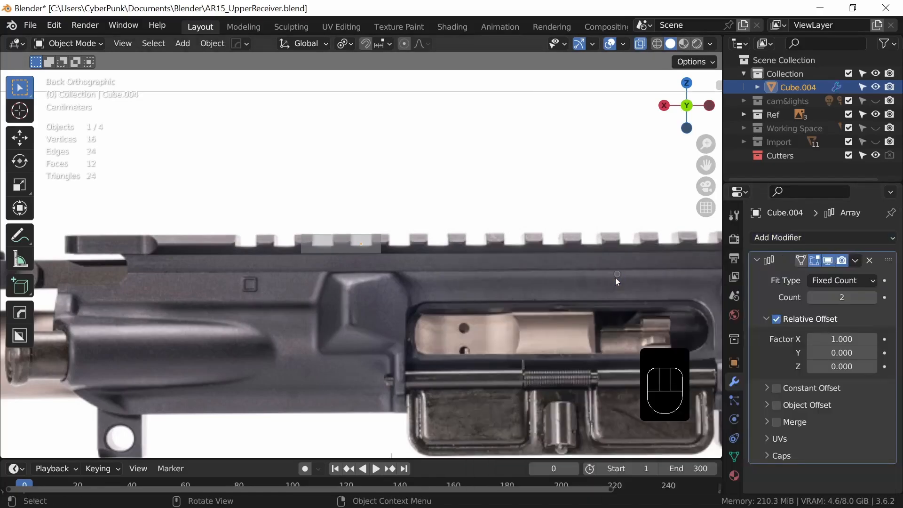
click(871, 297)
click(871, 297)
click(871, 297)
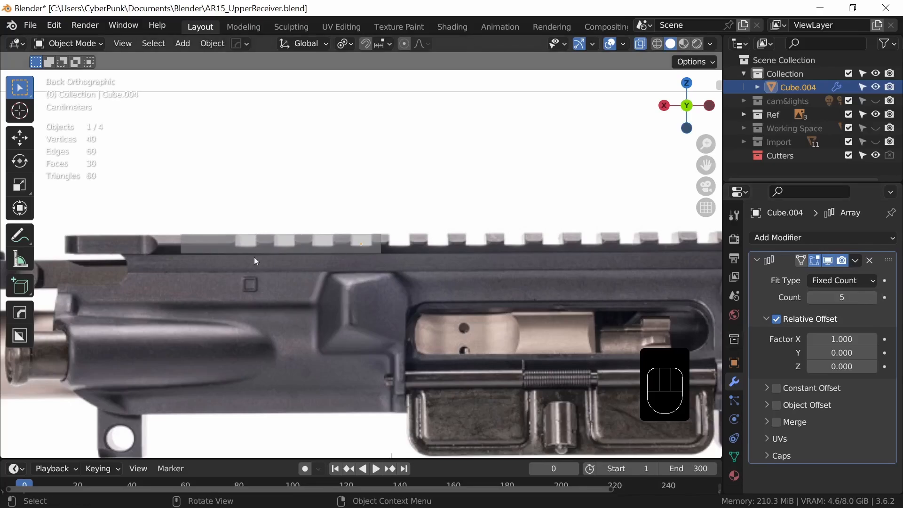
Set the array's relative offset factor X to -1.
click(842, 340)
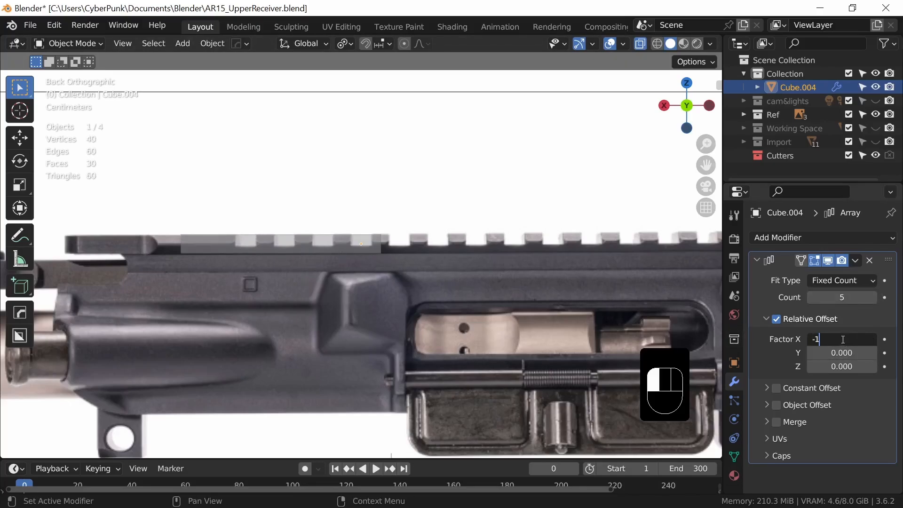
text(-1)
key(Return)
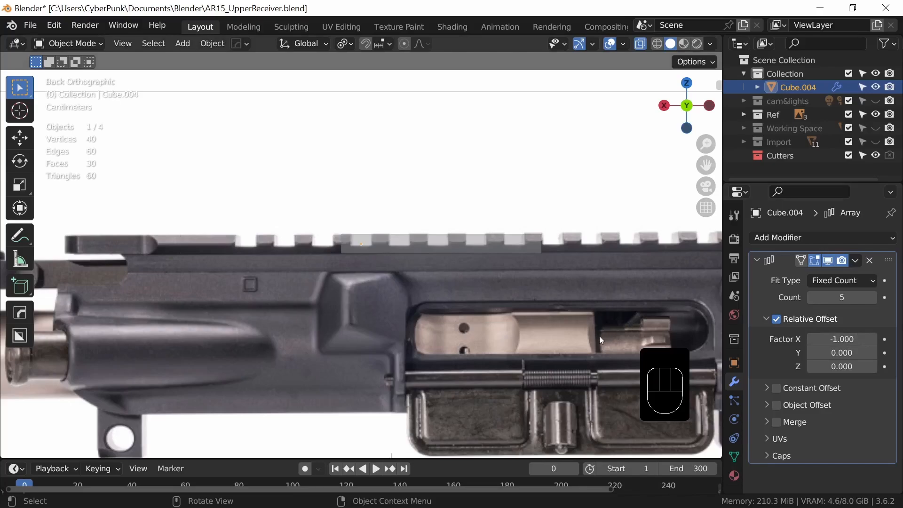
Show the viewport in wireframe and raise the cube's array count to 9.
key(z)
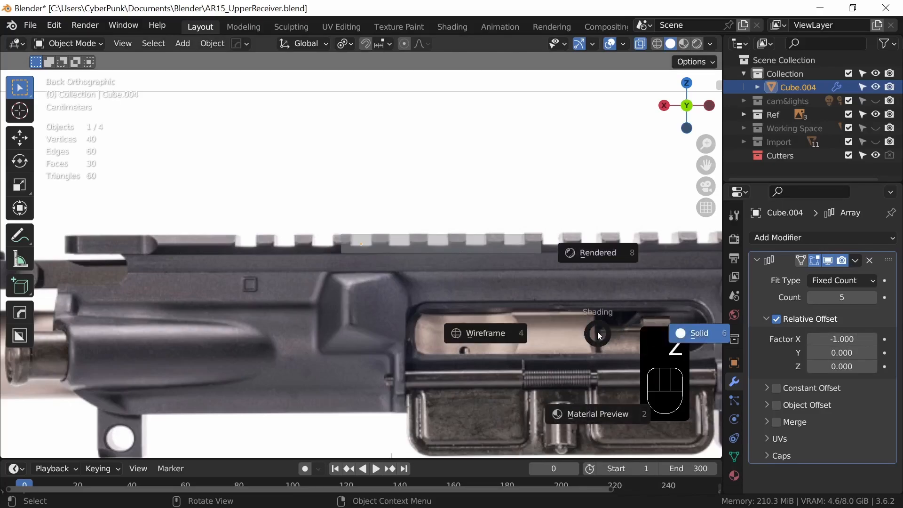
click(499, 334)
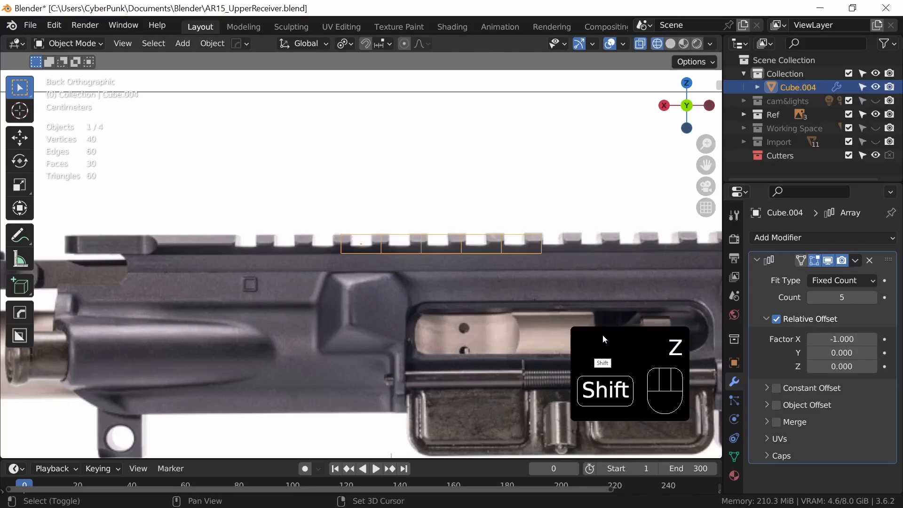
shift+middle_drag(603, 335, 543, 372)
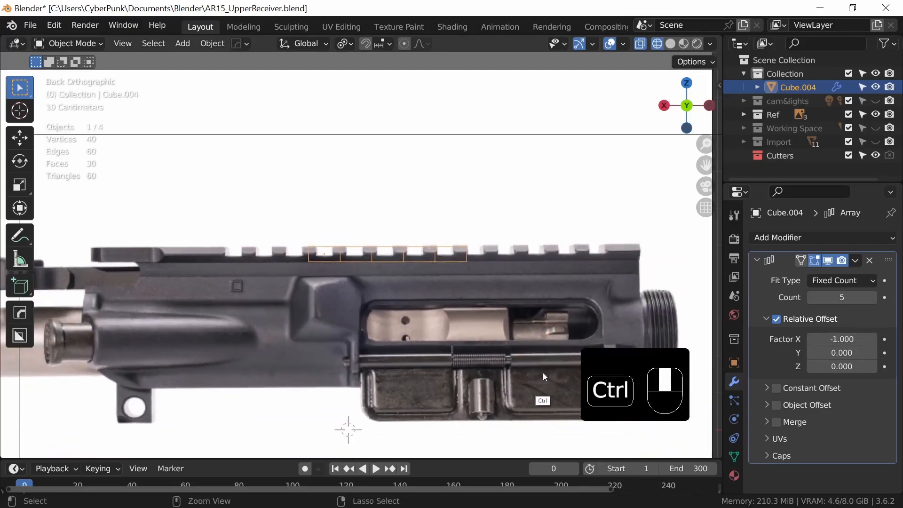
click(873, 298)
click(873, 298)
click(873, 297)
click(873, 297)
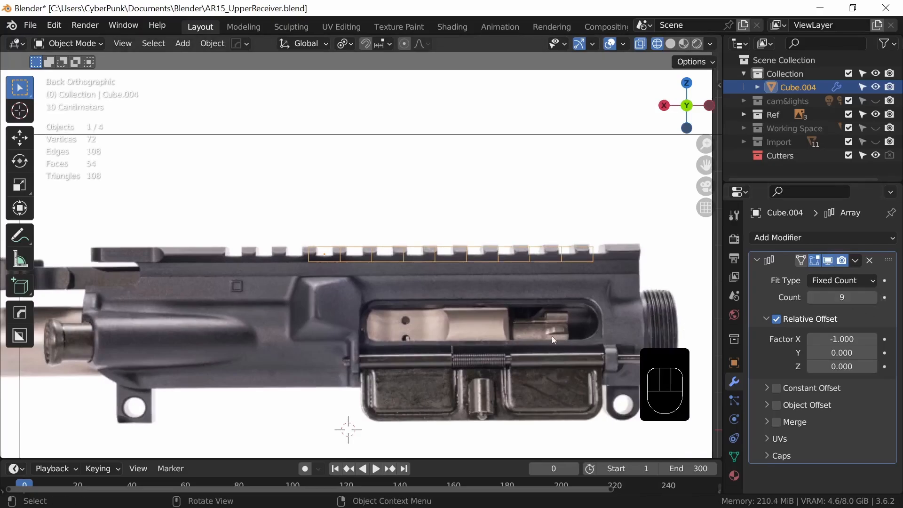
key(Tab)
key(g)
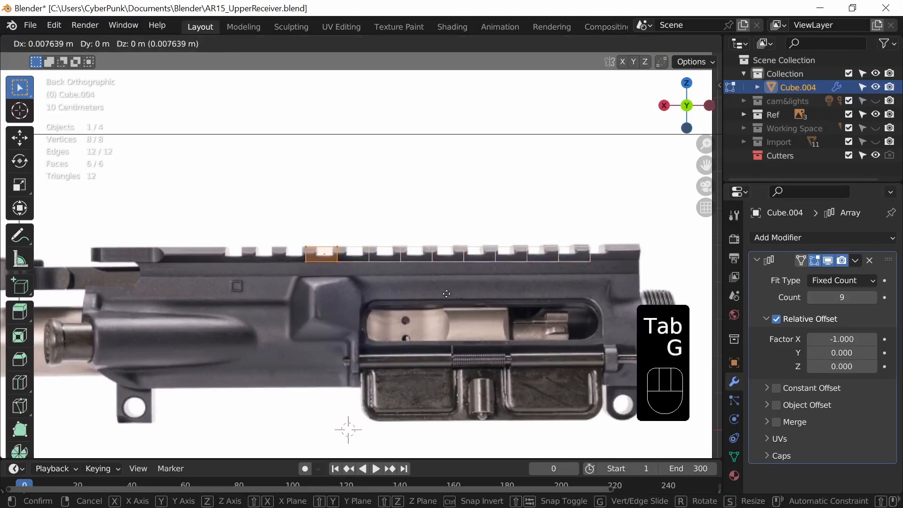
key(x)
click(450, 298)
key(Tab)
Move the arrayed cube along the rail onto the second notch from the charging-handle end and raise the array count to 11.
key(g)
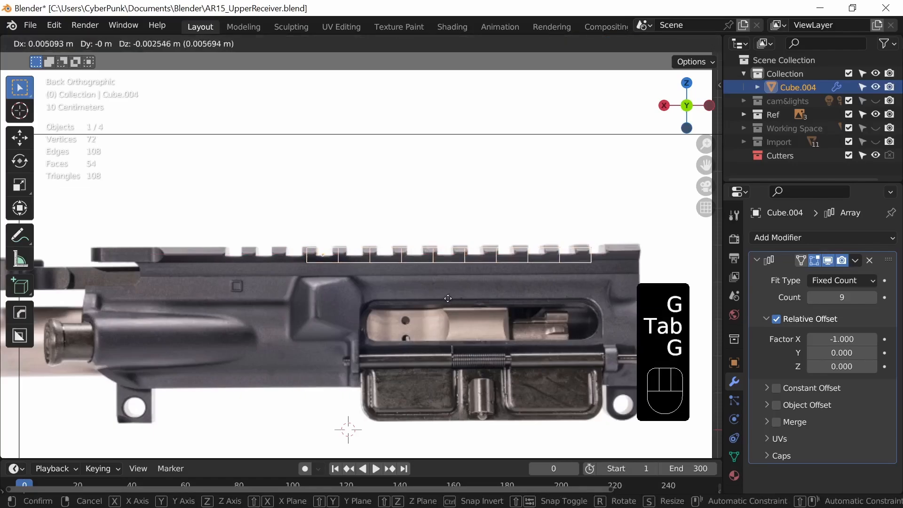
shift+click(391, 306)
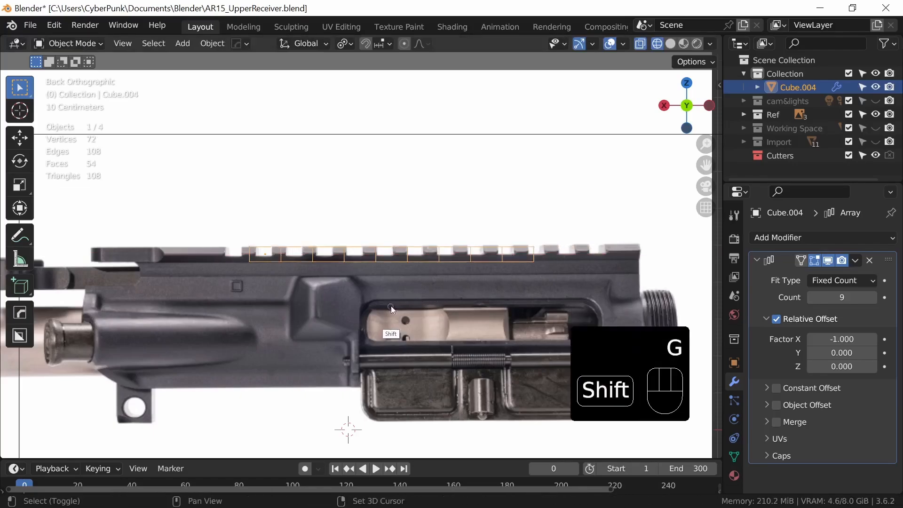
click(873, 299)
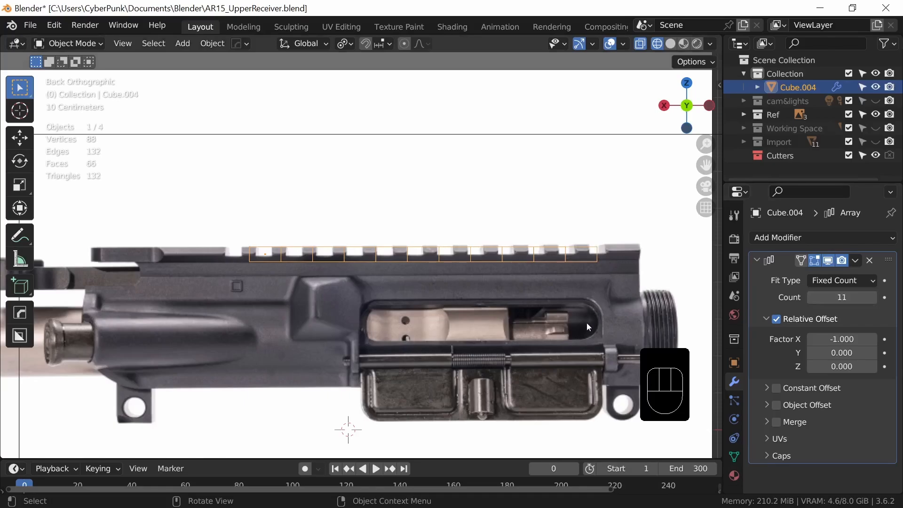
Narrow the cube by moving its muzzle-side end vertices about 0.0035 m along X, matching the array spacing to the rail teeth.
key(Tab)
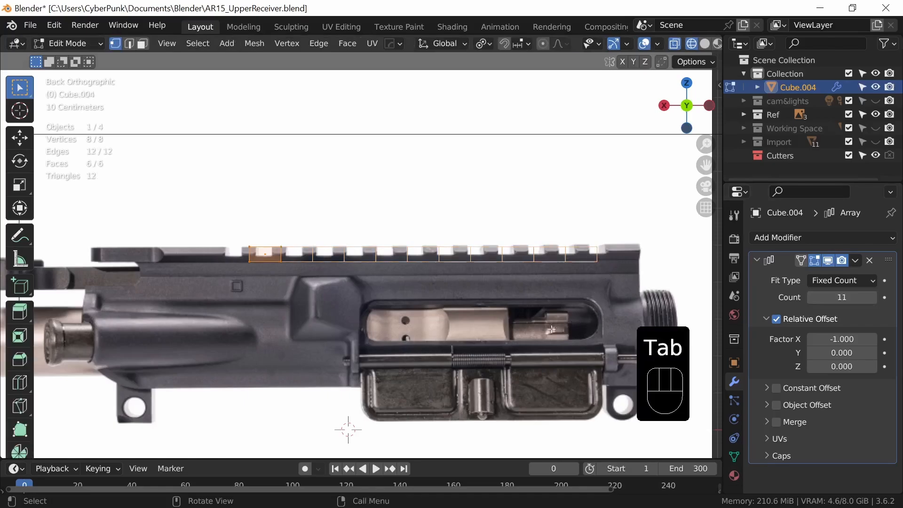
drag(271, 240, 296, 292)
ctrl+middle_drag(610, 363, 654, 308)
shift+middle_drag(692, 321, 451, 310)
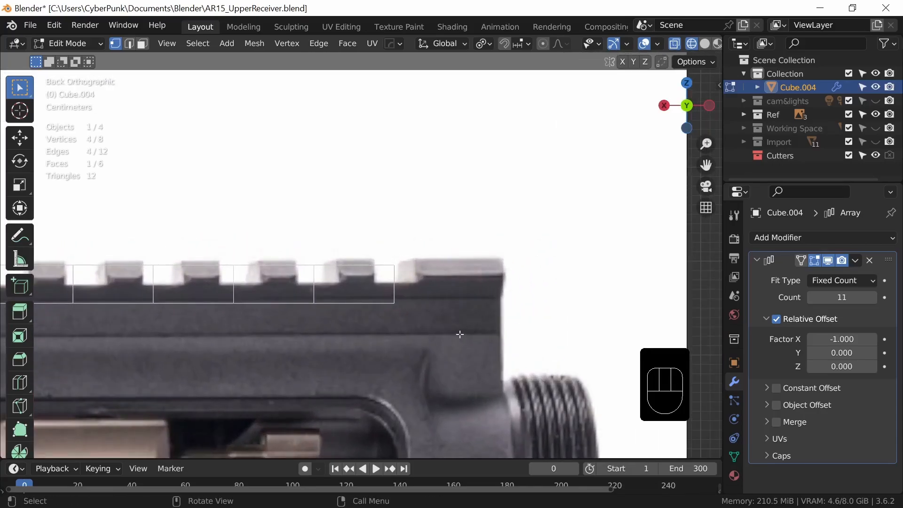
key(g)
key(x)
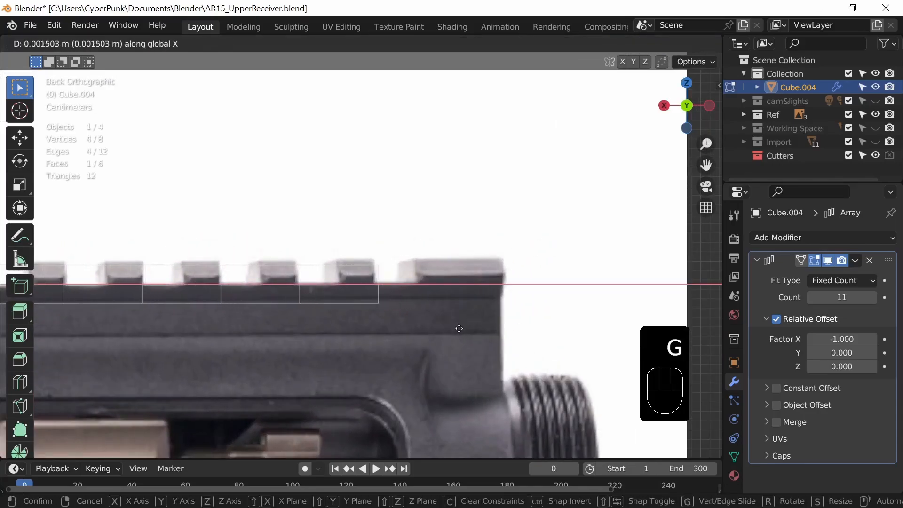
key(shift)
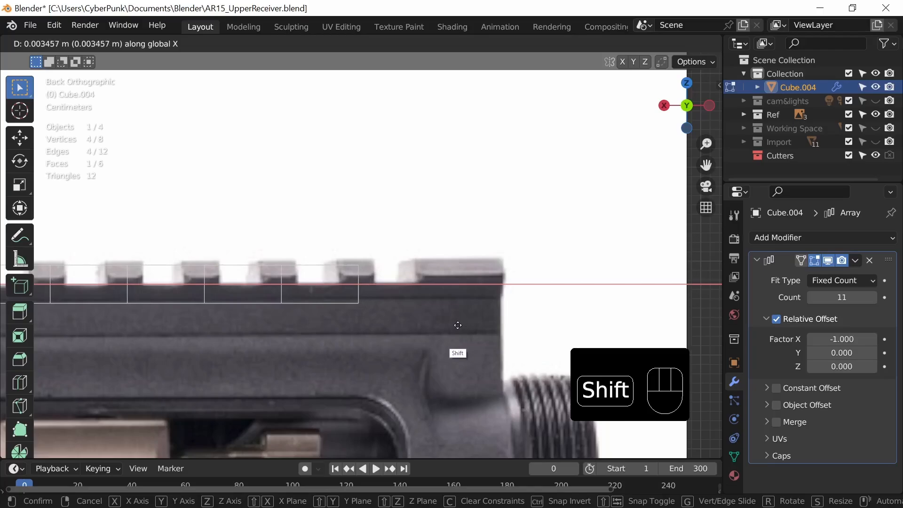
click(458, 326)
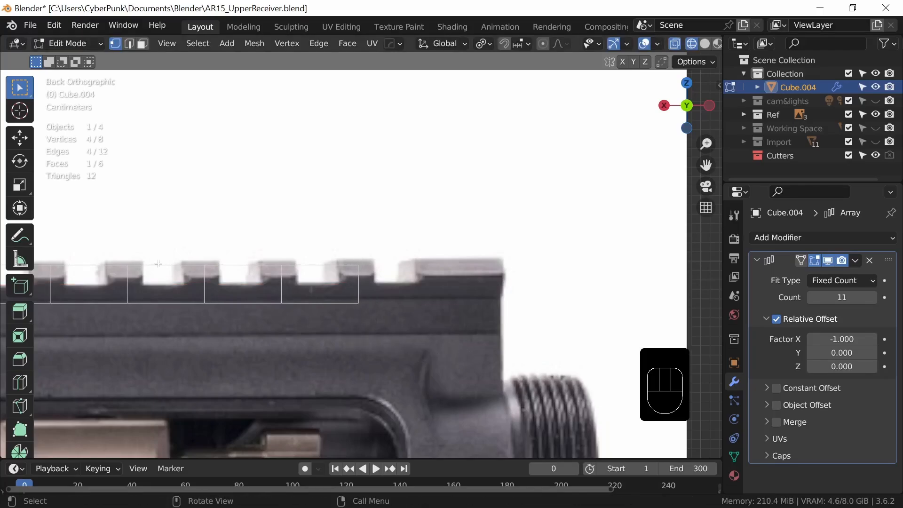
Move the arrayed cube about 0.084 m along X onto the rail's first notch and set the array count to 13.
ctrl+middle_drag(438, 268, 430, 350)
shift+middle_drag(306, 351, 572, 331)
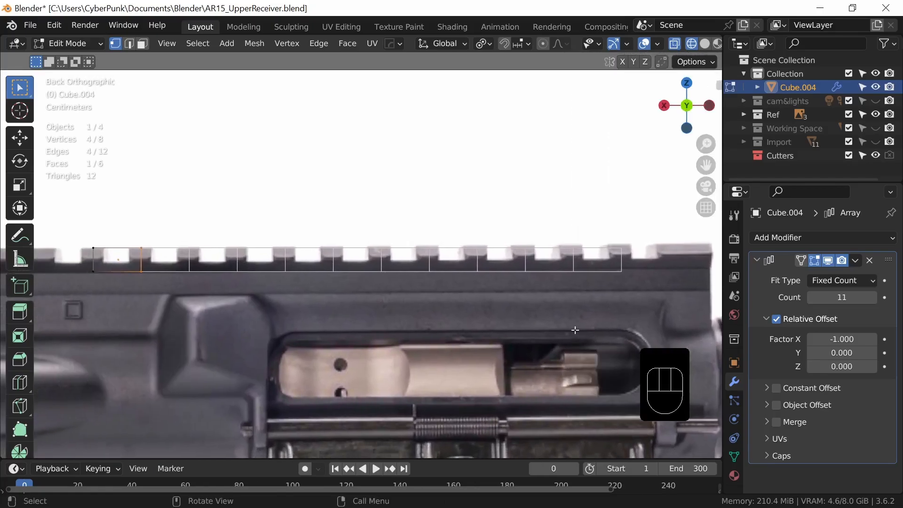
ctrl+middle_drag(494, 340, 489, 357)
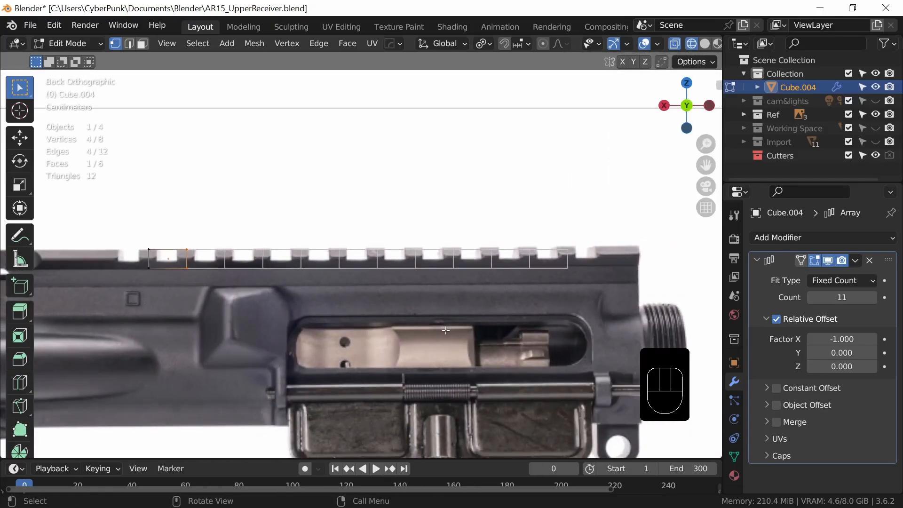
key(Tab)
key(g)
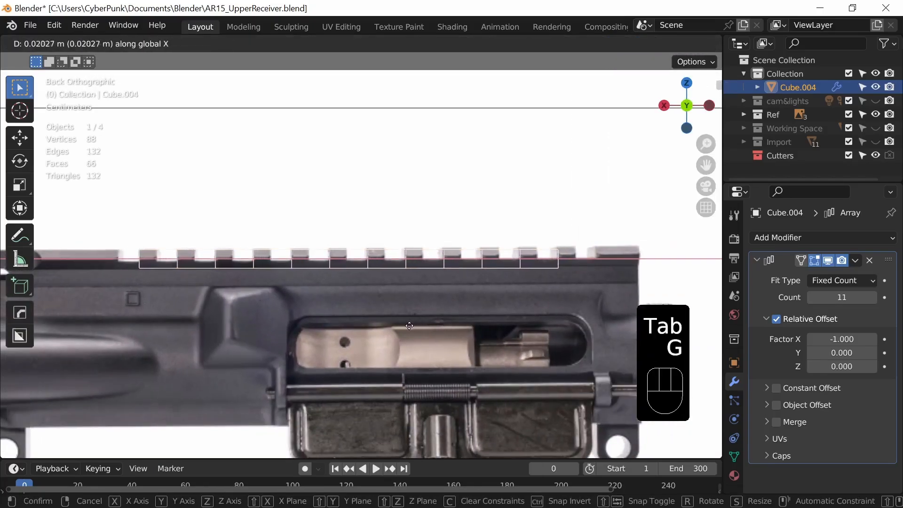
key(shift)
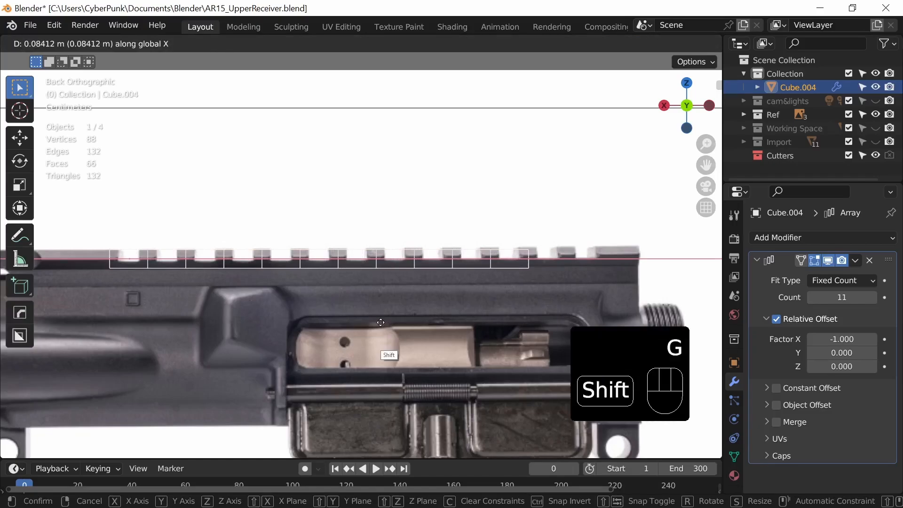
click(351, 357)
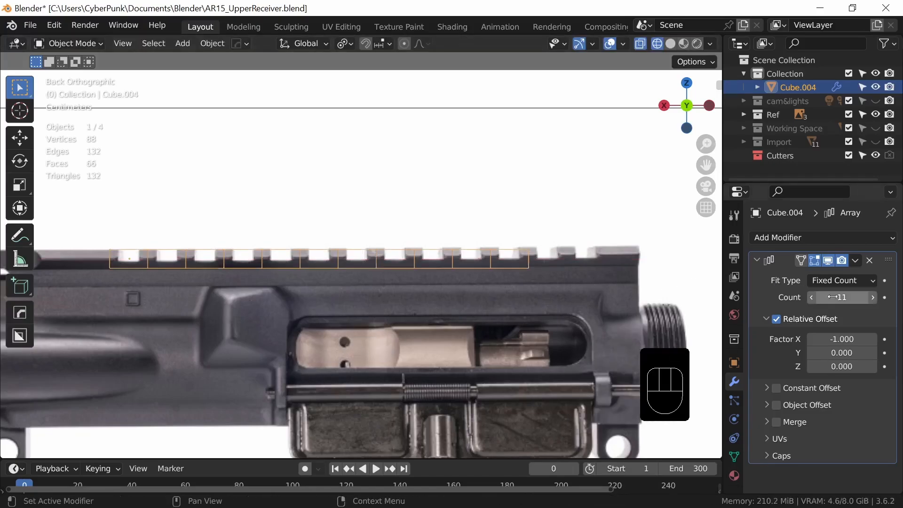
click(873, 298)
click(874, 299)
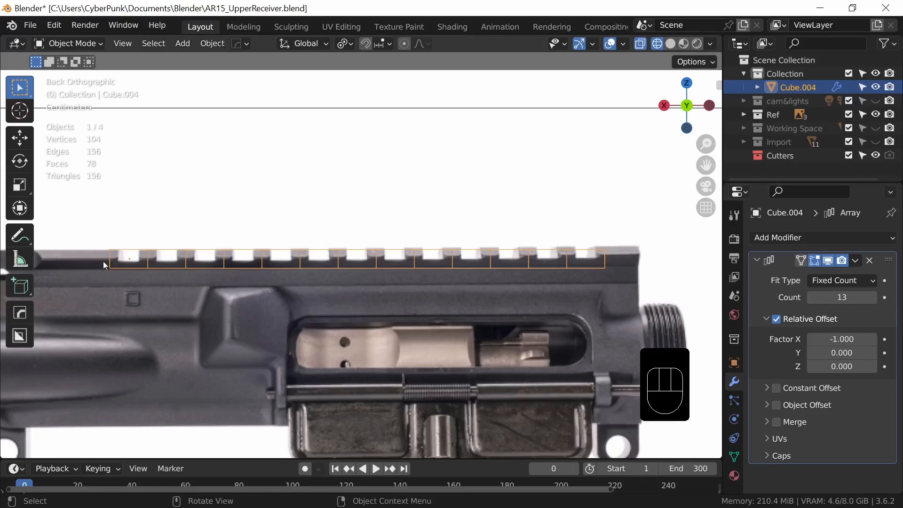
Return to solid shading and add three evenly spaced vertical edge loops across the cube's width.
shift+middle_drag(369, 357, 640, 325)
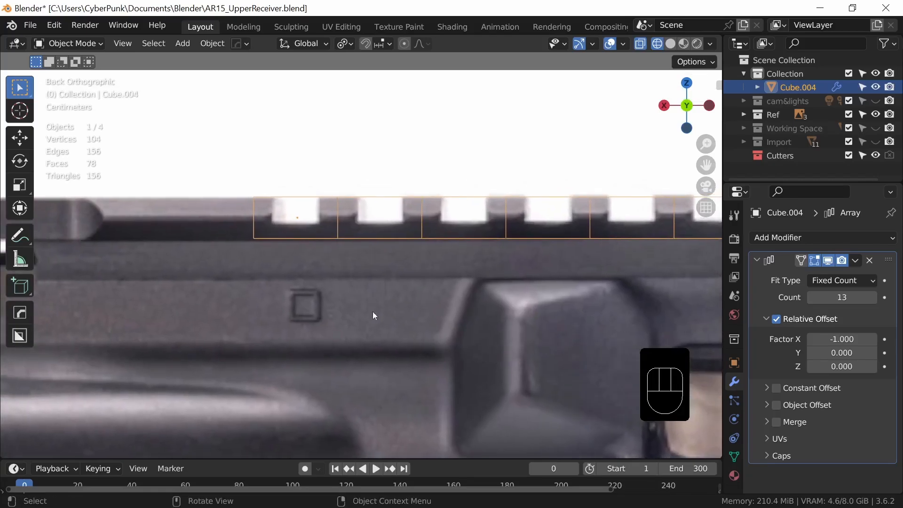
key(Tab)
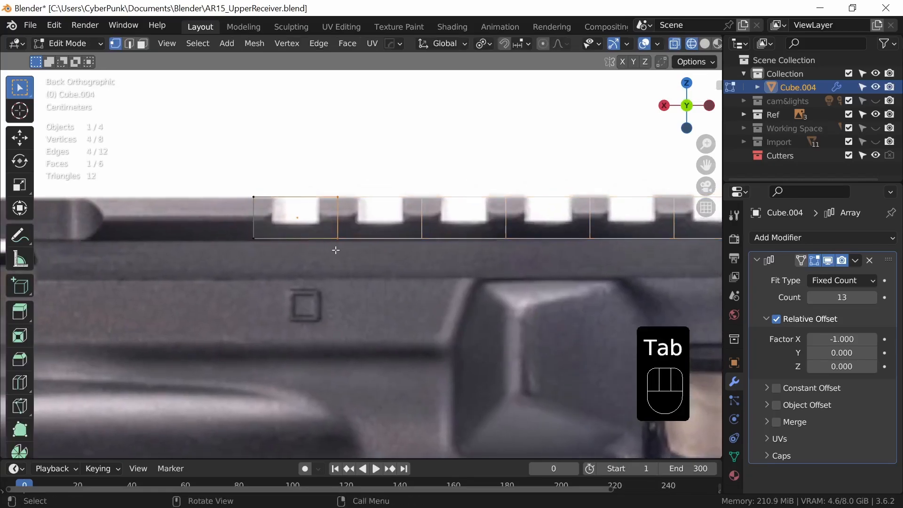
key(z)
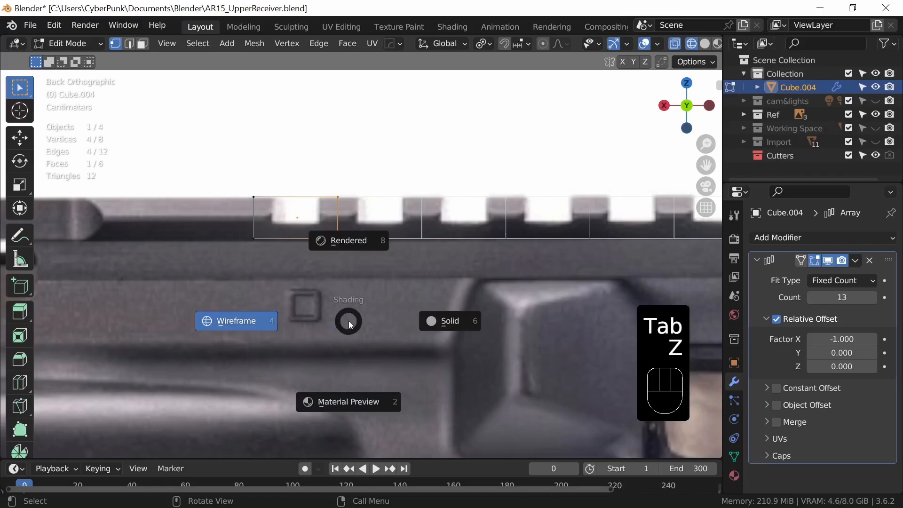
click(473, 331)
shift+middle_drag(387, 322, 419, 304)
key(ctrl+r)
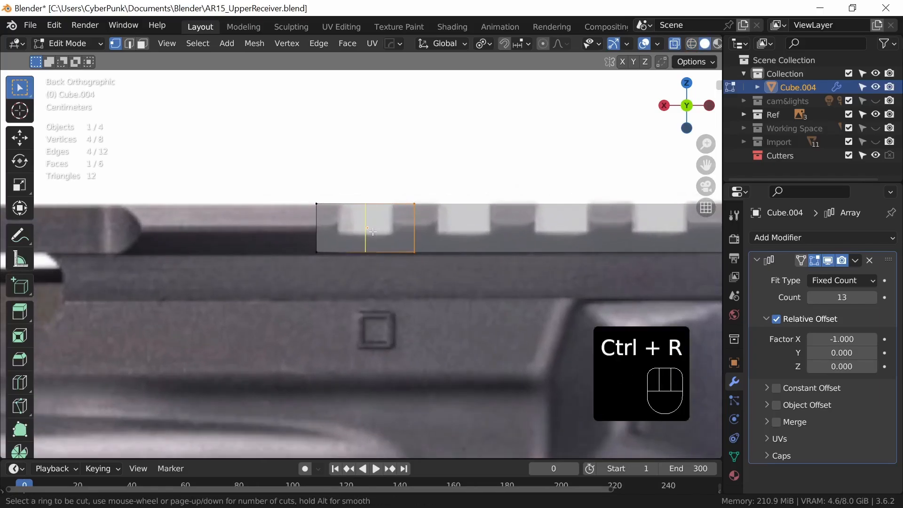
scroll(374, 231, up, 2)
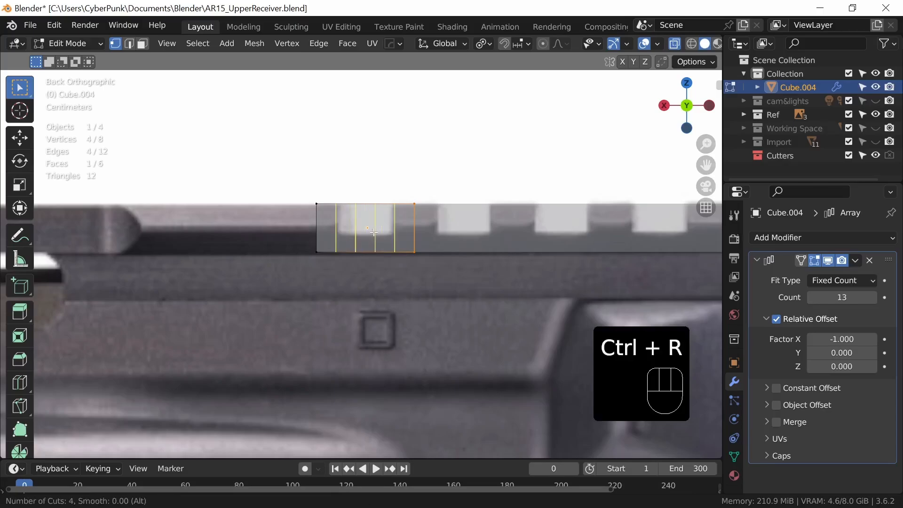
click(374, 231)
click(375, 231)
key(1)
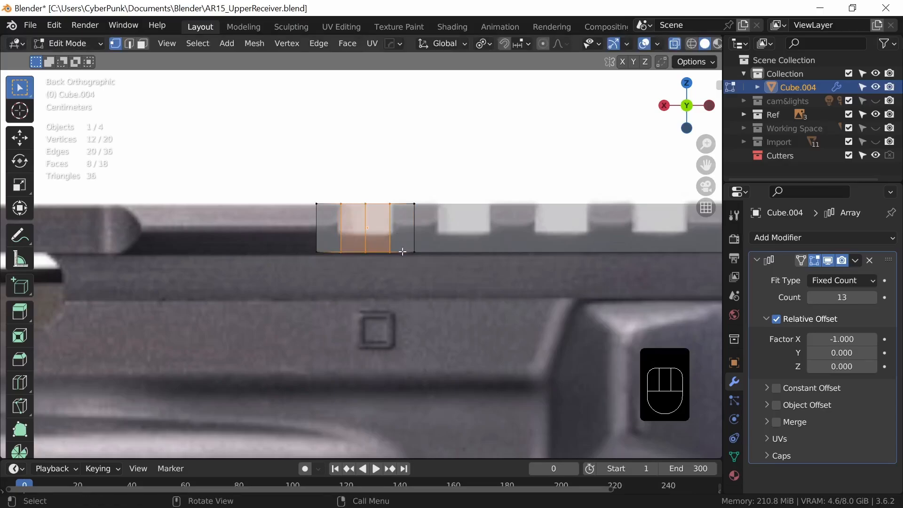
Add a centred horizontal edge loop around the cube at mid-height.
key(ctrl+r)
click(400, 233)
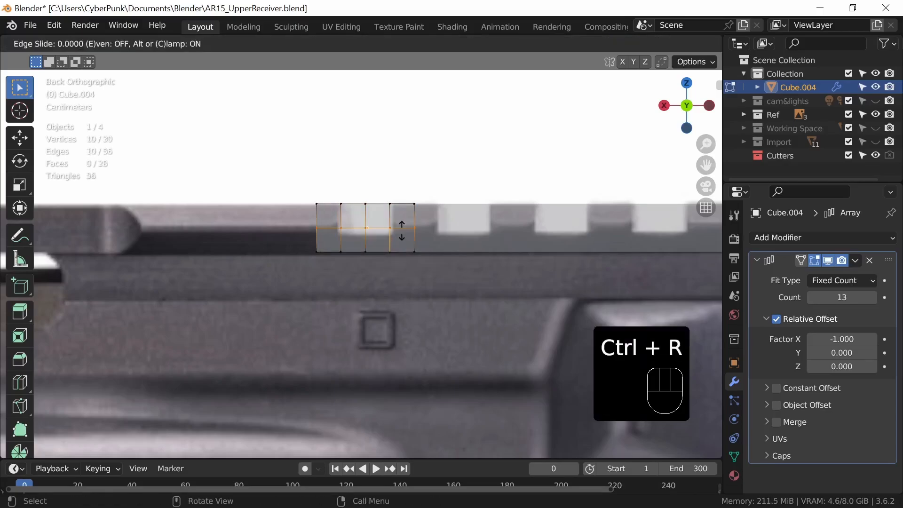
click(413, 232)
Scale the mid-height edge loop by 1.3 along Y to reach the rail's outer edges in the top reference.
middle_drag(413, 233, 456, 294)
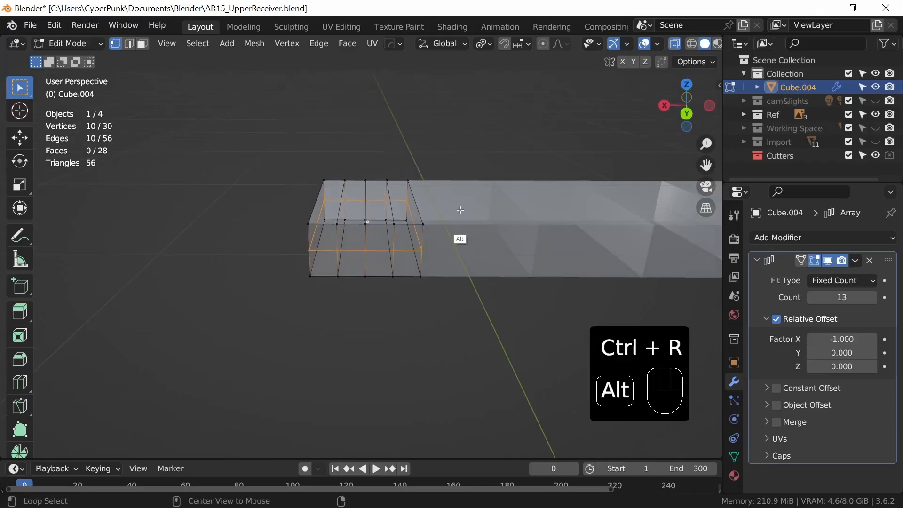
alt+middle_drag(462, 222, 474, 331)
key(s)
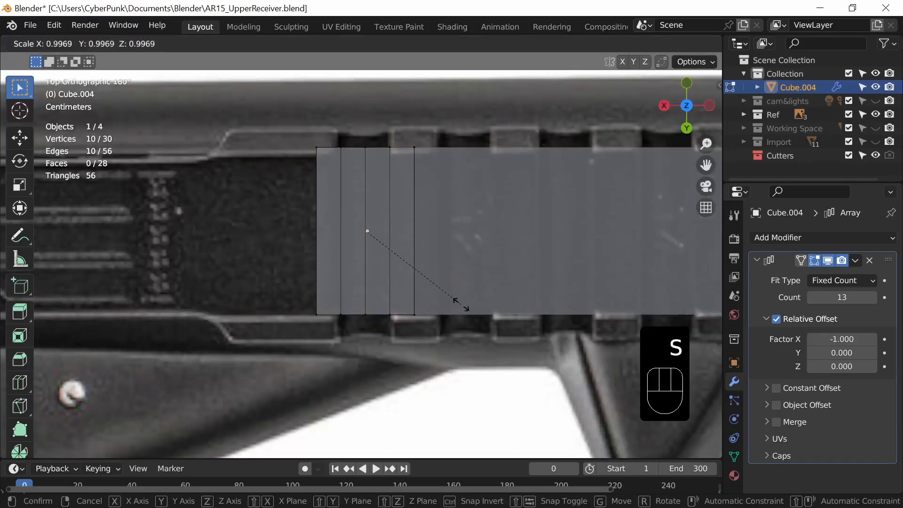
key(y)
key(ctrl)
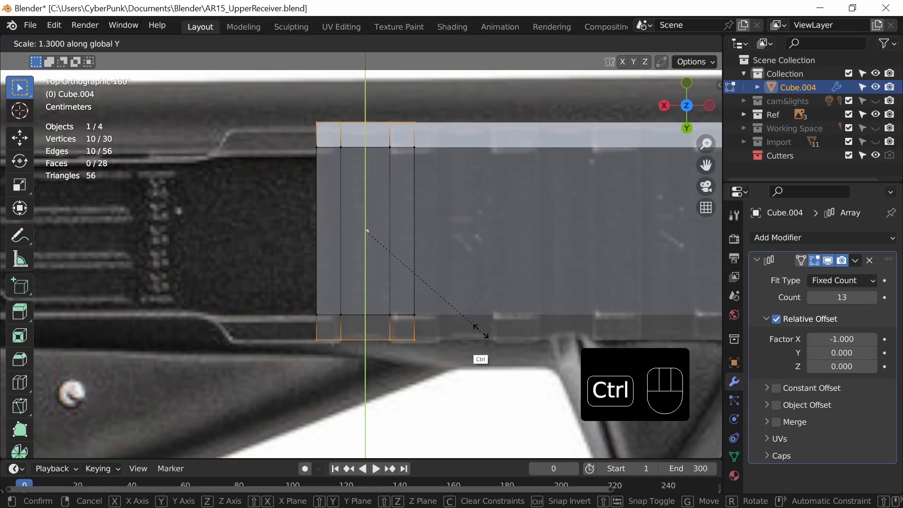
ctrl+click(480, 333)
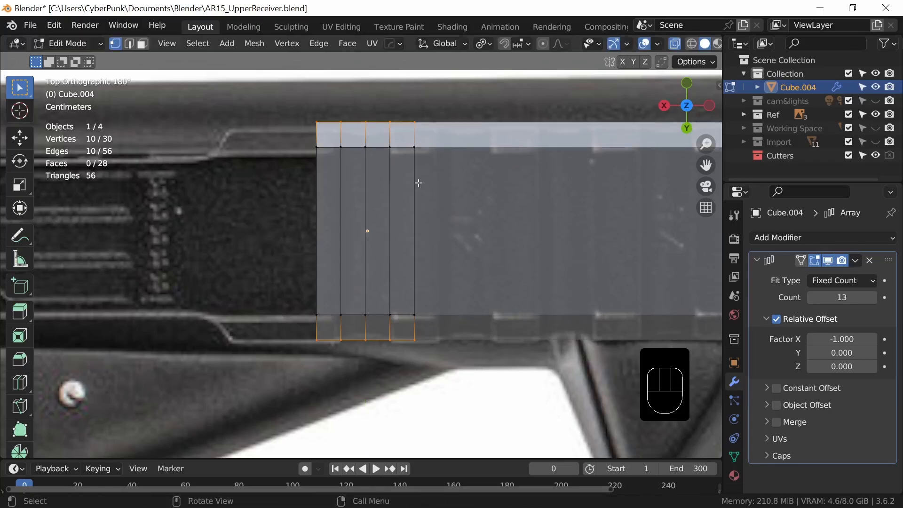
Add a horizontal edge loop in the cube's lower half, slid by -0.2 toward the floor of the reference notch.
middle_drag(417, 181, 471, 307)
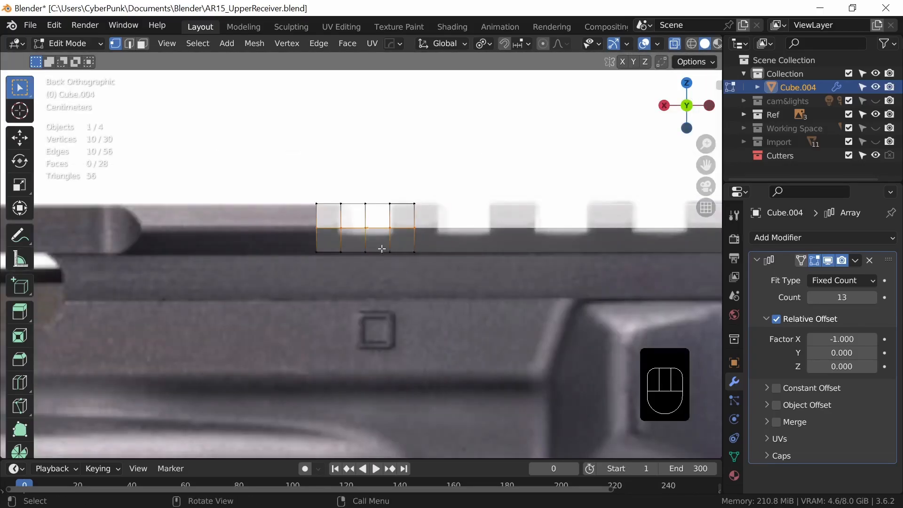
key(ctrl+r)
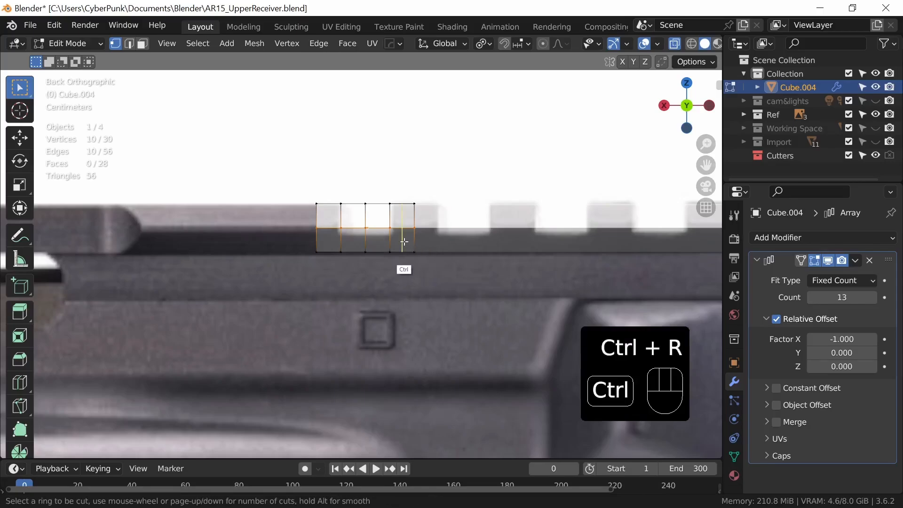
click(400, 240)
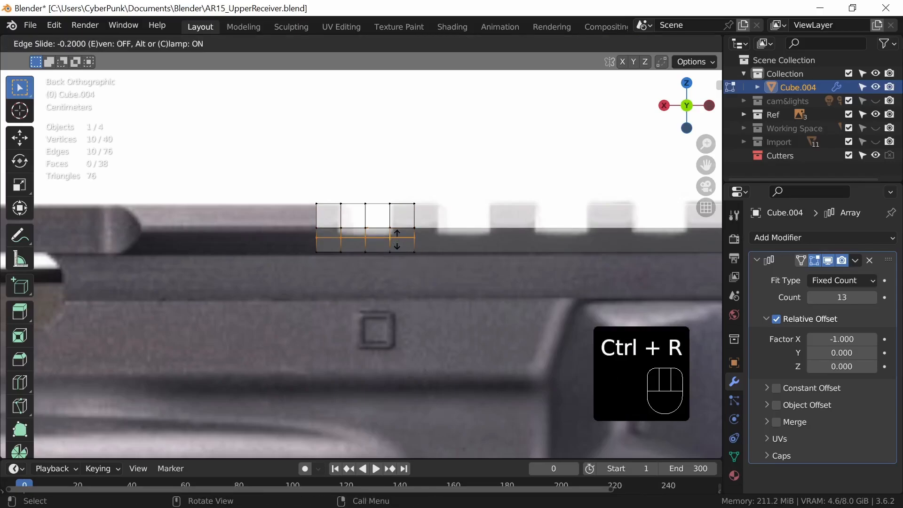
click(398, 240)
Delete the faces in the cube's two middle columns above the lower edge loop to open the notch.
key(3)
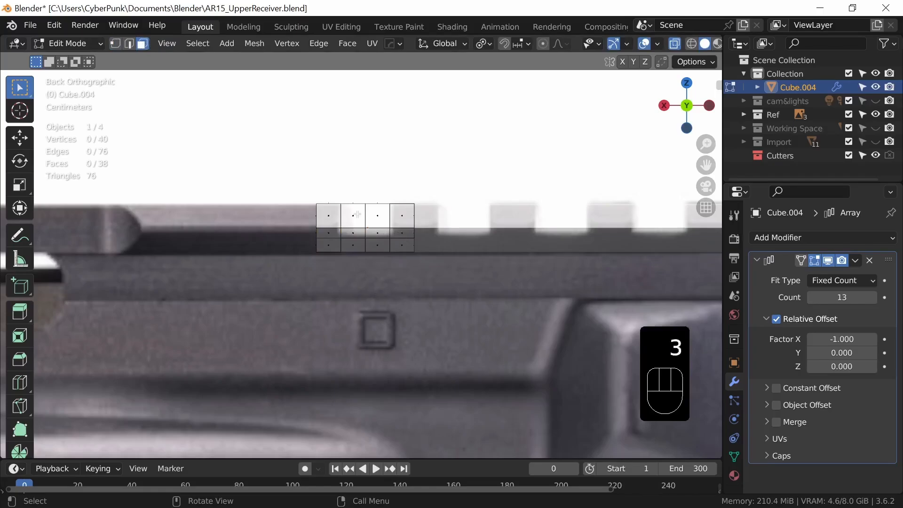
drag(367, 213, 360, 220)
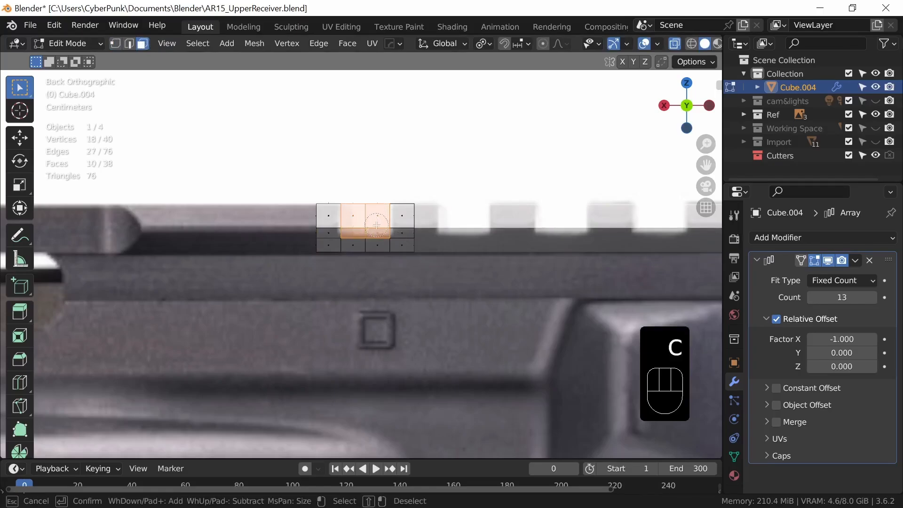
right_click(377, 225)
scroll(425, 316, up, 4)
shift+middle_drag(427, 245, 387, 293)
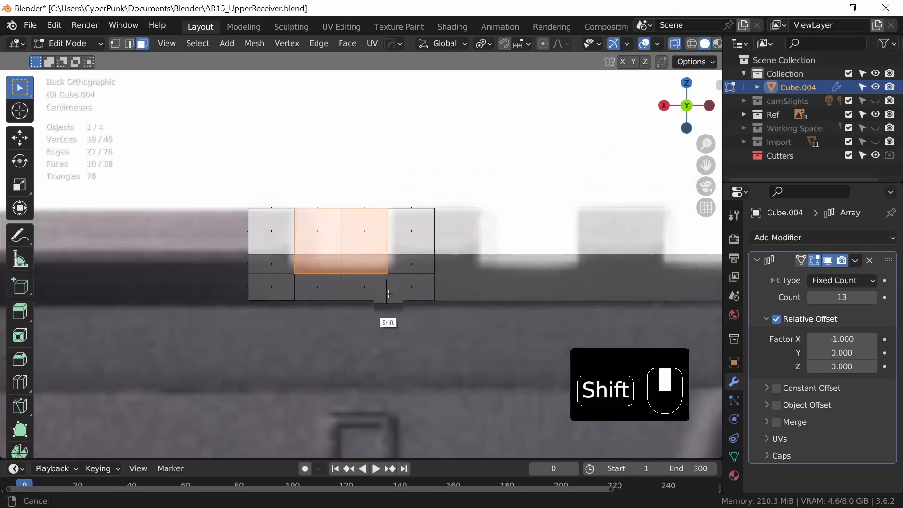
key(x)
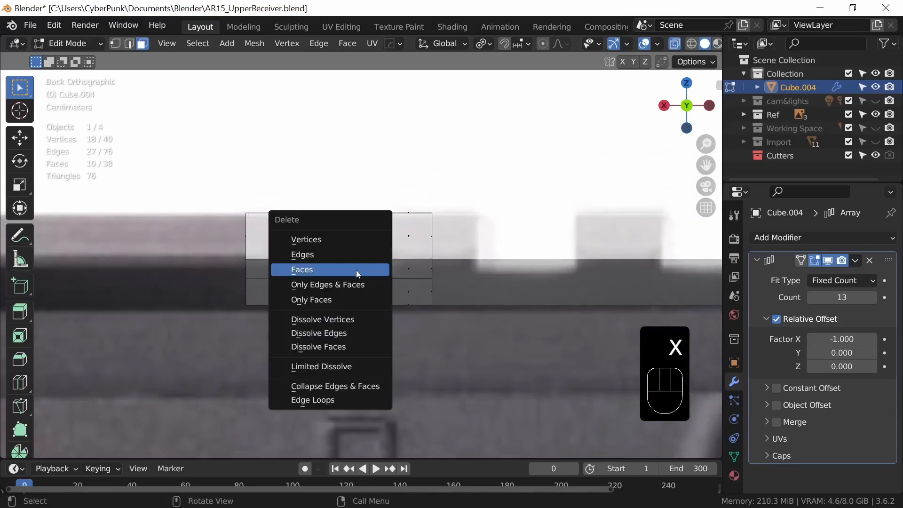
click(358, 270)
Select the notch's open boundary edges on both sides and bridge them with LoopTools to form its walls and floor.
middle_drag(358, 274, 395, 311)
key(2)
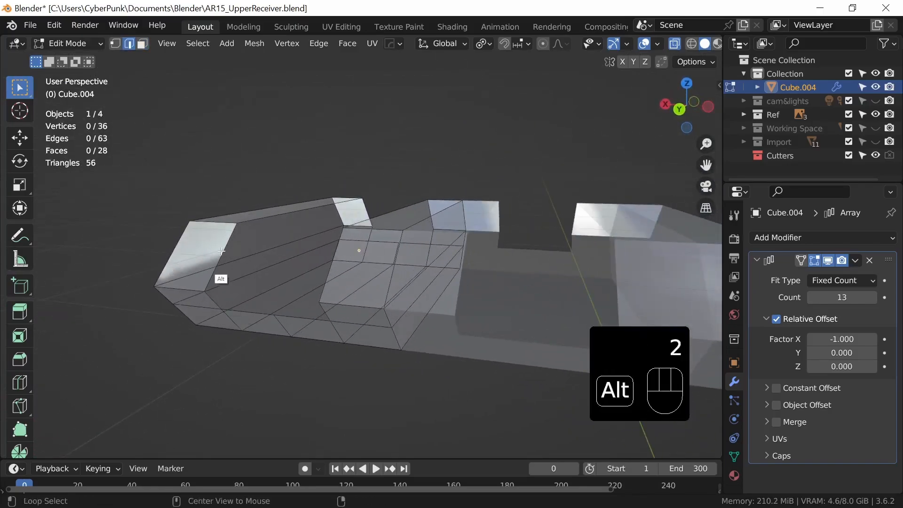
alt+click(295, 312)
middle_drag(318, 347, 348, 320)
key(alt+z)
middle_drag(304, 222, 383, 280)
right_click(306, 305)
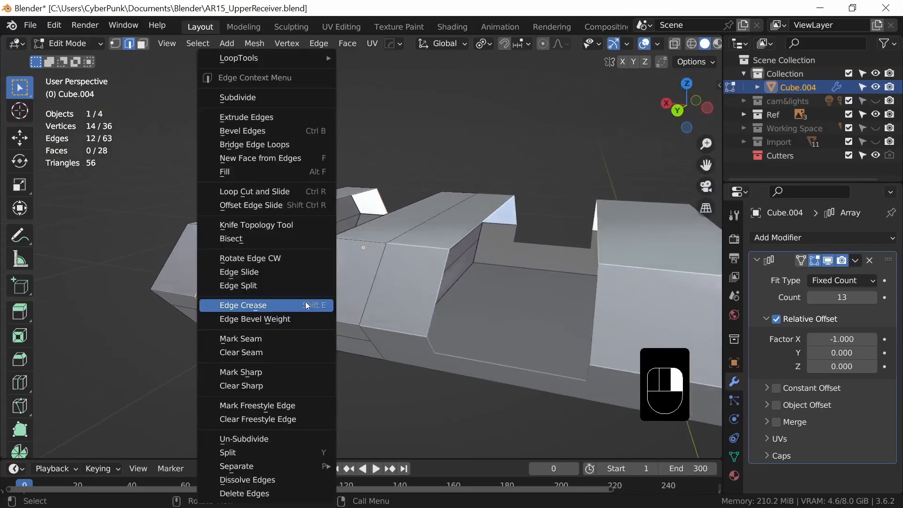
mouse_move(318, 59)
click(391, 56)
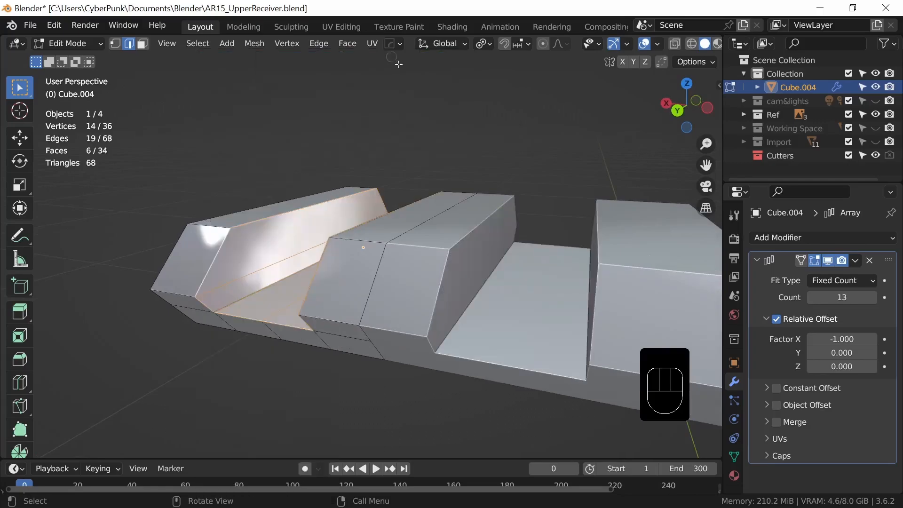
Select the four underside faces of the notched rail segment and delete them.
middle_drag(399, 199, 408, 271)
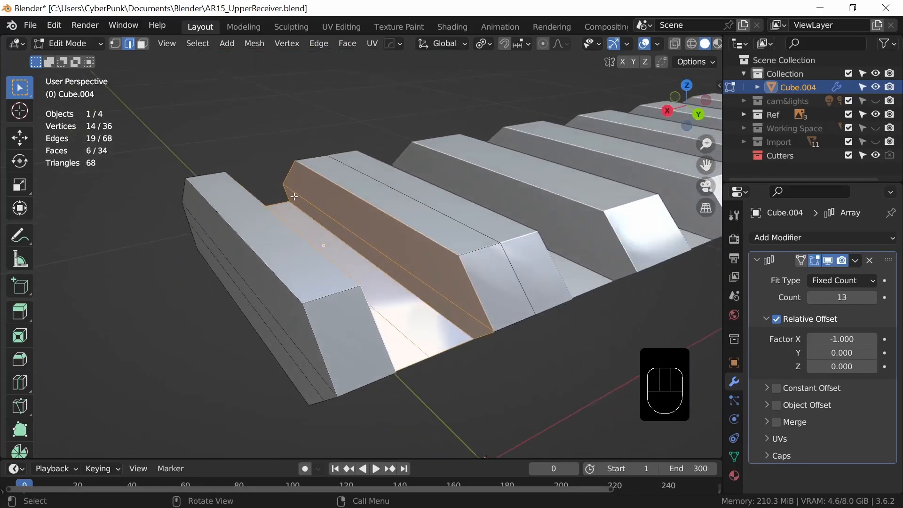
click(59, 24)
middle_drag(517, 386, 419, 246)
key(3)
click(414, 255)
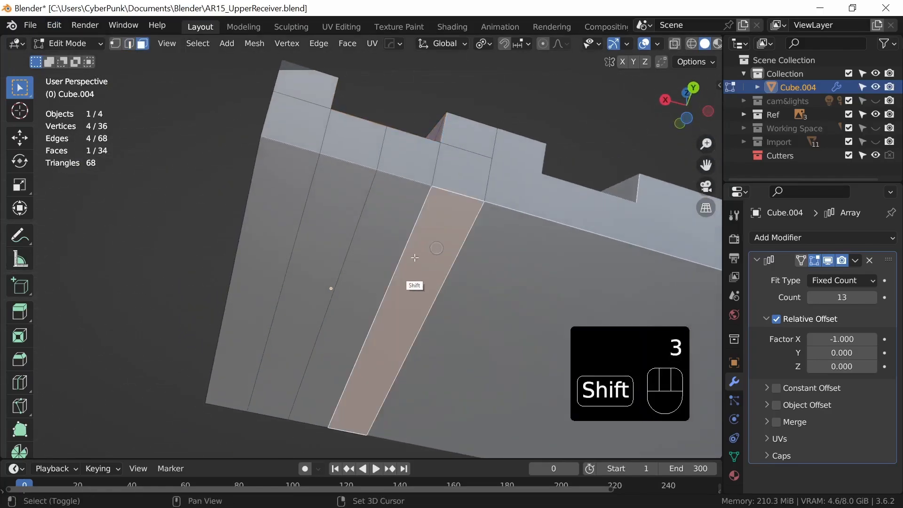
shift+click(371, 248)
shift+click(328, 239)
shift+click(267, 240)
key(x)
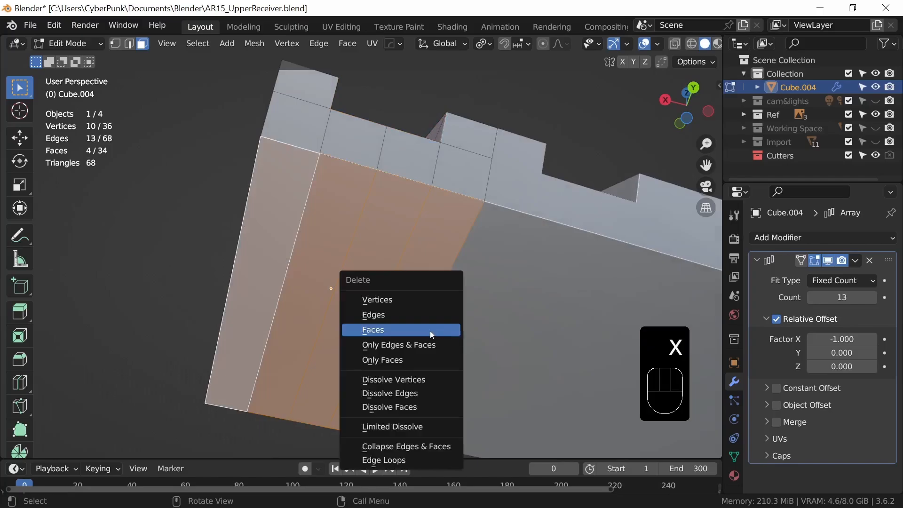
click(431, 331)
Delete the three end faces on each side of the rail segment where it meets neighbouring array copies.
middle_drag(452, 326, 417, 362)
shift+click(430, 304)
shift+click(431, 282)
shift+click(432, 258)
shift+click(325, 248)
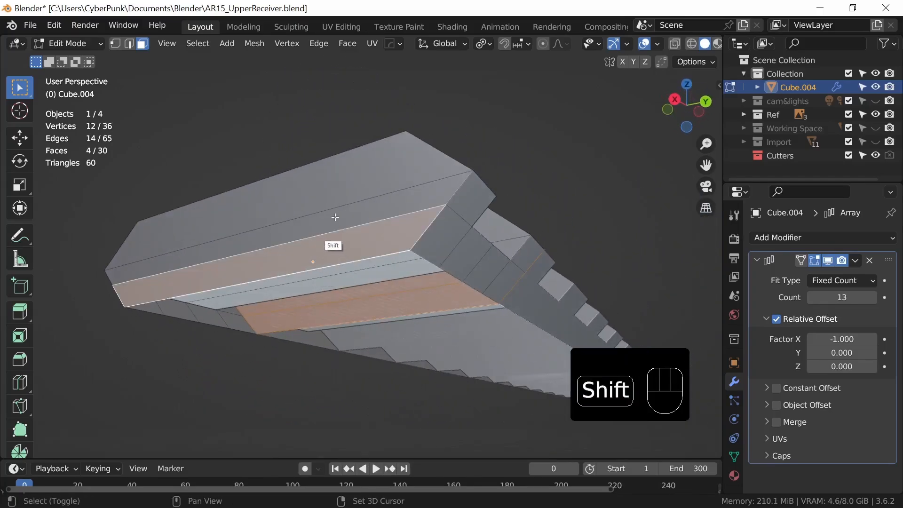
shift+click(335, 217)
shift+click(334, 181)
key(x)
click(413, 324)
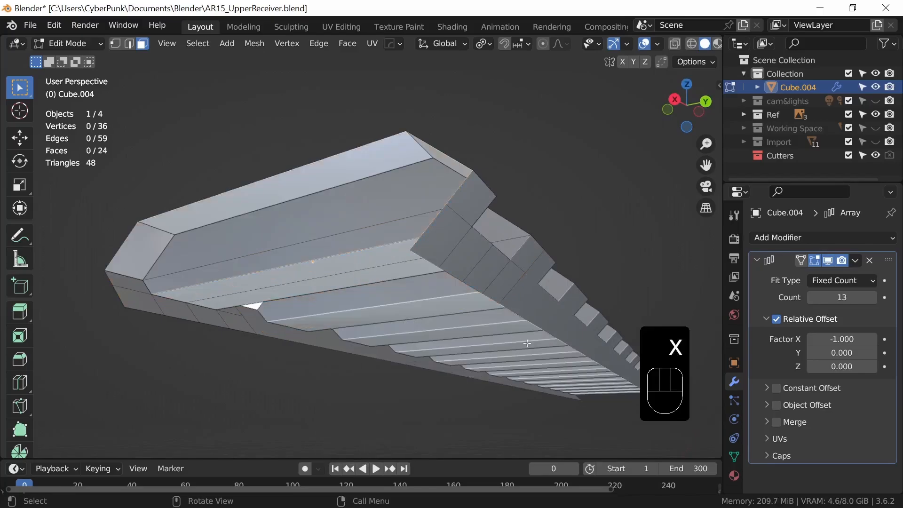
Return to Object Mode and apply the rail's Array modifier.
middle_drag(413, 322, 550, 342)
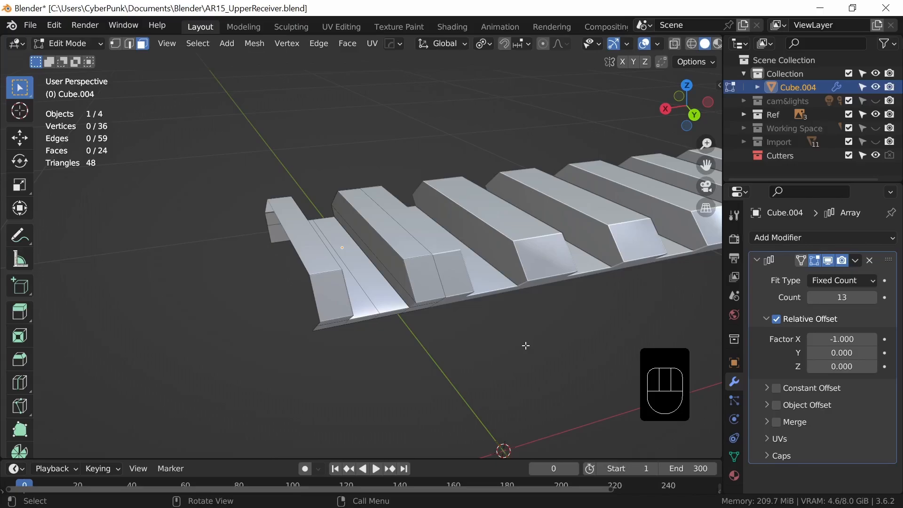
key(Tab)
middle_drag(527, 349, 408, 351)
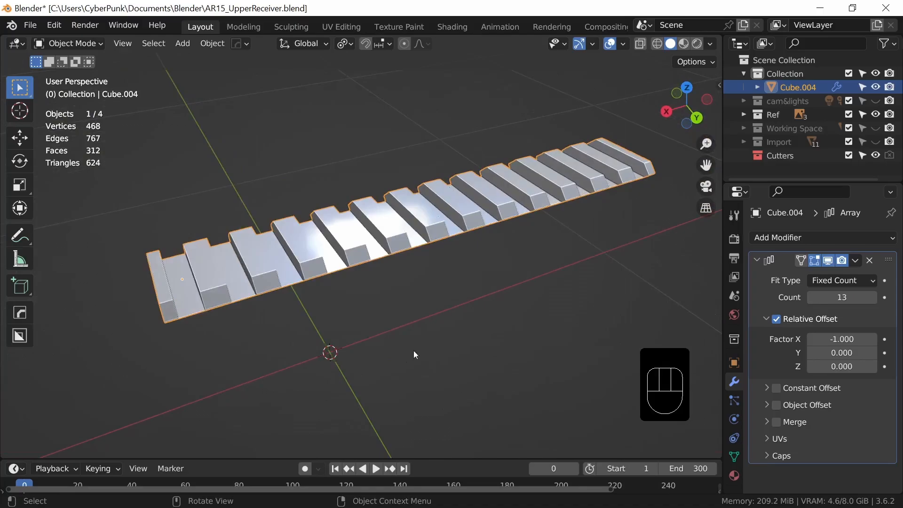
click(856, 260)
click(784, 278)
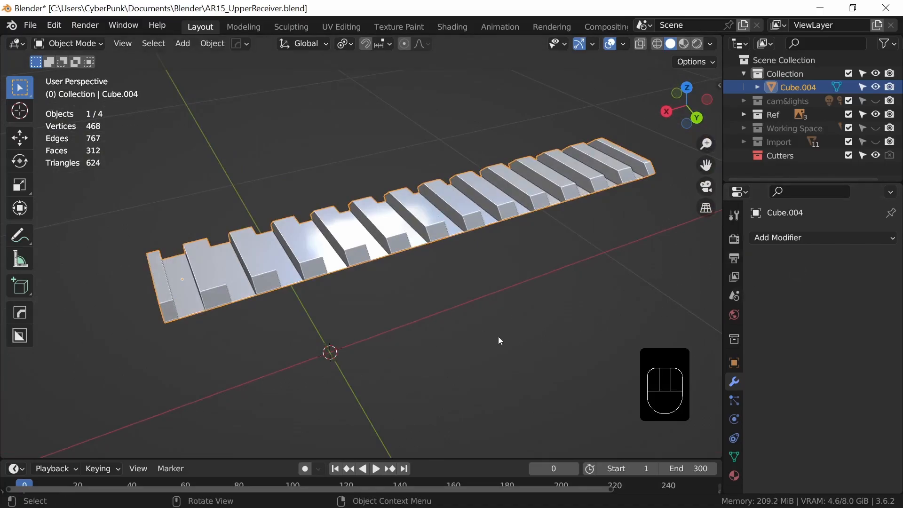
Select all vertices of the rail in Edit Mode and merge them by distance.
key(Tab)
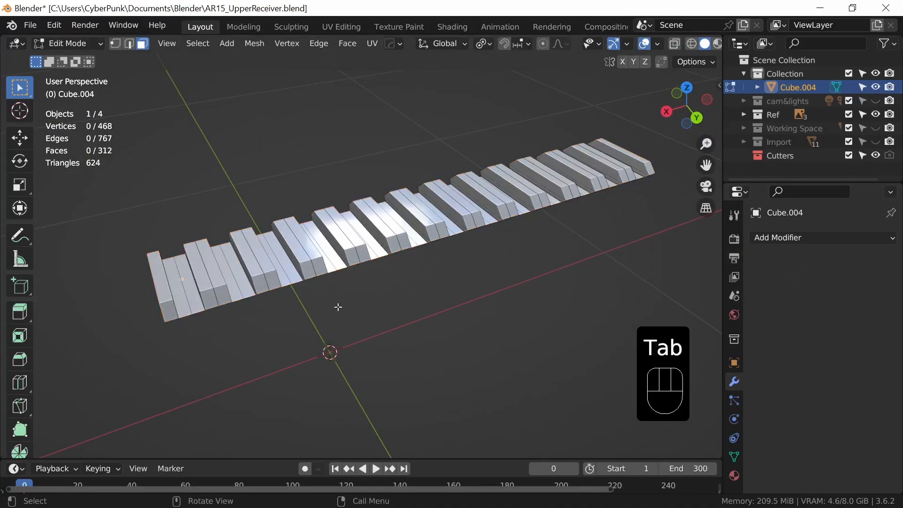
key(1)
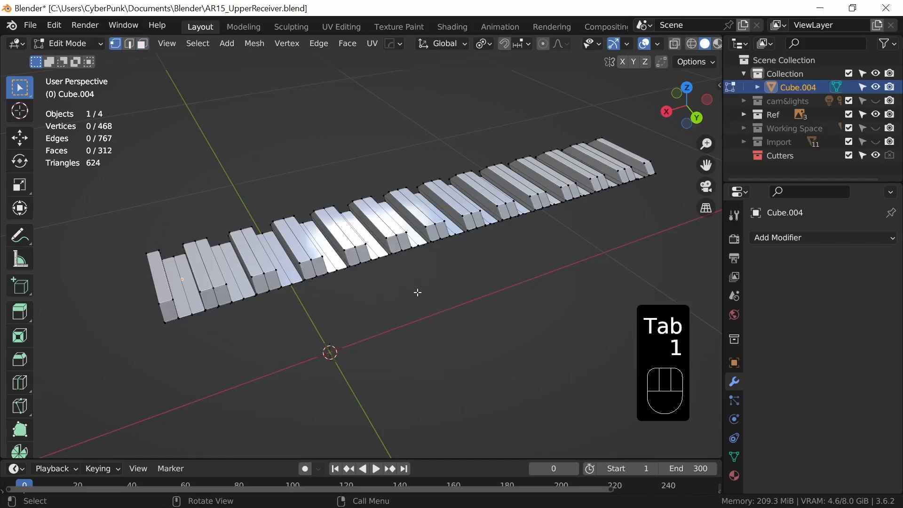
key(a)
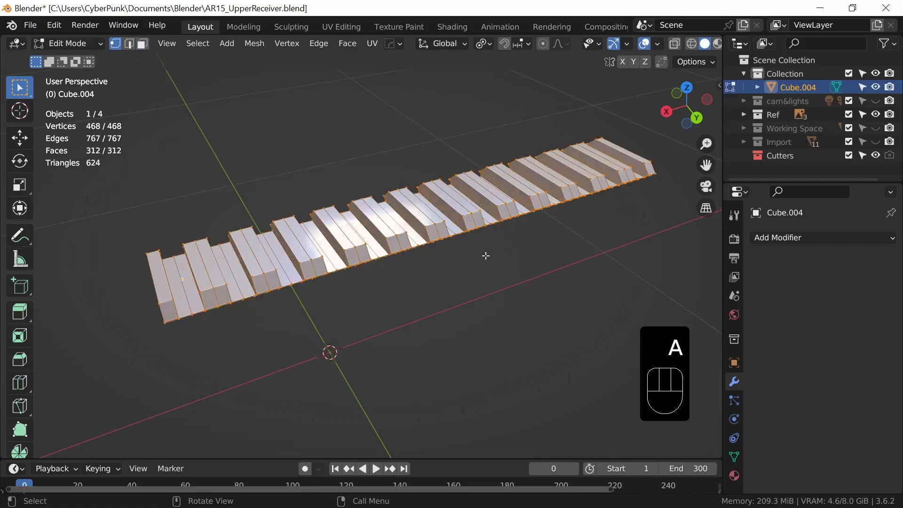
key(m)
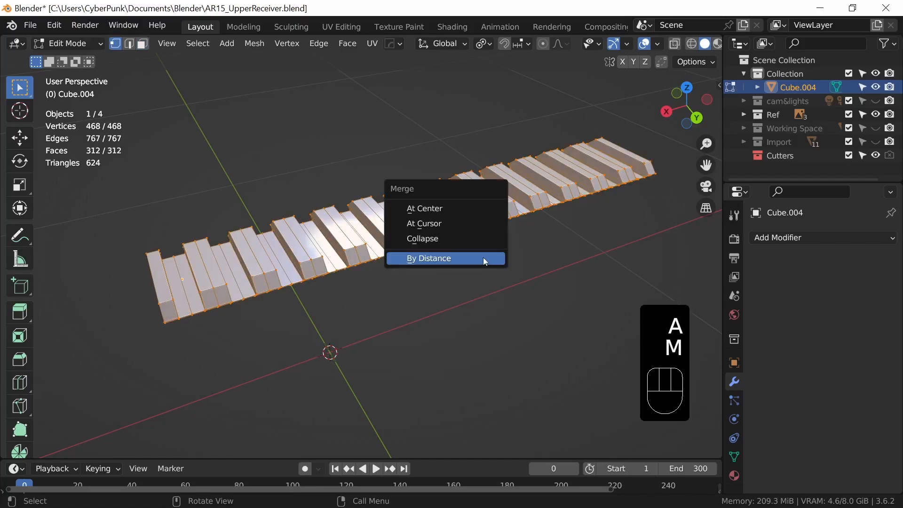
click(444, 261)
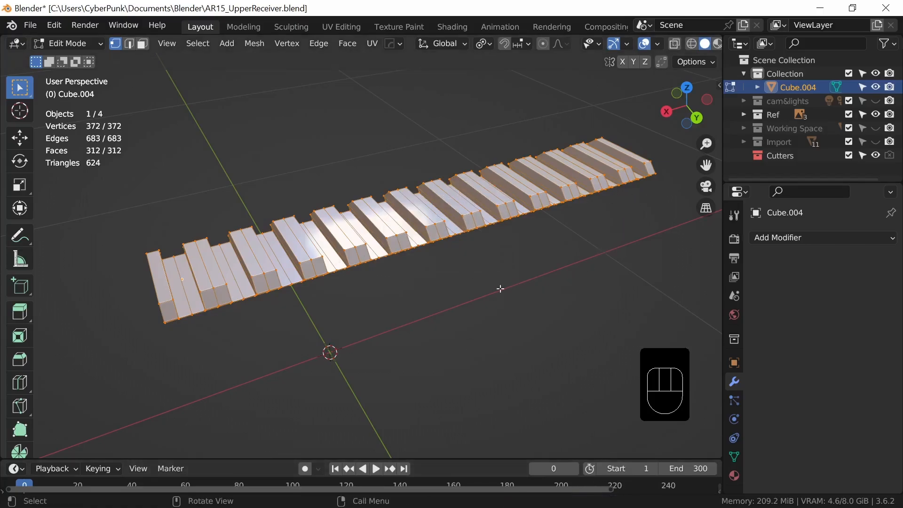
Inspect the merged rail from several angles and preview a lengthwise loop cut to check that its segments are connected.
middle_drag(511, 332, 554, 313)
middle_drag(443, 308, 371, 307)
middle_drag(291, 305, 292, 305)
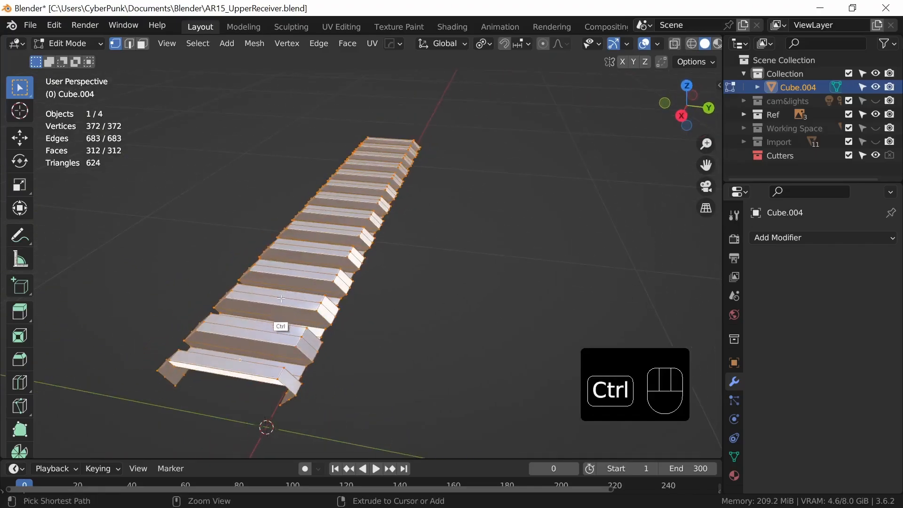
key(ctrl+r)
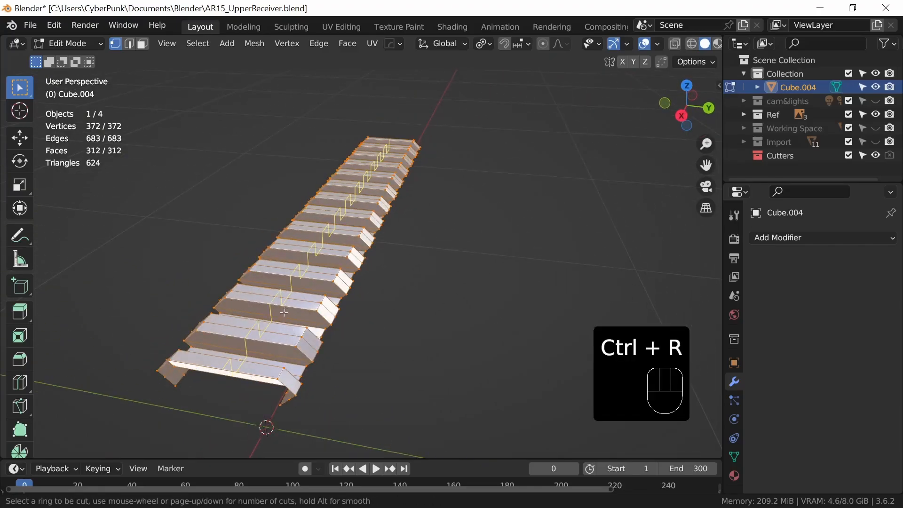
middle_drag(284, 322, 257, 332)
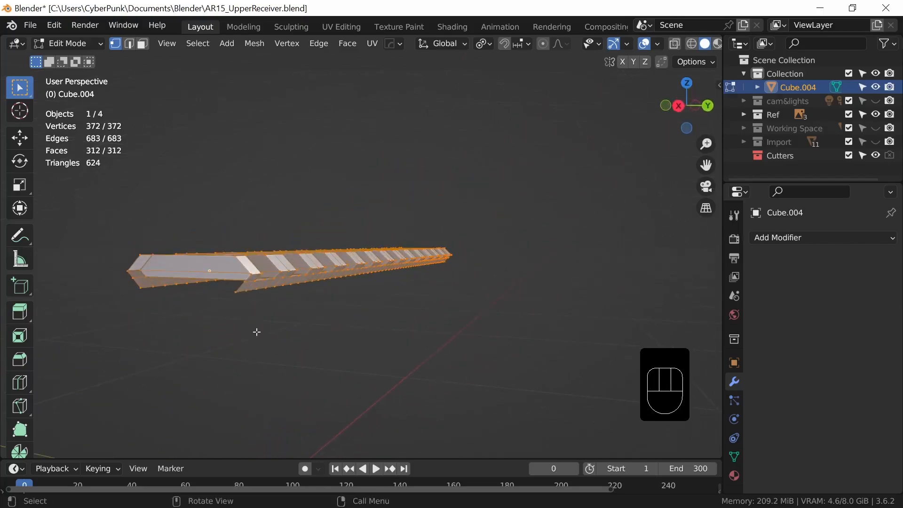
middle_drag(495, 312, 230, 329)
middle_drag(485, 403, 432, 283)
mouse_move(489, 318)
middle_down()
mouse_move(500, 345)
mouse_move(474, 333)
mouse_move(524, 288)
mouse_move(532, 330)
mouse_move(505, 310)
middle_up()
Select the rail's rear end edges in see-through top view and move them along X to the threads in the reference.
key(2)
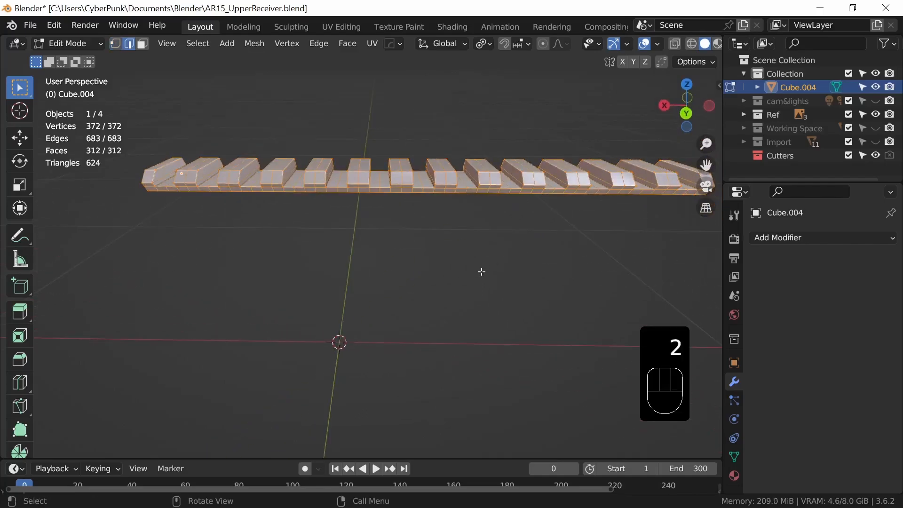
alt+middle_drag(462, 224, 466, 292)
shift+middle_drag(572, 333, 439, 281)
key(alt+z)
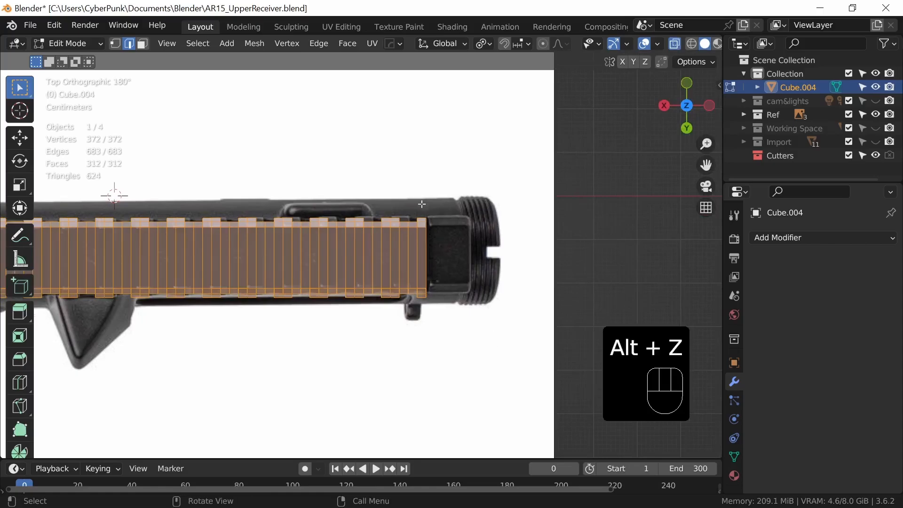
mouse_move(457, 187)
mouse_down()
mouse_move(435, 236)
mouse_move(430, 316)
mouse_up()
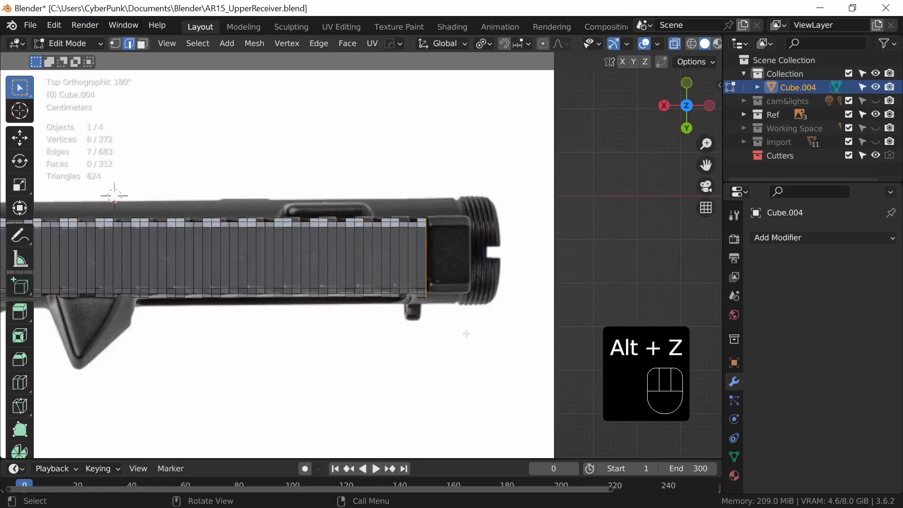
key(g)
key(x)
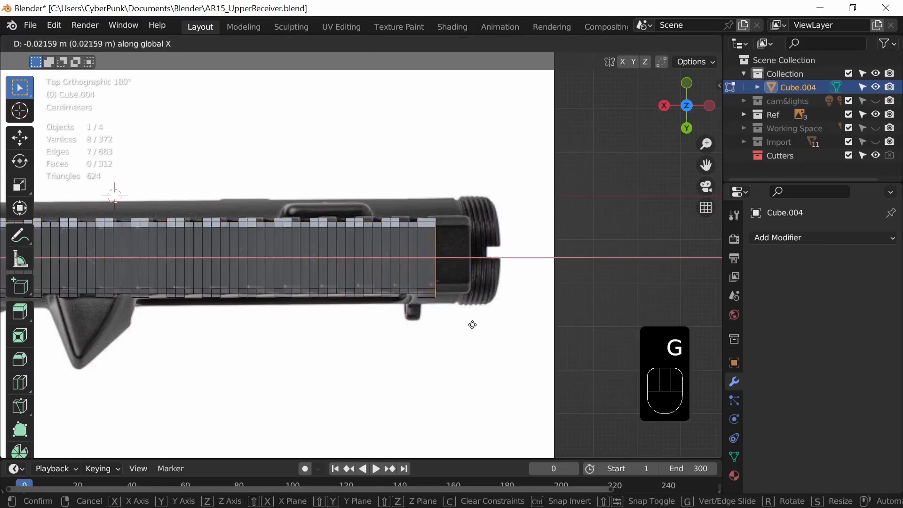
click(503, 332)
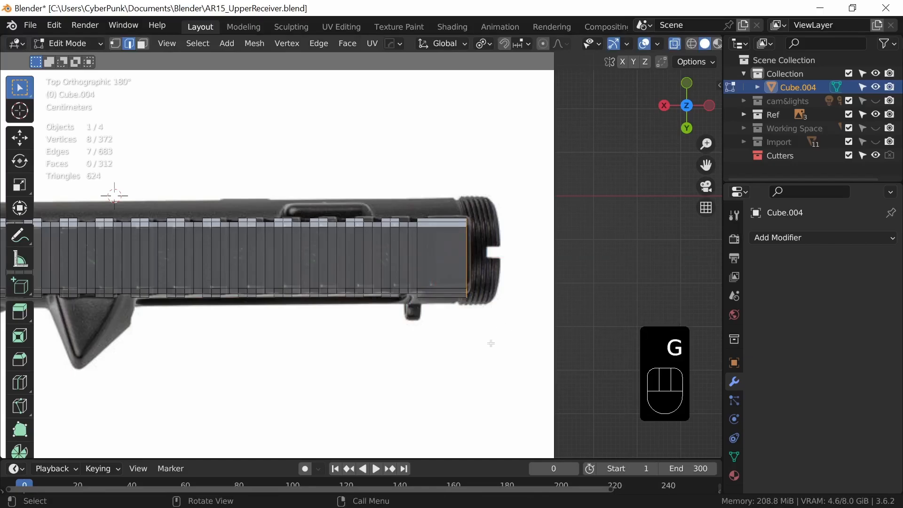
Move the rear end edges about 0.019 m along X to match the rail's end in the side reference.
alt+middle_drag(491, 344, 502, 318)
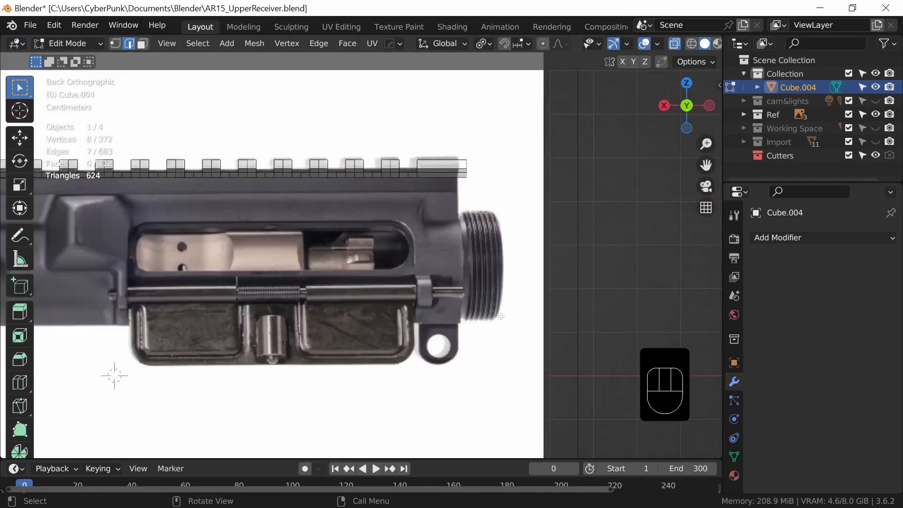
key(g)
key(x)
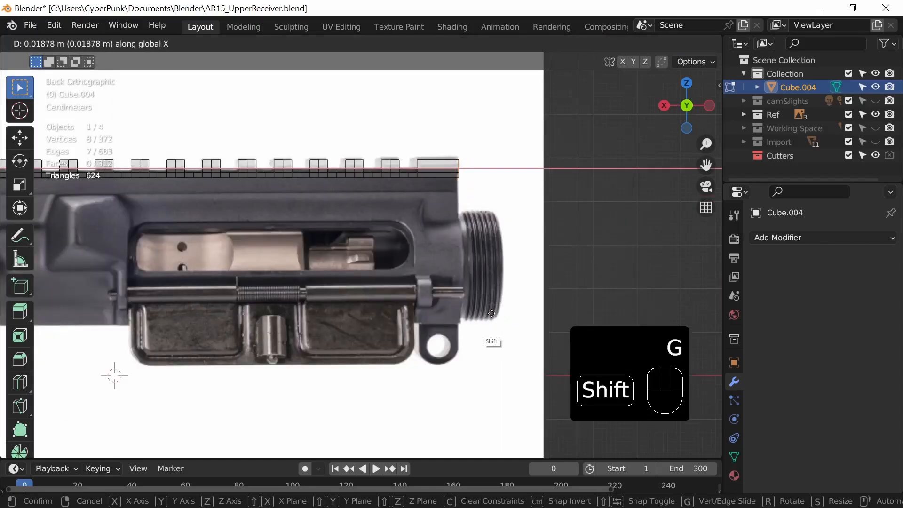
shift+click(494, 313)
middle_drag(521, 301, 442, 338)
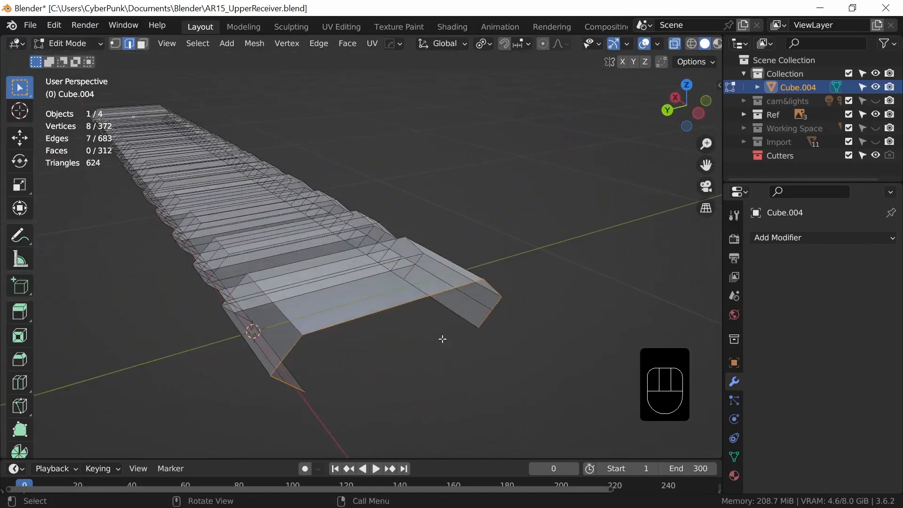
key(f)
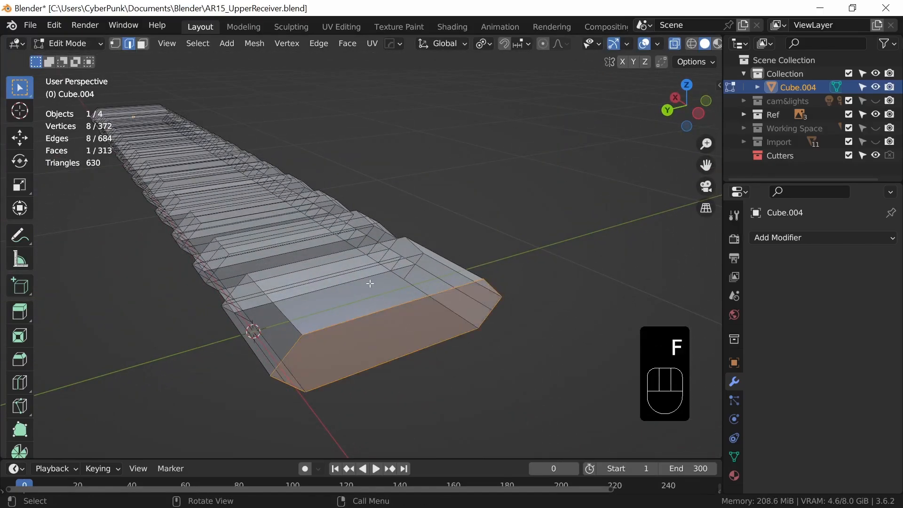
key(alt+z)
key(ctrl+r)
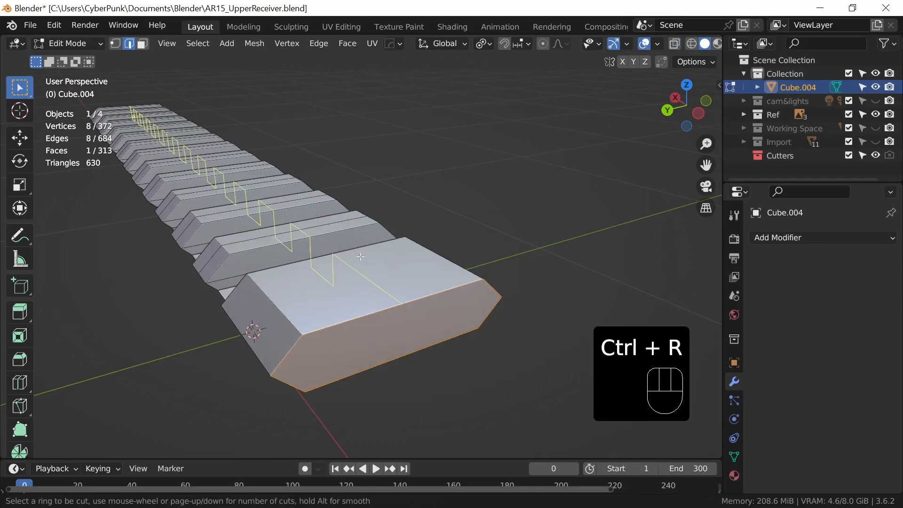
right_click(405, 292)
key(ctrl+z)
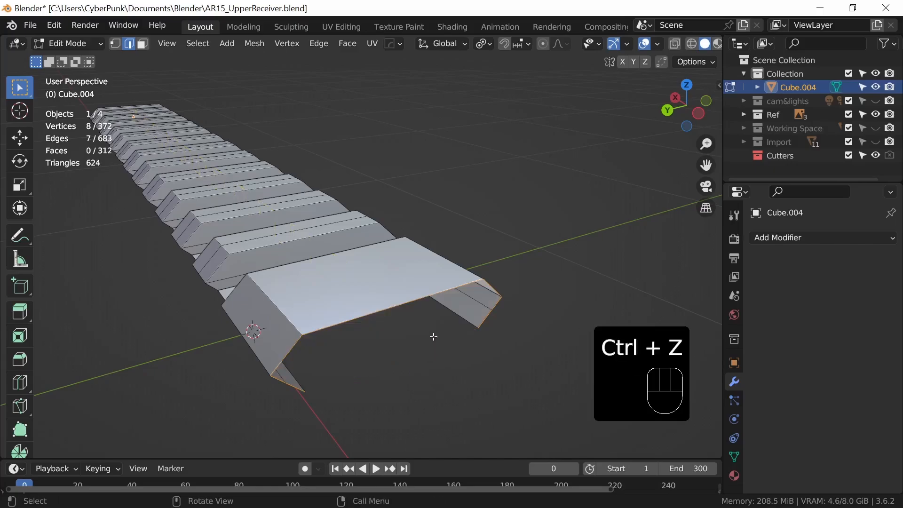
Join the opposite side vertices of the rail's open threaded-side end with three cross edges.
key(1)
middle_drag(421, 329, 436, 343)
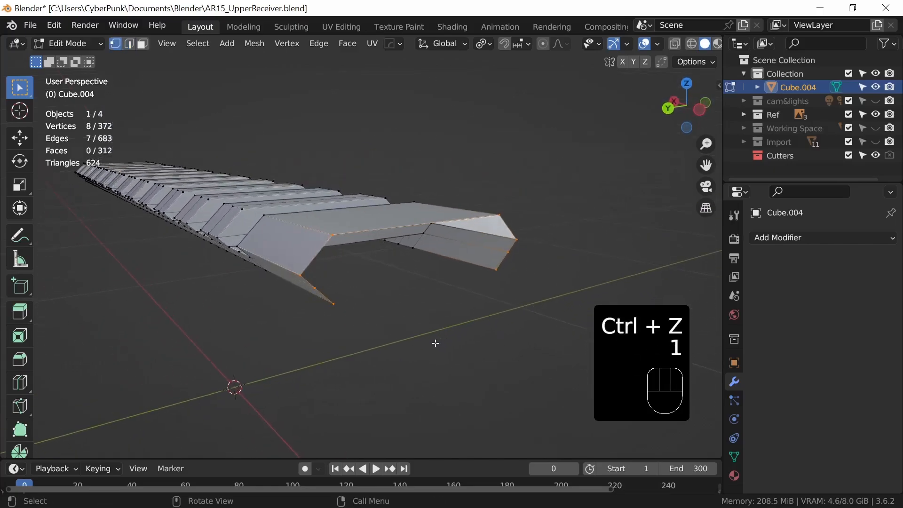
click(334, 302)
shift+click(500, 272)
key(f)
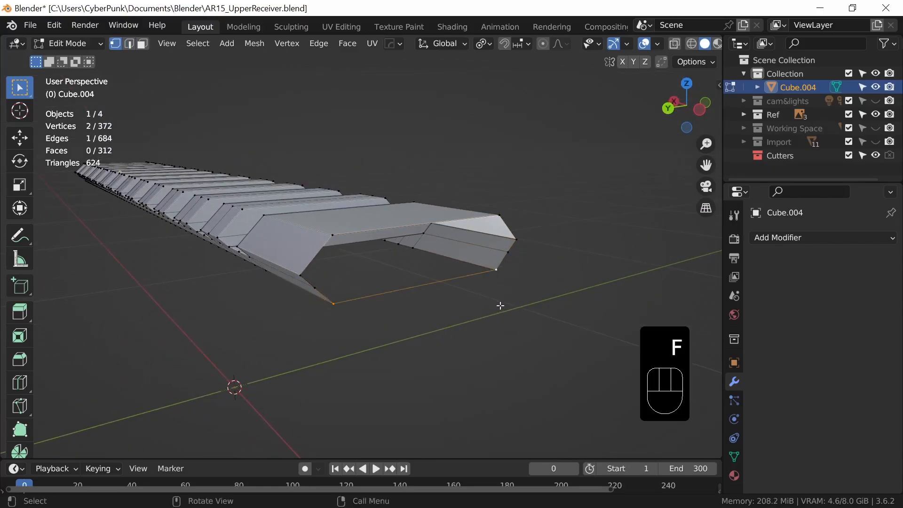
key(f)
click(304, 277)
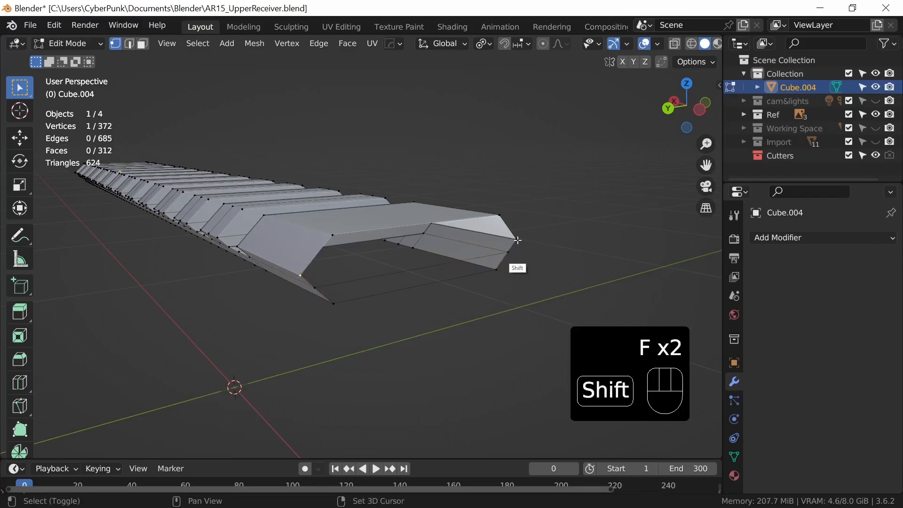
shift+click(515, 264)
key(f)
Fill three faces between the top edge and the cross edges to close the rail's end.
middle_drag(526, 298, 484, 315)
key(2)
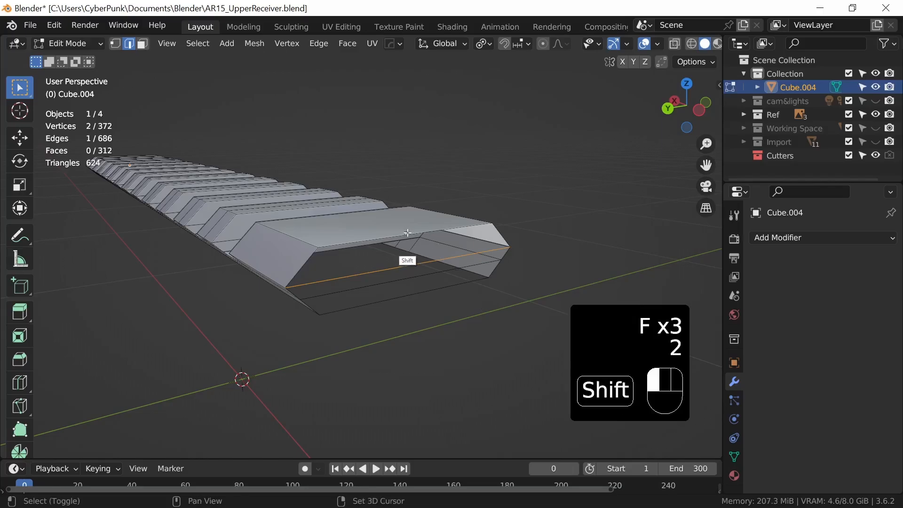
shift+click(405, 259)
key(f)
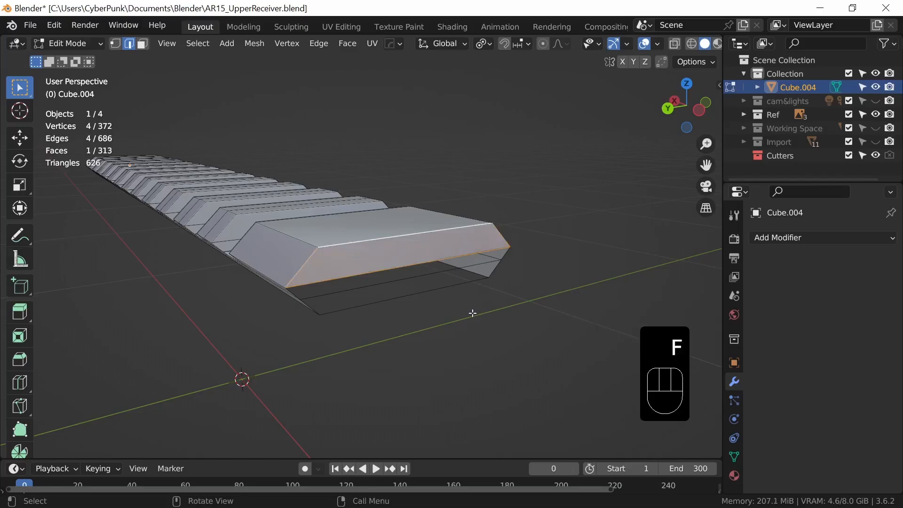
click(424, 263)
shift+click(425, 275)
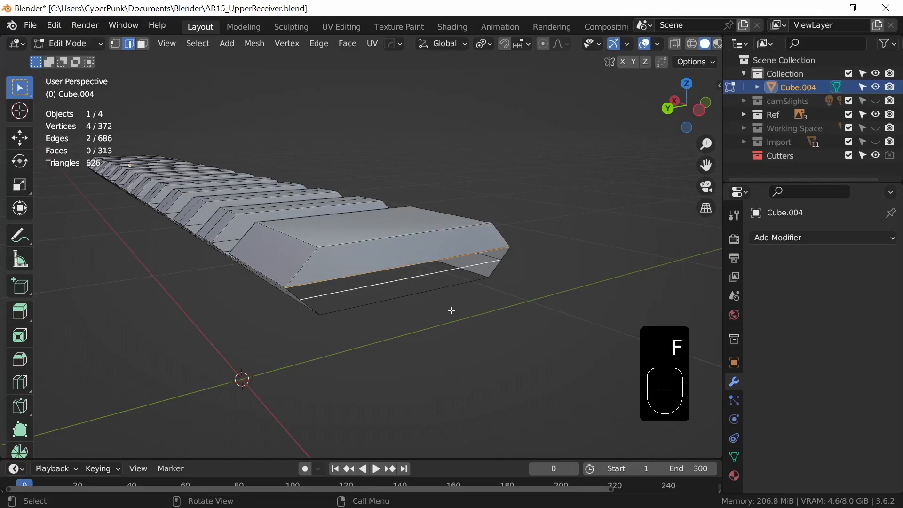
key(f)
click(418, 277)
shift+click(419, 296)
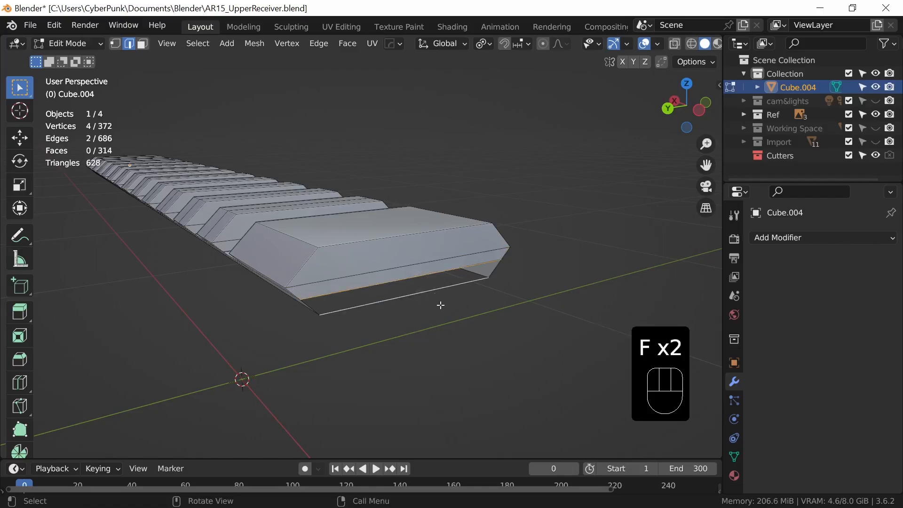
key(f)
Preview a lengthwise loop cut through the newly closed end and inspect the rail from the side.
middle_drag(442, 318, 455, 350)
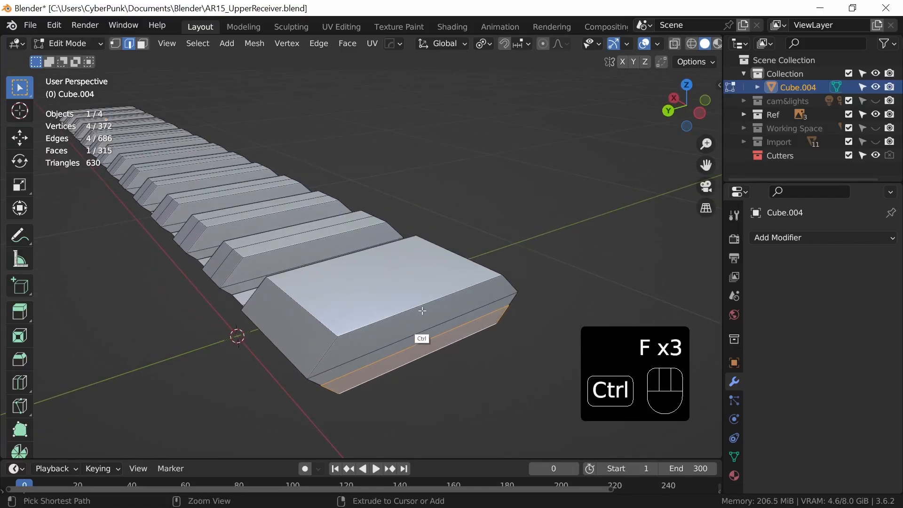
key(ctrl+r)
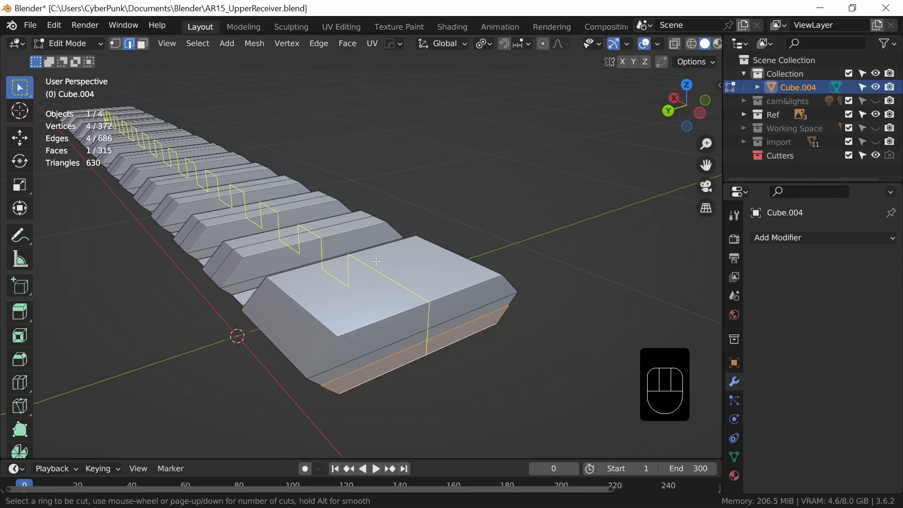
right_click(474, 281)
middle_drag(414, 350, 439, 336)
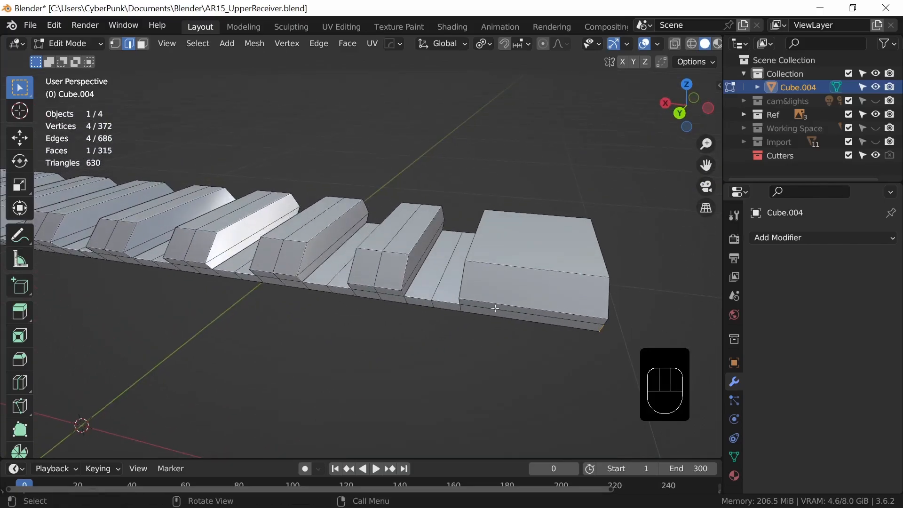
ctrl+middle_drag(496, 309, 511, 346)
middle_drag(501, 335, 420, 348)
Select the edges of the rail end opposite the threads in see-through top view and move them about 0.07 m along X to the reference's taper.
alt+middle_drag(426, 324, 575, 342)
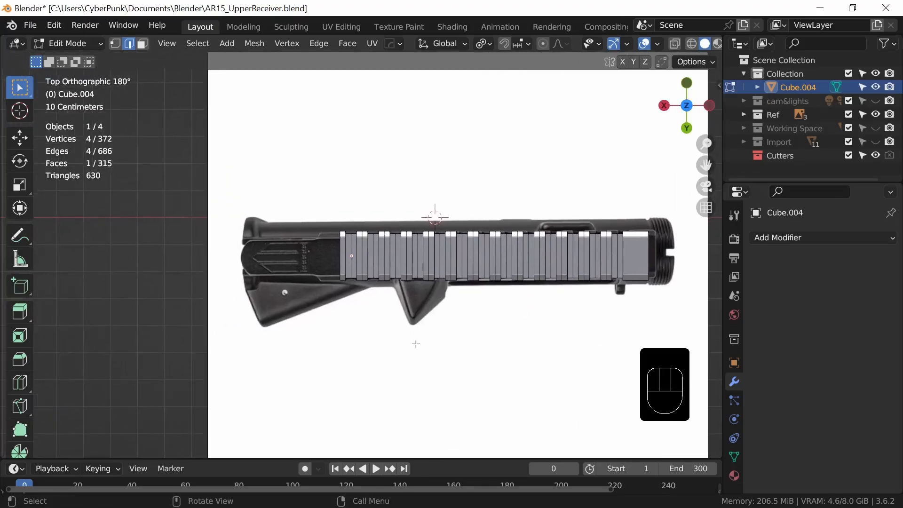
key(alt+z)
ctrl+middle_drag(416, 344, 407, 300)
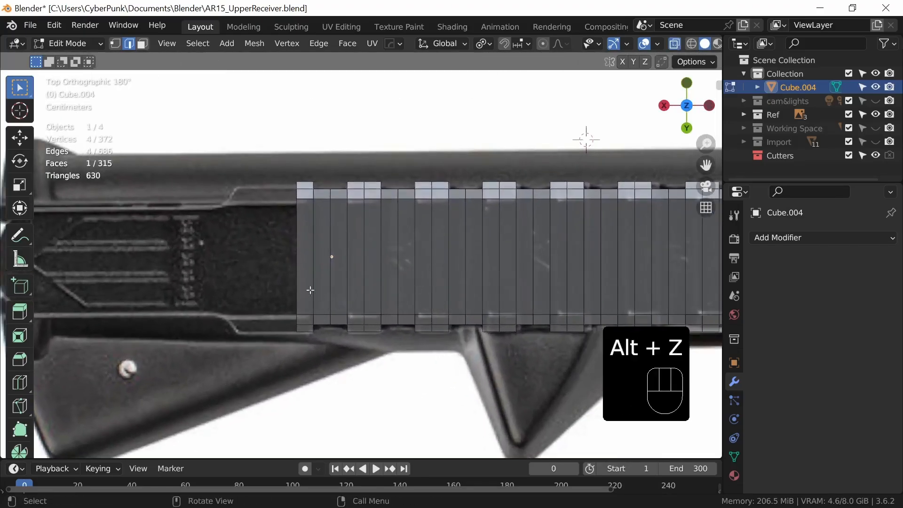
drag(268, 171, 308, 342)
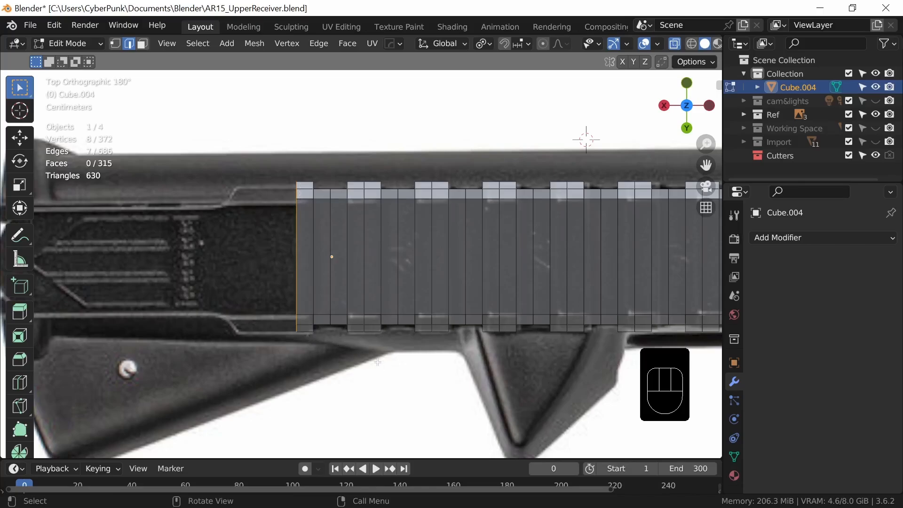
key(g)
key(x)
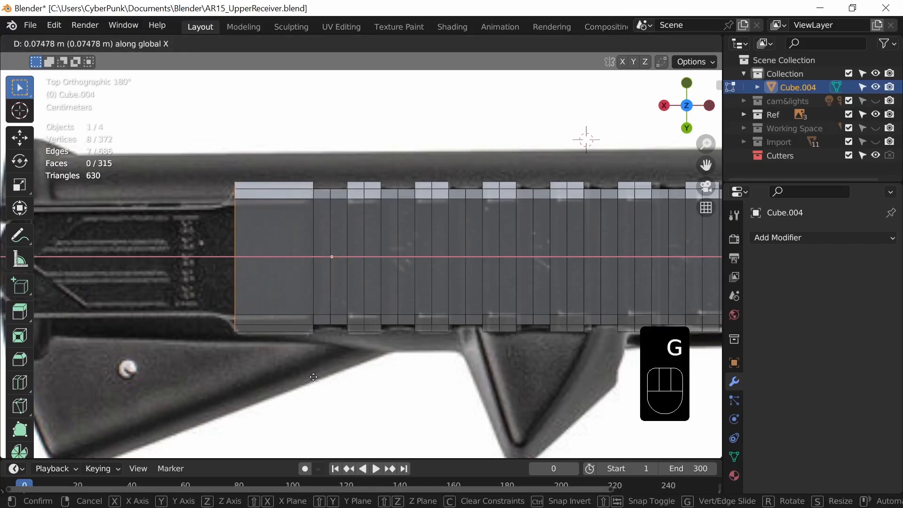
click(316, 378)
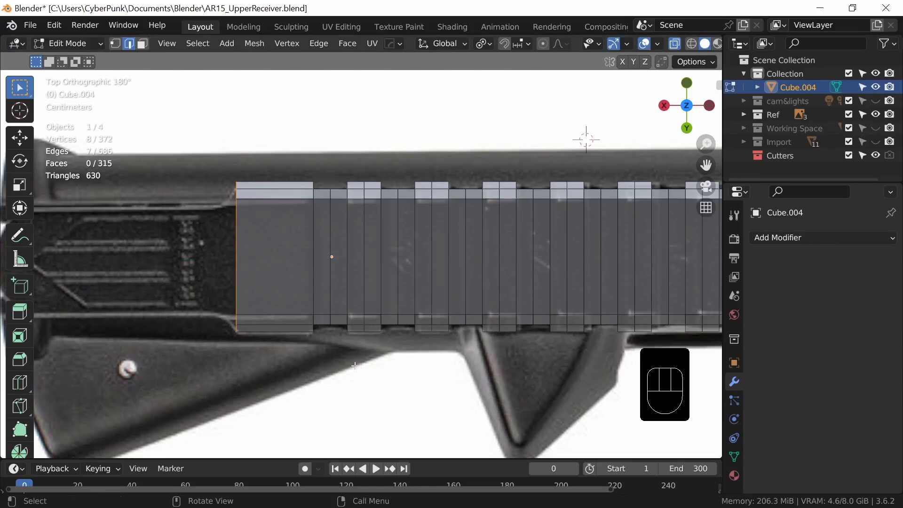
Extrude the selected end edges about 0.017 m along X and narrow them along Y to follow the reference's taper.
key(e)
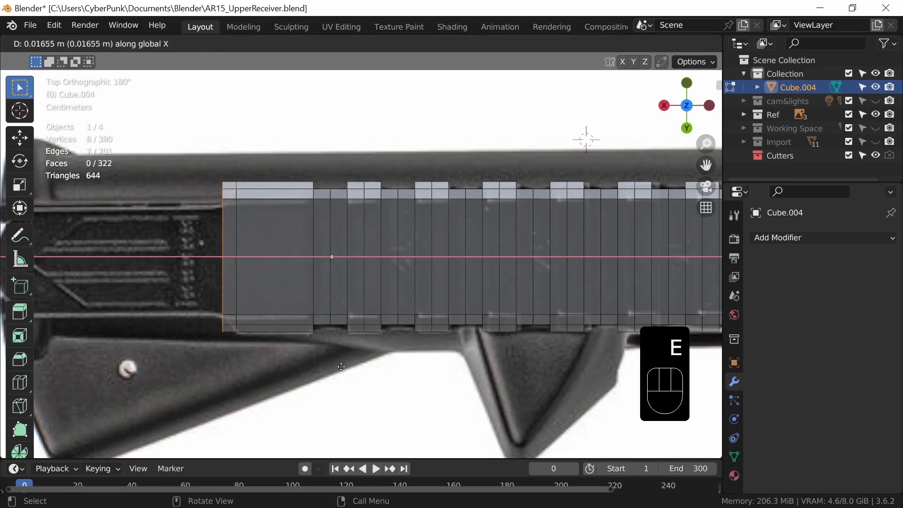
click(341, 367)
shift+middle_drag(379, 365, 449, 359)
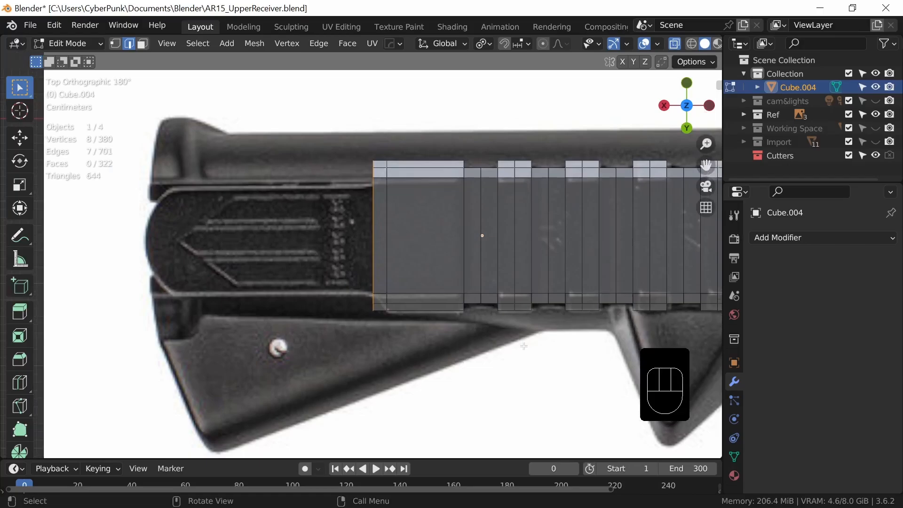
key(s)
key(y)
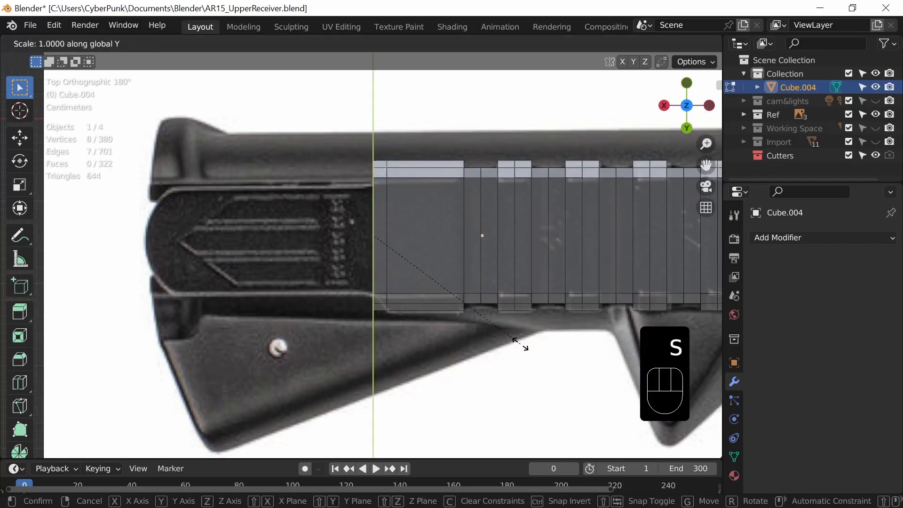
click(487, 321)
Snap the 3D cursor to one upper corner vertex of the extruded end and set the transform pivot to 3D Cursor.
middle_drag(488, 321, 489, 298)
key(1)
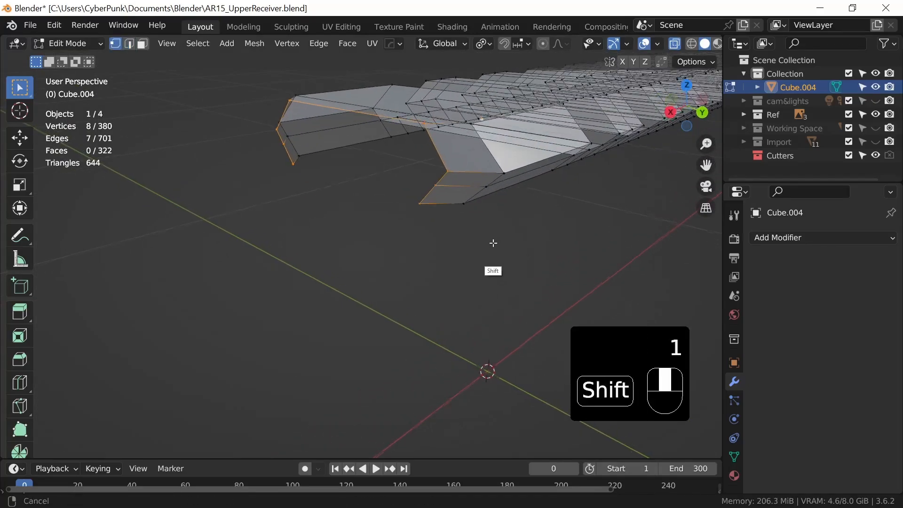
shift+middle_drag(492, 244, 455, 317)
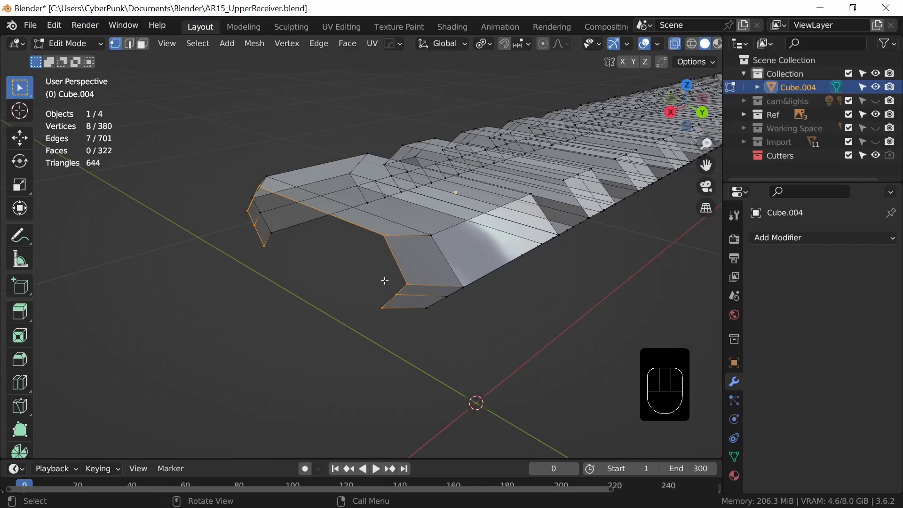
click(387, 235)
key(shift+s)
click(388, 346)
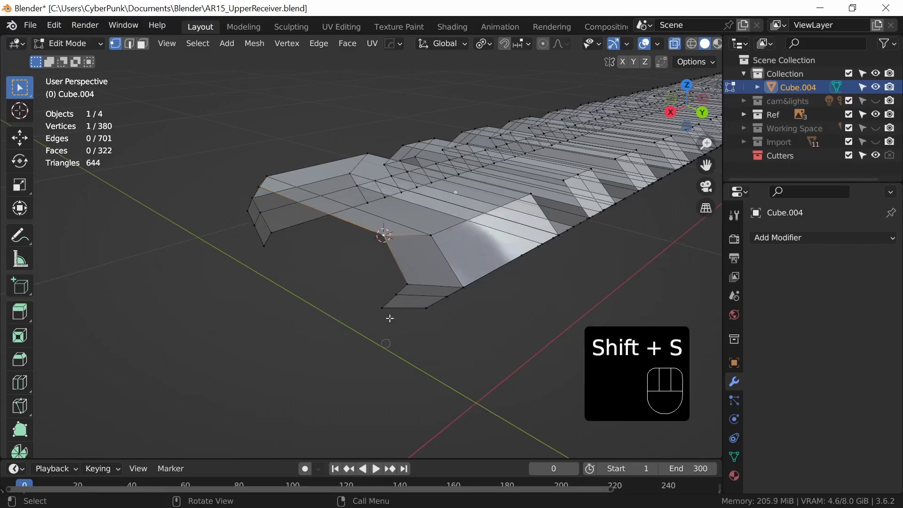
click(492, 44)
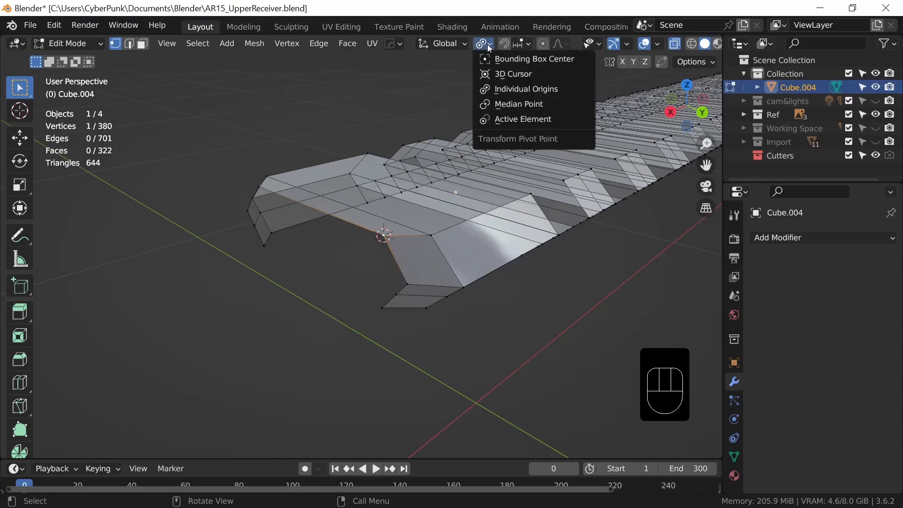
click(516, 74)
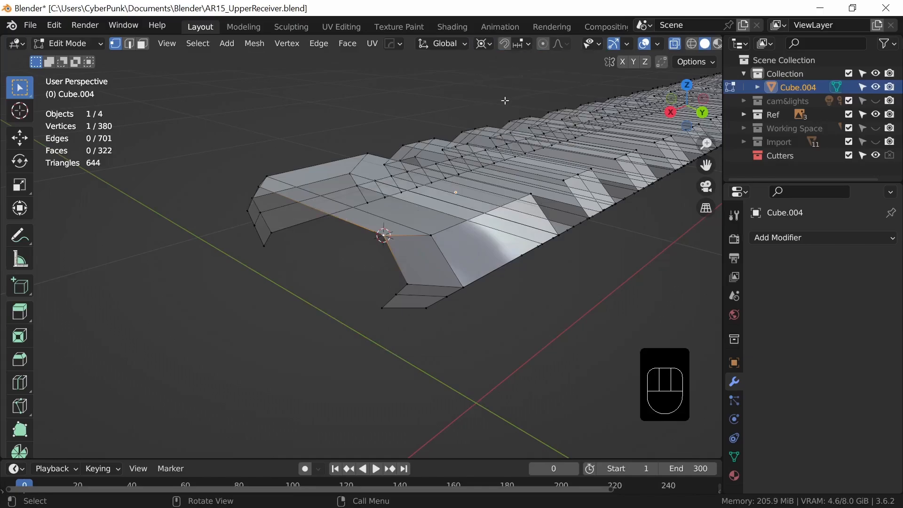
Scale the two side vertices below that corner to 0 along Y to line them up with the cursor.
click(408, 286)
shift+click(400, 302)
key(s)
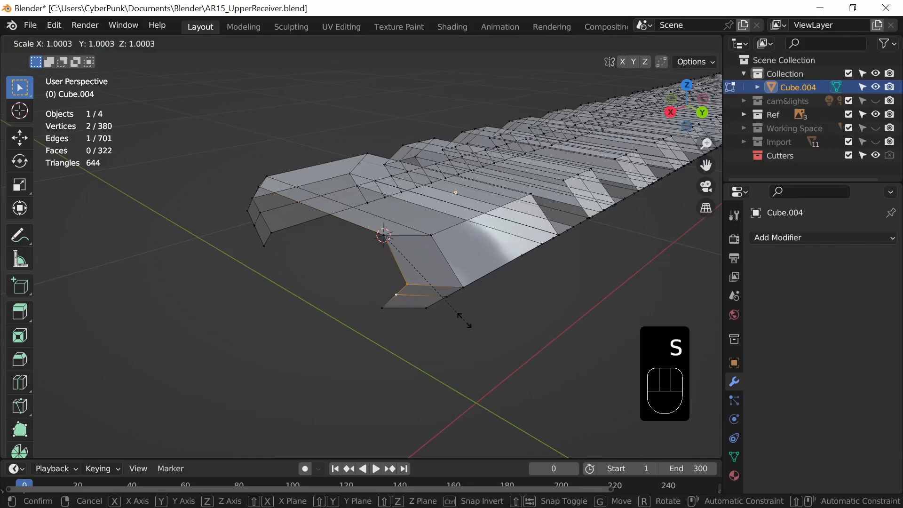
text(y)
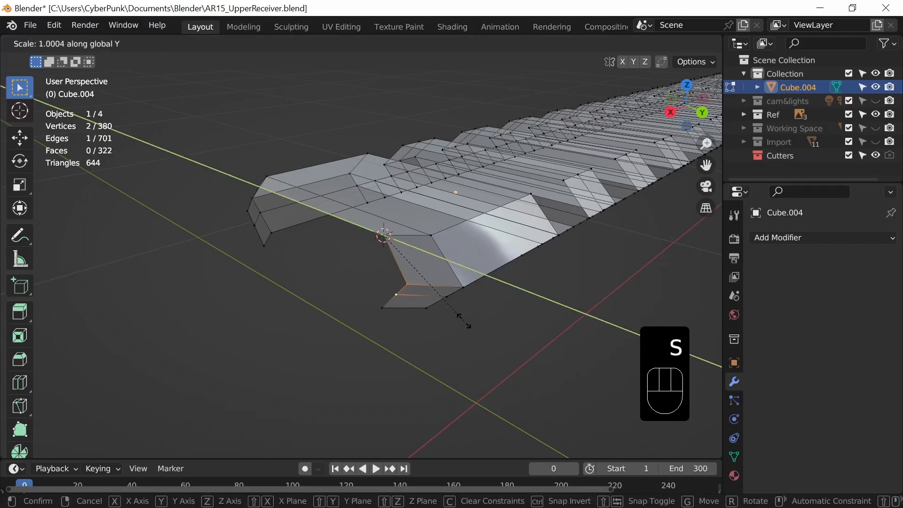
text(0)
key(Return)
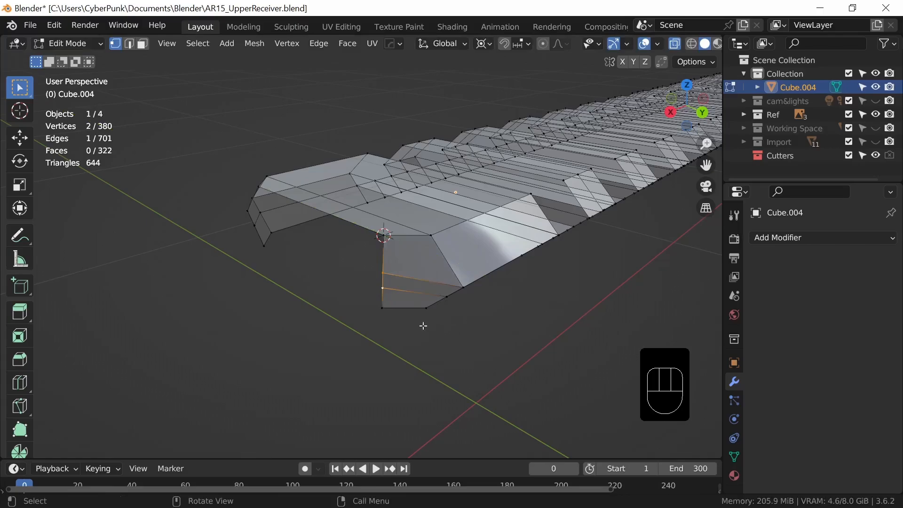
Snap the 3D cursor to the opposite upper corner vertex and scale the three vertices below it to 0 along Y.
middle_drag(404, 310, 573, 319)
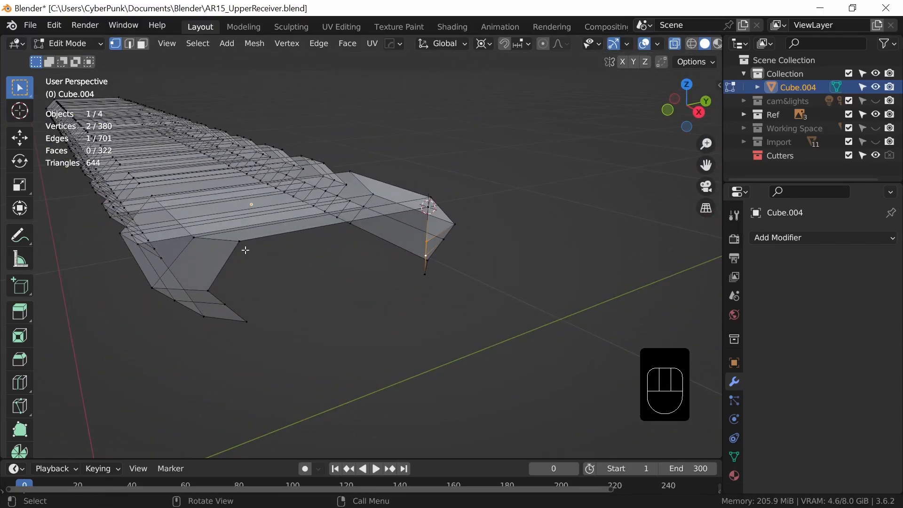
click(243, 247)
click(302, 398)
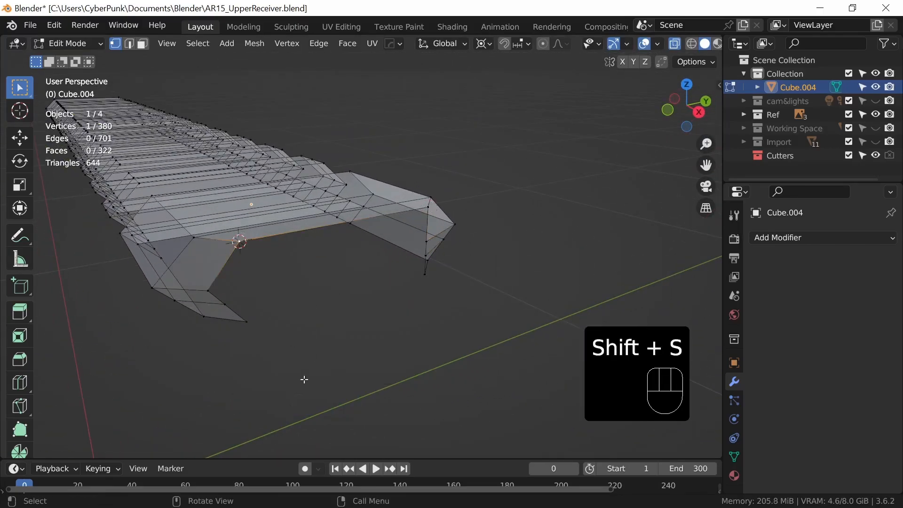
shift+click(224, 305)
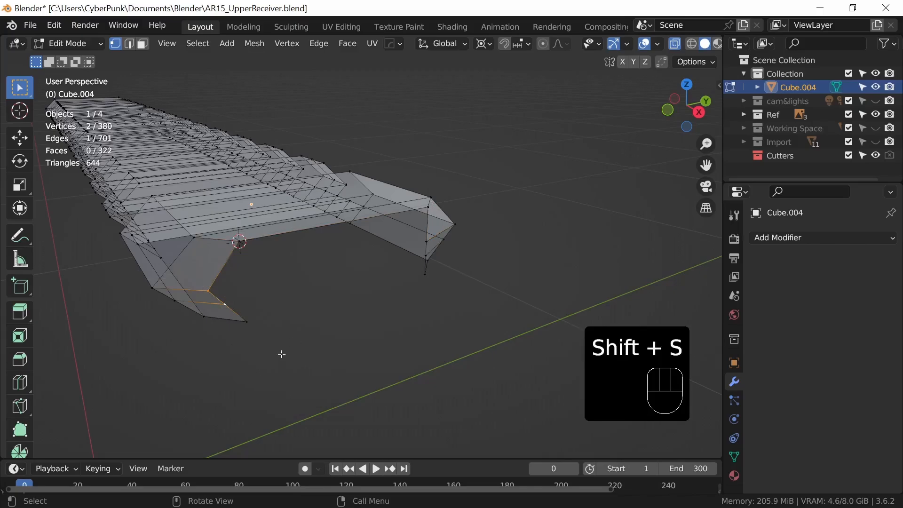
shift+click(246, 321)
key(s)
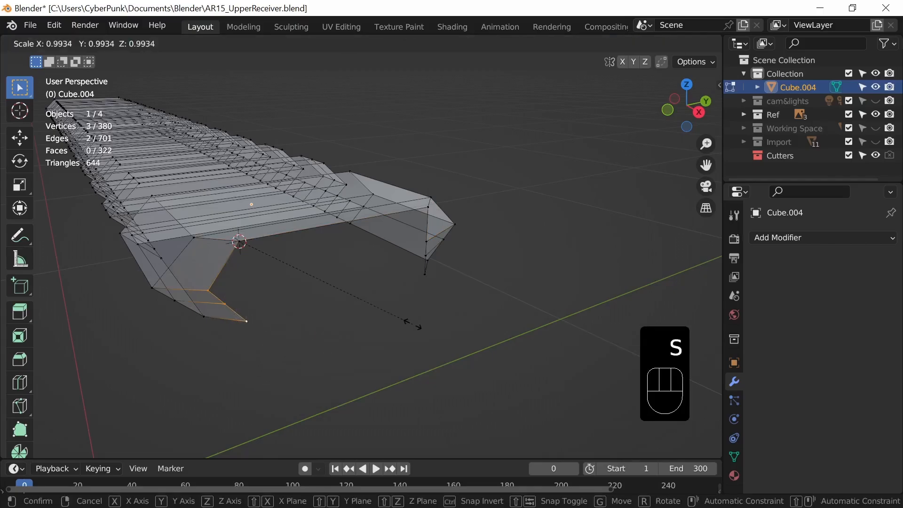
key(y)
key(0)
click(411, 327)
Select the edges of the narrowed rail end in top view.
middle_drag(411, 327, 439, 363)
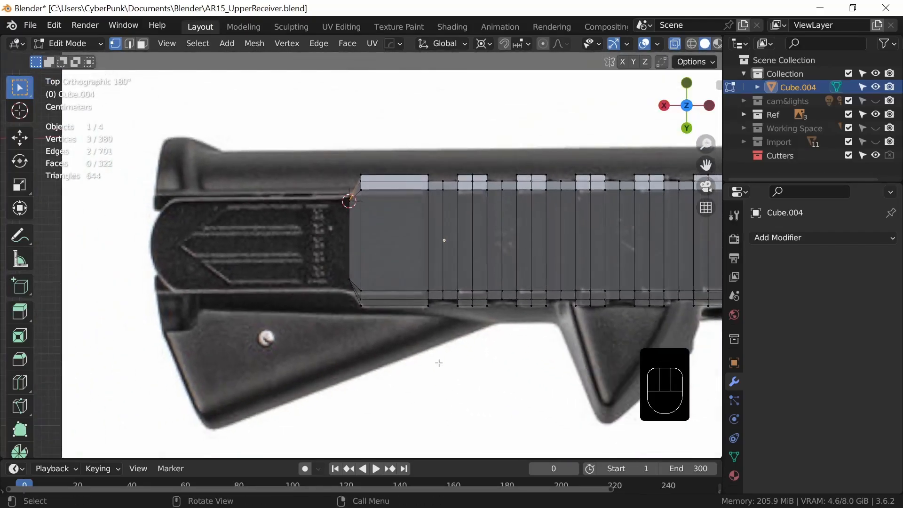
key(2)
drag(328, 181, 355, 257)
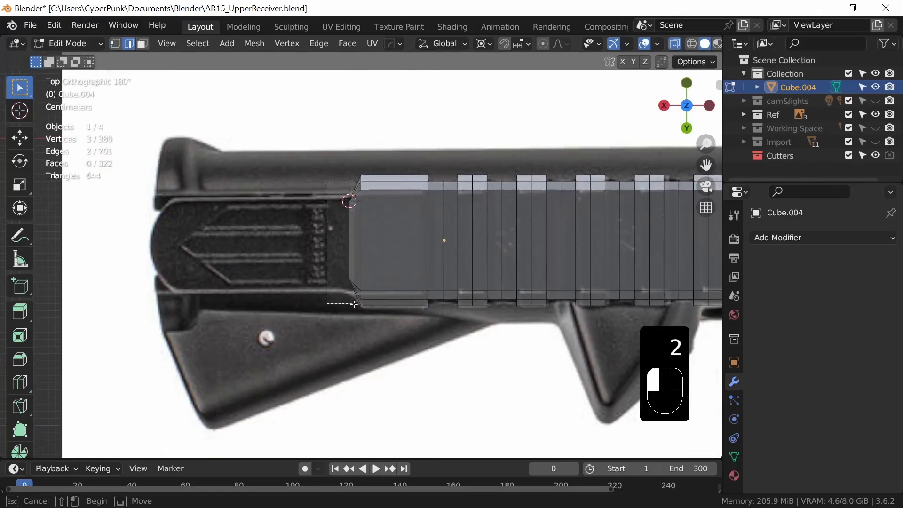
drag(354, 304, 356, 301)
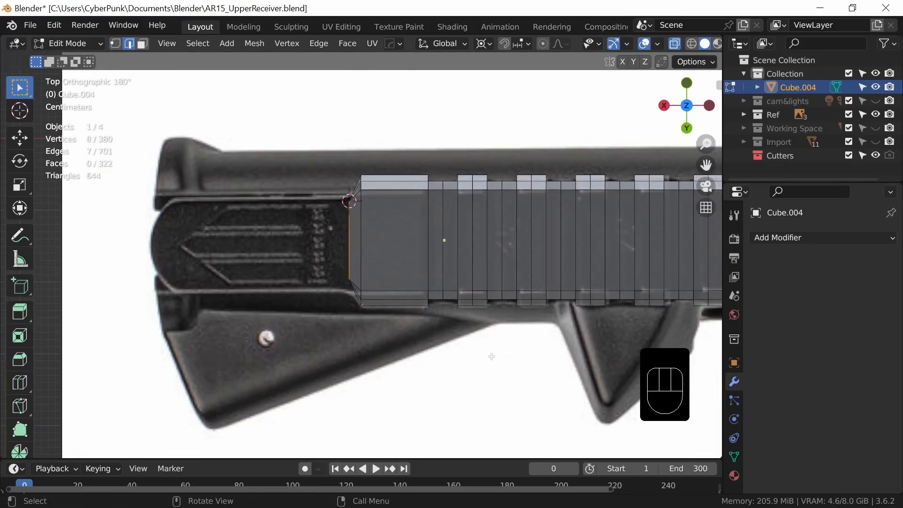
key(g)
middle_click(457, 355)
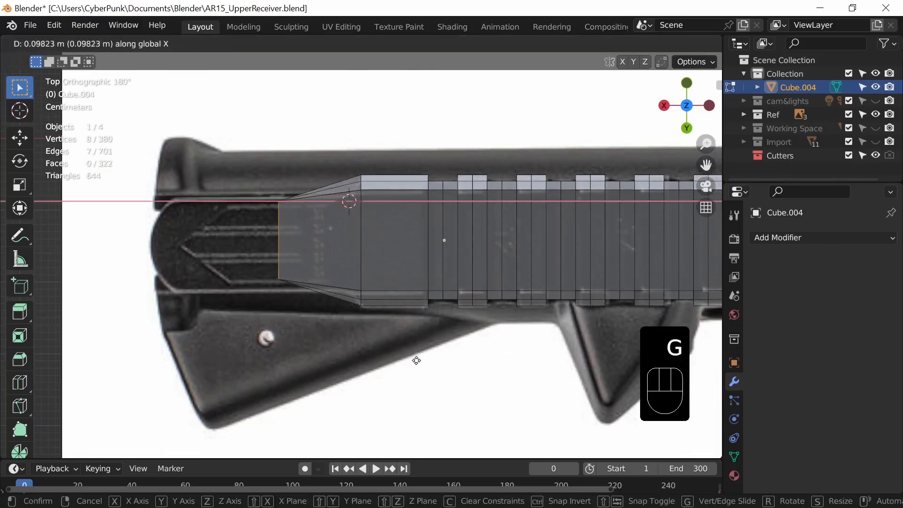
right_click(471, 343)
Extrude the selected rail end edges along X to form a straight extension reaching the start of the reference's rounded tip.
key(e)
middle_click(438, 351)
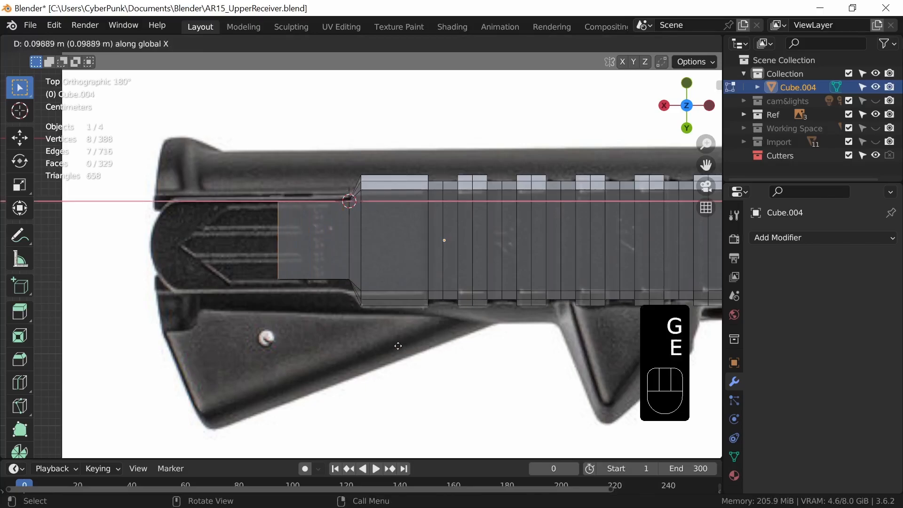
click(294, 369)
Join the three pairs of opposing lower side vertices at the extension's open end with straight cross edges.
middle_drag(429, 359, 542, 255)
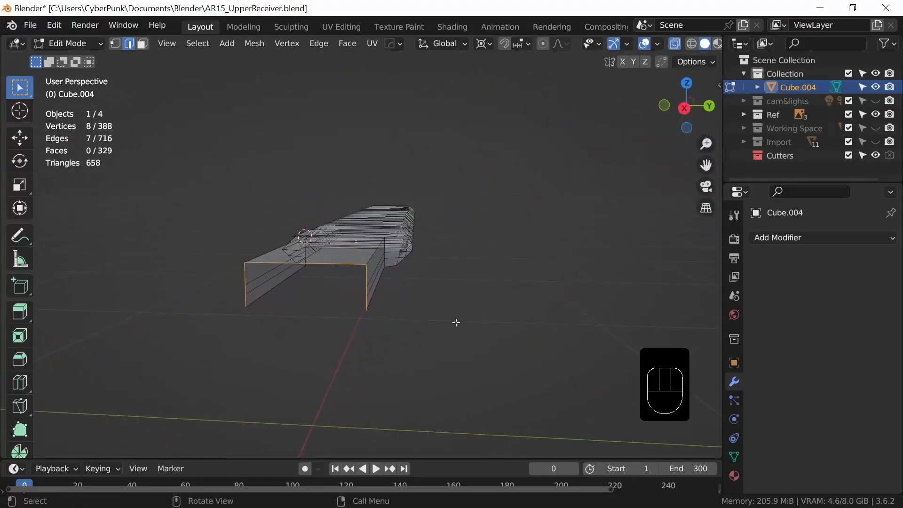
key(1)
middle_drag(433, 374, 419, 333)
click(340, 272)
shift+click(160, 261)
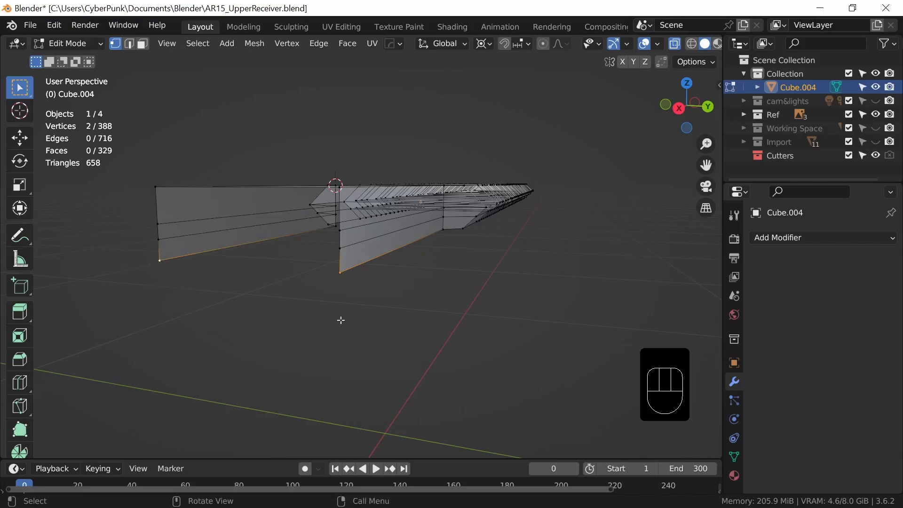
key(f)
click(340, 248)
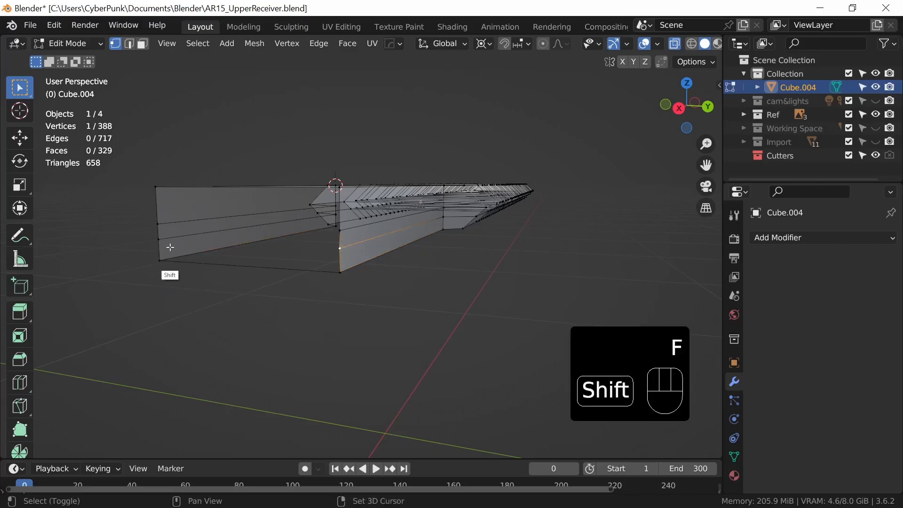
shift+click(158, 239)
key(f)
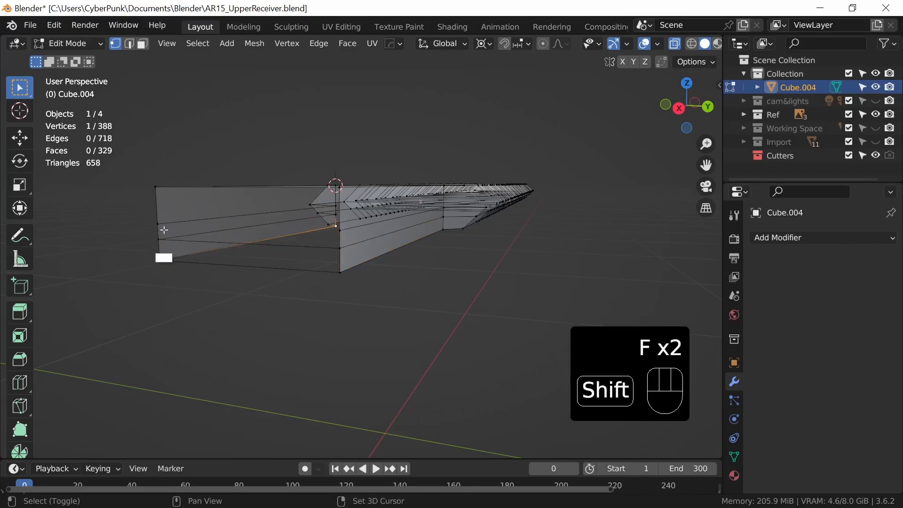
click(158, 224)
shift+click(340, 230)
middle_drag(375, 288, 357, 293)
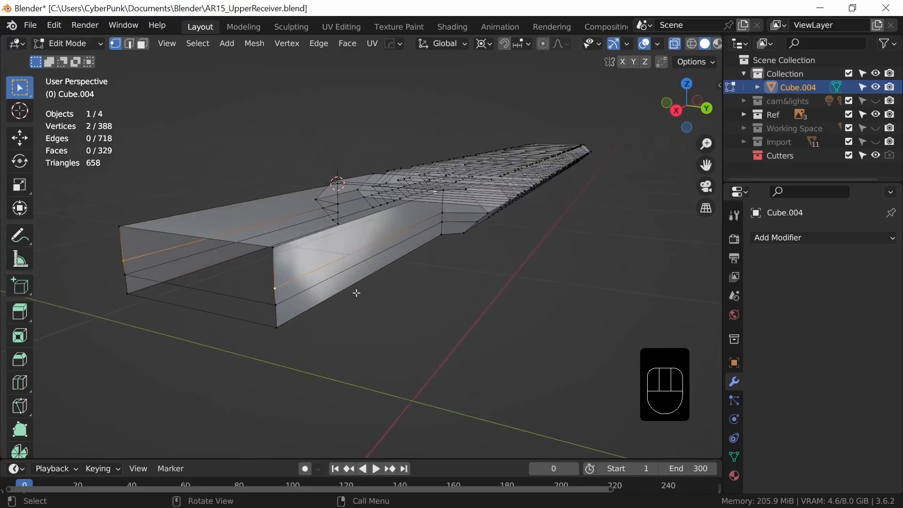
key(f)
Turn off X-ray and fill the three strips between the cross edges to close the extension's end with faces.
key(alt+z)
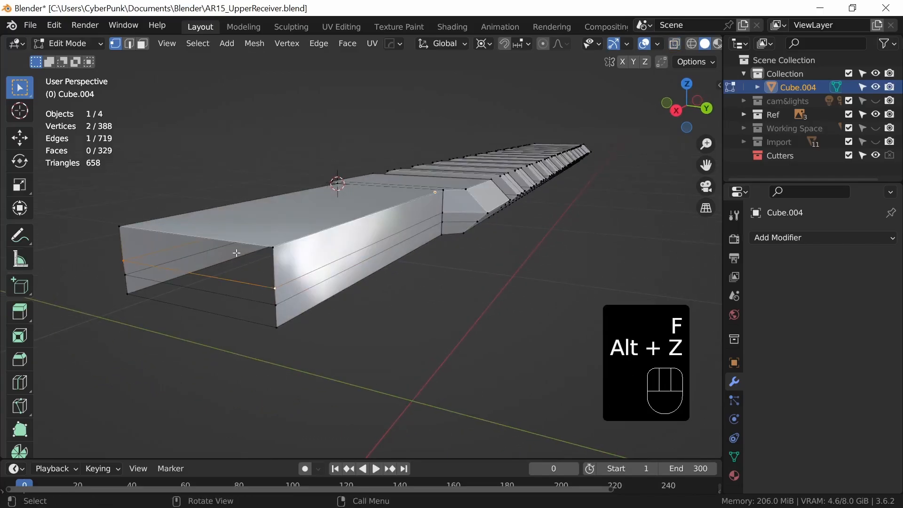
key(2)
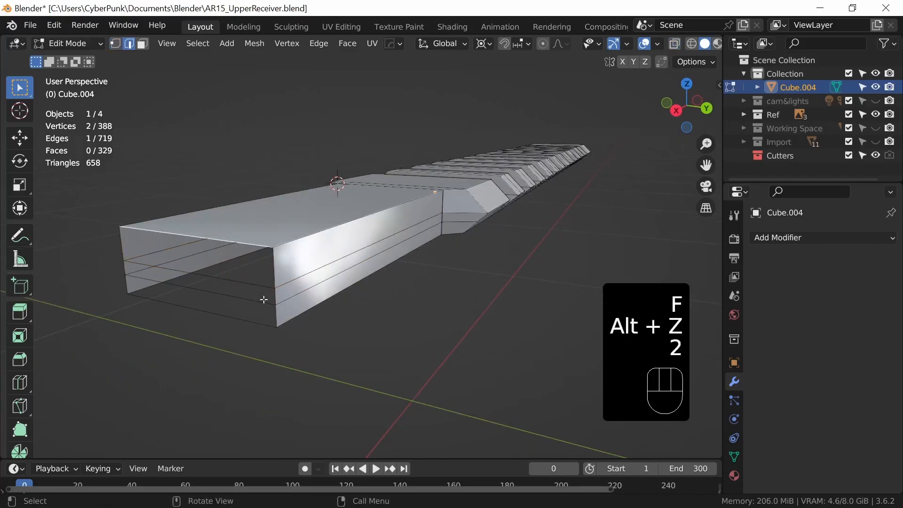
shift+click(244, 281)
key(f)
click(251, 285)
shift+click(243, 299)
key(f)
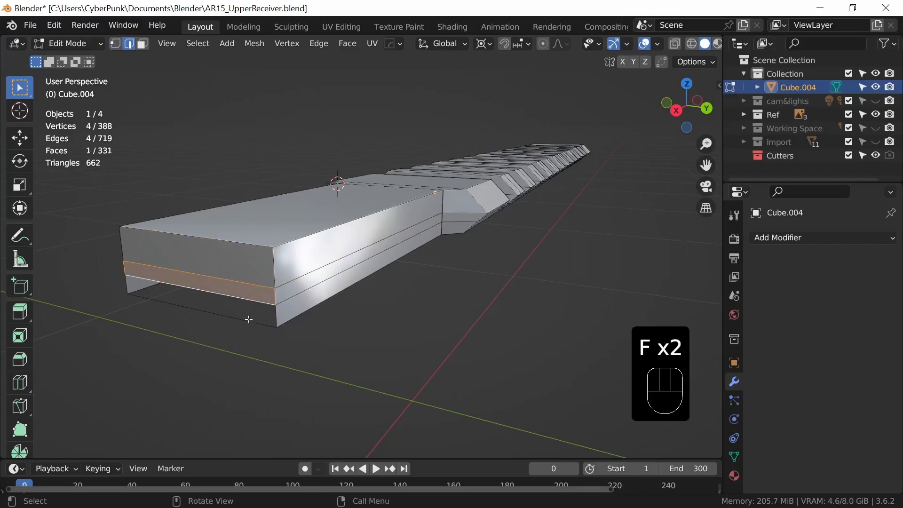
shift+click(250, 321)
key(f)
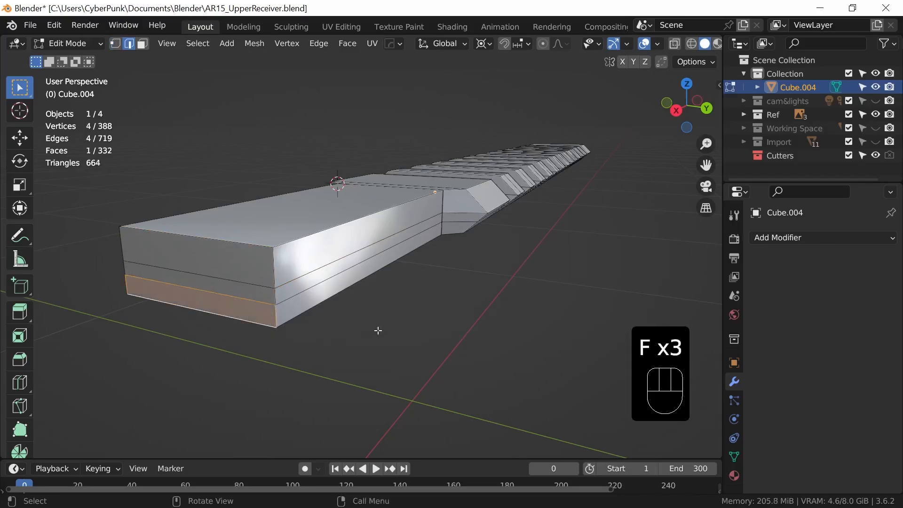
Add one centred loop cut running lengthwise along the extension and the rail.
scroll(379, 331, up, 3)
key(ctrl+r)
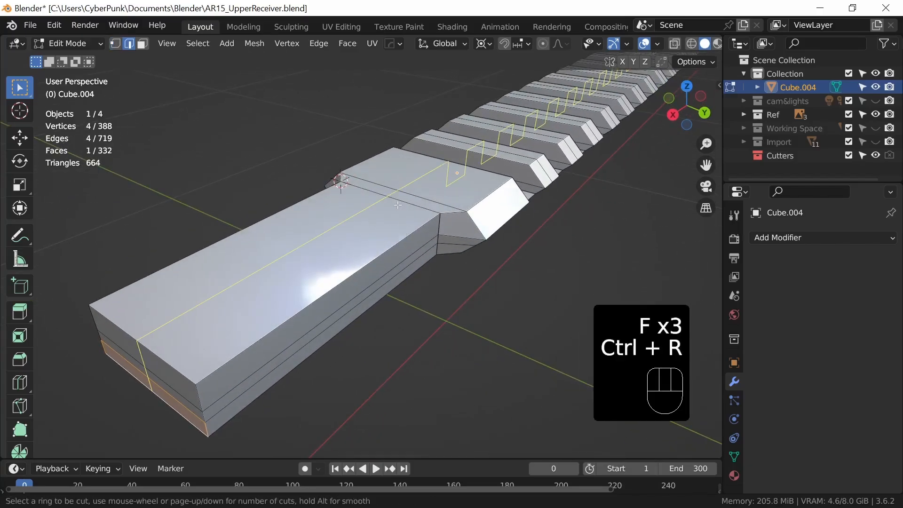
click(397, 205)
click(398, 213)
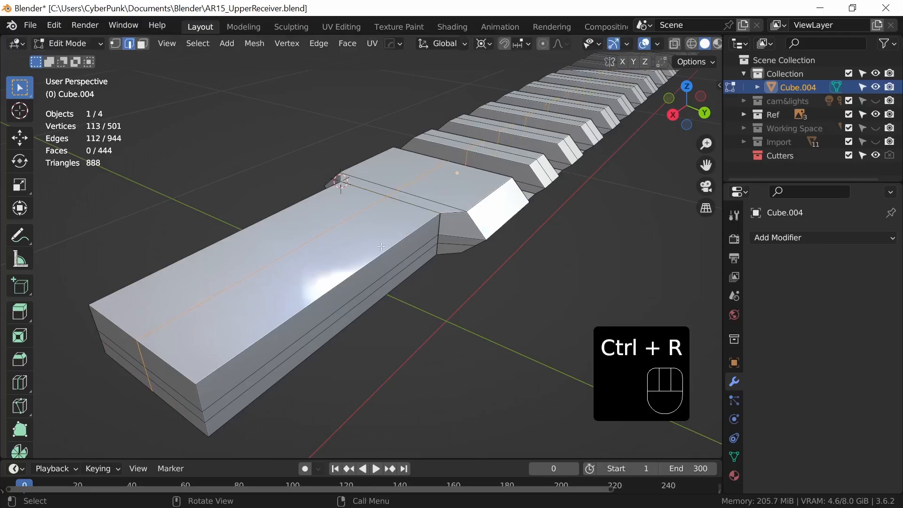
Select the centre vertices of the extension's end in top view and move them about 0.036 m outward along X.
middle_drag(398, 213, 361, 320)
key(1)
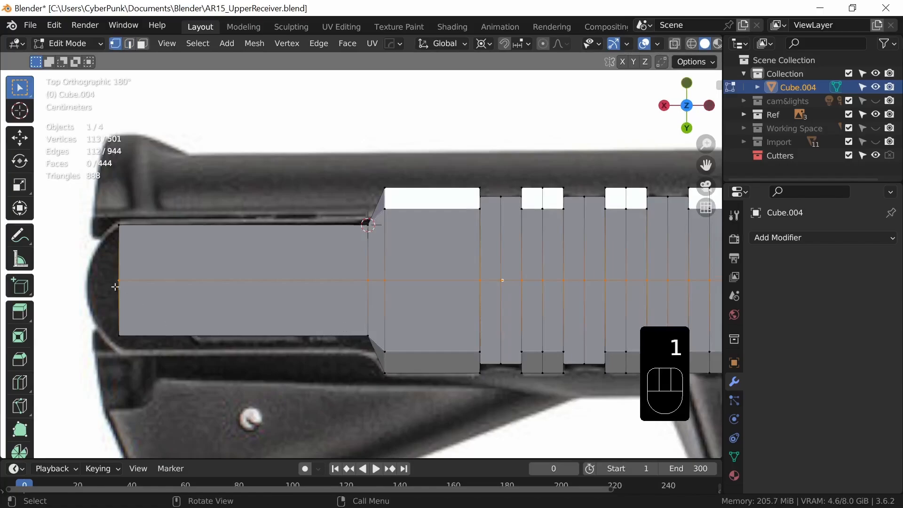
key(alt+z)
drag(101, 266, 213, 324)
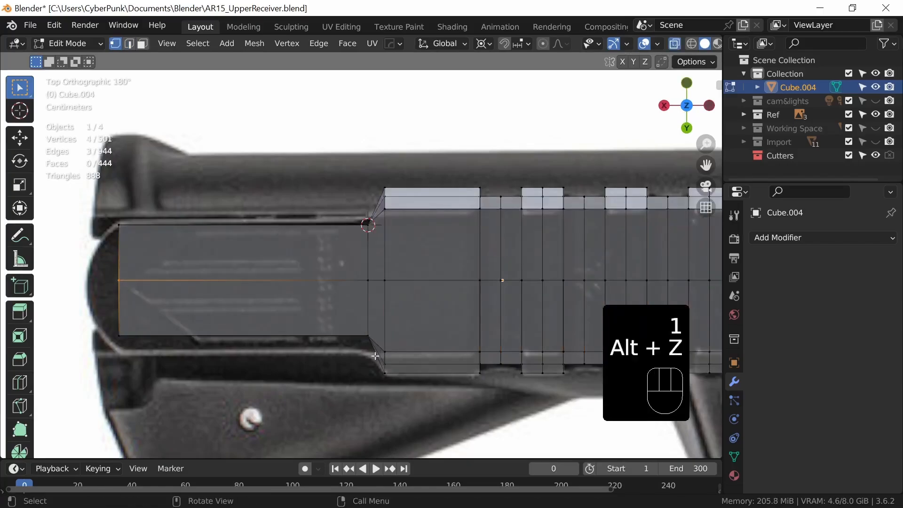
shift+middle_drag(372, 405, 441, 332)
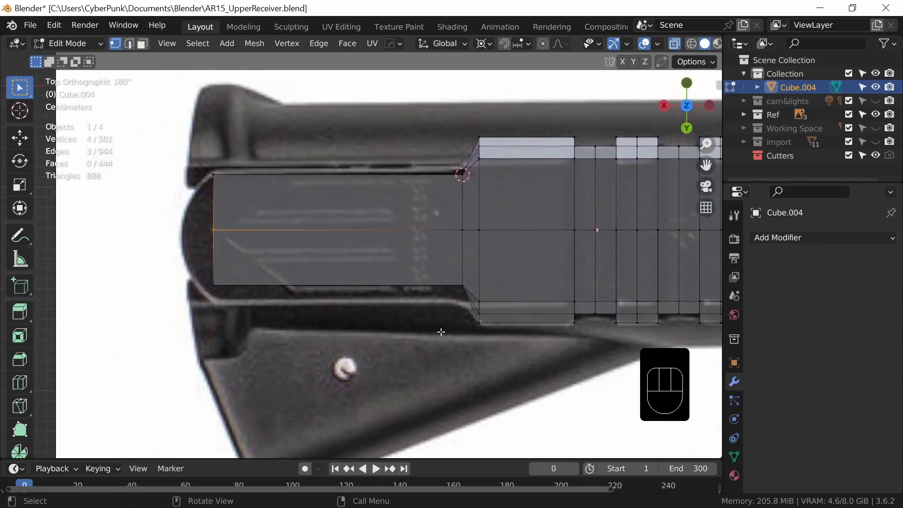
key(g)
key(x)
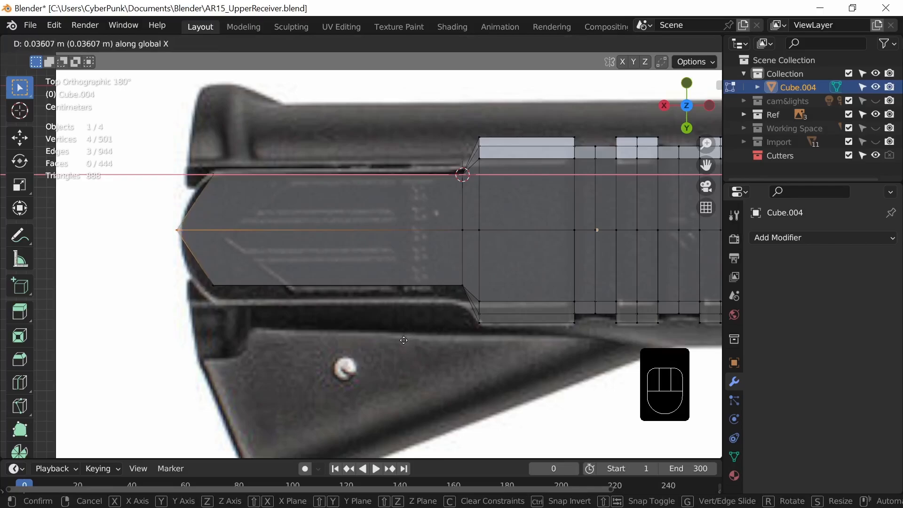
click(404, 340)
Bevel the lengthwise centre edge loop with 7 segments and a width of about 0.047 m to round the extension's end.
key(2)
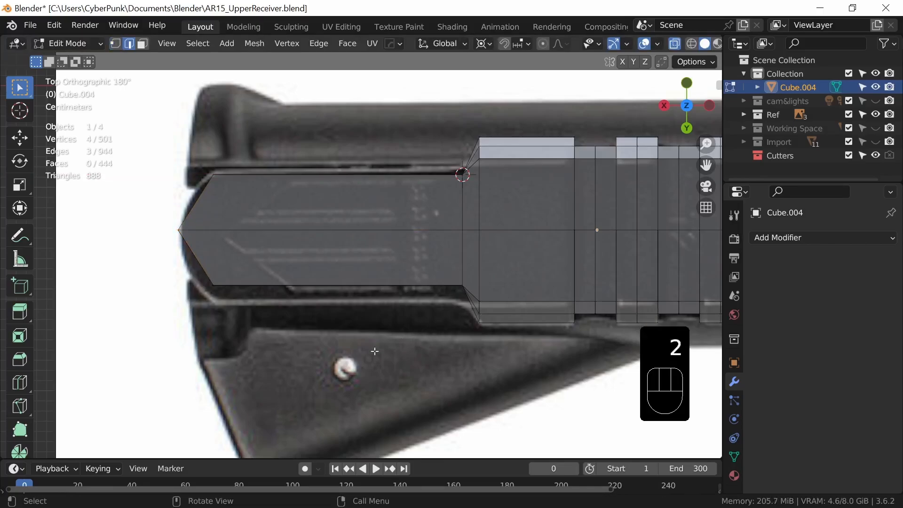
alt+click(276, 234)
ctrl+middle_drag(394, 362, 440, 314)
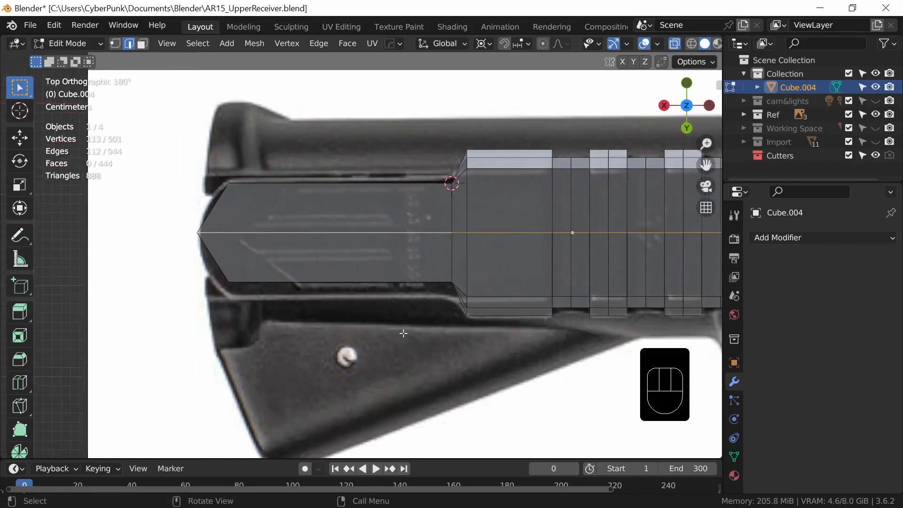
key(ctrl+b)
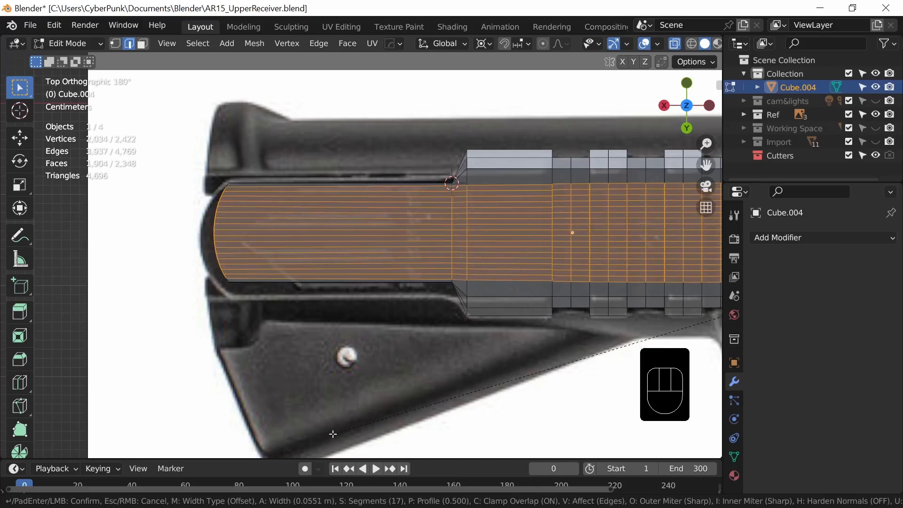
scroll(334, 429, down, 6)
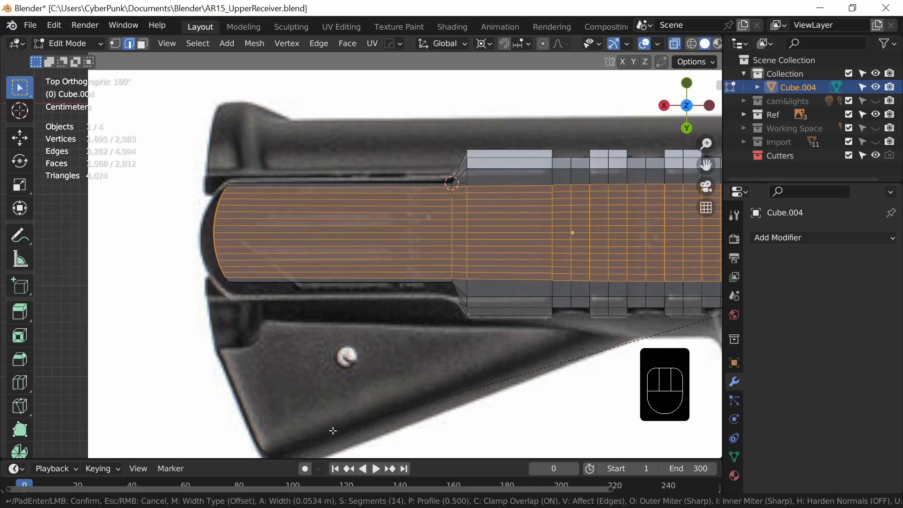
scroll(331, 435, down, 4)
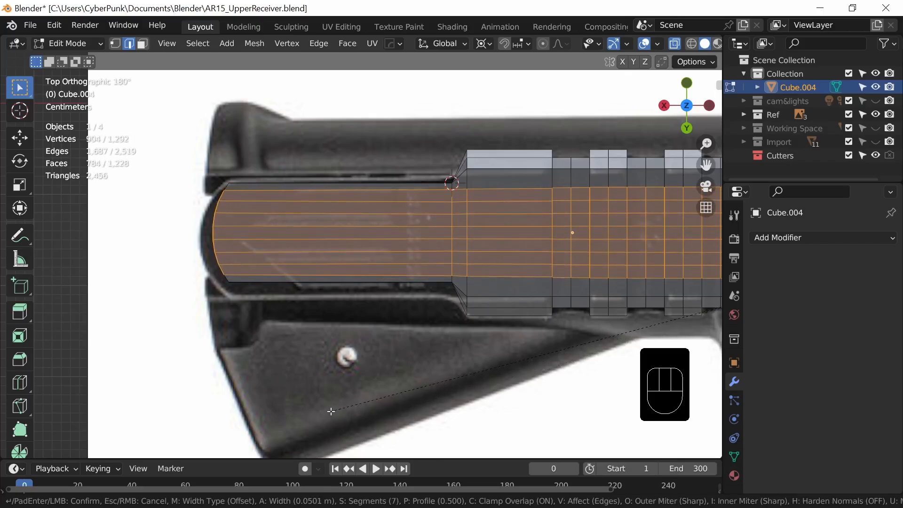
scroll(332, 412, down, 1)
scroll(332, 411, up, 1)
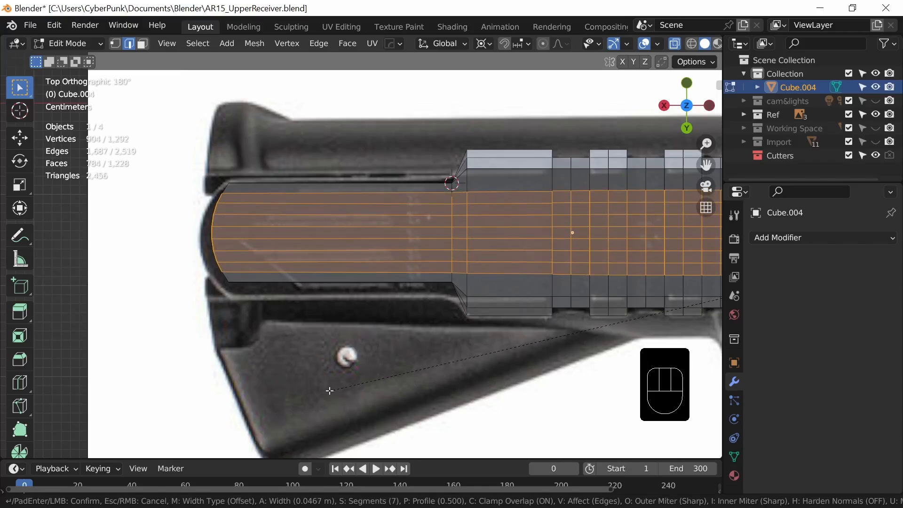
key(shift)
shift+click(330, 391)
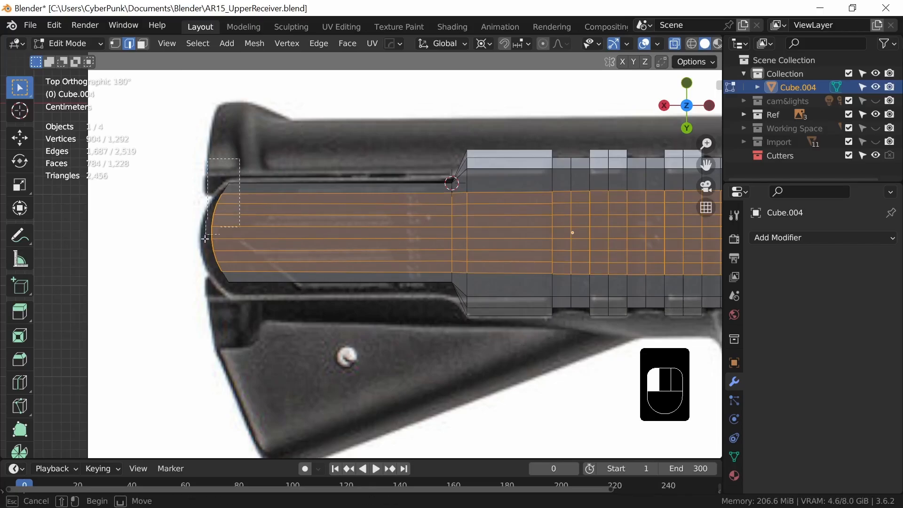
Move the rounded end's vertices outward along X to the reference outline, and select all vertices of the extension.
key(1)
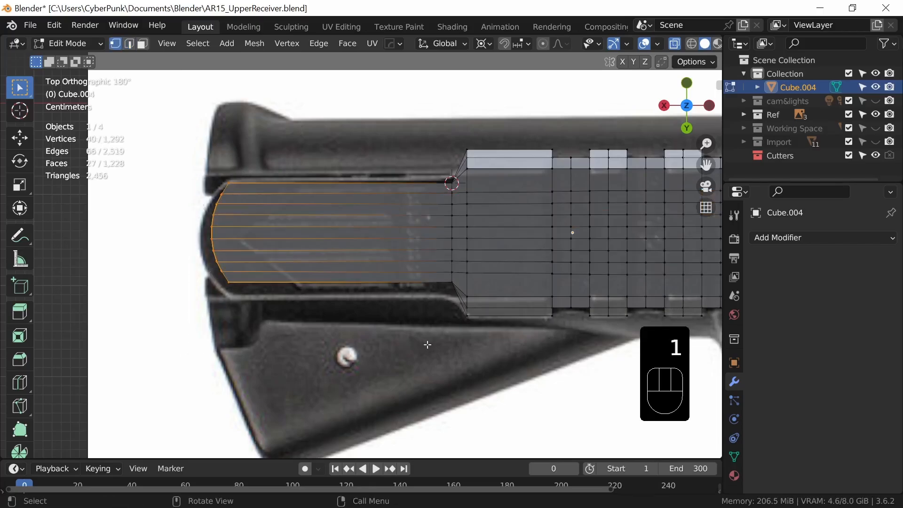
key(g)
key(x)
click(414, 352)
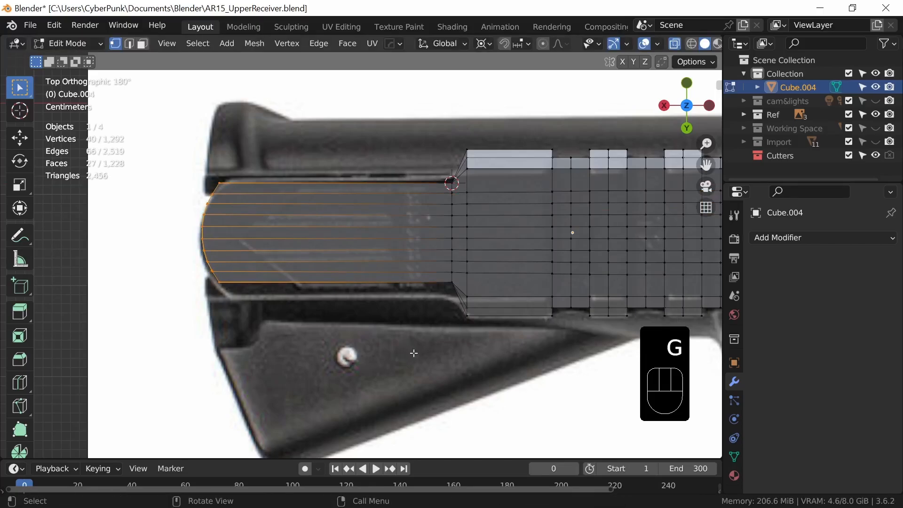
shift+middle_drag(466, 377, 467, 322)
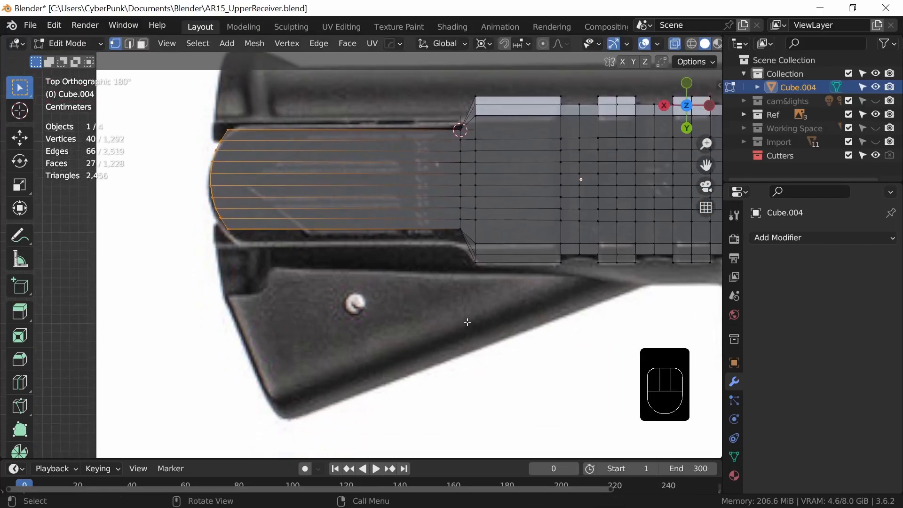
drag(208, 114, 460, 279)
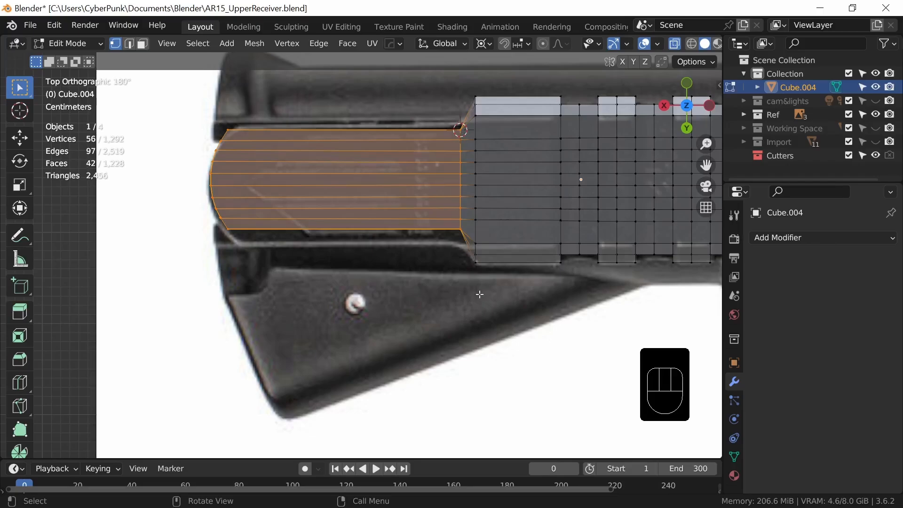
key(s)
key(y)
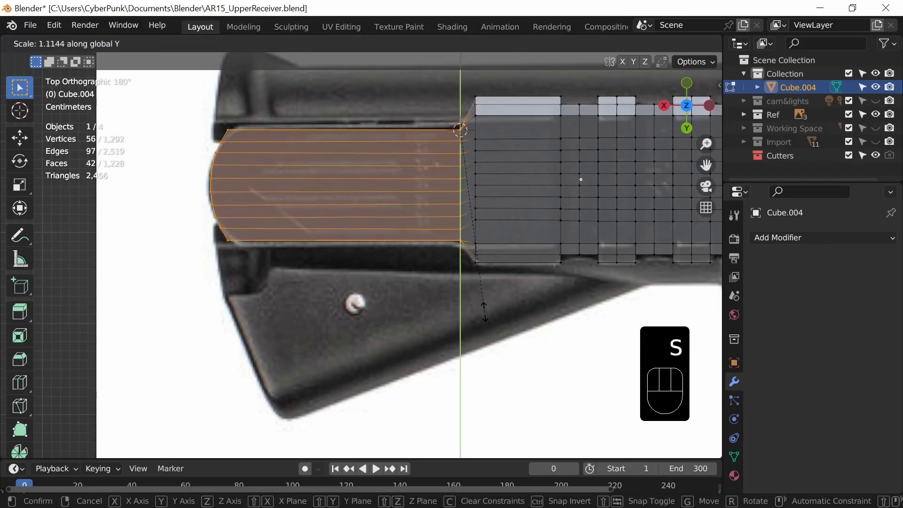
click(490, 273)
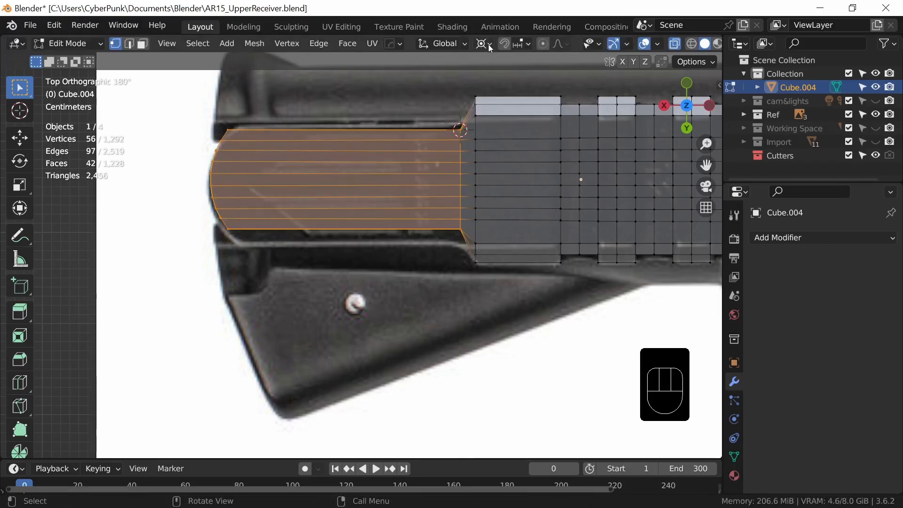
key(s)
key(y)
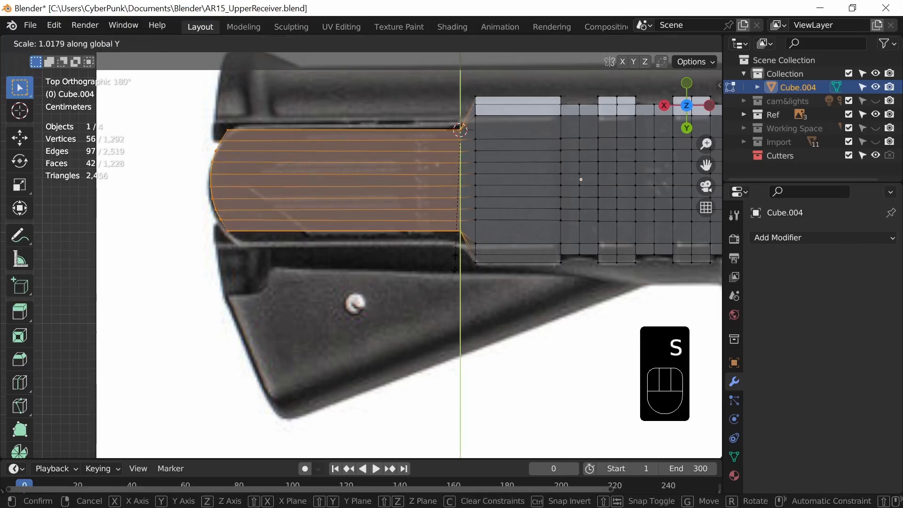
click(486, 186)
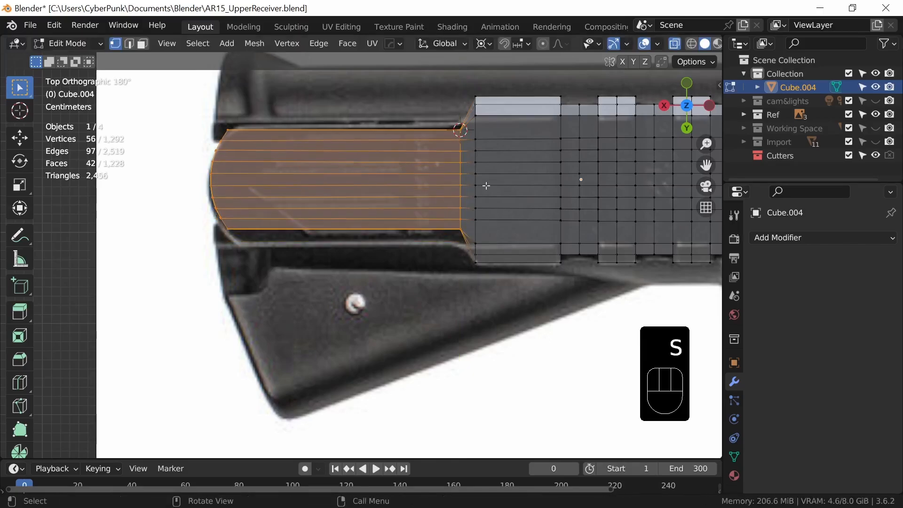
Set the transform pivot to Individual Origins and widen the selected extension along Y towards the reference's side edges.
click(487, 44)
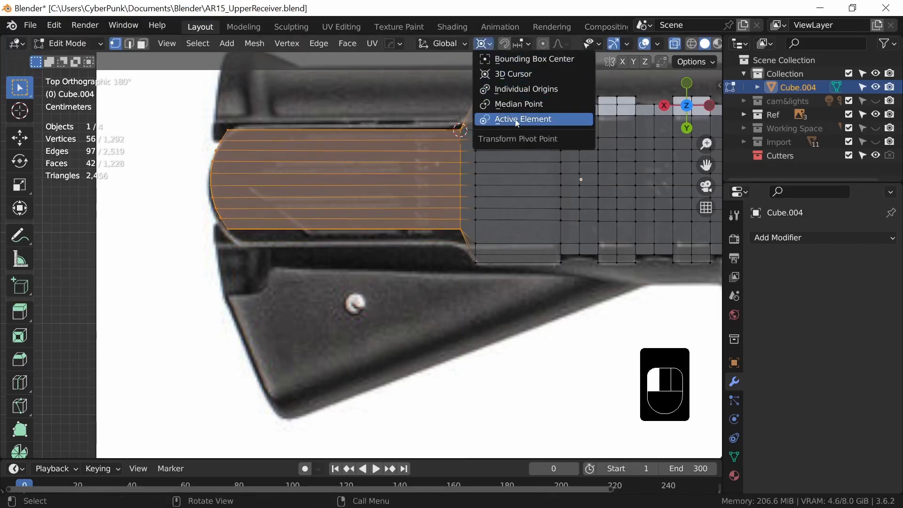
click(530, 88)
key(s)
key(y)
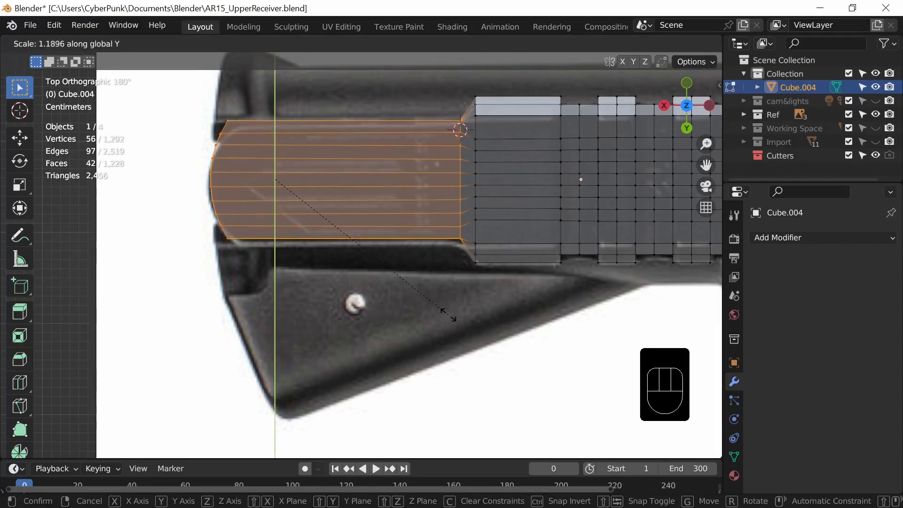
click(448, 305)
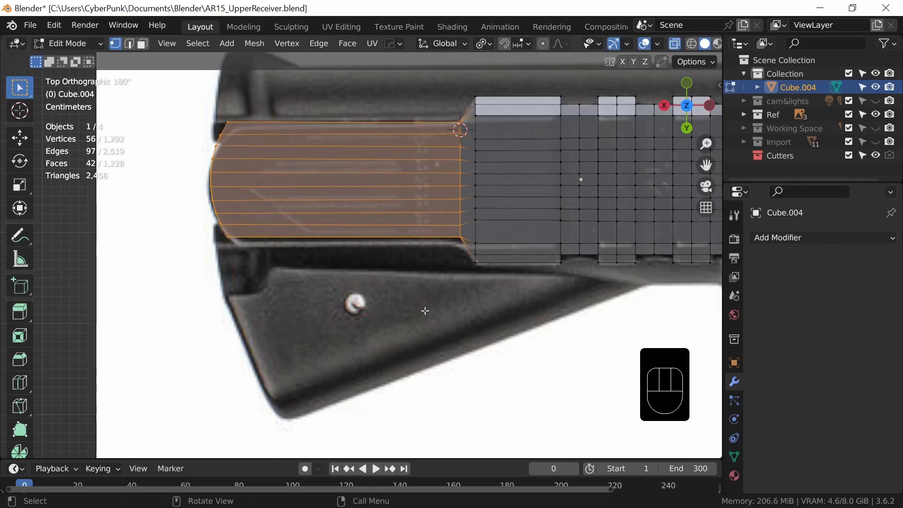
Return to Object Mode and turn off X-ray to show the rounded extension as a solid in perspective.
middle_drag(425, 311, 515, 223)
middle_drag(482, 270, 432, 286)
key(Tab)
key(alt+z)
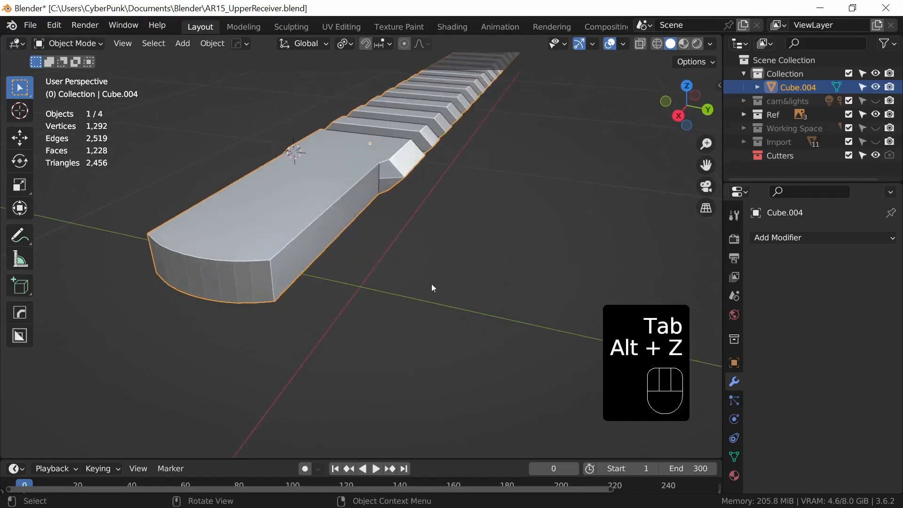
Shade the rail smooth and enable Auto Smooth at 30° in its normals settings.
key(q)
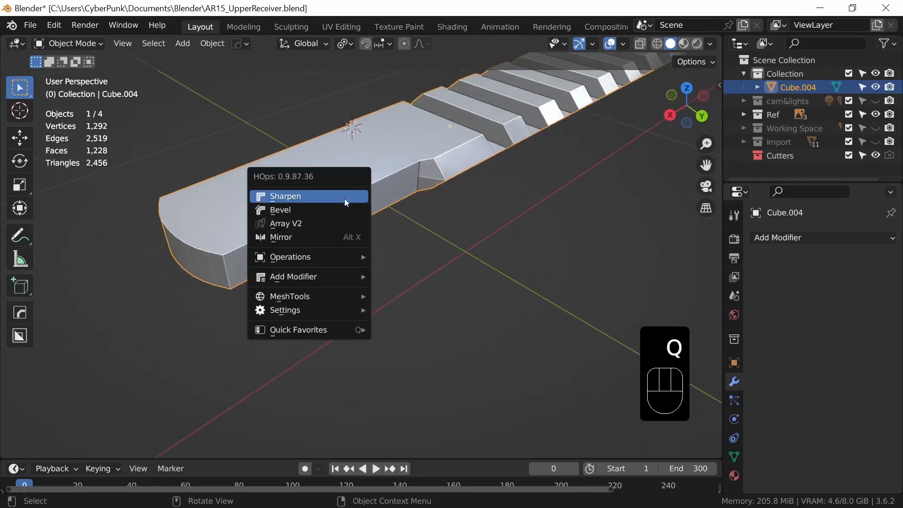
click(300, 196)
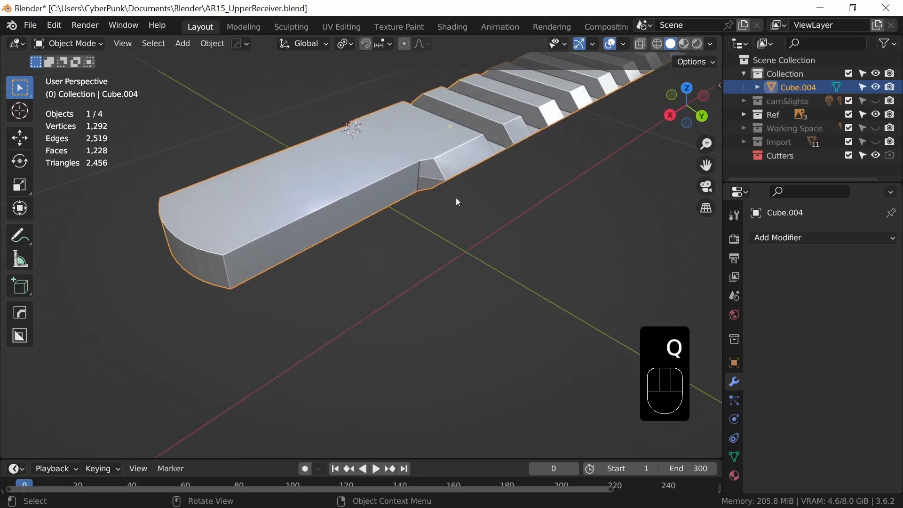
right_click(354, 210)
click(353, 208)
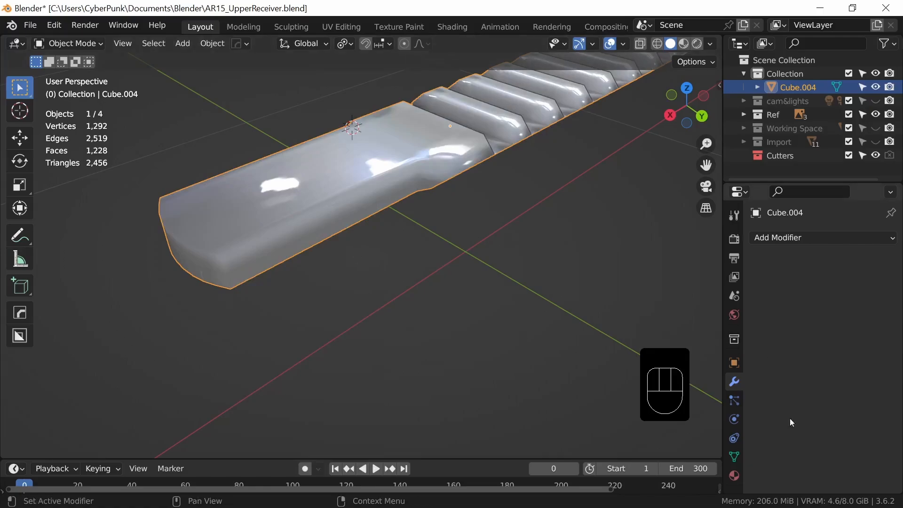
click(735, 456)
drag(895, 299, 900, 407)
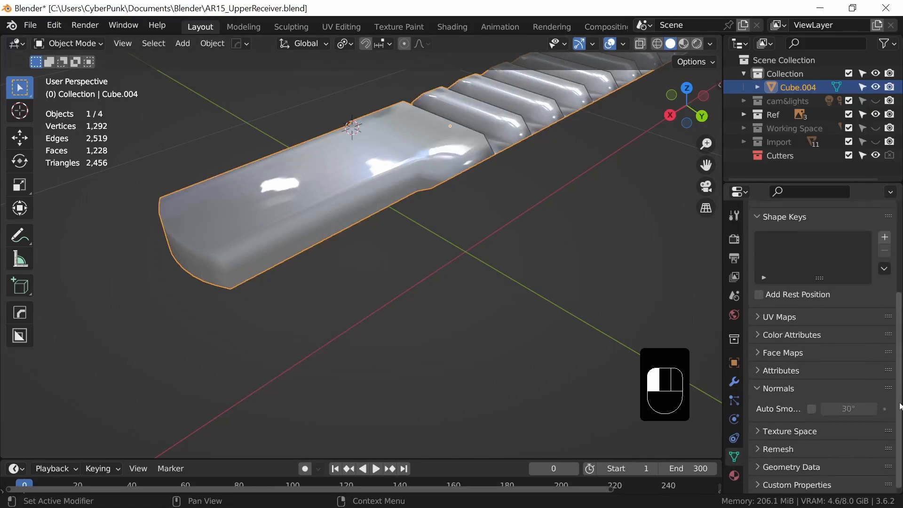
click(812, 409)
Select the edge loop where the narrowed extension meets the rail and move it along X towards the rail to tighten the shoulder.
mouse_move(423, 357)
middle_down()
mouse_move(476, 350)
mouse_move(552, 313)
mouse_move(604, 306)
mouse_move(477, 331)
mouse_move(425, 351)
mouse_move(405, 378)
mouse_move(368, 293)
mouse_move(404, 373)
mouse_move(375, 343)
middle_up()
key(Tab)
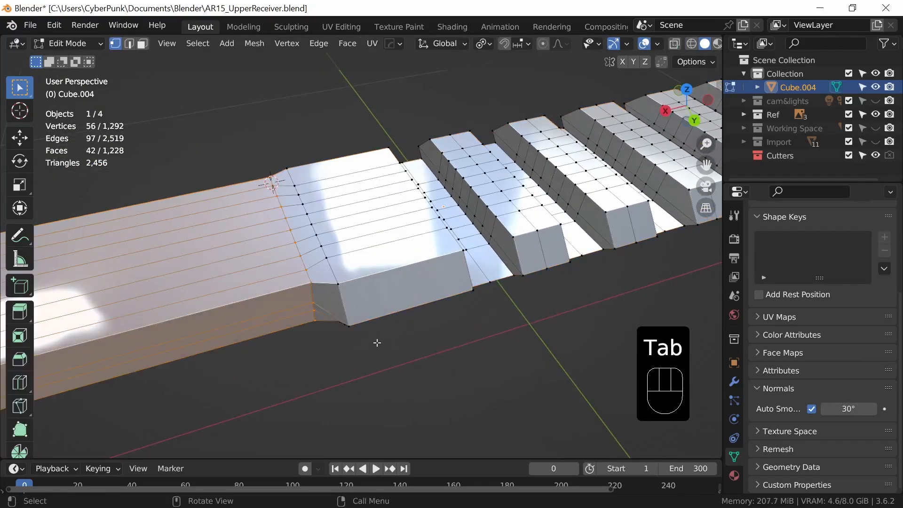
key(2)
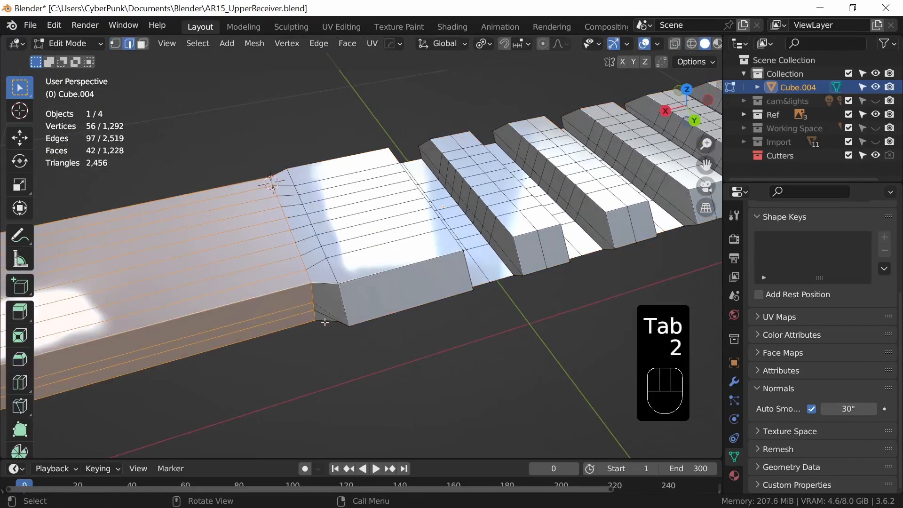
key(space)
click(314, 299)
key(space)
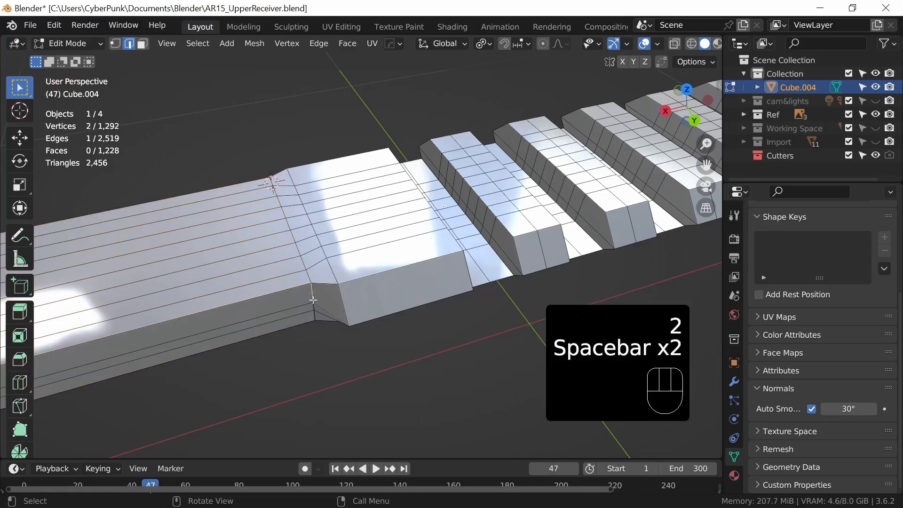
middle_drag(379, 331, 387, 347)
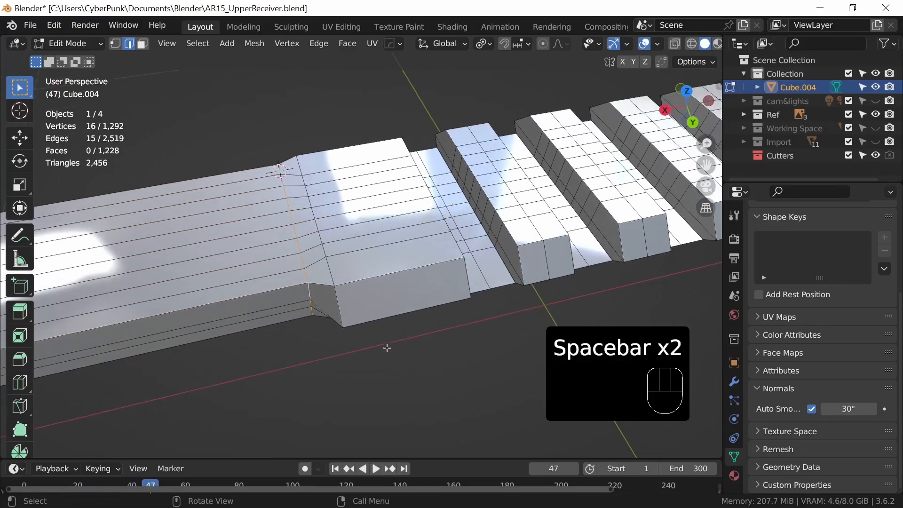
key(g)
key(x)
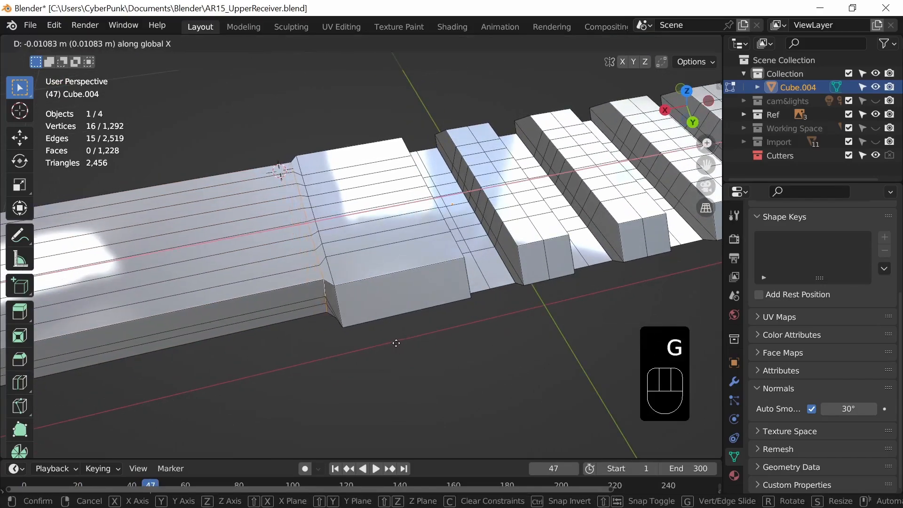
click(406, 342)
key(Tab)
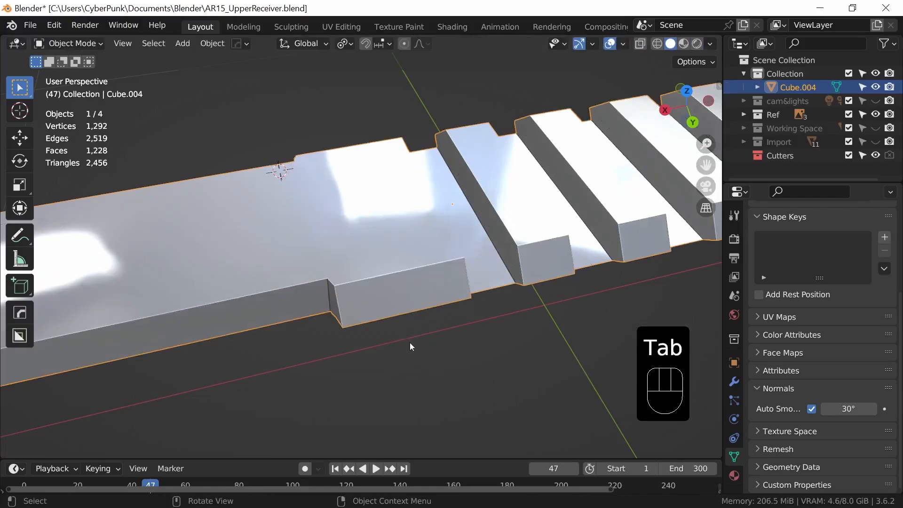
Add a HOps bevel modifier to the rail with 3 segments, a 30° angle limit and a width of about 0.002 m.
mouse_move(410, 343)
middle_down()
mouse_move(470, 346)
mouse_move(516, 288)
mouse_move(369, 369)
mouse_move(557, 289)
mouse_move(562, 220)
mouse_move(492, 235)
mouse_move(446, 287)
mouse_move(484, 312)
mouse_move(439, 266)
mouse_move(353, 294)
mouse_move(492, 312)
mouse_move(417, 336)
mouse_move(474, 326)
mouse_move(452, 366)
mouse_move(425, 325)
mouse_move(423, 296)
mouse_move(397, 276)
mouse_move(424, 273)
mouse_move(419, 335)
middle_up()
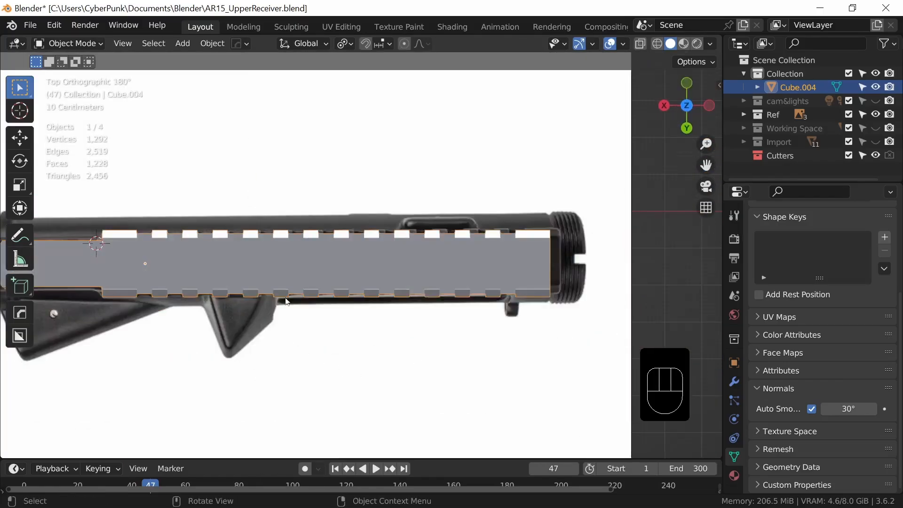
shift+middle_drag(471, 343, 498, 321)
scroll(491, 334, down, 1)
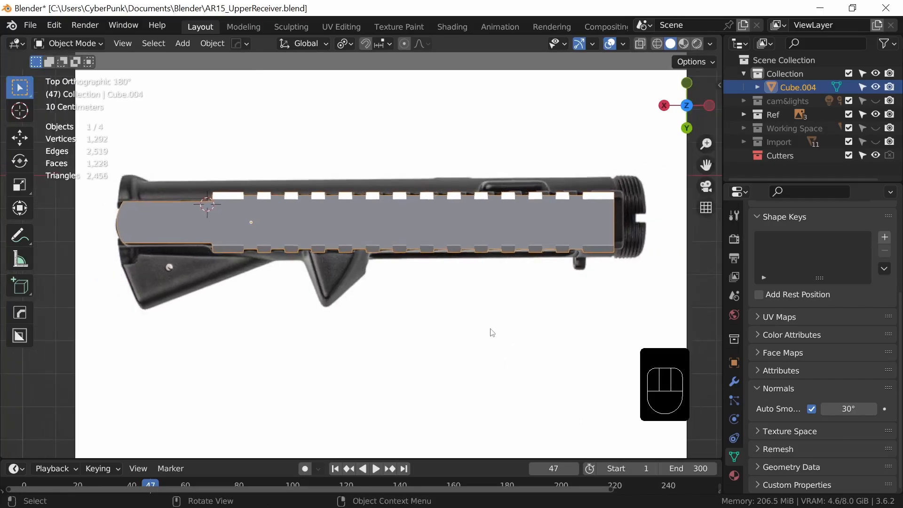
click(735, 382)
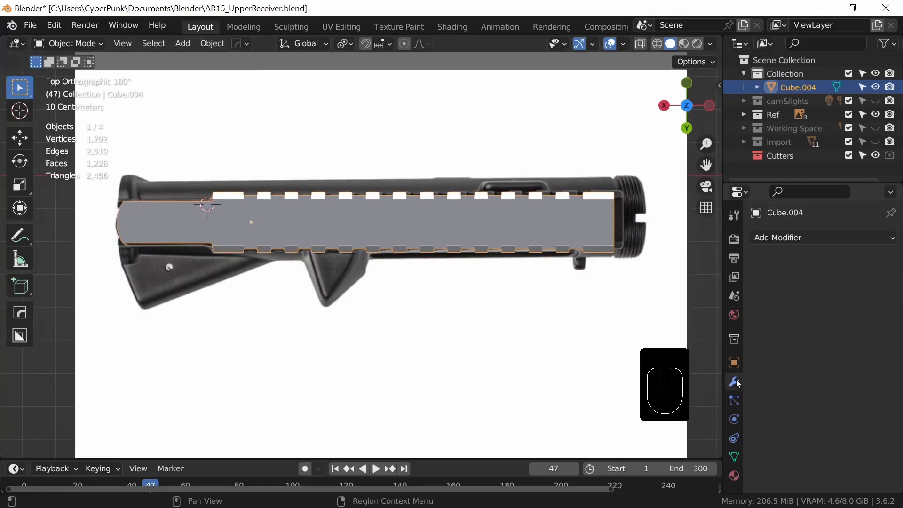
click(819, 241)
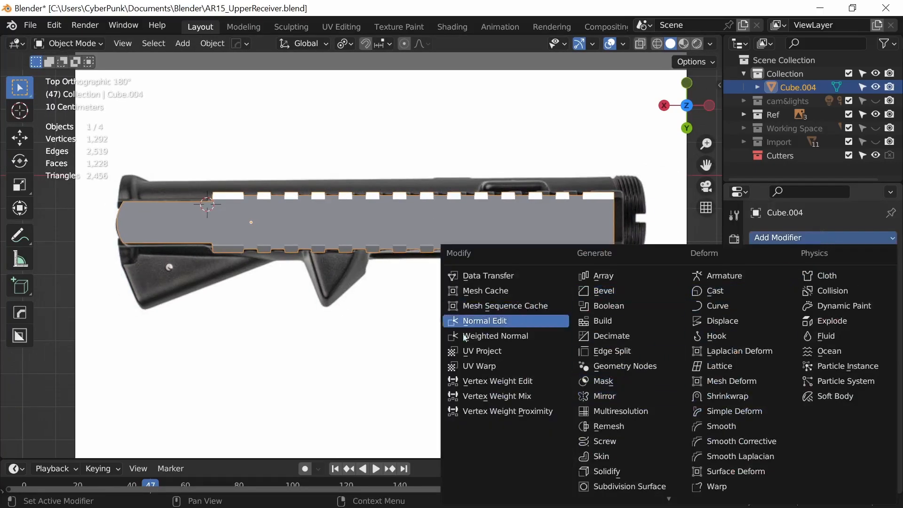
key(q)
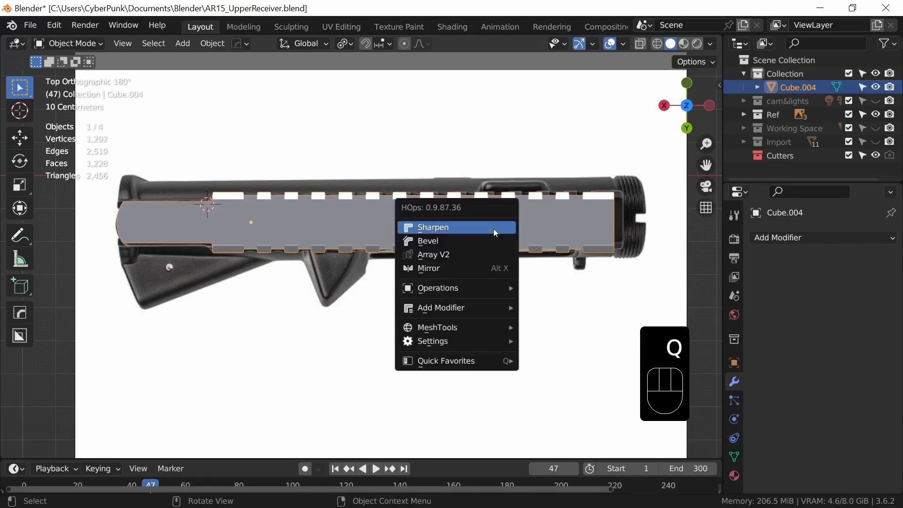
click(482, 241)
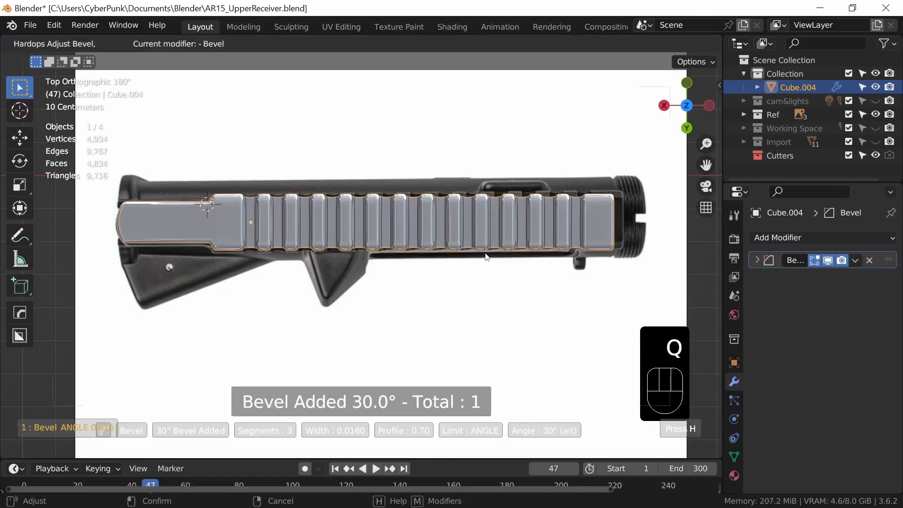
key(shift)
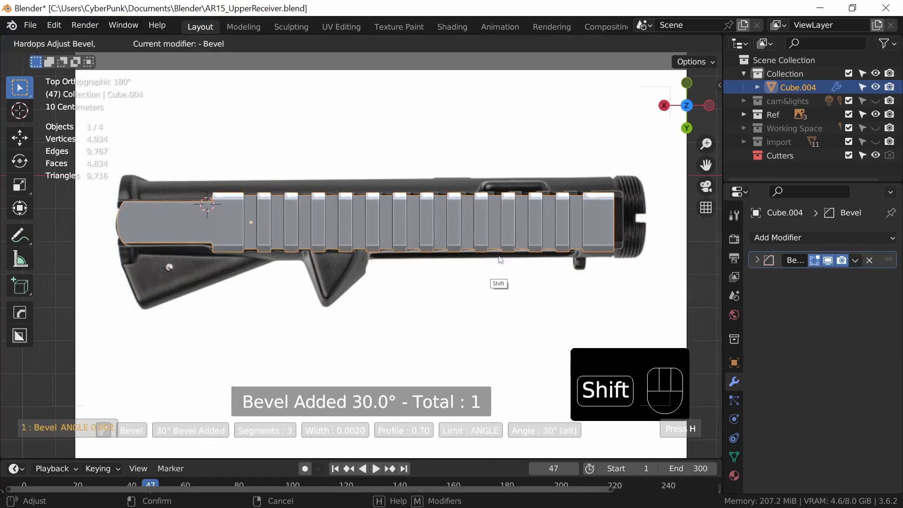
click(502, 262)
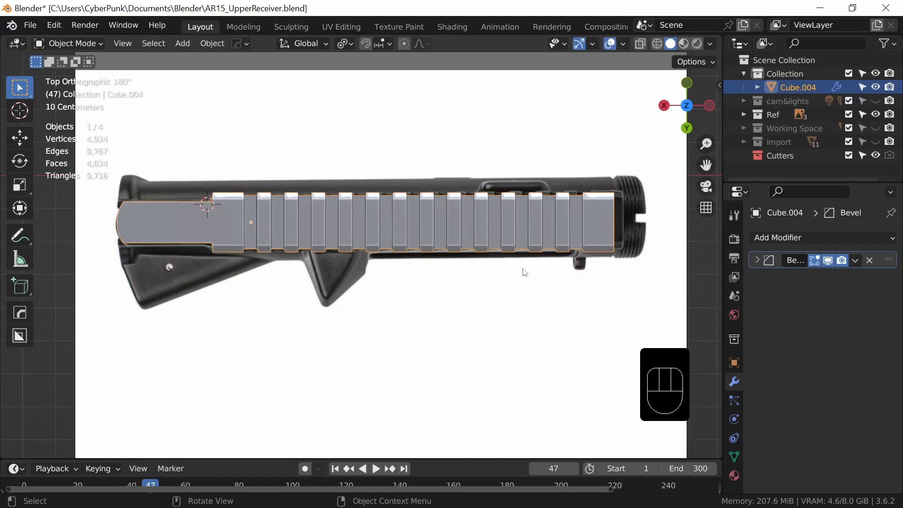
Examine the bevelled rail in perspective and against the top and side reference images.
mouse_move(525, 273)
middle_down()
mouse_move(474, 352)
mouse_move(535, 257)
mouse_move(449, 257)
mouse_move(524, 270)
middle_up()
key(alt)
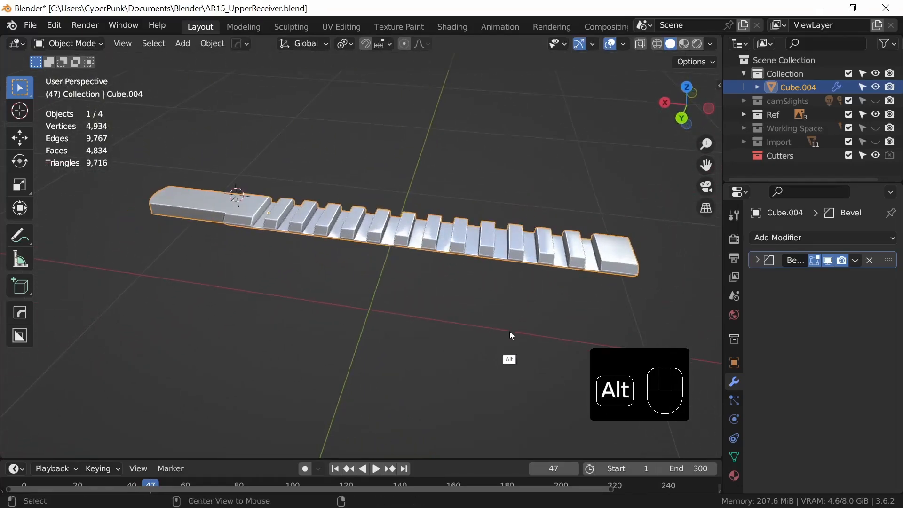
alt+middle_drag(461, 365, 487, 354)
alt+middle_drag(482, 236, 481, 341)
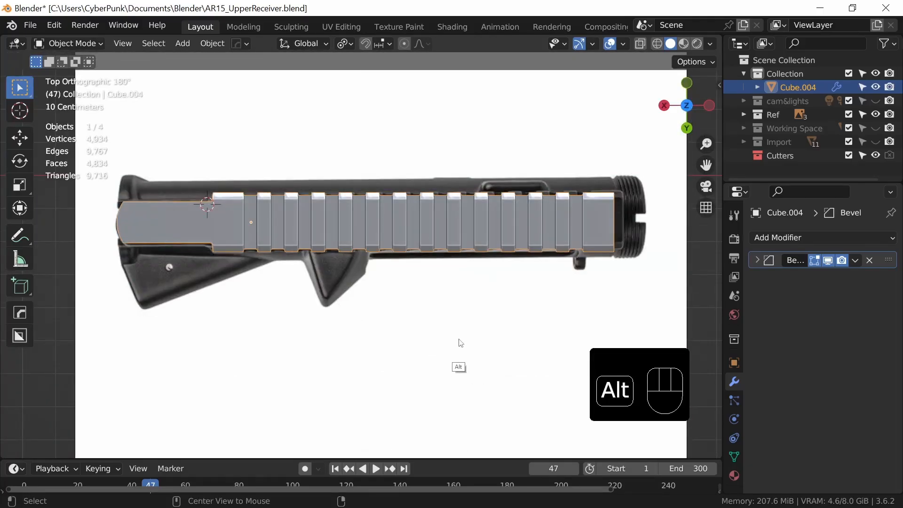
alt+middle_drag(461, 343, 472, 259)
mouse_move(419, 321)
alt+middle_down()
mouse_move(481, 326)
mouse_move(521, 316)
mouse_move(405, 329)
alt+middle_up()
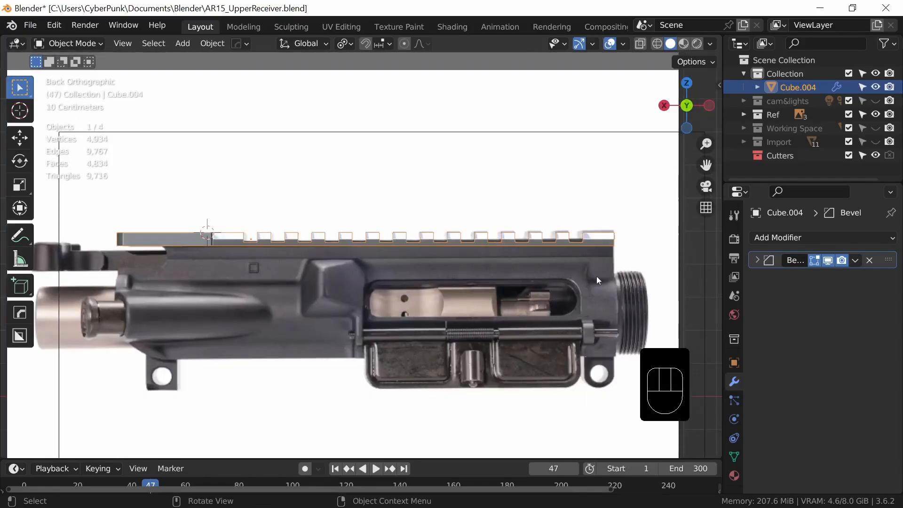
middle_drag(537, 303, 480, 330)
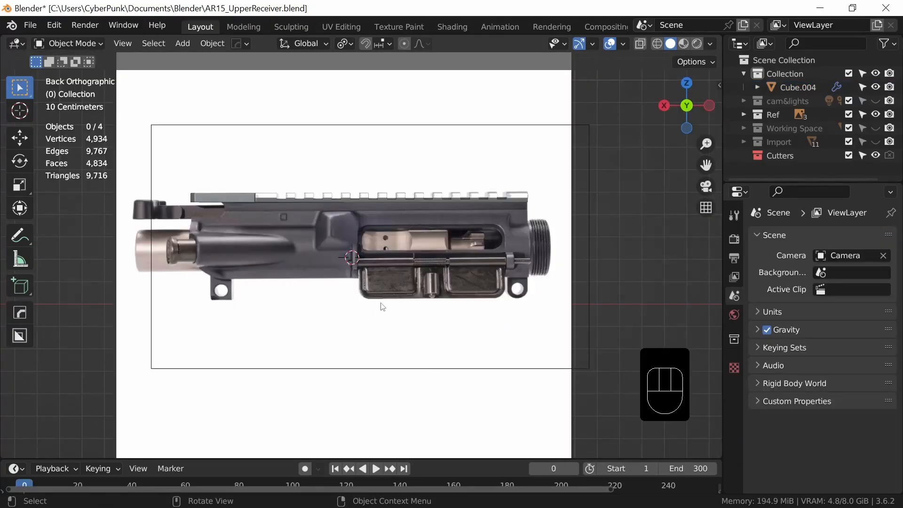
Add a 24-vertex cylinder at the 3D cursor and rotate it 90° about the Y axis.
key(shift+a)
mouse_move(376, 218)
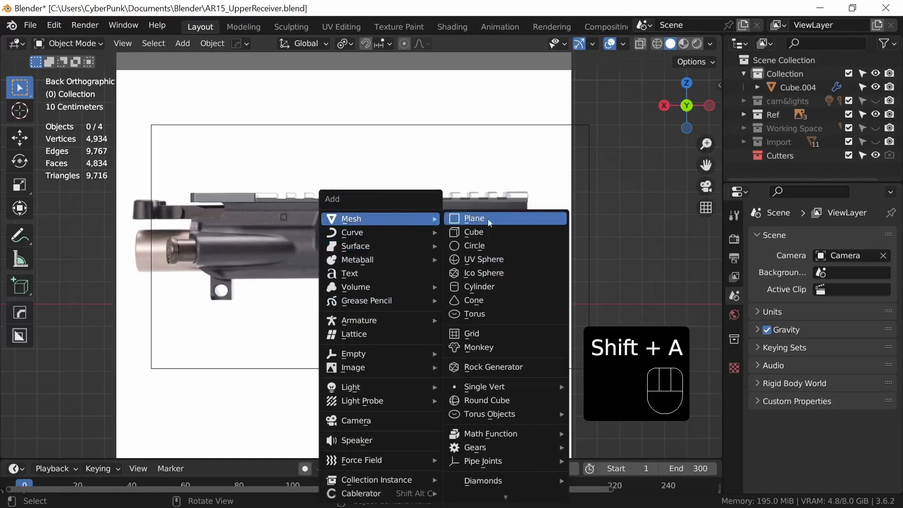
click(497, 289)
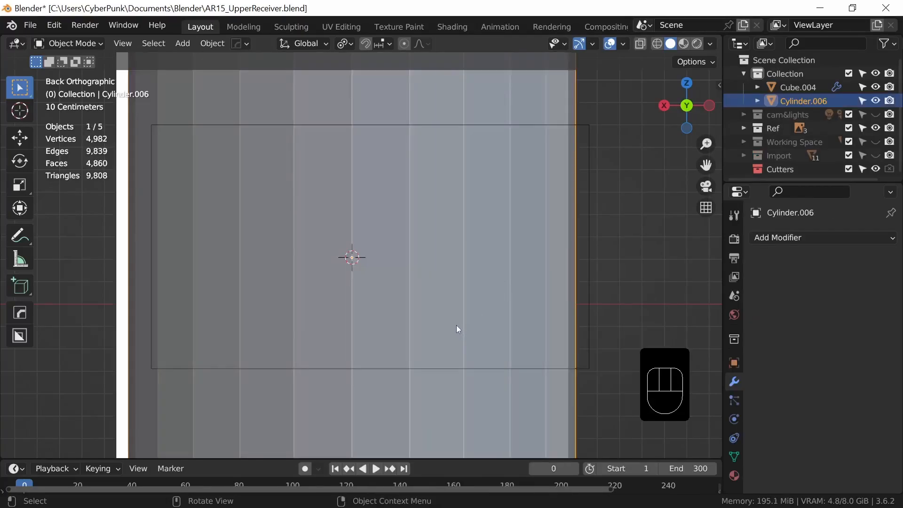
key(F9)
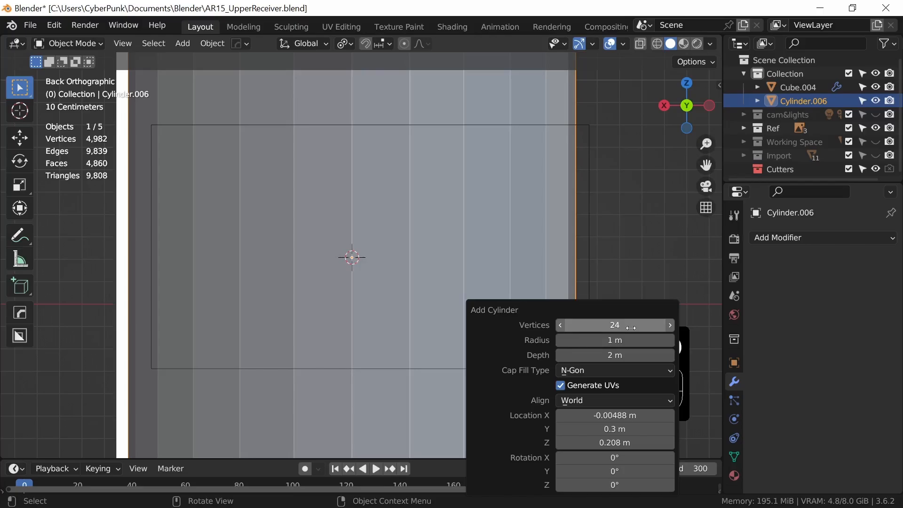
key(r)
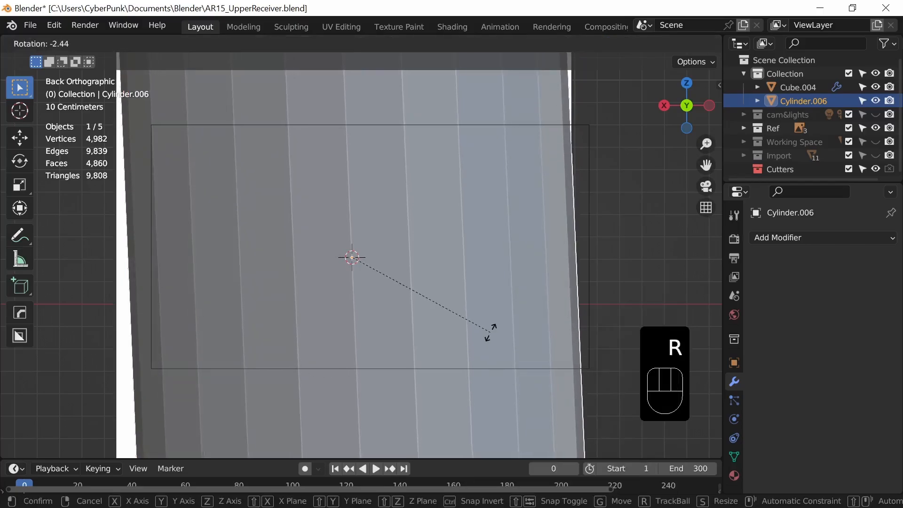
text(90)
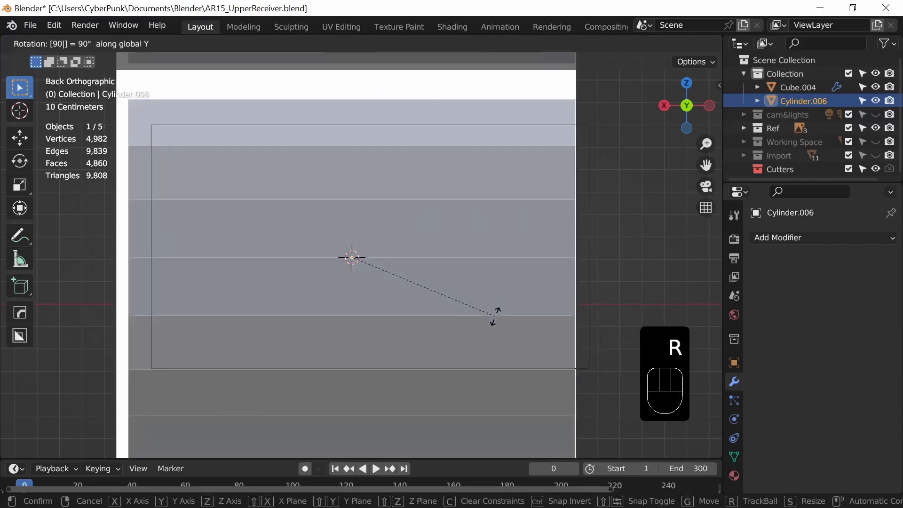
key(Return)
Scale the cylinder down to roughly the receiver body's height and move it along X to the unthreaded end of the body.
key(s)
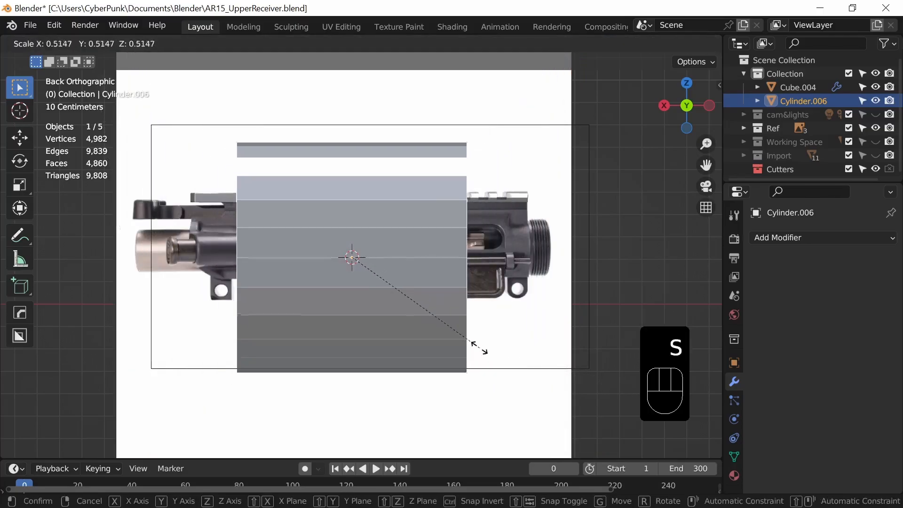
click(377, 287)
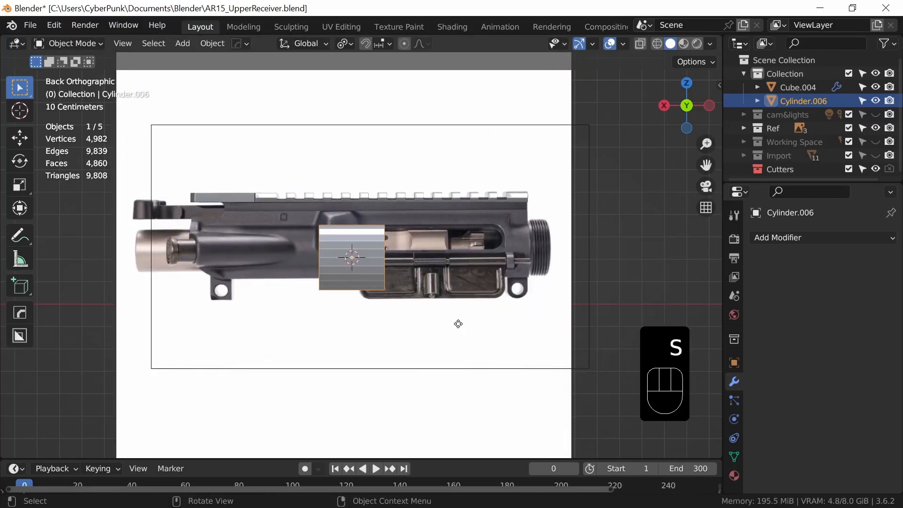
key(g)
key(x)
click(327, 333)
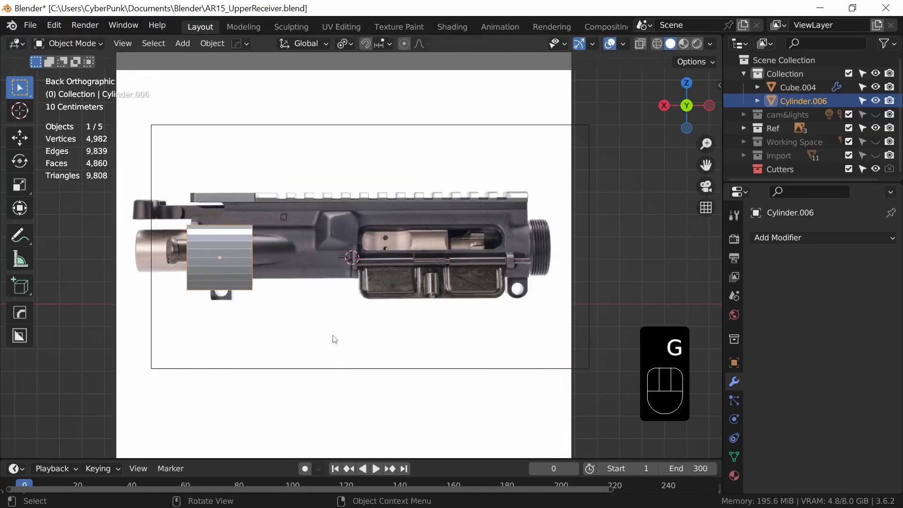
Stretch the cylinder along X to roughly the receiver body's length and slide it along X over the body.
key(s)
key(x)
click(530, 370)
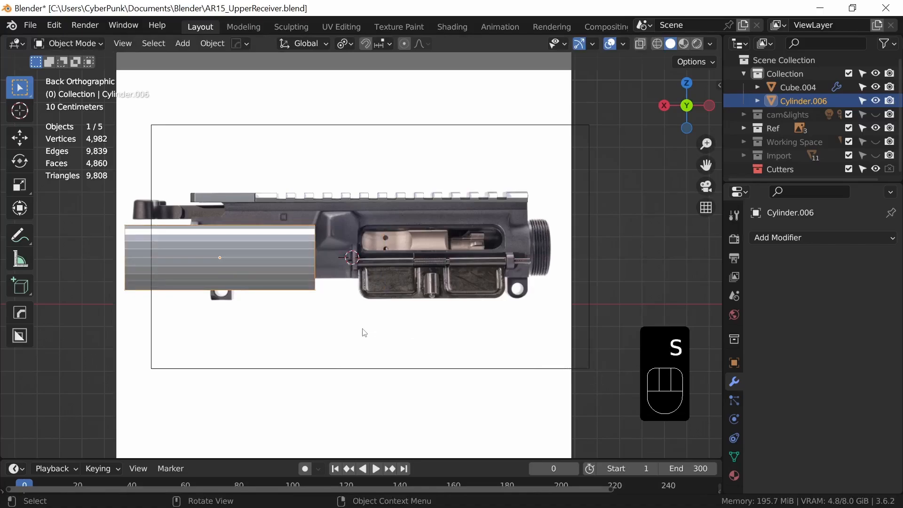
key(s)
key(x)
click(486, 368)
key(g)
key(x)
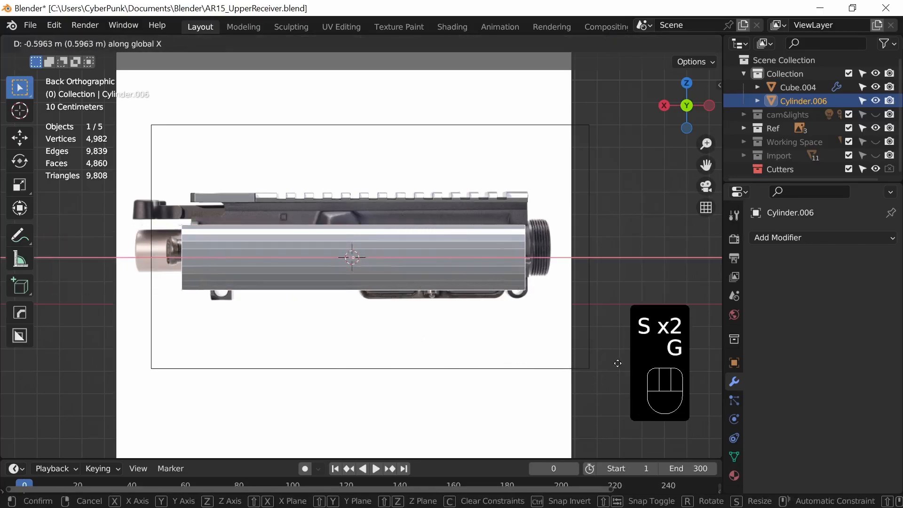
click(625, 363)
Enable X-ray display and move the cylinder up about 0.019 m along Z to line up with the receiver body in the side reference.
key(alt+z)
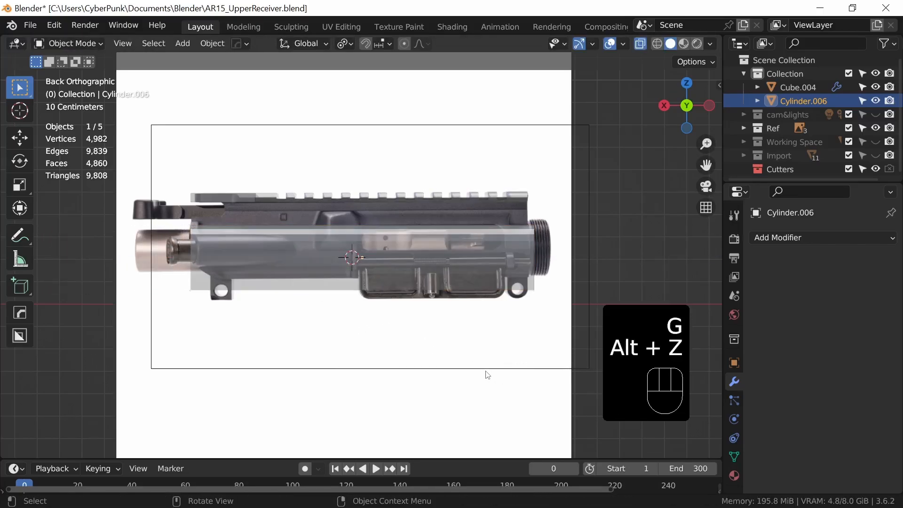
ctrl+middle_drag(486, 371, 489, 323)
shift+middle_drag(422, 345, 515, 353)
ctrl+middle_drag(513, 376, 495, 346)
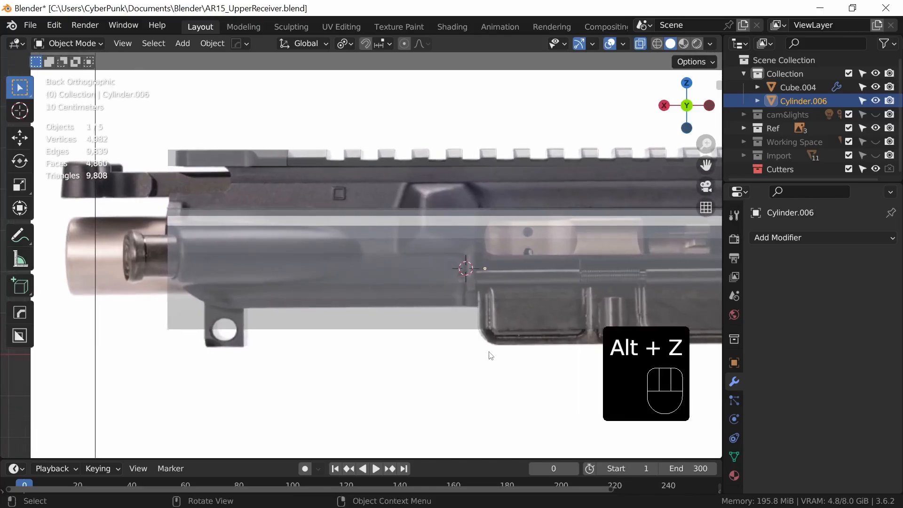
key(g)
key(z)
key(shift)
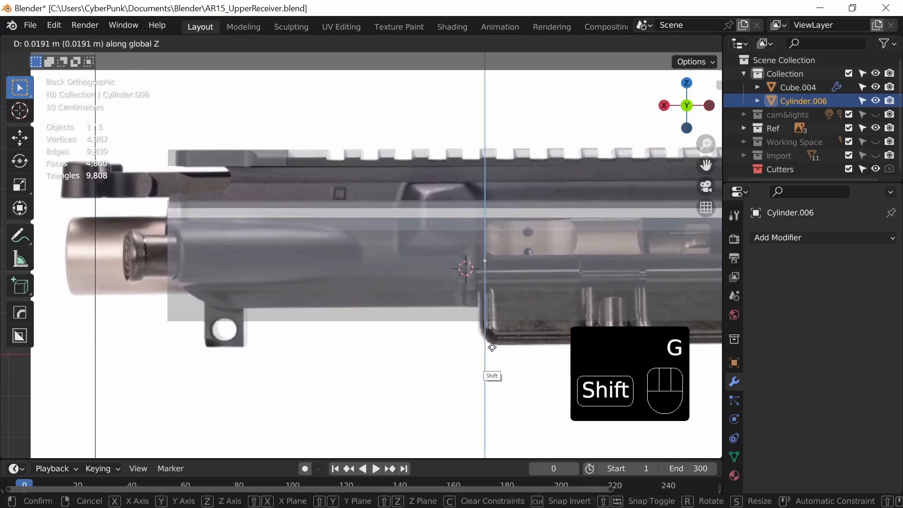
click(541, 364)
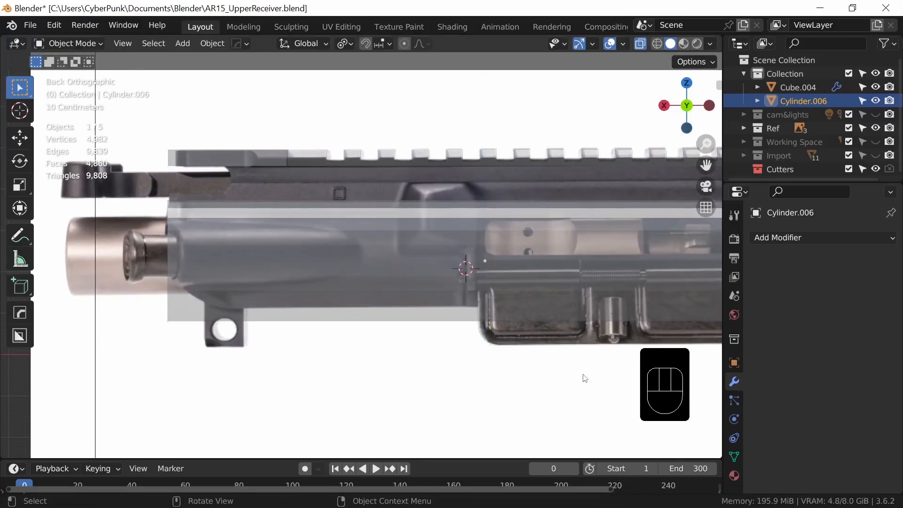
Reduce the cylinder's diameter slightly without changing its X length, and raise it about 0.008 m along Z to match the body.
key(s)
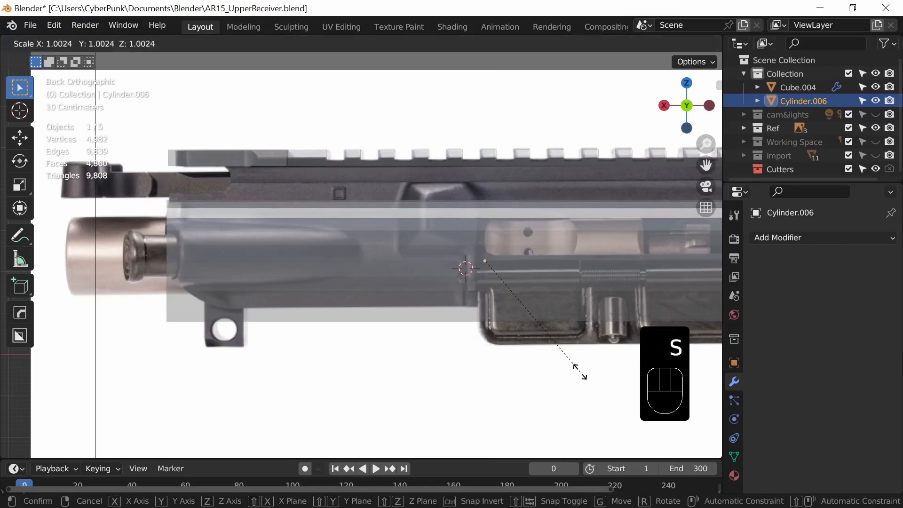
key(shift+x)
click(572, 359)
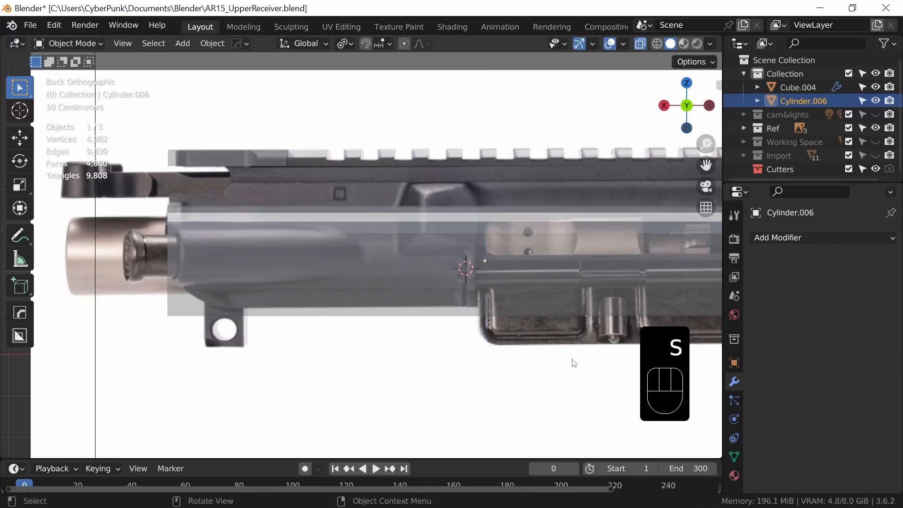
key(g)
key(z)
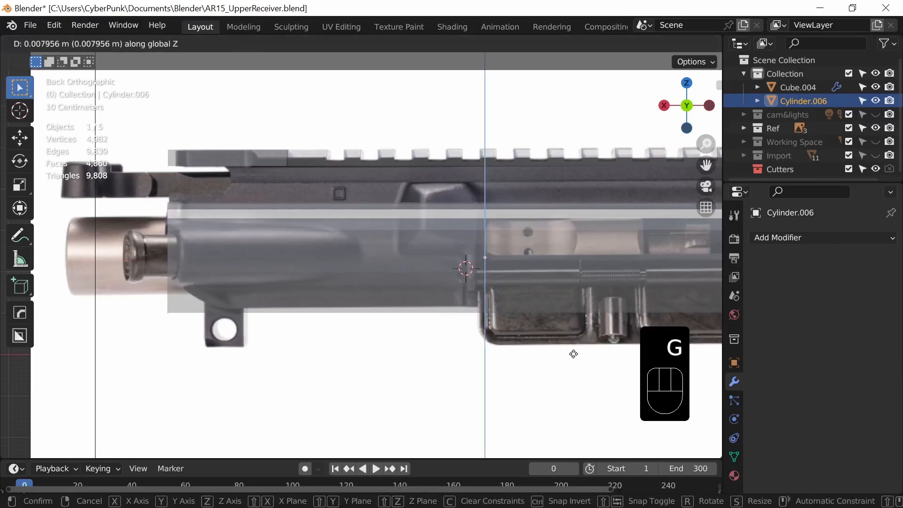
key(shift)
click(574, 353)
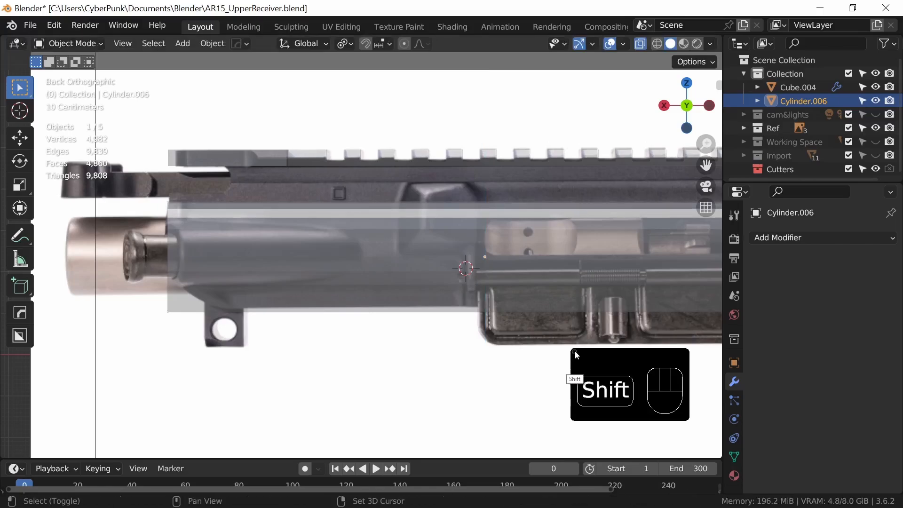
Fine-tune the cylinder's diameter with X excluded, nudge it along Z onto the body outline, and turn X-ray off.
key(s)
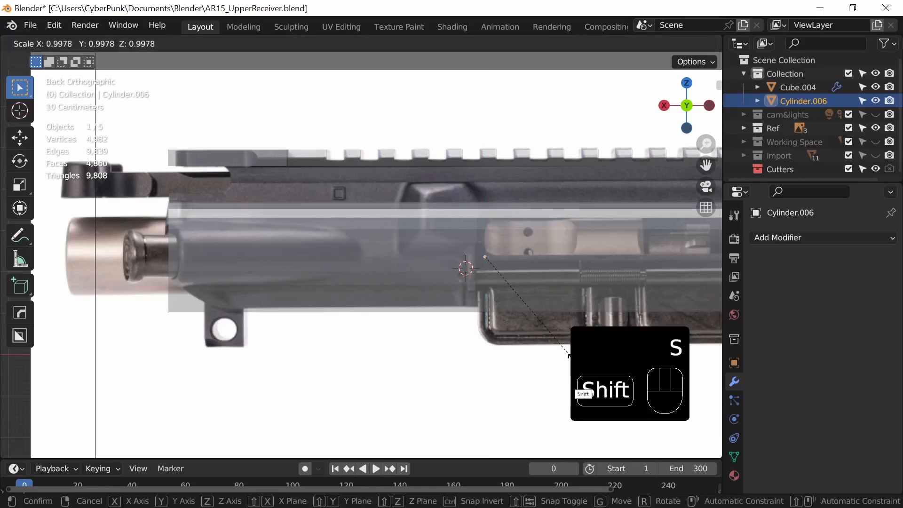
key(shift+x)
click(575, 360)
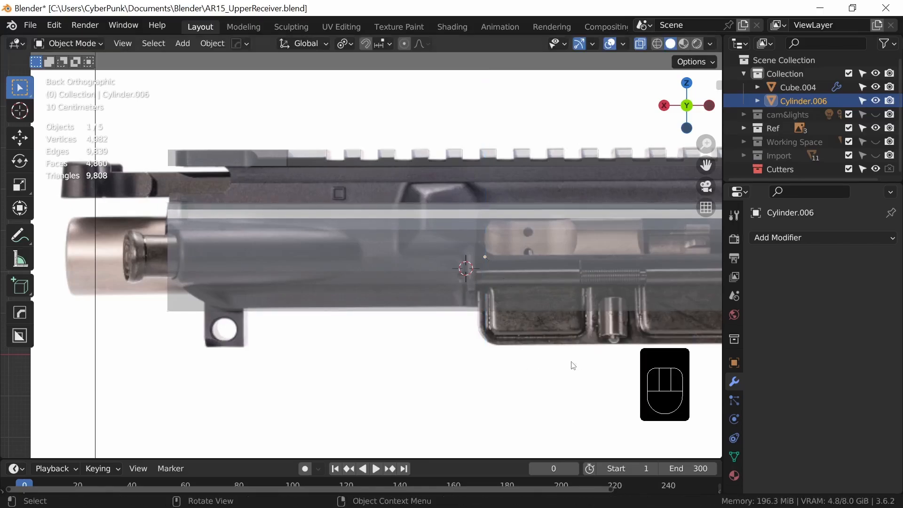
key(g)
key(z)
key(shift)
click(575, 365)
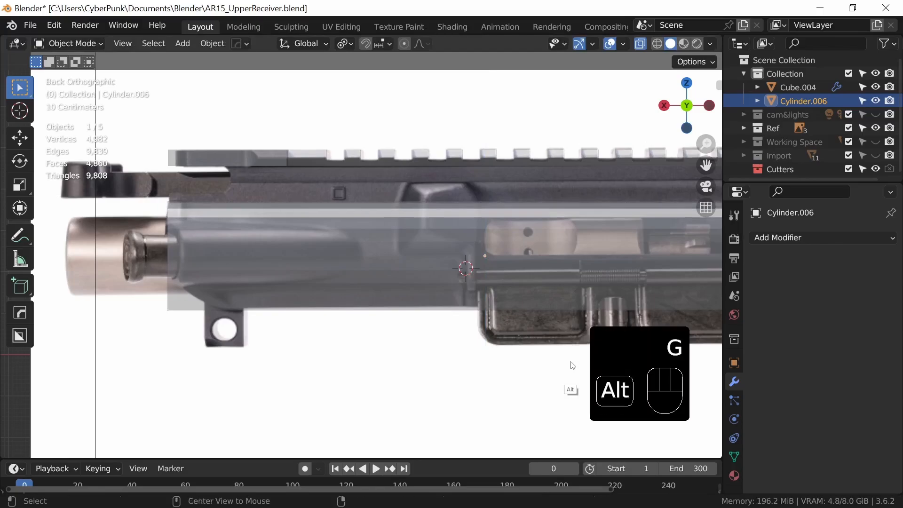
key(alt+z)
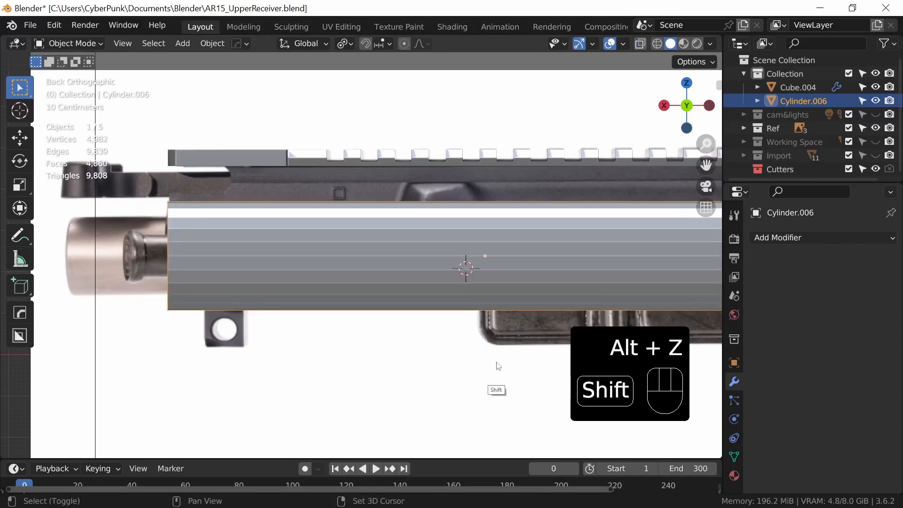
Shorten the cylinder along X and slide it along X so its ends match the receiver body between barrel end and threads.
shift+middle_drag(496, 365, 519, 344)
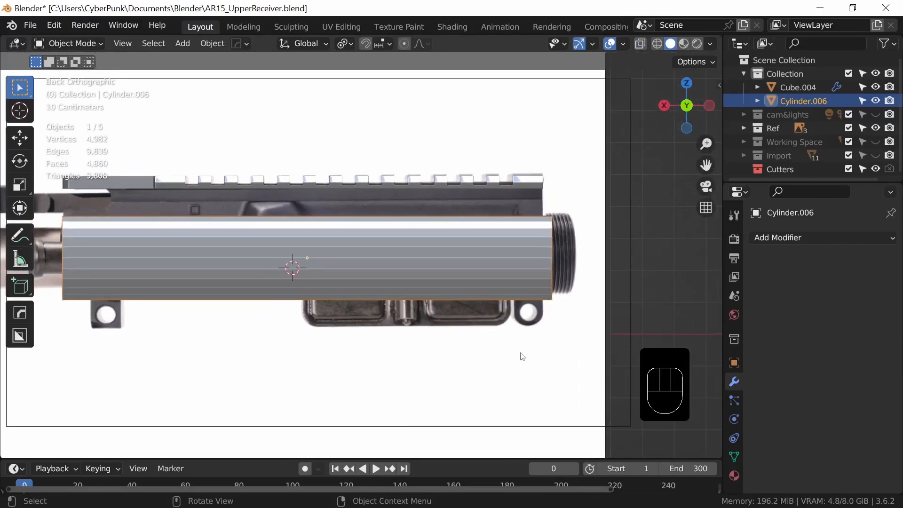
key(s)
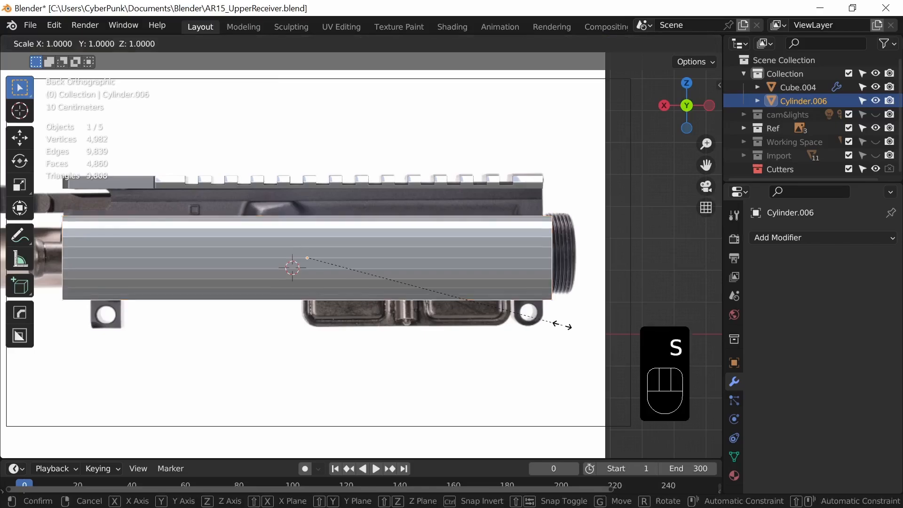
click(560, 328)
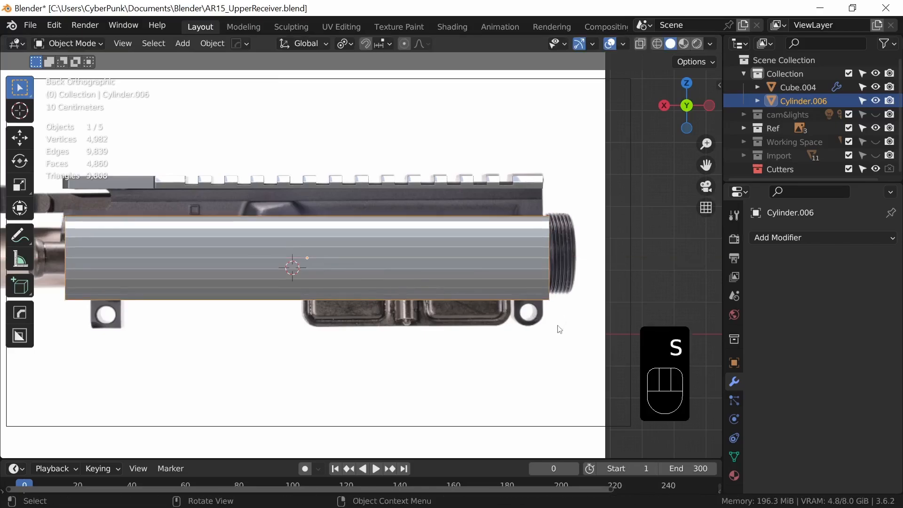
key(s)
key(x)
click(557, 328)
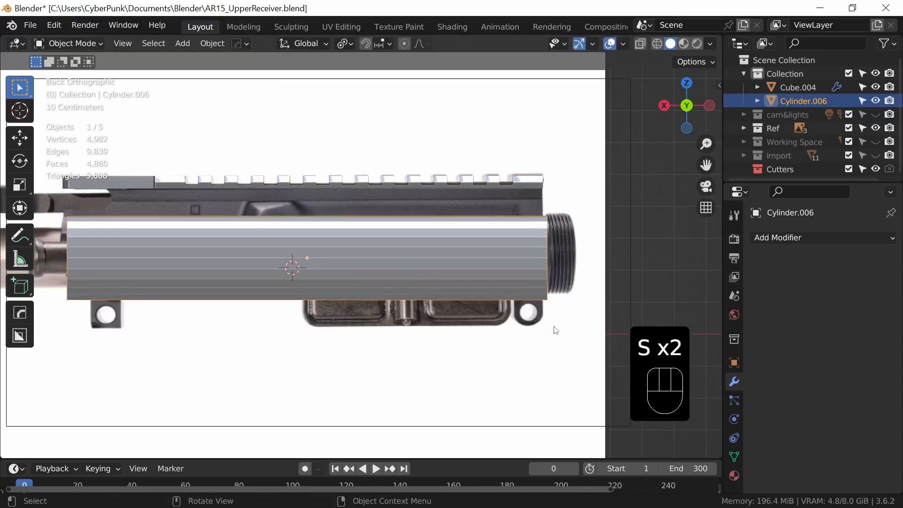
key(g)
key(x)
click(555, 329)
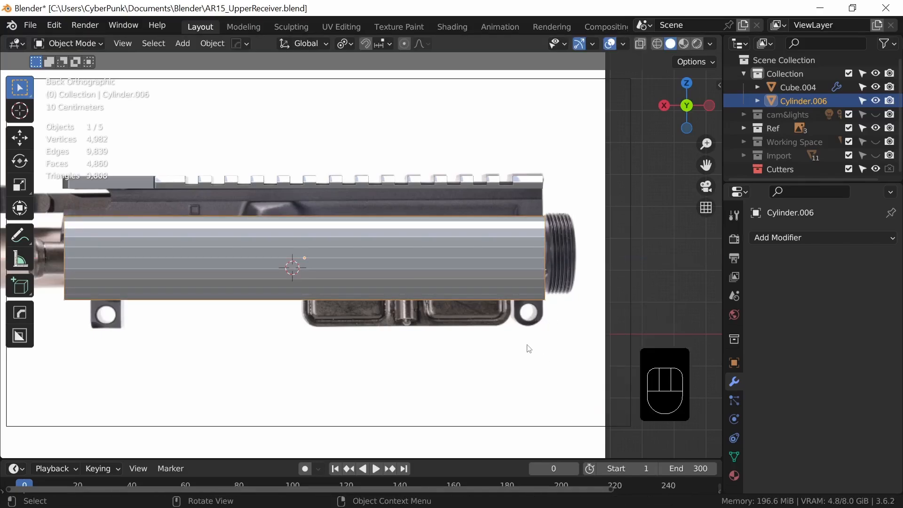
Check the cylinder's transform values and apply all its transforms.
key(n)
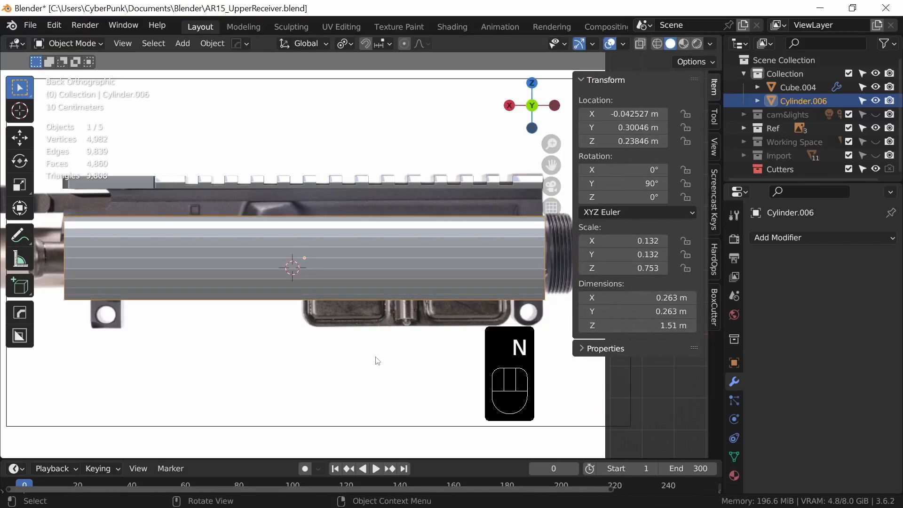
key(ctrl+a)
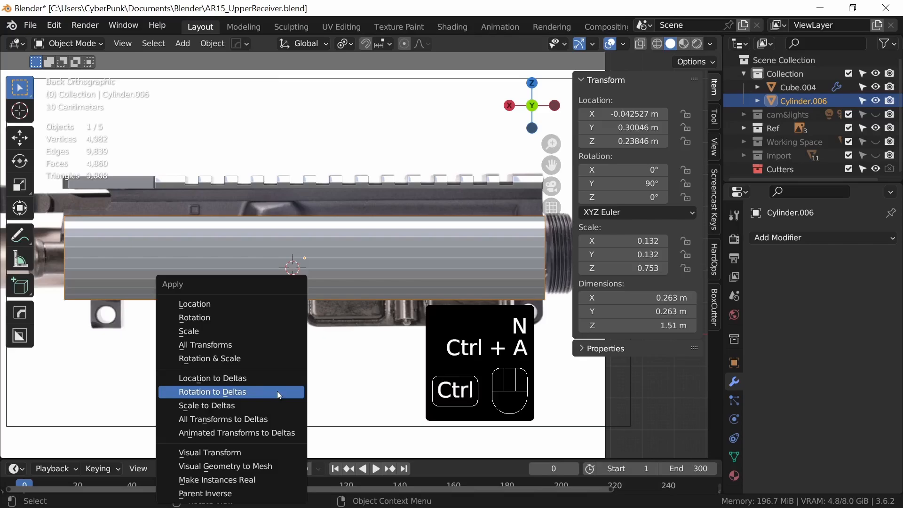
click(256, 347)
key(n)
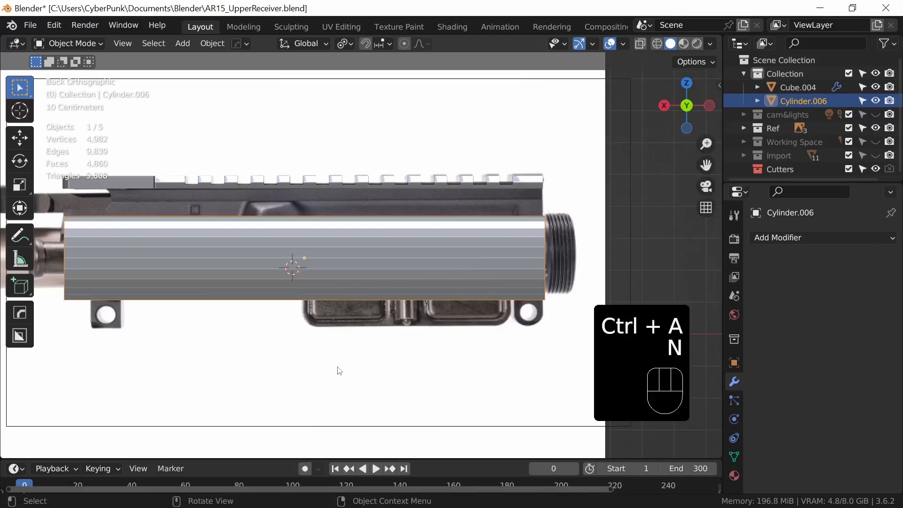
Delete both end cap faces of the cylinder to leave an open tube.
middle_drag(346, 377, 417, 350)
key(Tab)
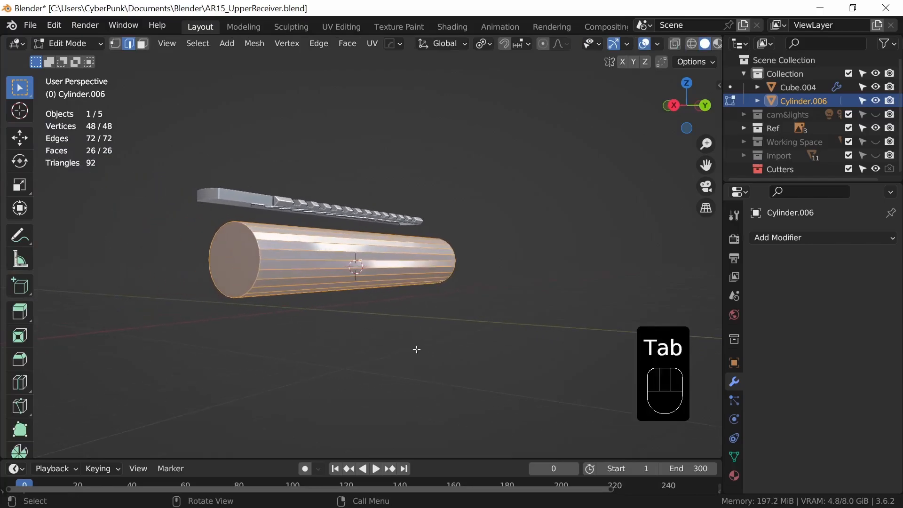
click(142, 44)
click(252, 275)
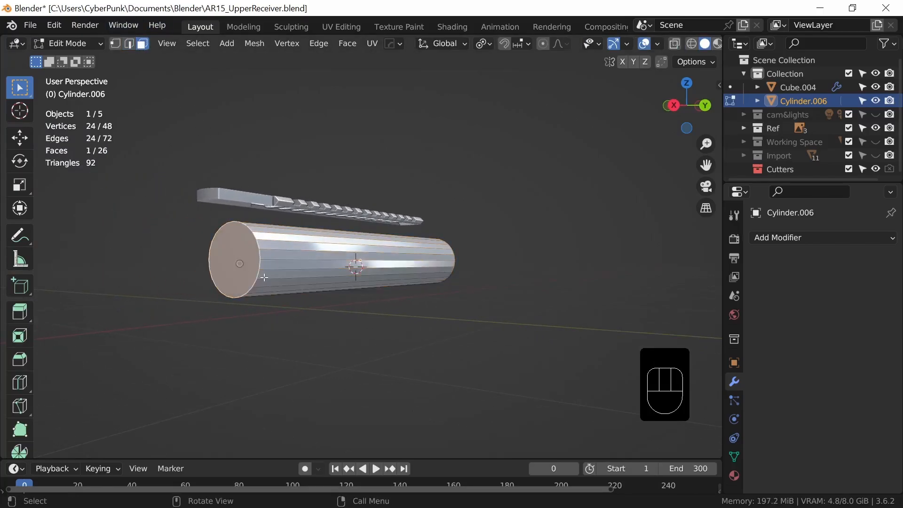
middle_drag(254, 279, 405, 278)
shift+click(350, 292)
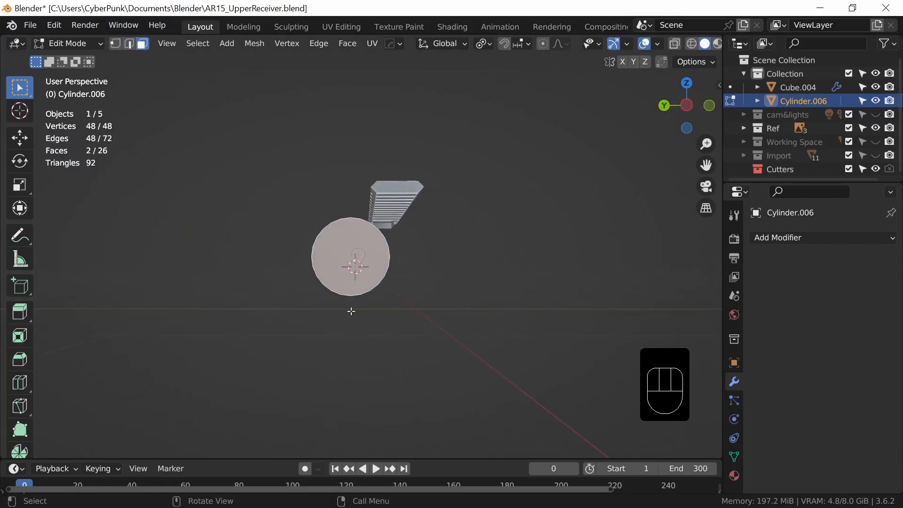
middle_drag(349, 311, 466, 320)
key(x)
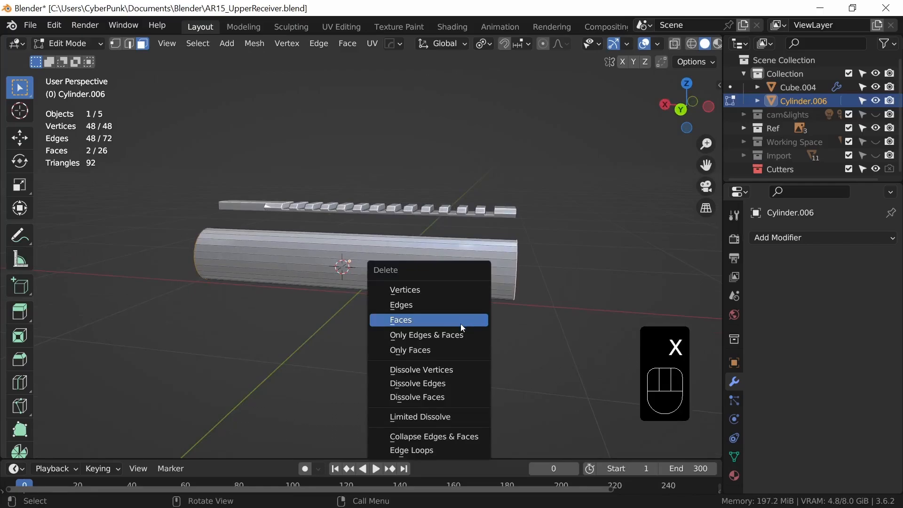
click(462, 321)
key(Tab)
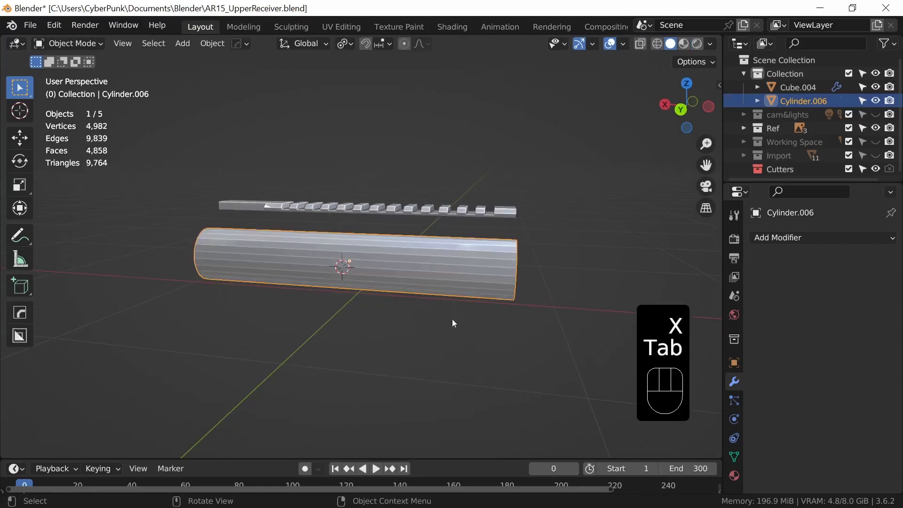
In the top view with X-ray on, move the open tube about -0.155 m along Y to centre it under the rail.
mouse_move(452, 323)
middle_down()
mouse_move(523, 316)
mouse_move(468, 317)
mouse_move(450, 329)
middle_up()
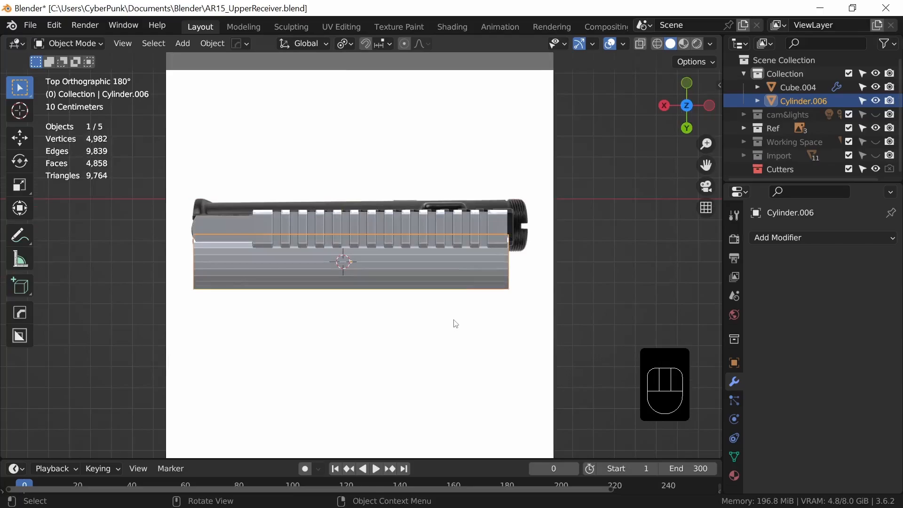
key(alt+z)
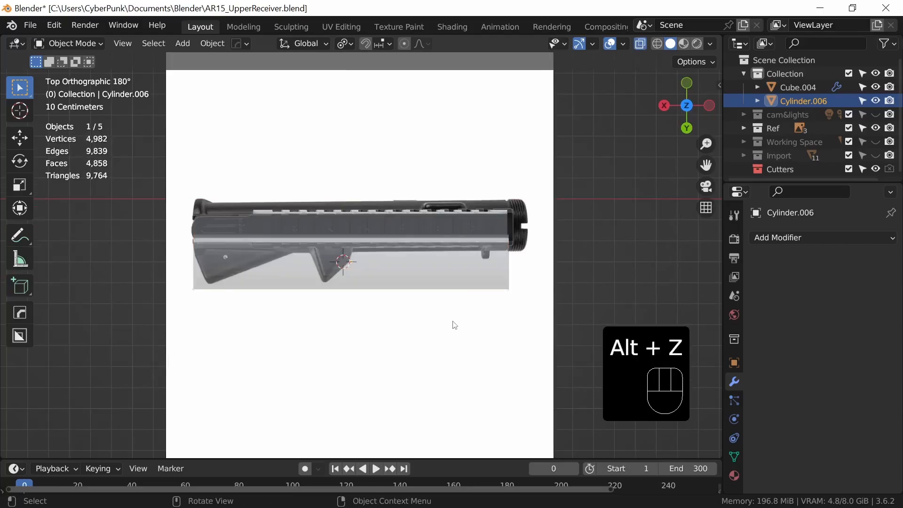
key(g)
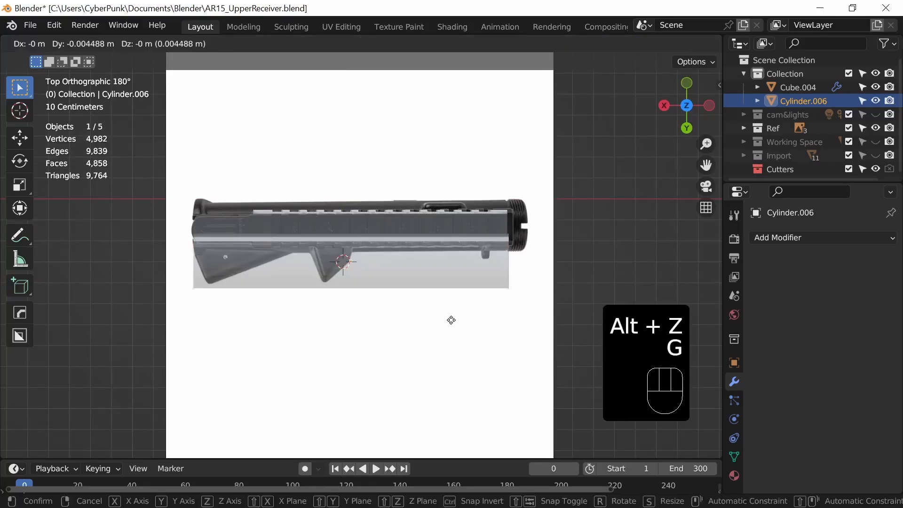
middle_click(453, 314)
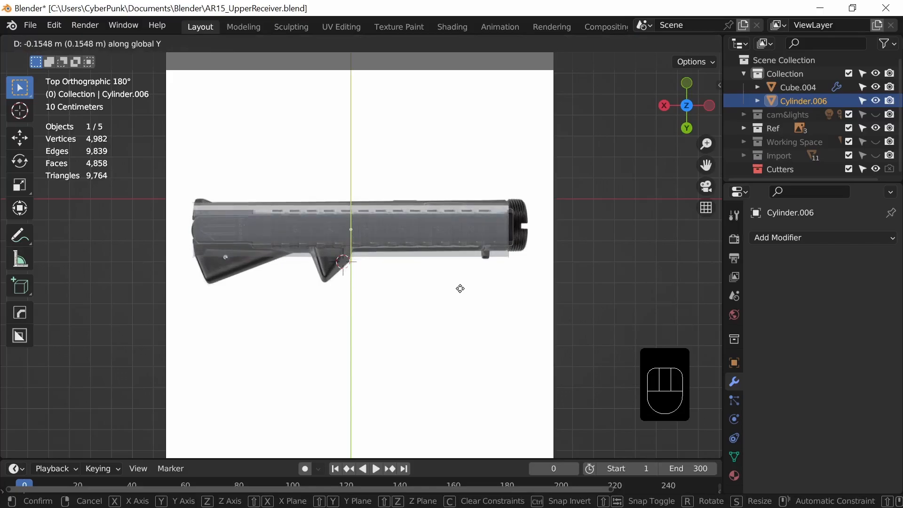
key(shift)
click(461, 290)
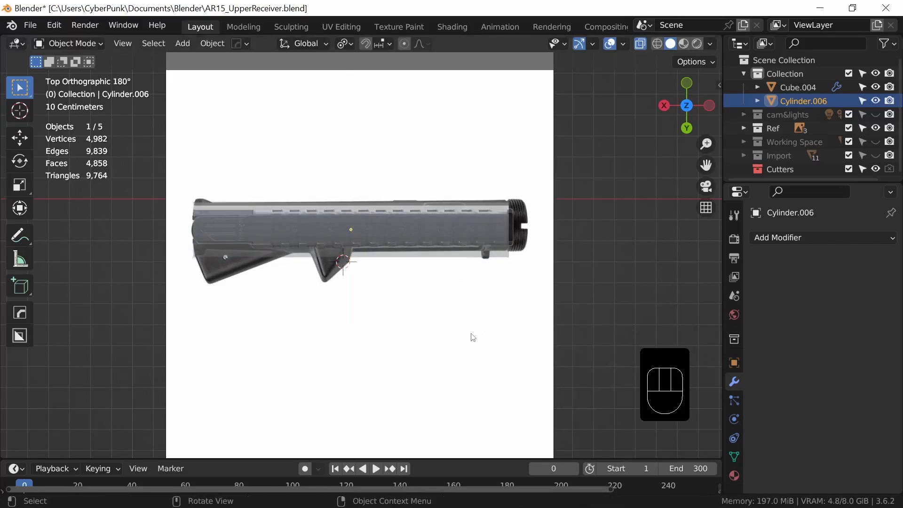
From the back view, edge-slide the tube's nine lower front vertices rearward by a factor of about 0.016 to start the sloped profile.
alt+middle_drag(465, 350, 468, 326)
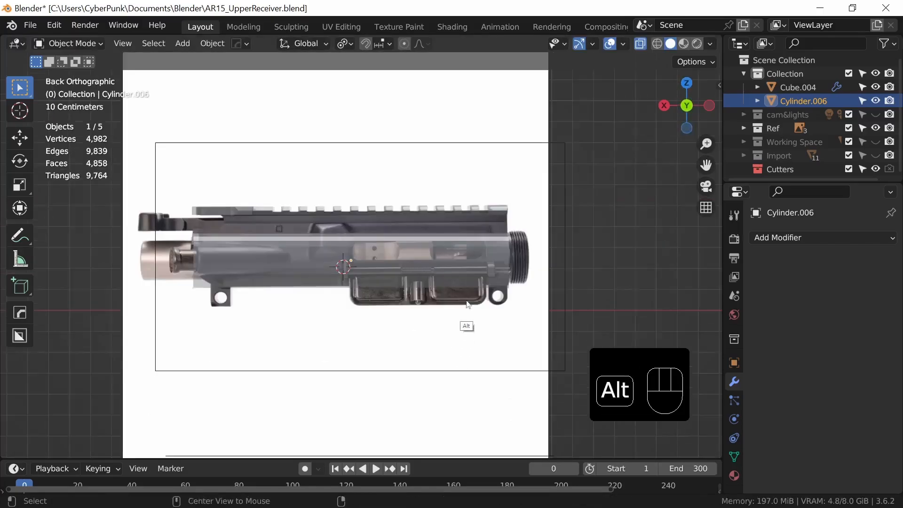
key(Tab)
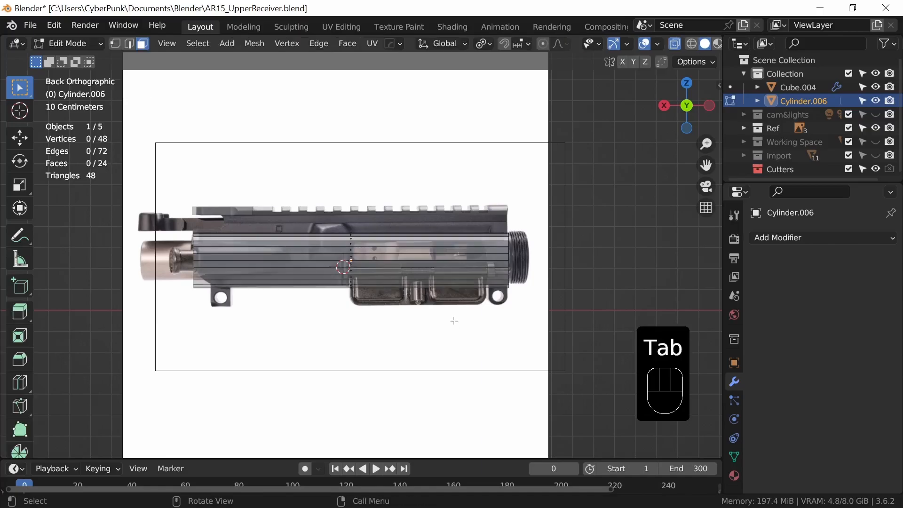
key(1)
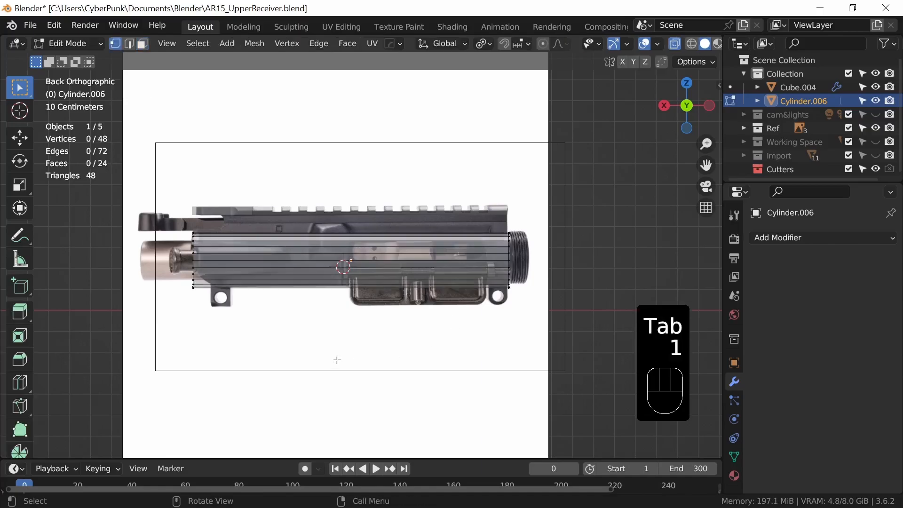
ctrl+middle_drag(337, 360, 365, 283)
shift+middle_drag(329, 364, 577, 300)
shift+middle_drag(348, 385, 397, 325)
drag(295, 210, 374, 325)
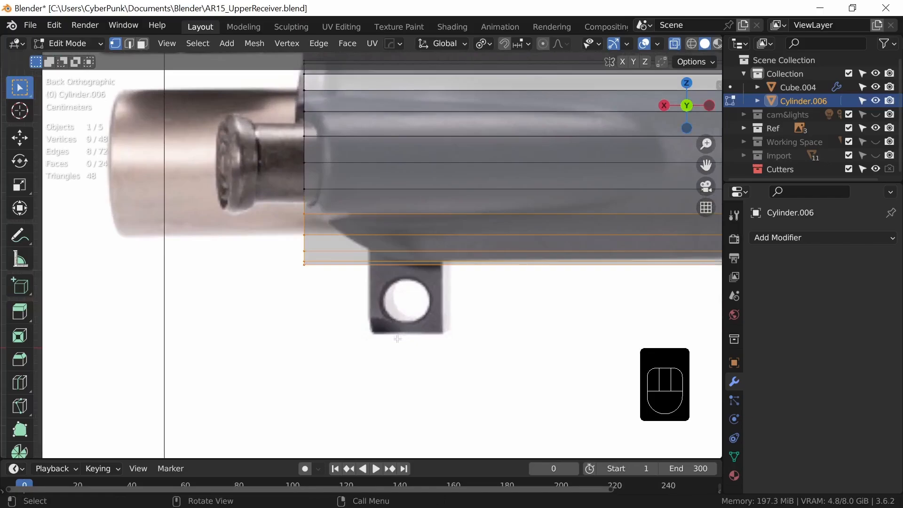
key(g)
key(g)
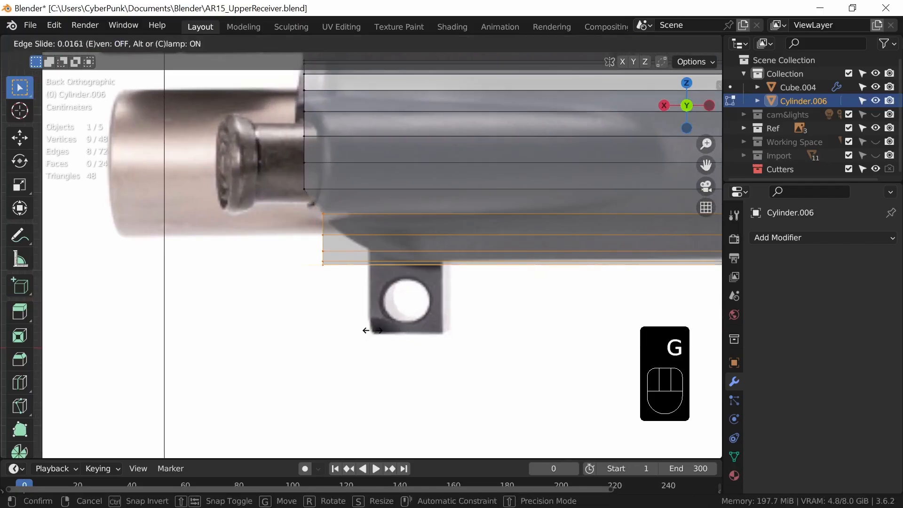
shift+click(371, 328)
Edge-slide the seven, then the five lowest front vertices rearward to continue the slope down to the front lug's leading edge.
drag(310, 227, 406, 318)
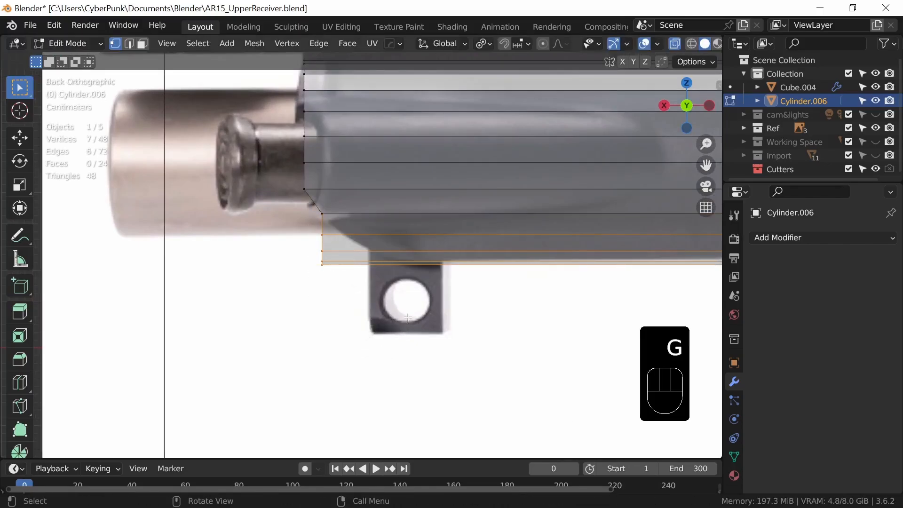
key(g)
key(g)
shift+click(404, 319)
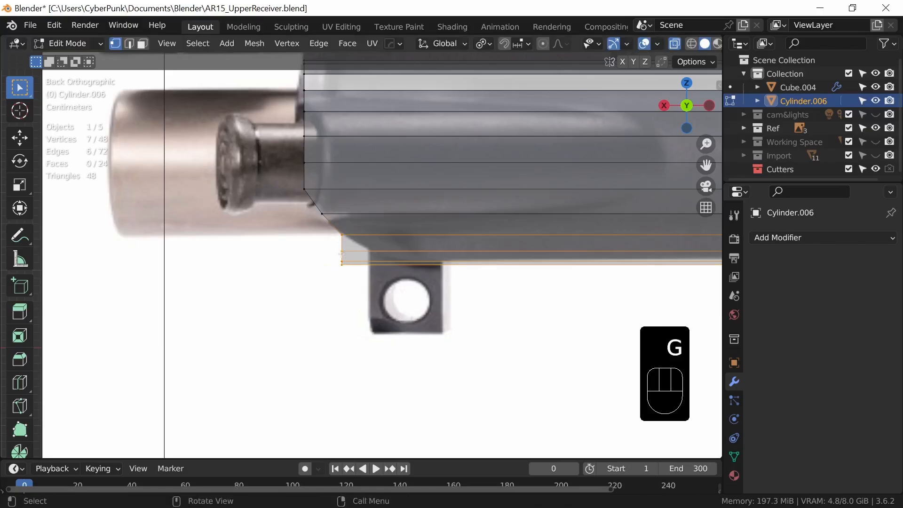
drag(335, 243, 406, 311)
key(g)
key(g)
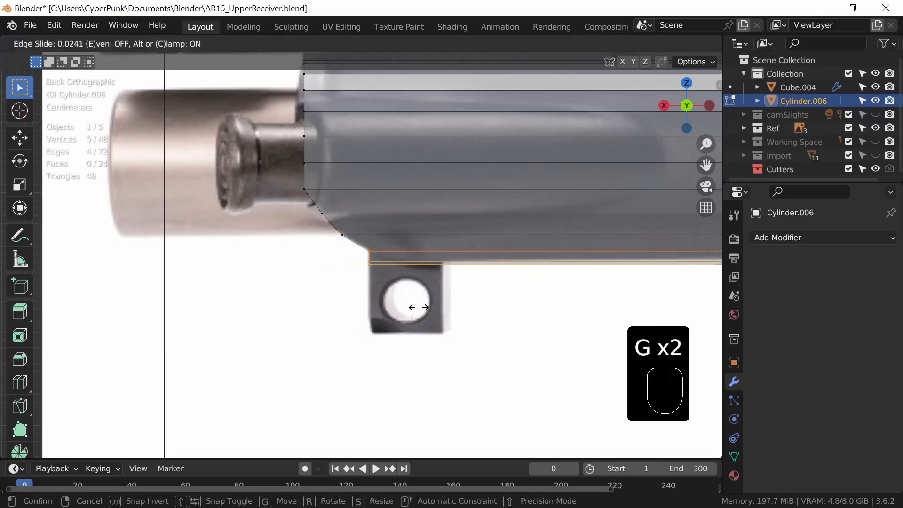
shift+click(418, 308)
drag(363, 259, 406, 298)
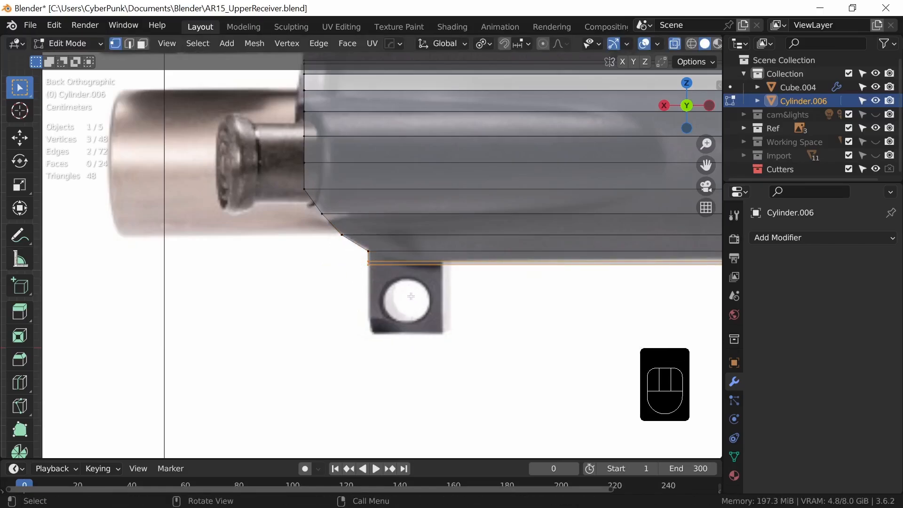
key(g)
key(g)
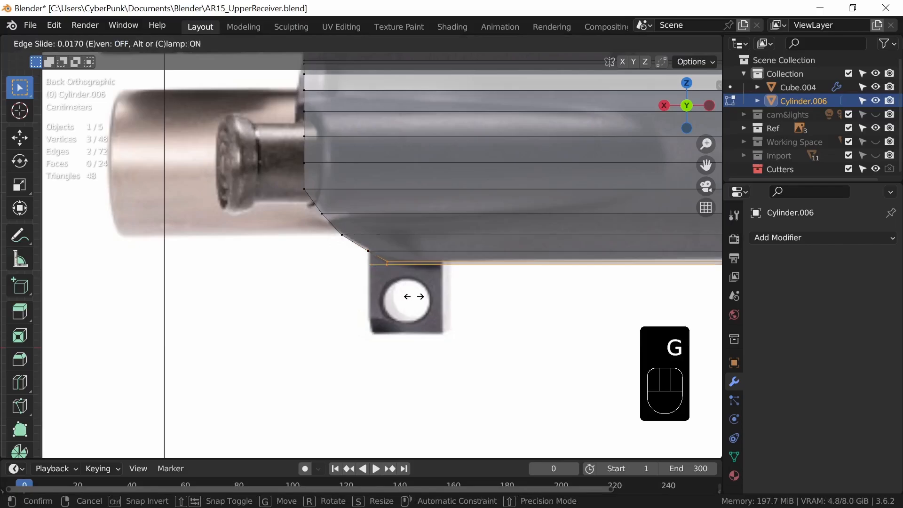
right_click(414, 297)
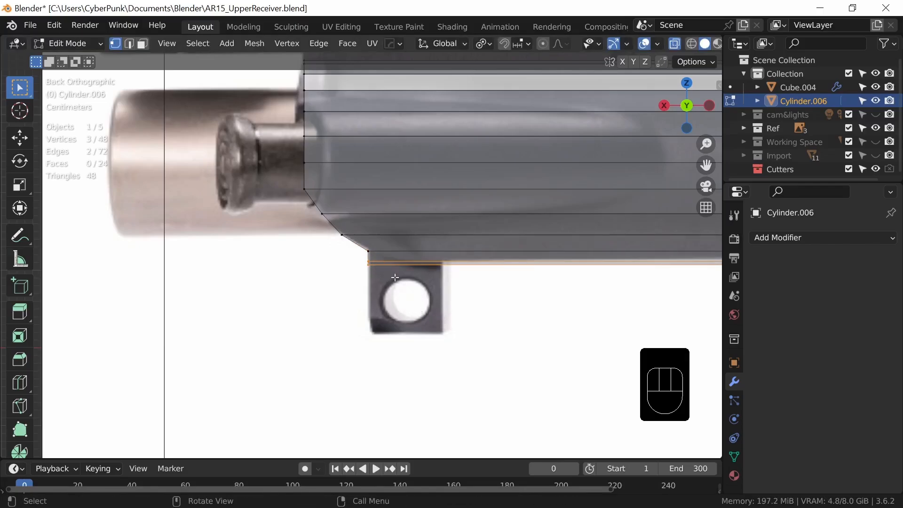
Add a loop cut around the tube near the front and slide it to line up with the front lug's rear edge.
shift+middle_drag(547, 333, 388, 268)
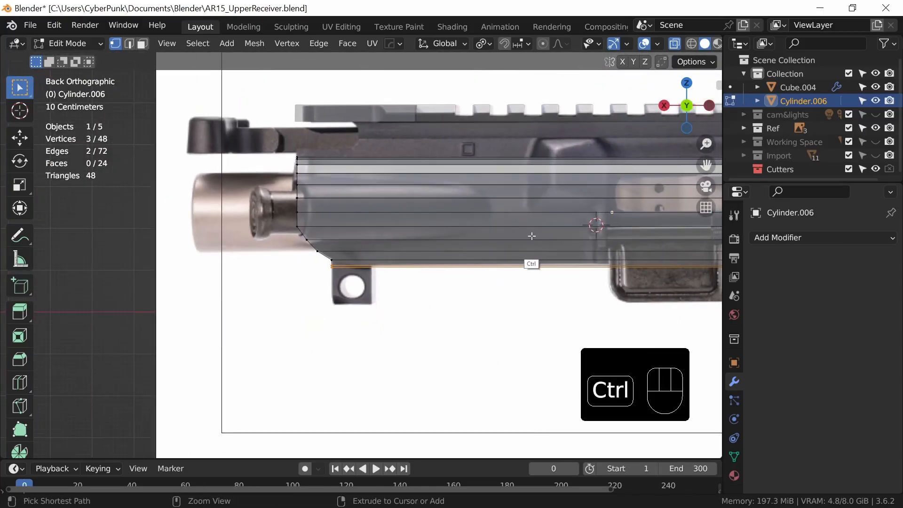
key(ctrl+r)
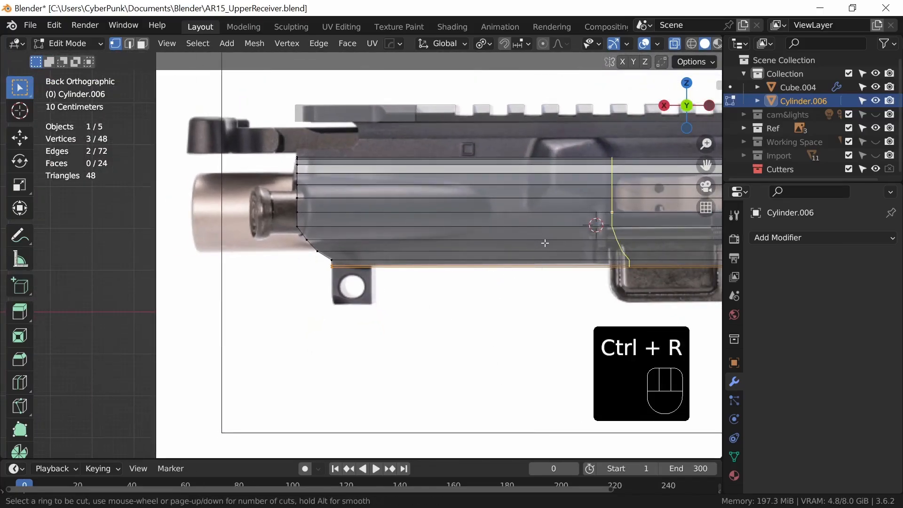
click(592, 234)
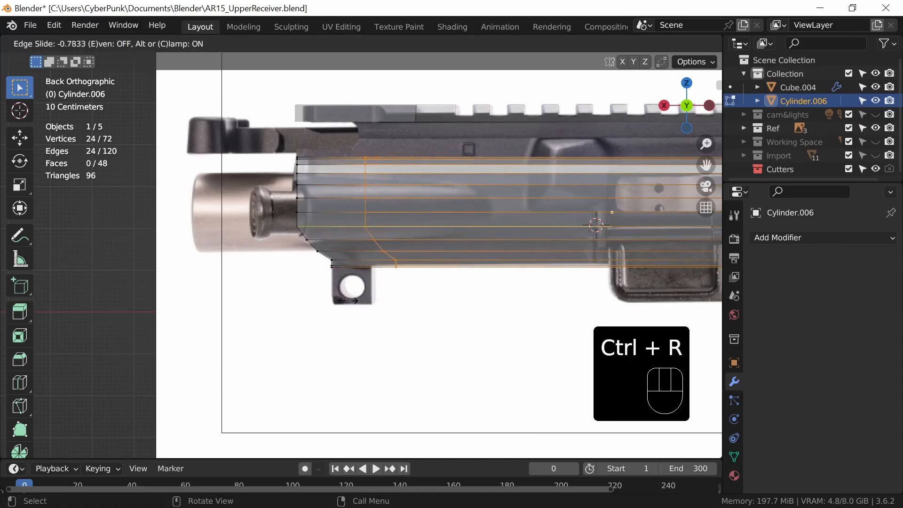
click(326, 293)
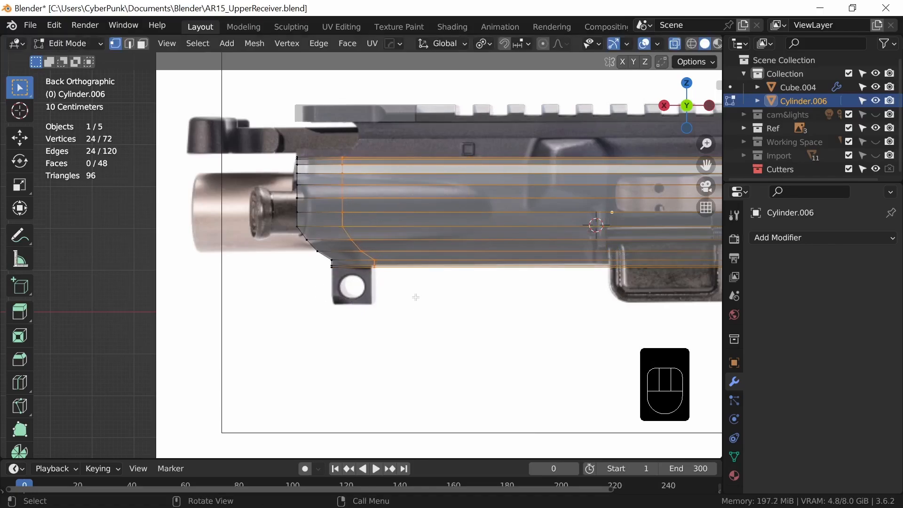
key(g)
key(g)
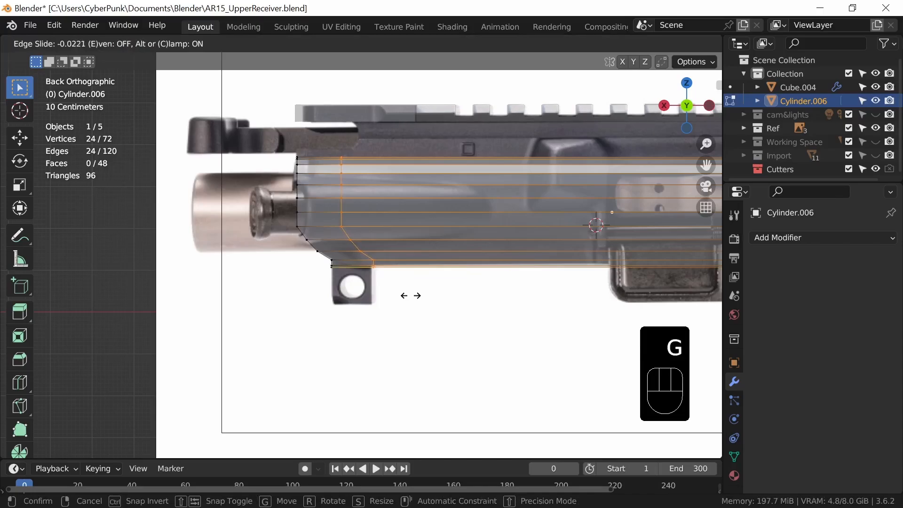
click(415, 296)
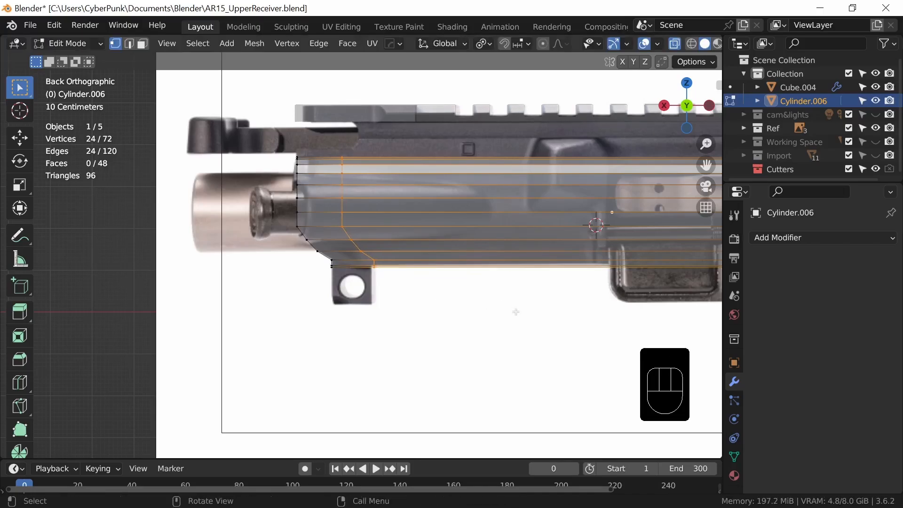
Add a second loop cut near the threaded end and slide it to line up with the rear lug's front edge.
shift+middle_drag(517, 312, 483, 321)
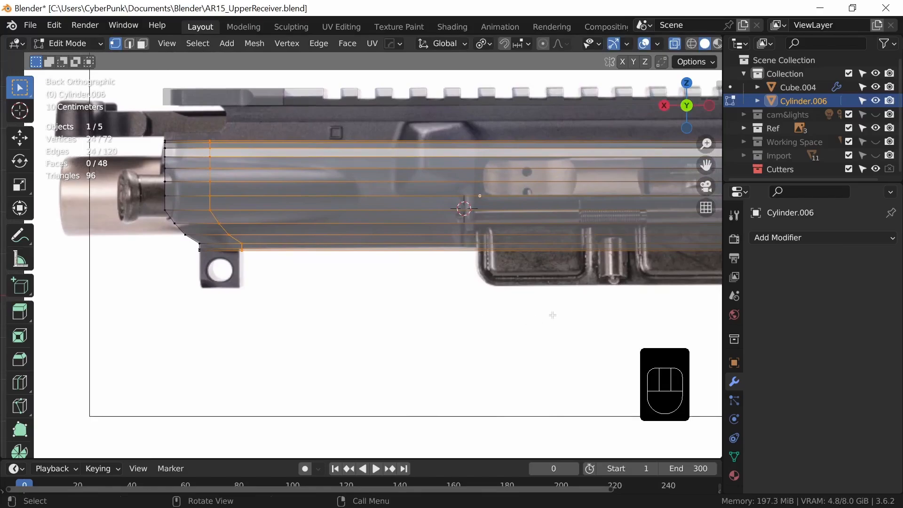
shift+middle_drag(553, 315, 254, 329)
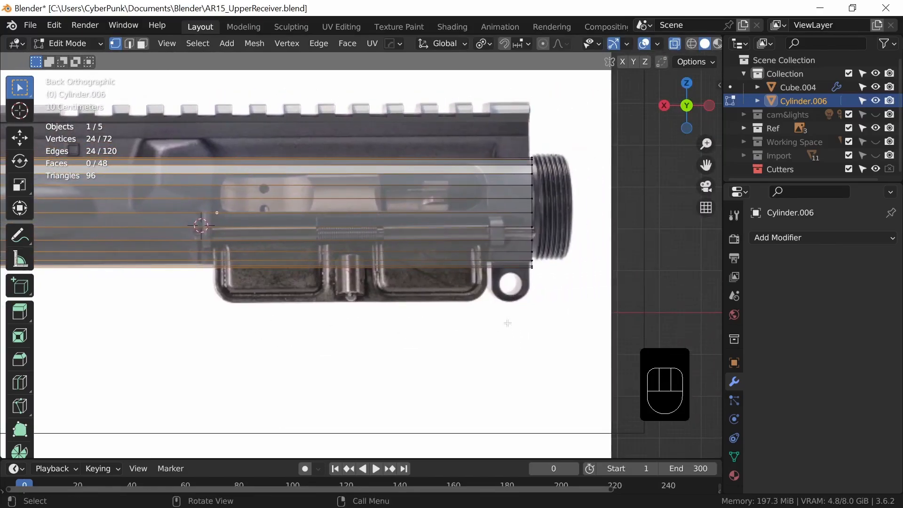
key(ctrl+r)
click(242, 229)
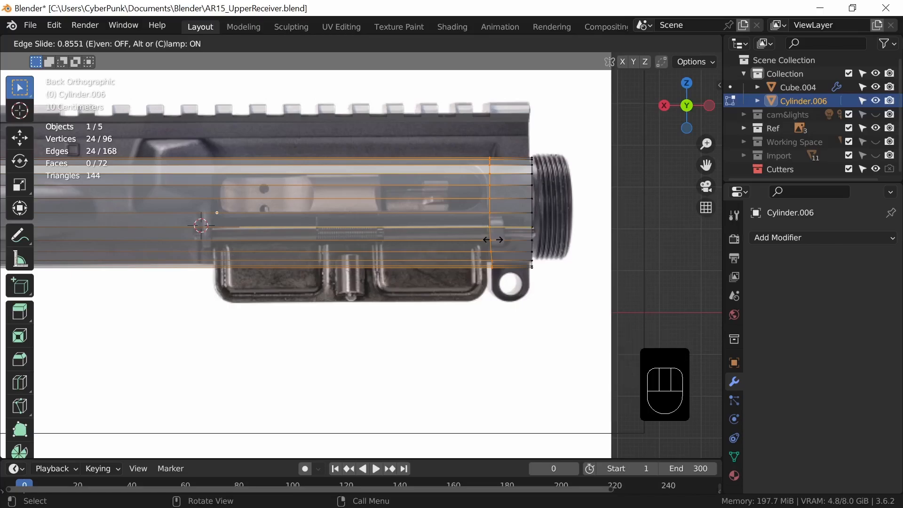
click(492, 240)
Select the open edge loop at the tube's rear, threaded end in edge mode.
middle_drag(557, 288, 456, 303)
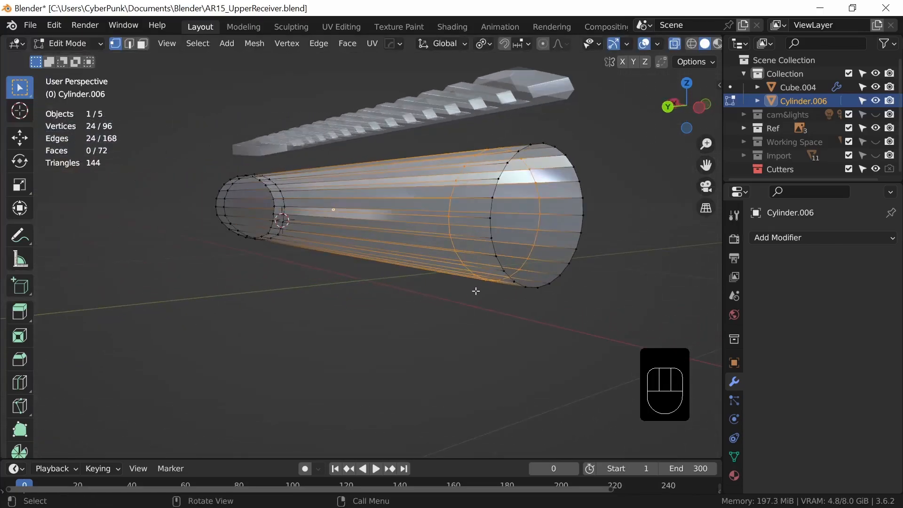
key(2)
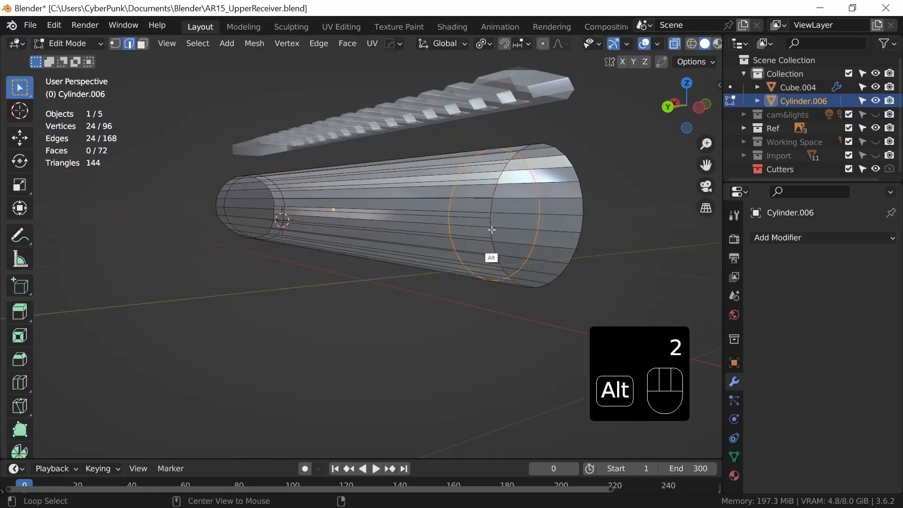
alt+click(490, 257)
alt+click(489, 260)
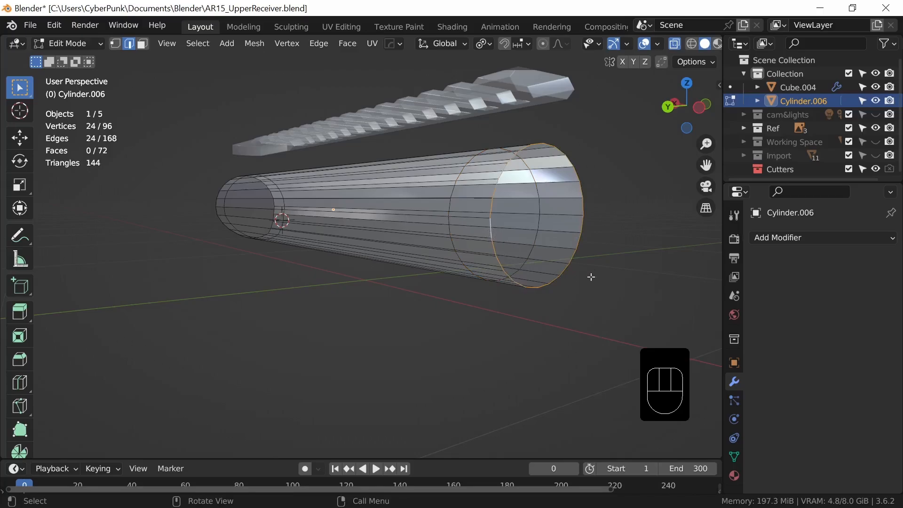
Extrude the selected circular end edge loop about 0.014 m along the X axis toward the reference's threaded section.
alt+middle_drag(535, 281, 538, 293)
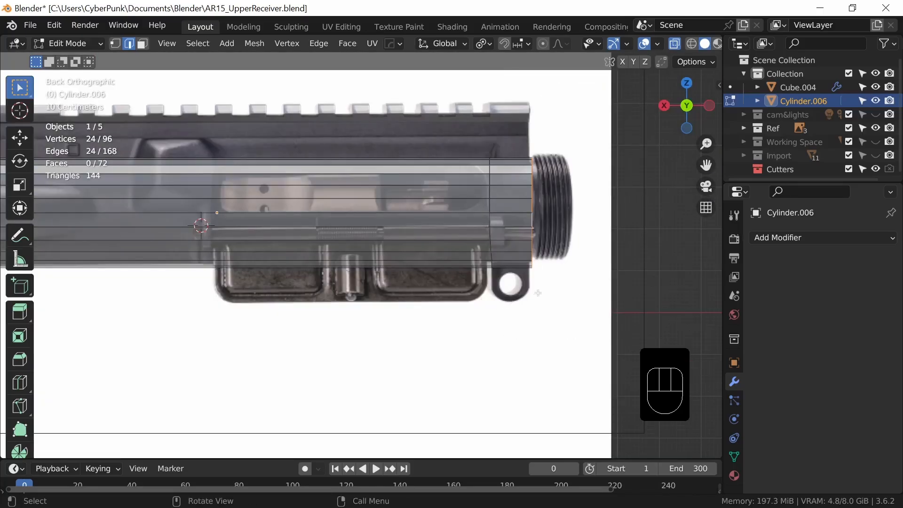
key(e)
key(x)
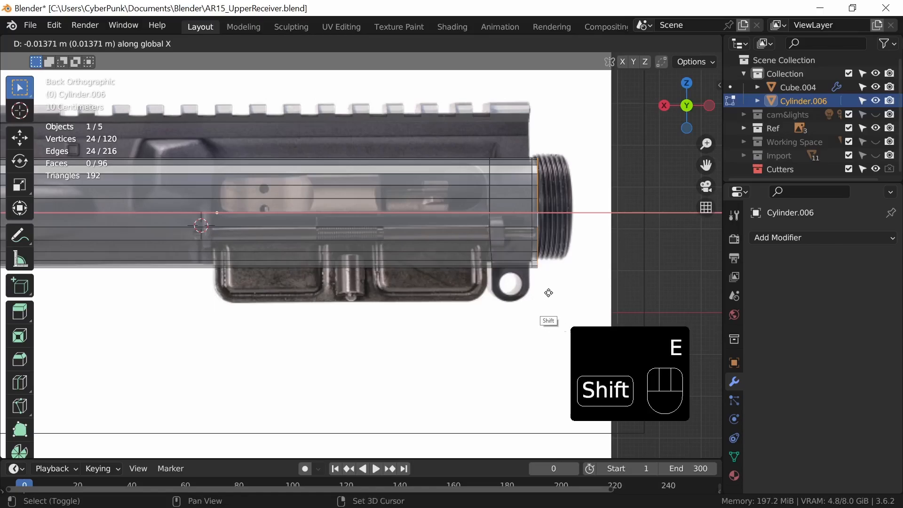
click(548, 315)
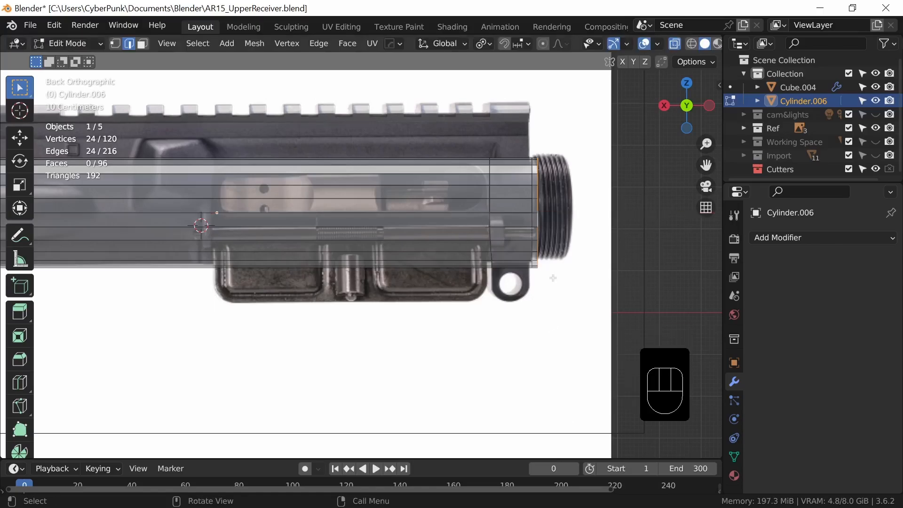
Extrude the end edge loop again along the X axis to the outer end of the threads in the reference.
key(e)
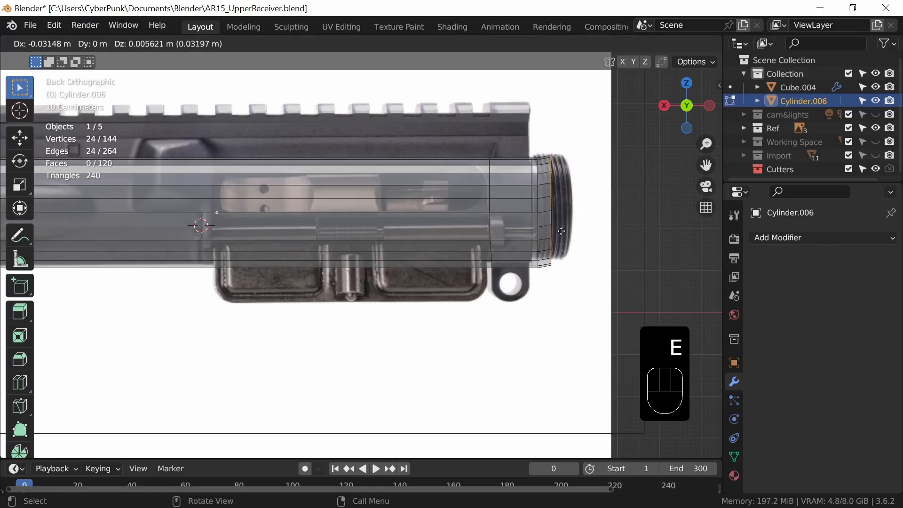
key(x)
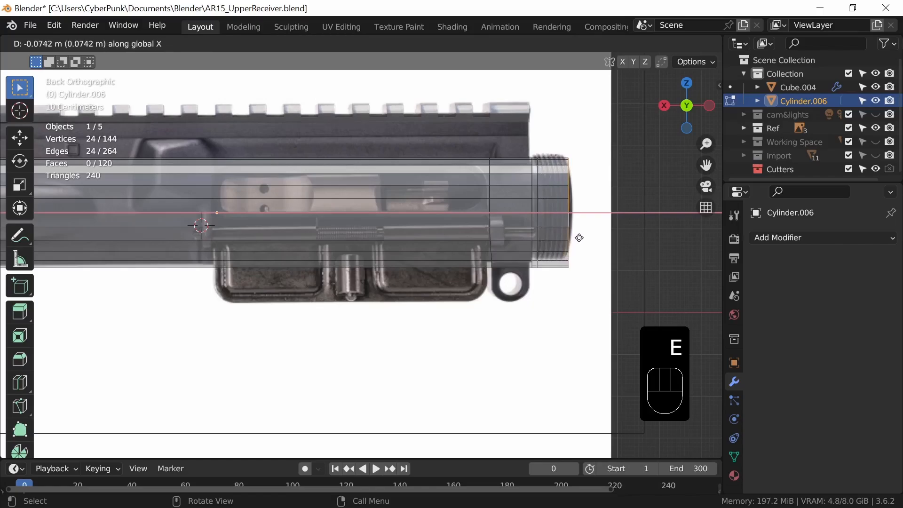
key(shift)
click(583, 238)
alt+middle_drag(561, 287, 422, 303)
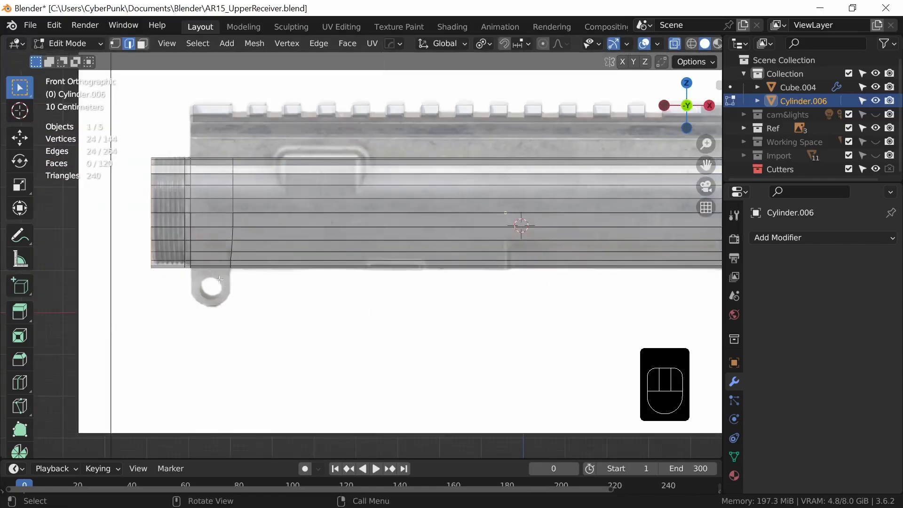
alt+middle_drag(294, 315, 558, 303)
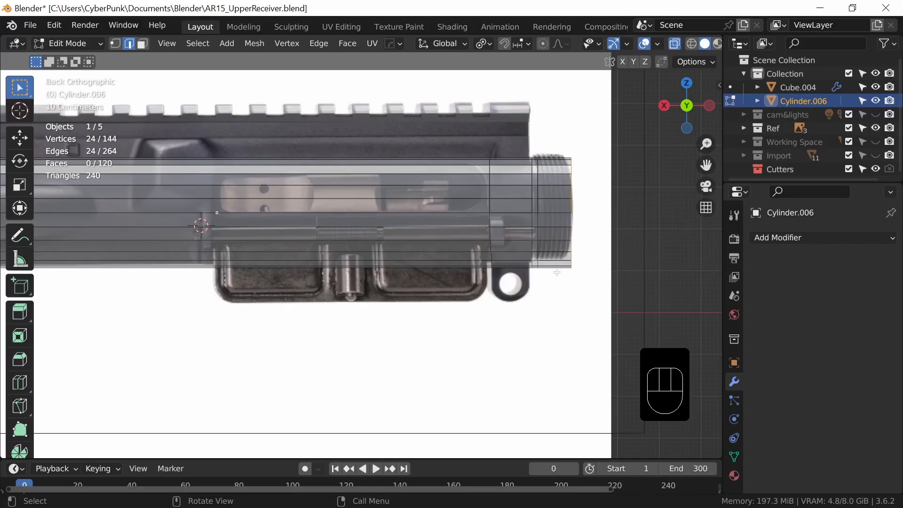
Scale the ring of faces over the threaded section to about 0.93 on Y and Z, leaving X locked.
key(3)
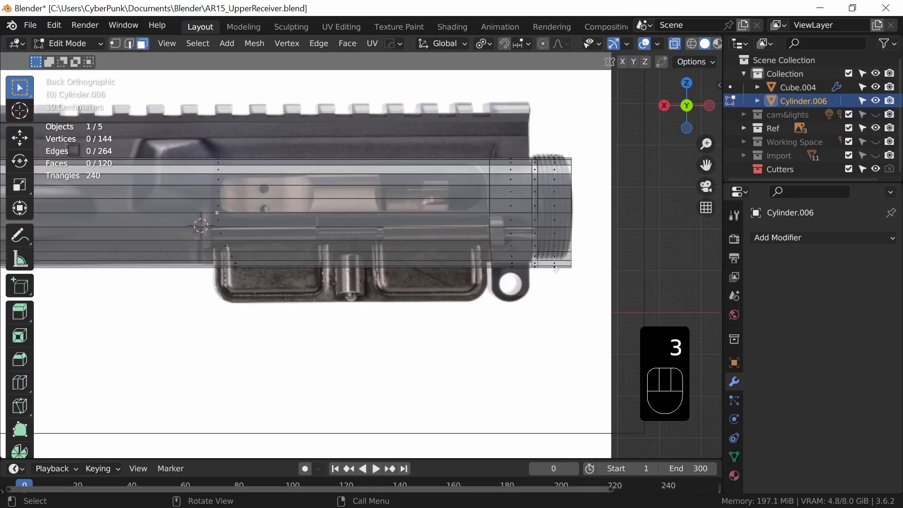
alt+click(558, 233)
shift+middle_drag(574, 298, 481, 290)
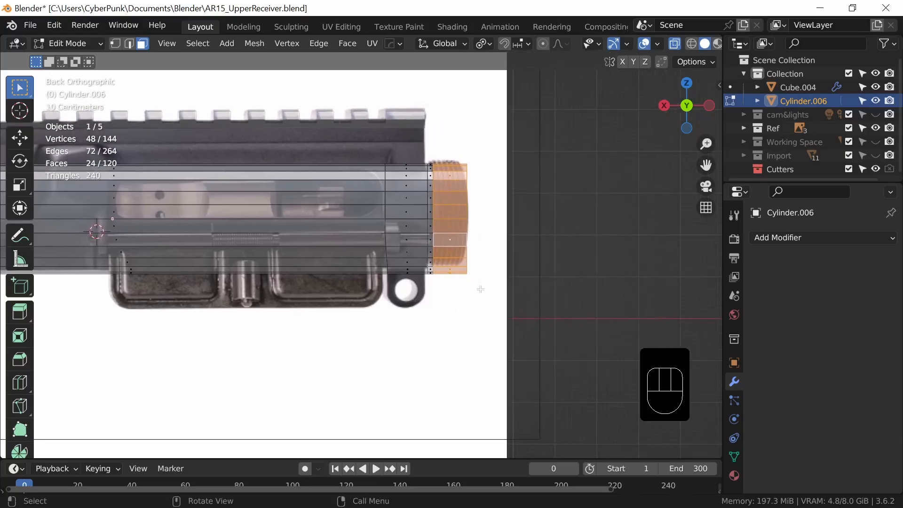
key(s)
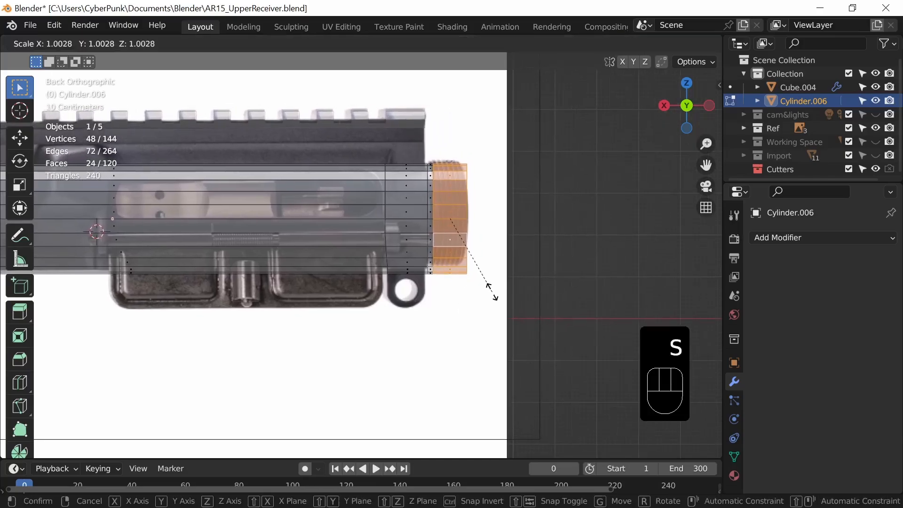
key(shift+x)
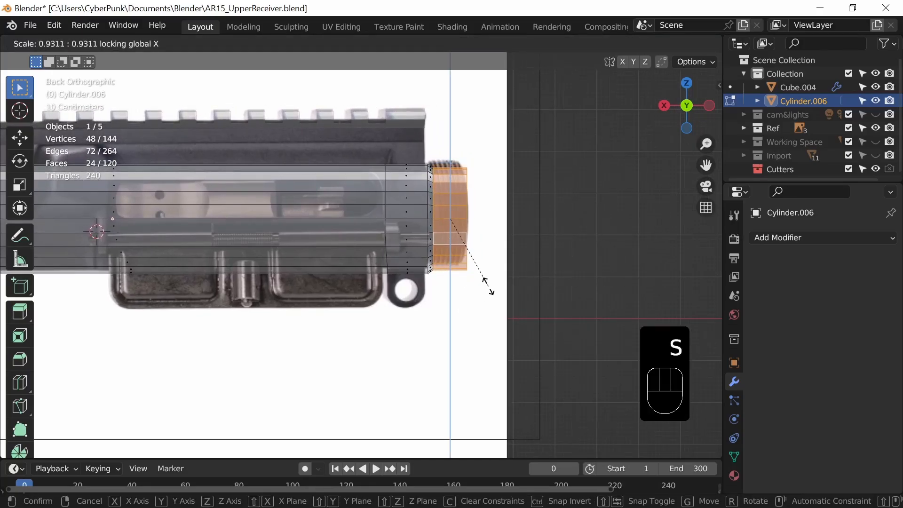
click(489, 285)
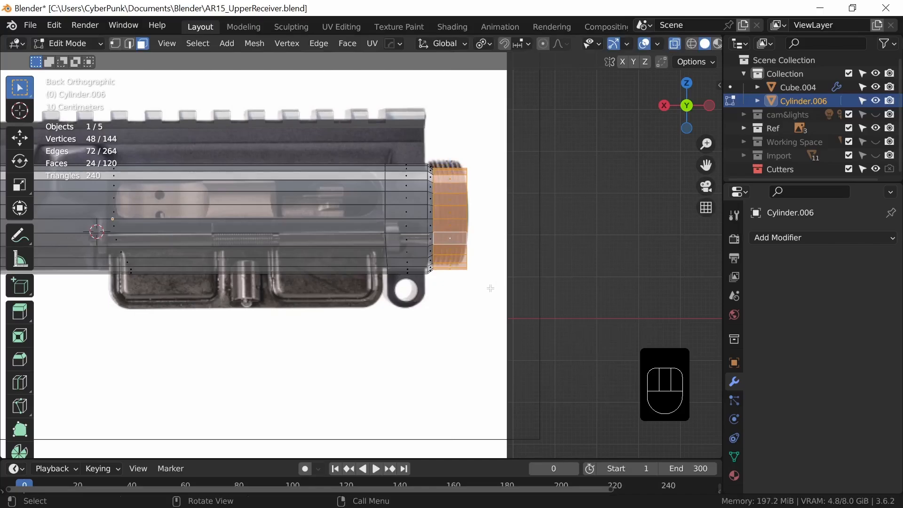
middle_drag(494, 292, 451, 316)
key(alt+z)
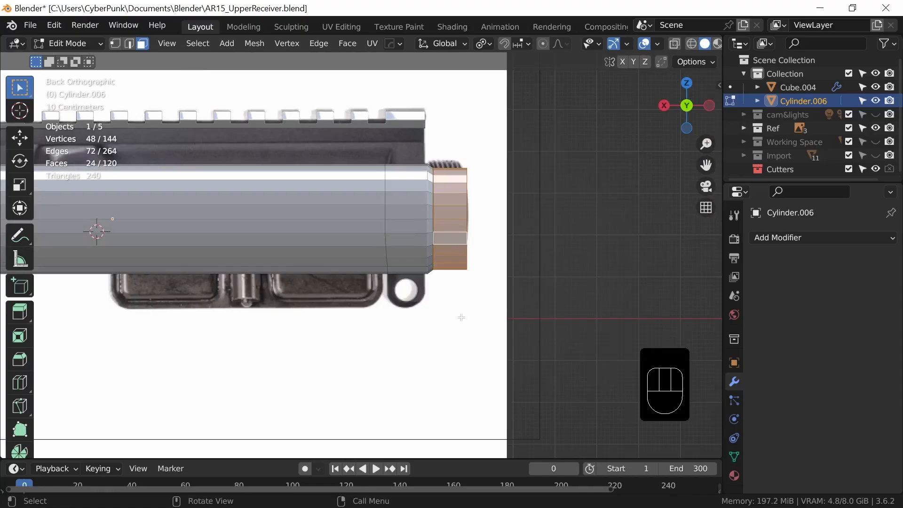
key(alt+z)
shift+middle_drag(545, 318, 551, 322)
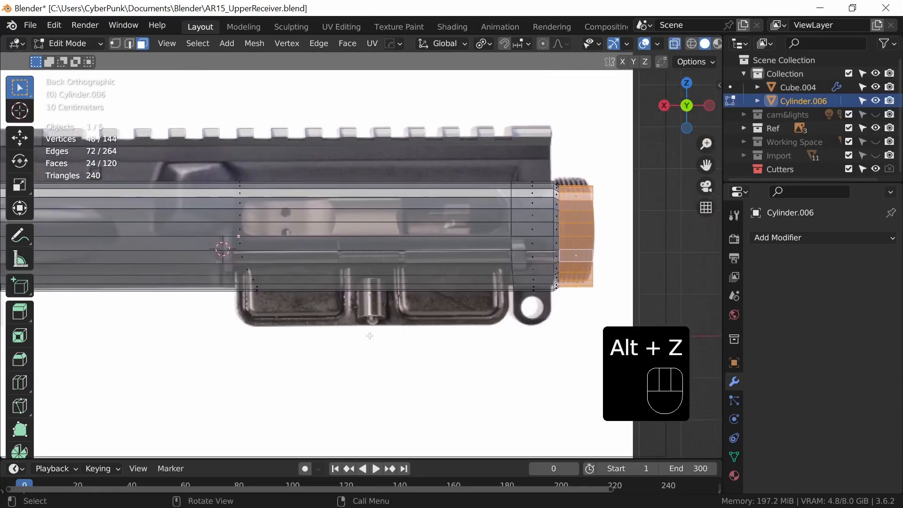
Flatten the strip of 12 faces along the cylinder's top, under the rail, by scaling it along the Z axis.
middle_drag(370, 336, 404, 320)
key(alt+z)
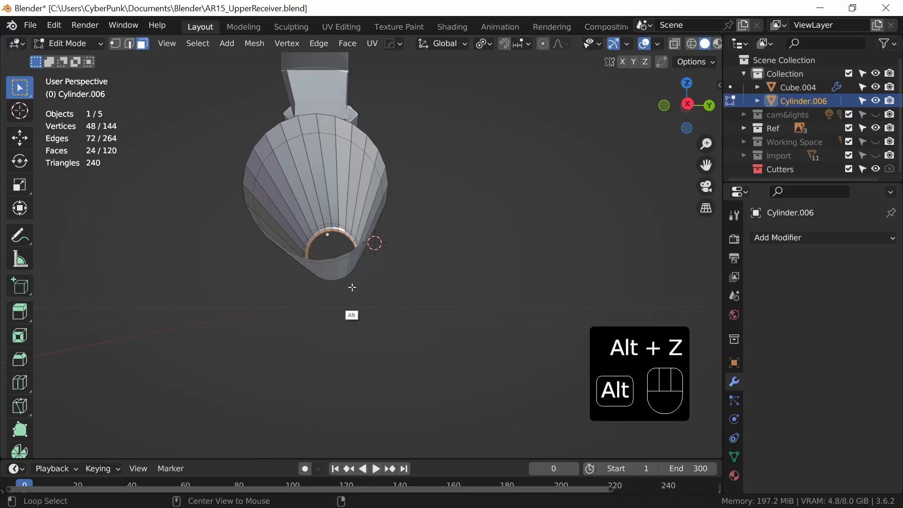
click(315, 154)
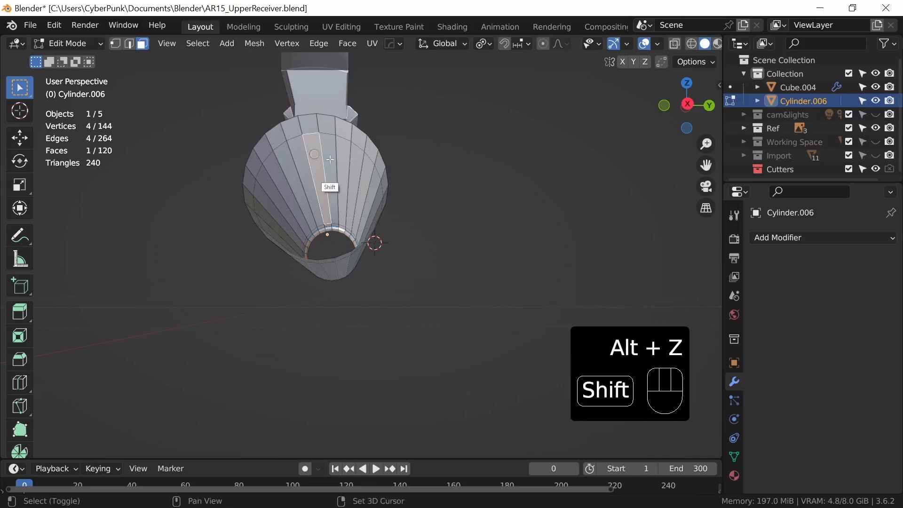
shift+click(302, 161)
middle_drag(355, 207, 357, 202)
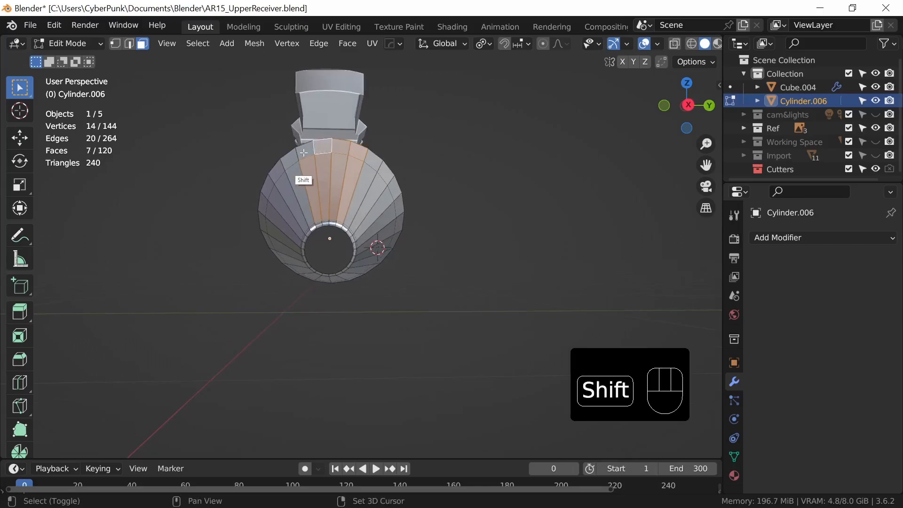
shift+click(304, 152)
middle_drag(409, 240, 509, 282)
shift+click(450, 277)
shift+click(459, 287)
shift+click(364, 307)
shift+click(363, 307)
click(490, 45)
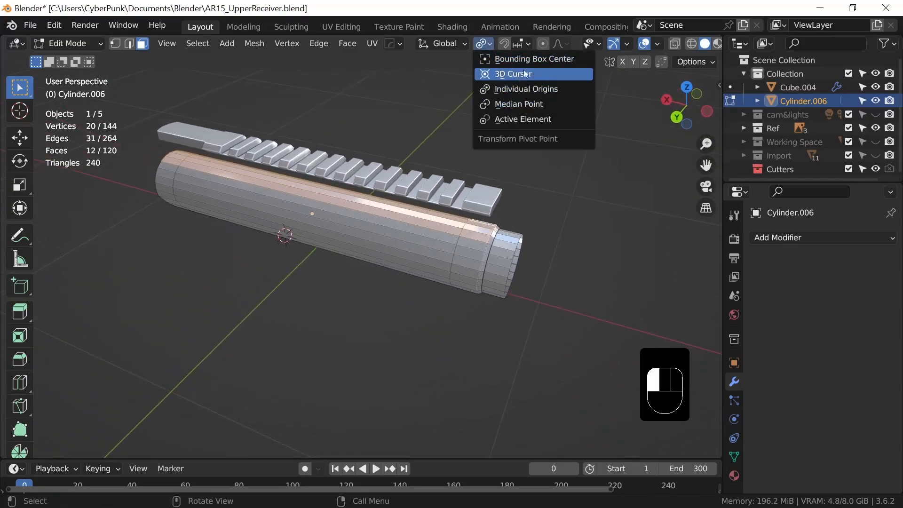
key(s)
key(z)
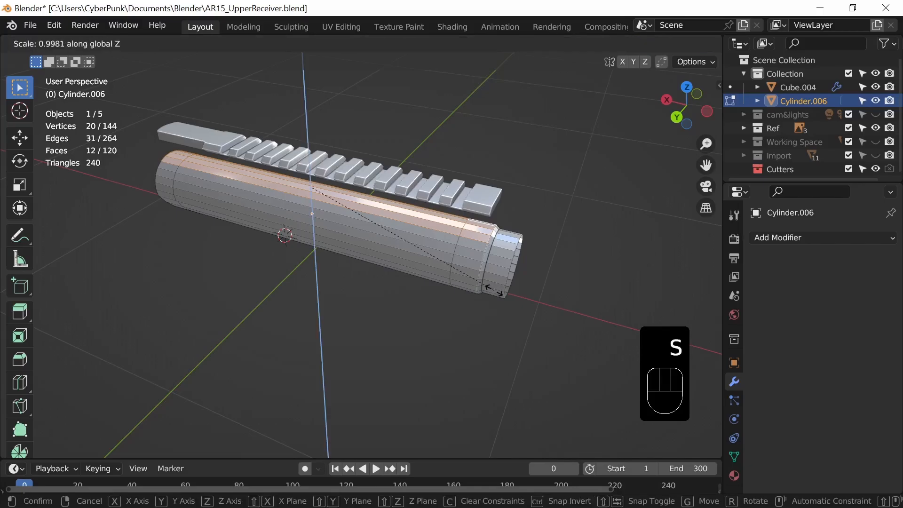
click(494, 290)
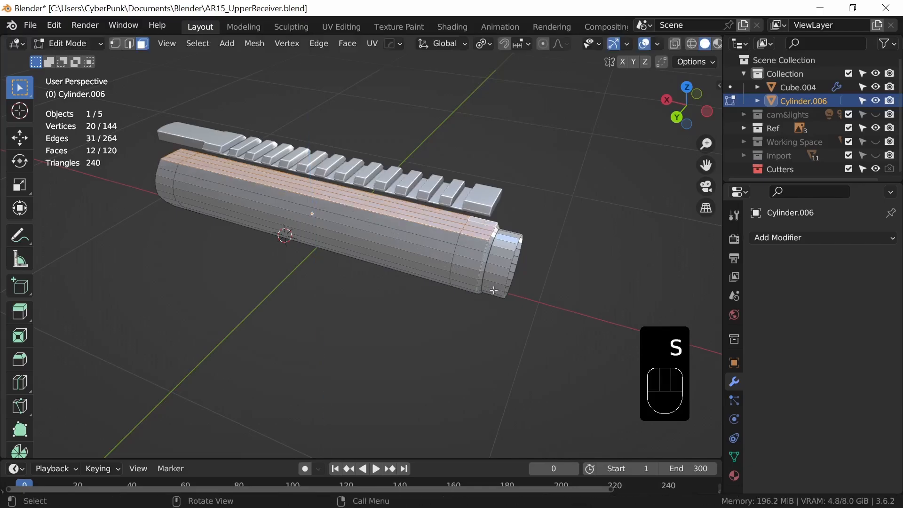
Extrude the flattened top faces slightly upward along their normal, checking against the back reference view.
middle_drag(494, 290, 537, 305)
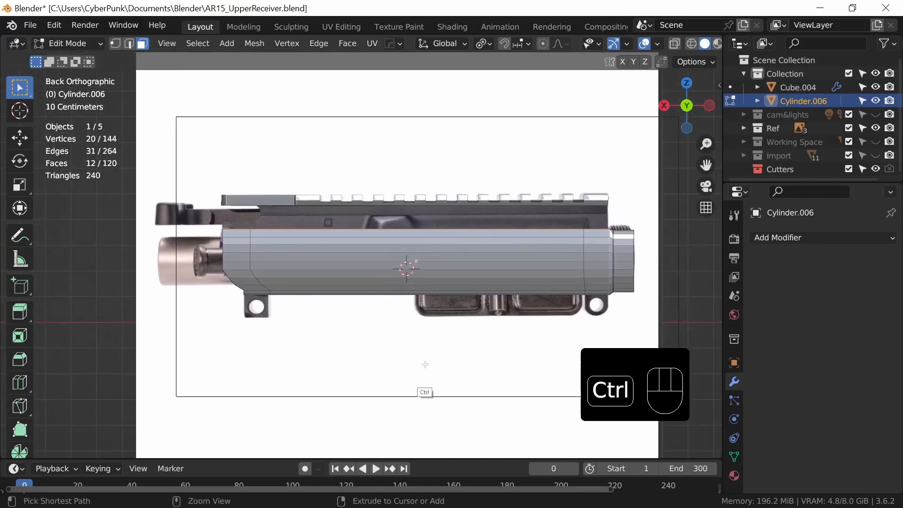
ctrl+middle_drag(425, 365, 492, 307)
shift+middle_drag(560, 325, 584, 331)
key(e)
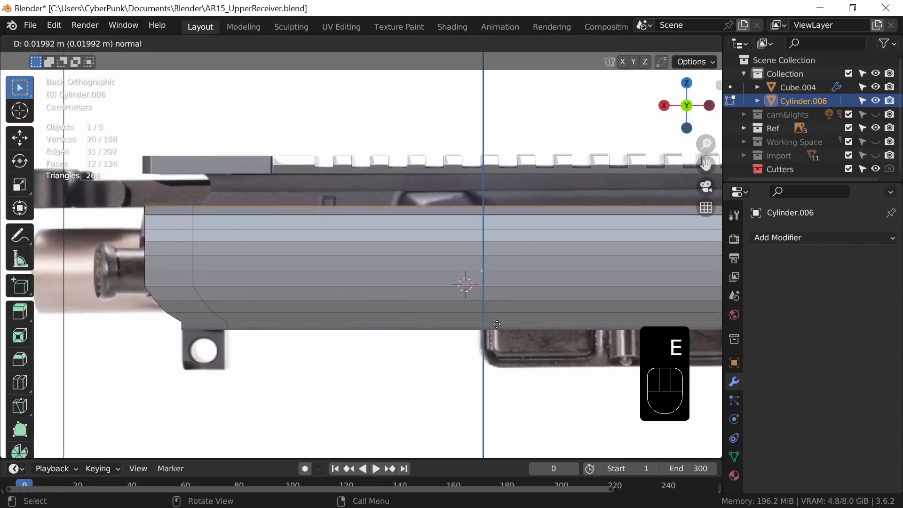
click(513, 322)
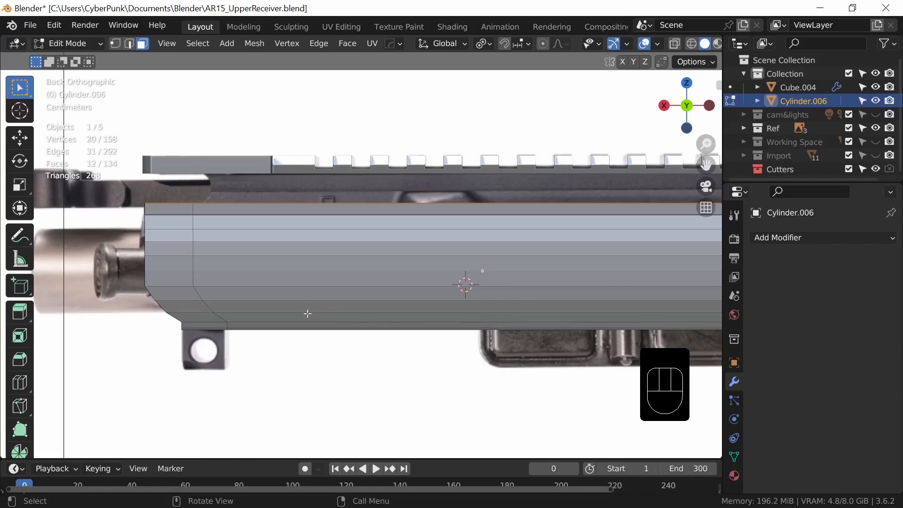
Edge-slide the vertical vertex loop near the cylinder's slanted end inward to line up with the reference.
key(1)
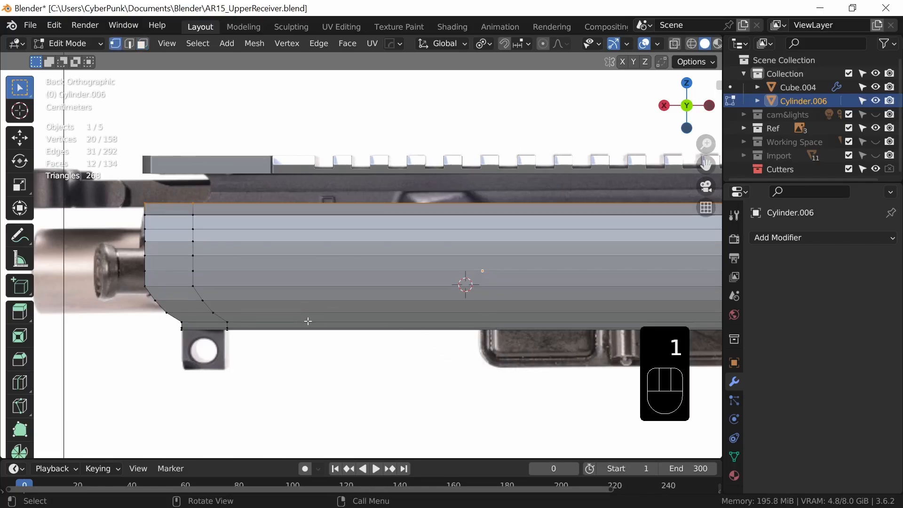
key(alt+z)
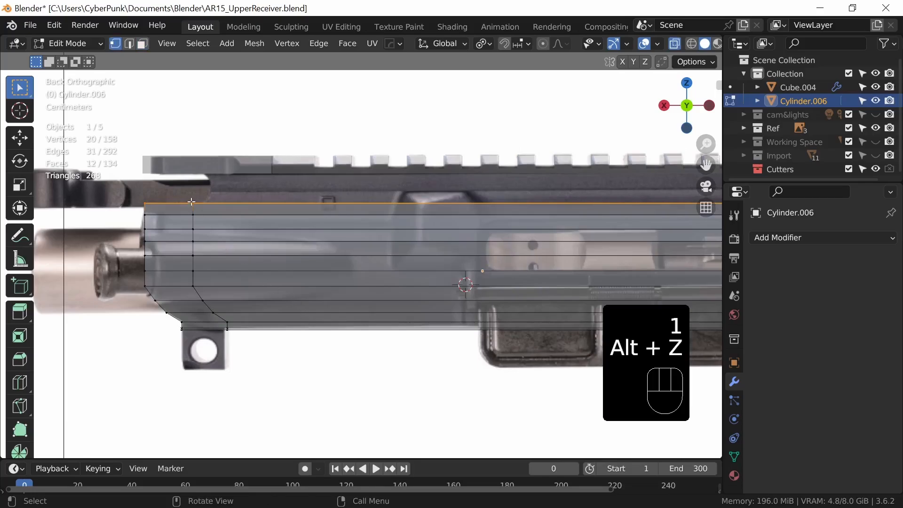
drag(187, 197, 206, 227)
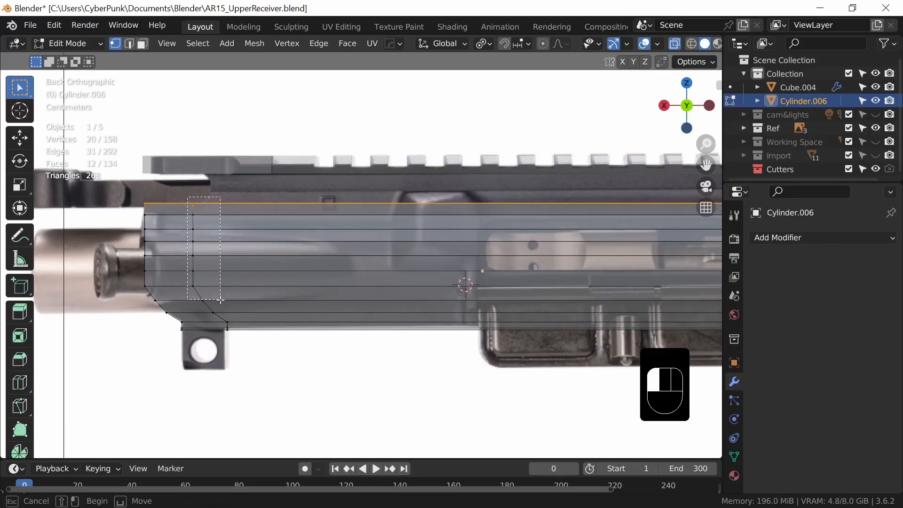
drag(220, 300, 229, 316)
key(g)
key(g)
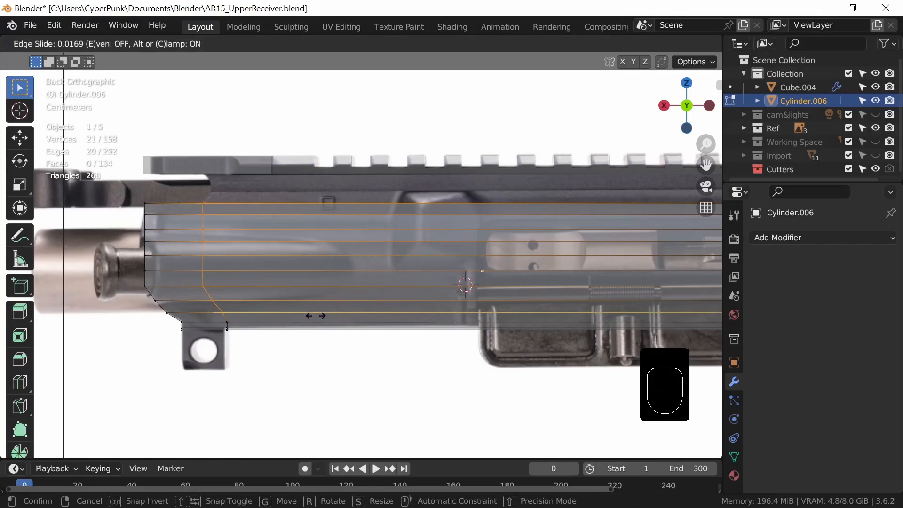
shift+click(317, 316)
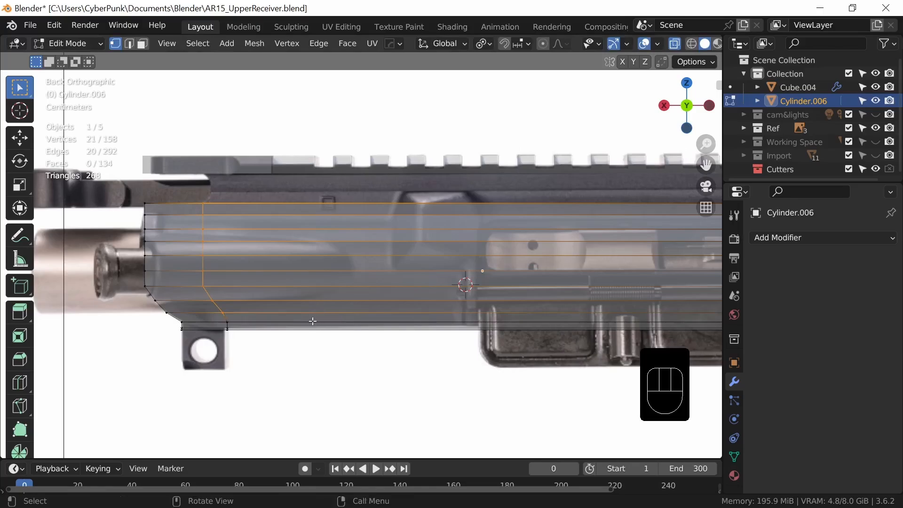
middle_drag(311, 316, 324, 333)
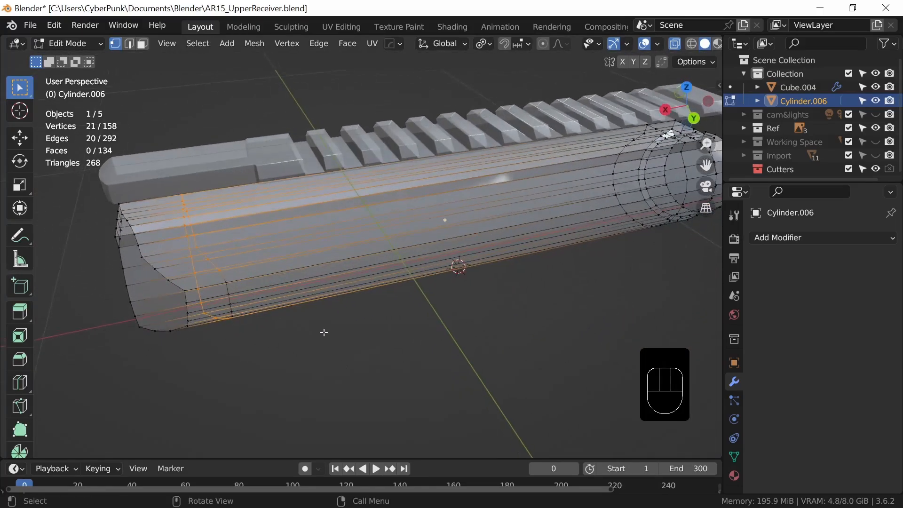
Select the eight central faces of the flattened top strip, from the inner loop near the slanted end to the threaded end.
key(3)
key(alt+z)
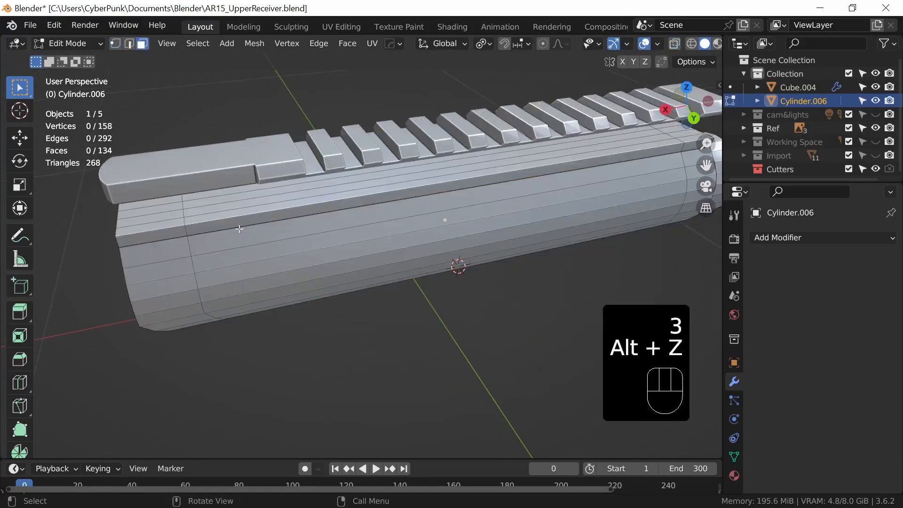
shift+click(234, 210)
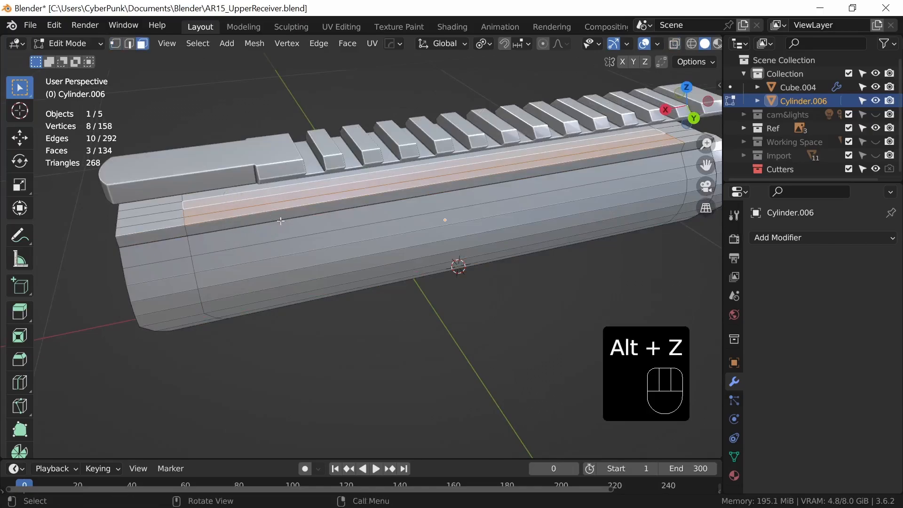
shift+click(229, 191)
shift+middle_drag(542, 252, 274, 291)
middle_drag(458, 267, 414, 271)
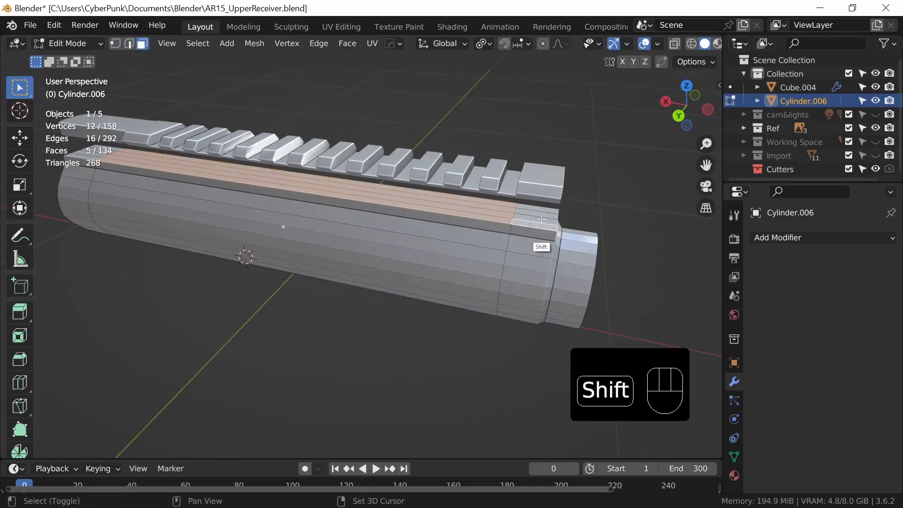
shift+click(538, 223)
shift+click(539, 213)
shift+click(539, 214)
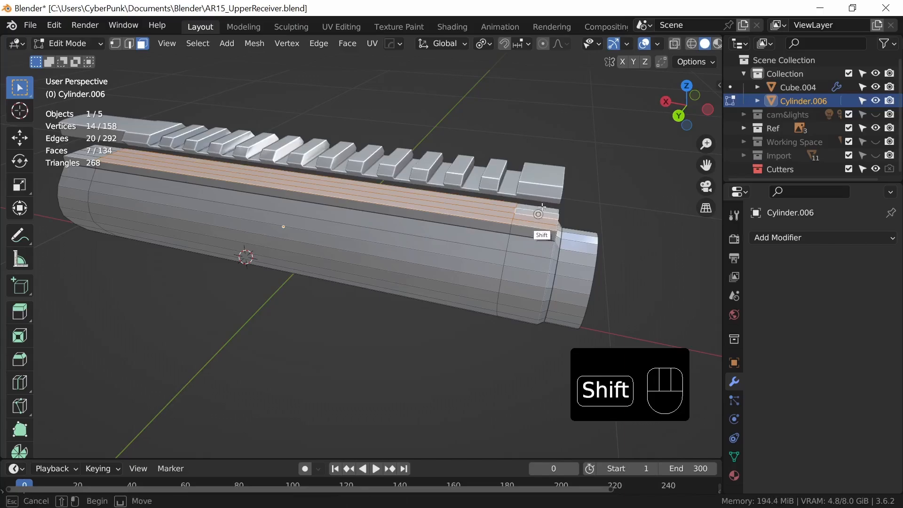
shift+click(540, 208)
Extrude the selected top faces upward about 0.026 m, and extrude them again to meet the rail's underside in the back reference view.
middle_drag(539, 260, 370, 326)
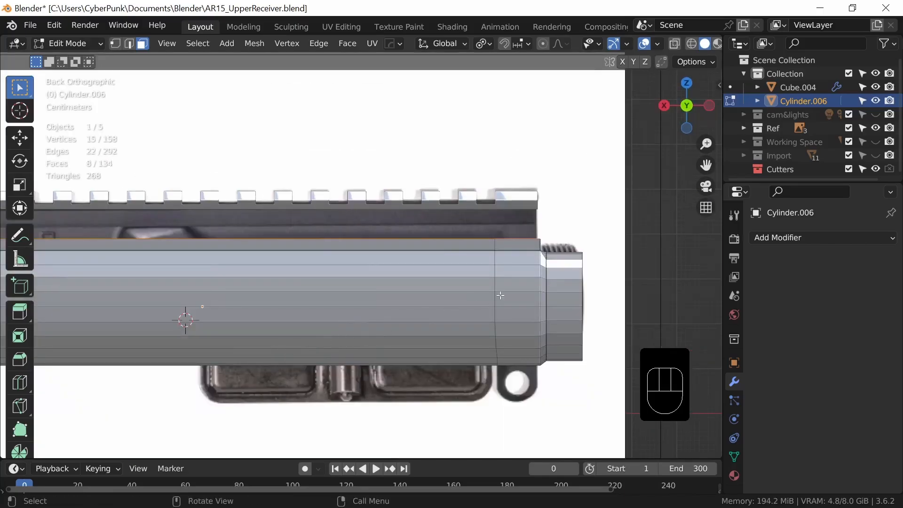
shift+middle_drag(509, 288, 455, 306)
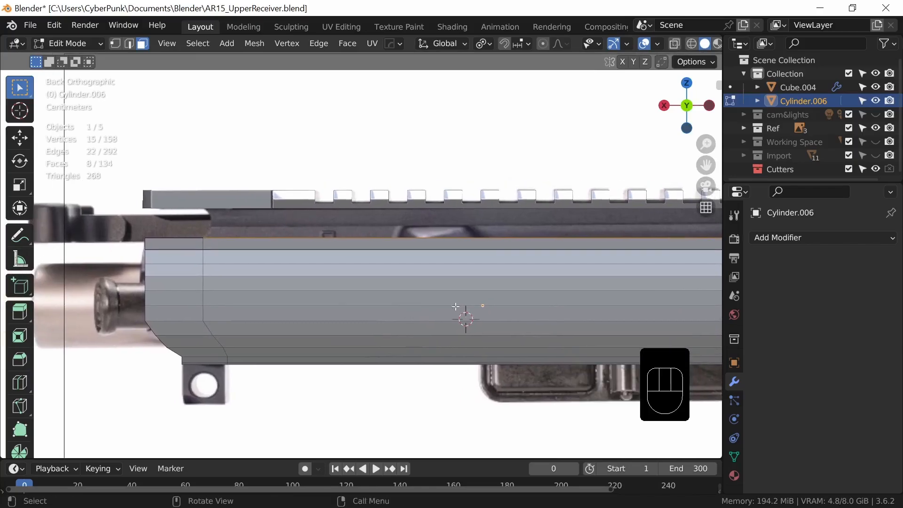
key(e)
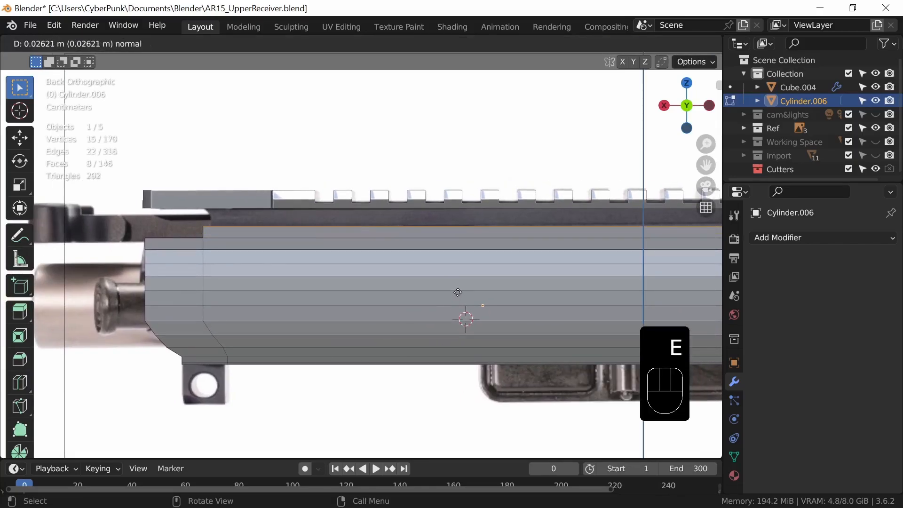
click(459, 292)
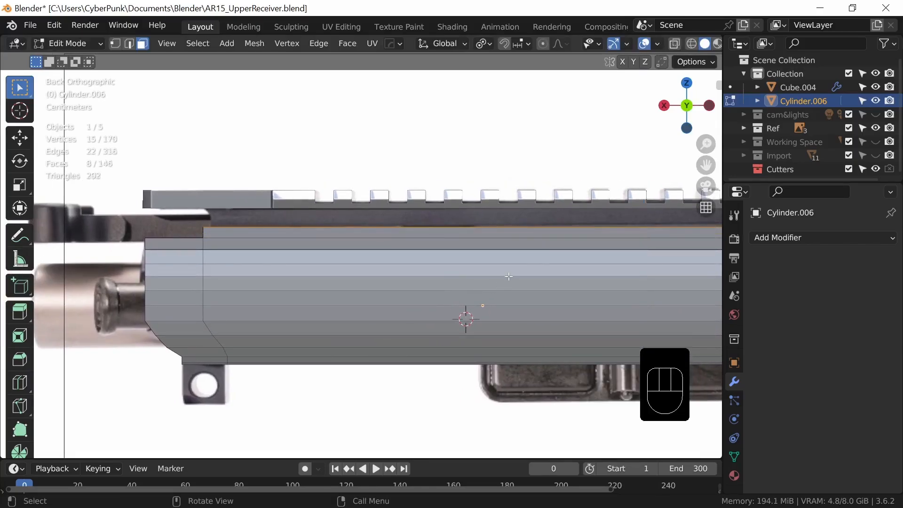
key(e)
click(513, 257)
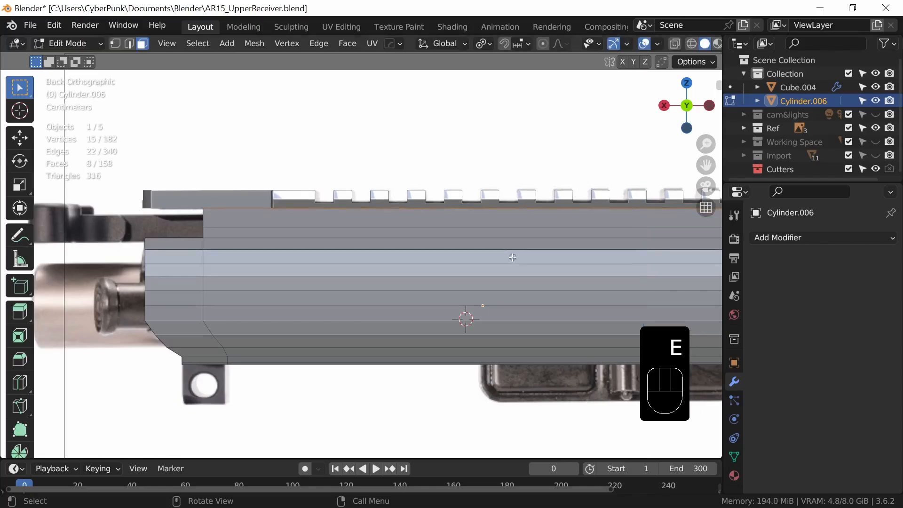
Move the middle vertices of the raised block's end, above the slanted side, about 0.018 m inward along X to match the reference.
key(1)
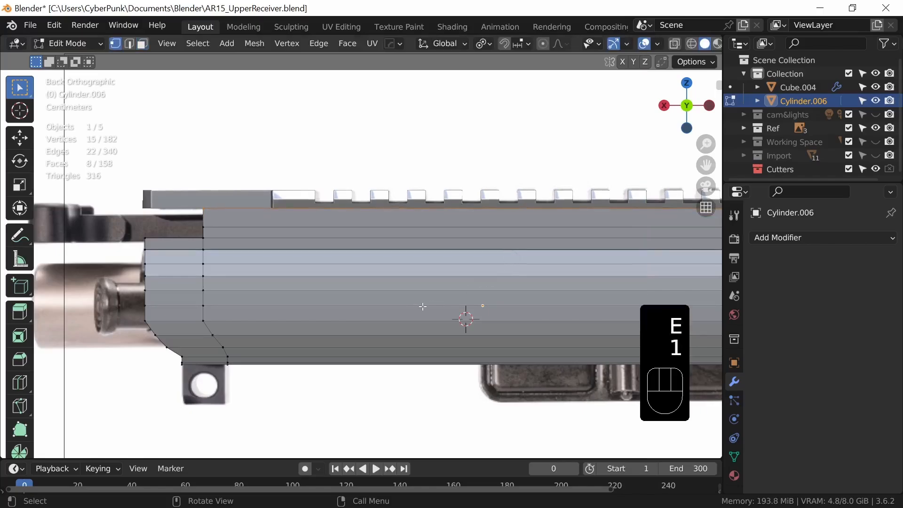
alt+click(196, 222)
key(alt+z)
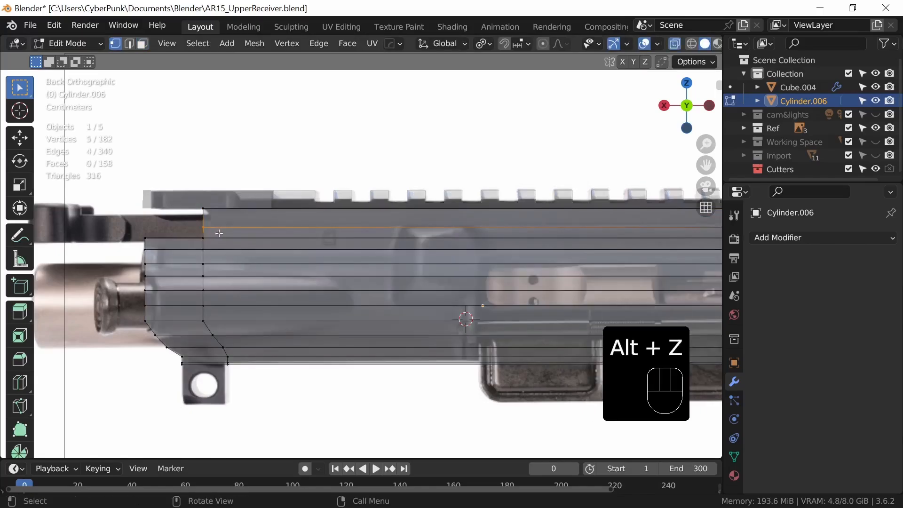
key(g)
key(x)
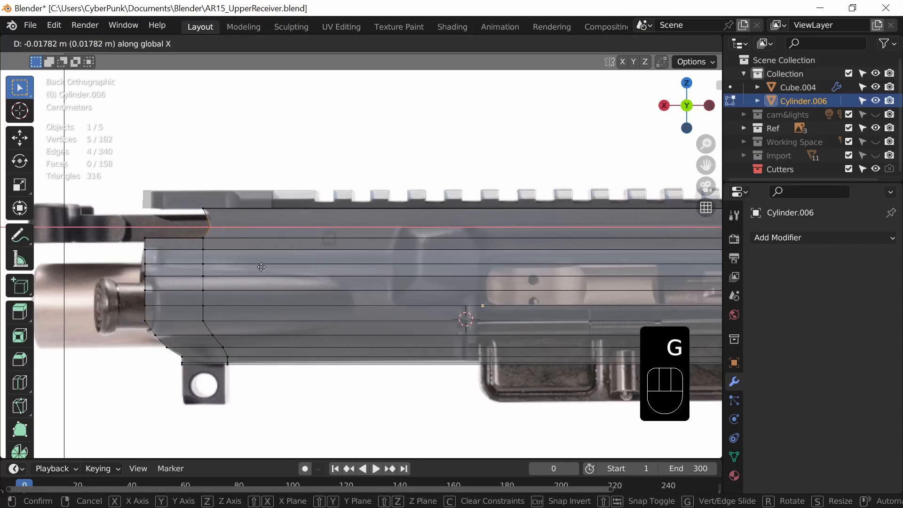
click(261, 267)
Raise the horizontal edge loop around the middle of the raised block about 0.007 m along Z.
key(2)
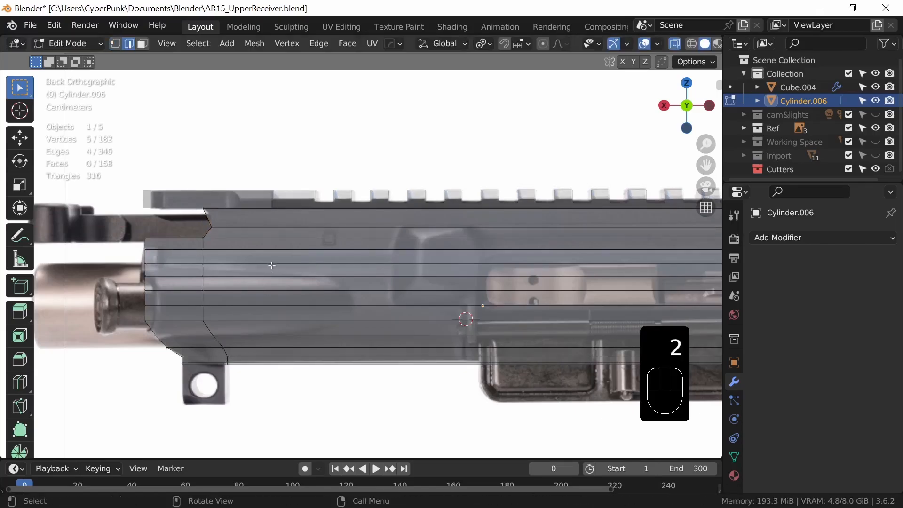
alt+click(261, 229)
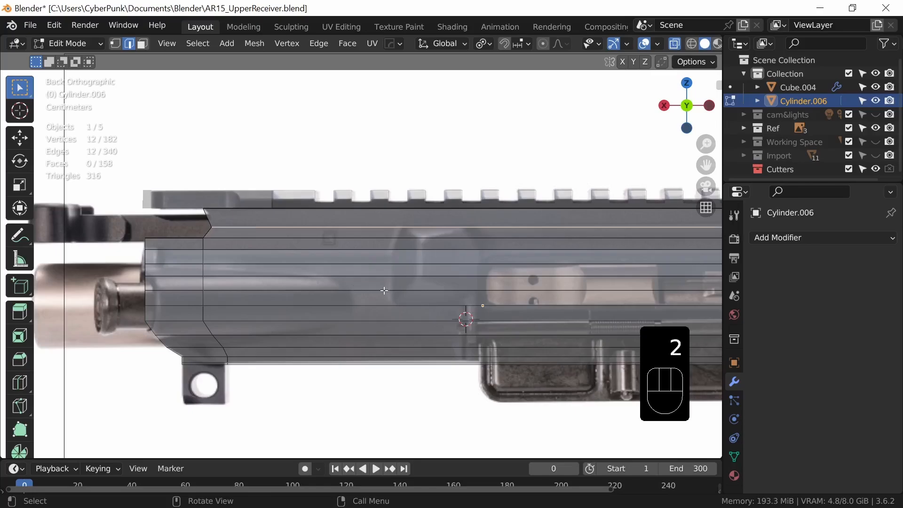
key(g)
key(z)
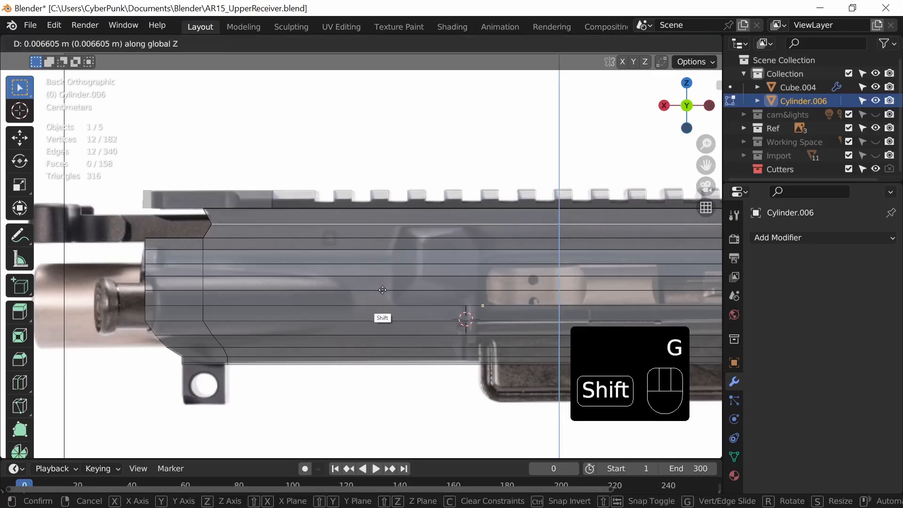
shift+click(385, 288)
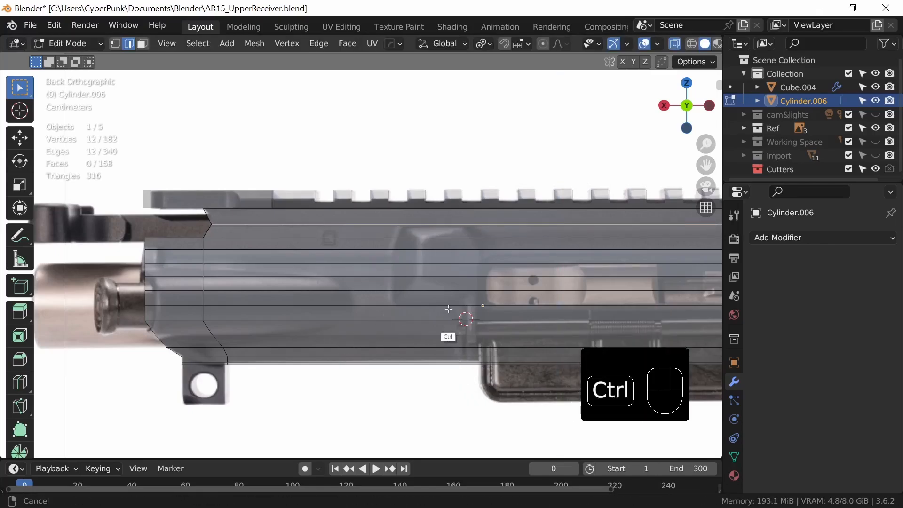
ctrl+middle_drag(492, 379, 491, 358)
key(alt+z)
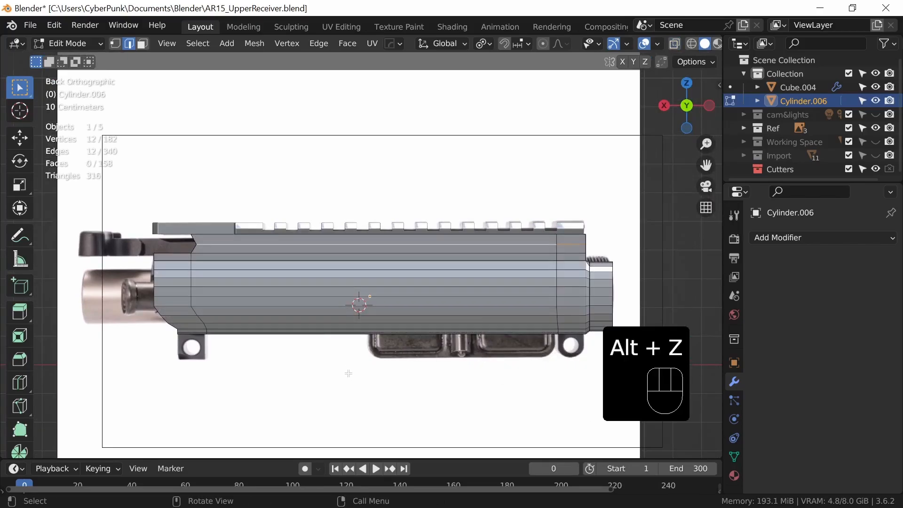
middle_drag(469, 389, 487, 368)
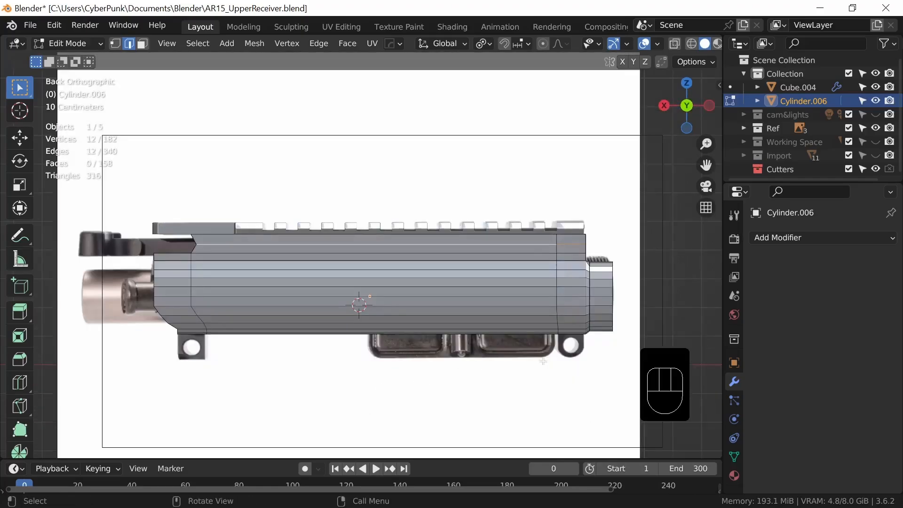
Select the four long faces along the cylinder's bottom and the four short faces adjoining them at the slanted end.
key(alt+z)
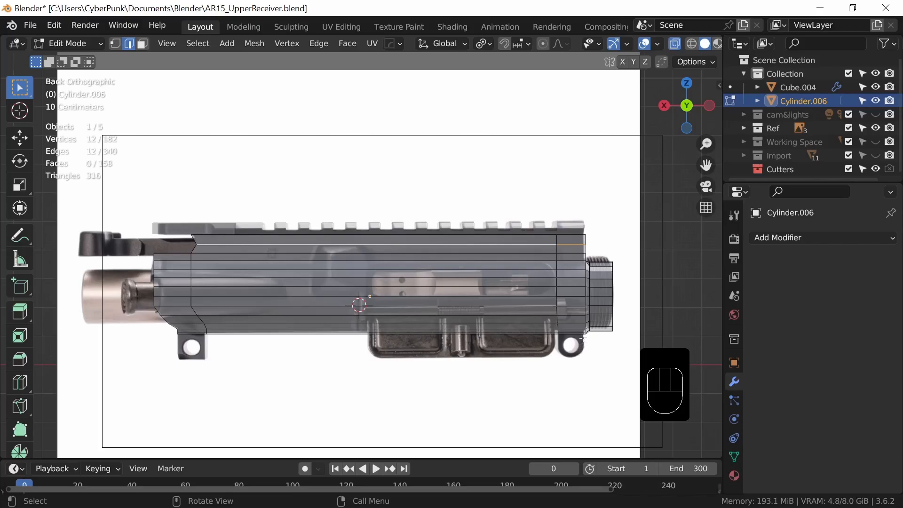
middle_drag(326, 339, 354, 355)
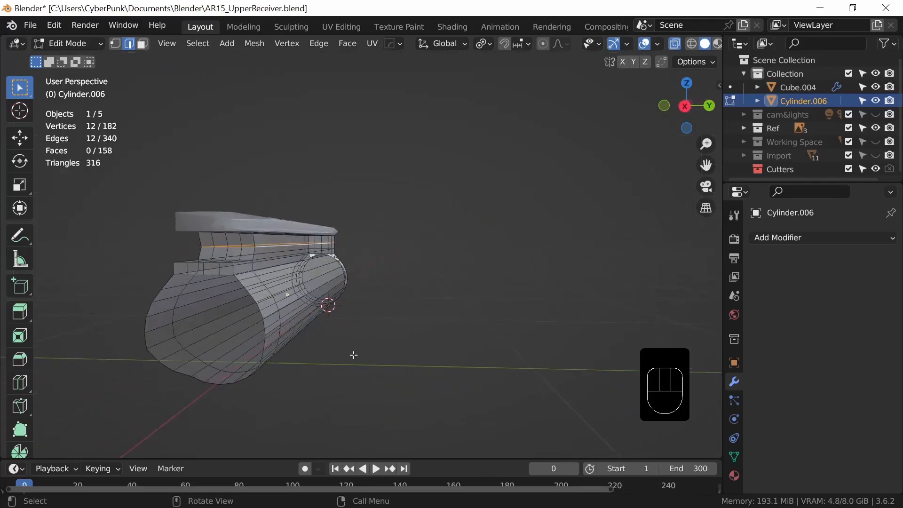
key(3)
mouse_move(311, 378)
middle_down()
mouse_move(346, 366)
mouse_move(321, 374)
middle_up()
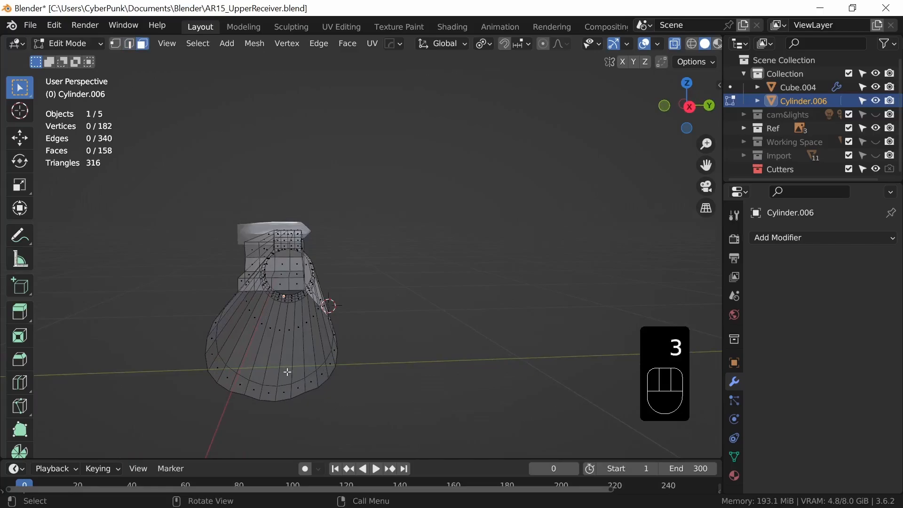
key(alt+z)
click(278, 343)
shift+click(291, 347)
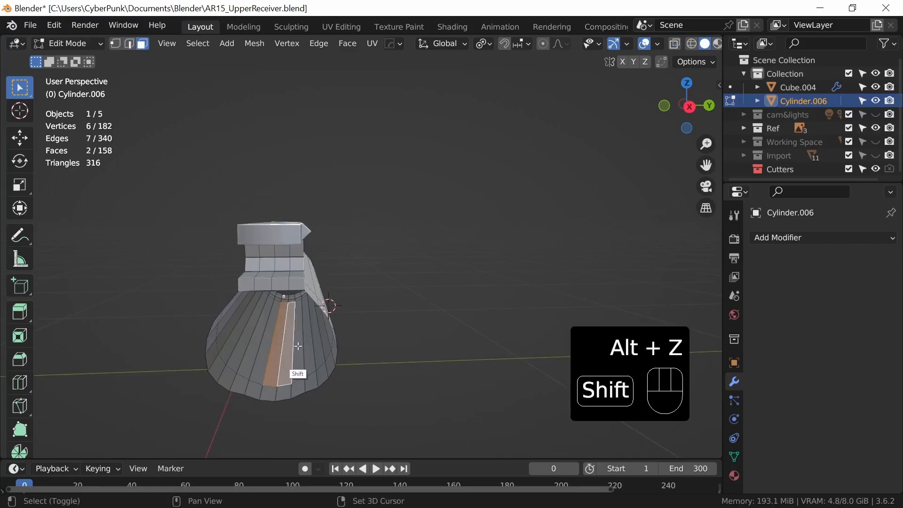
shift+click(298, 346)
shift+click(269, 349)
middle_drag(343, 361, 335, 392)
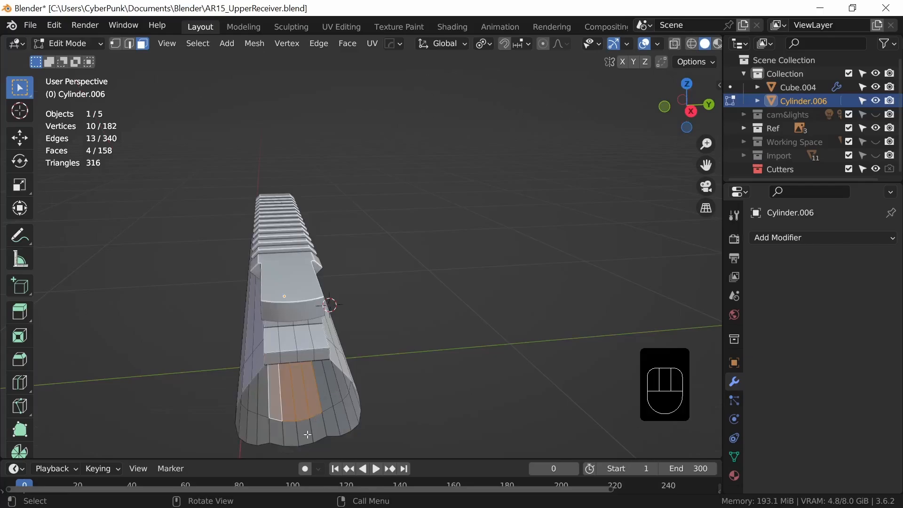
shift+click(277, 429)
shift+click(292, 432)
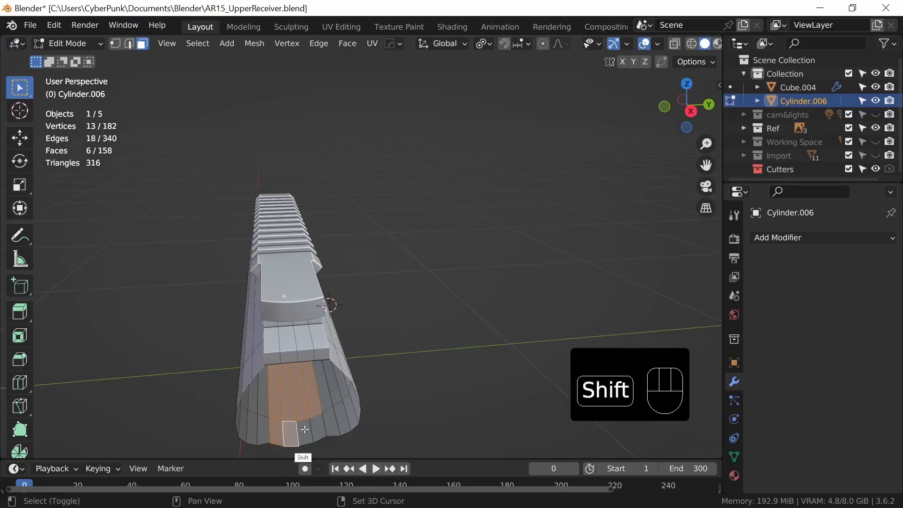
shift+click(307, 429)
shift+click(320, 427)
Add the four bottom faces near the threaded end to the selection and flatten the whole strip by scaling it to 0 on Z.
middle_drag(320, 427, 453, 230)
shift+click(459, 231)
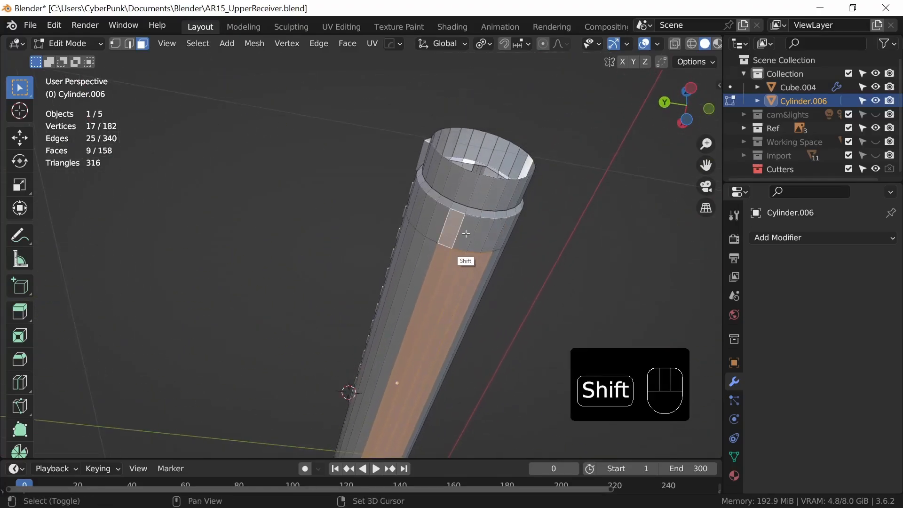
shift+click(475, 238)
shift+click(487, 240)
shift+click(494, 238)
mouse_move(432, 354)
middle_down()
mouse_move(458, 311)
mouse_move(425, 355)
middle_up()
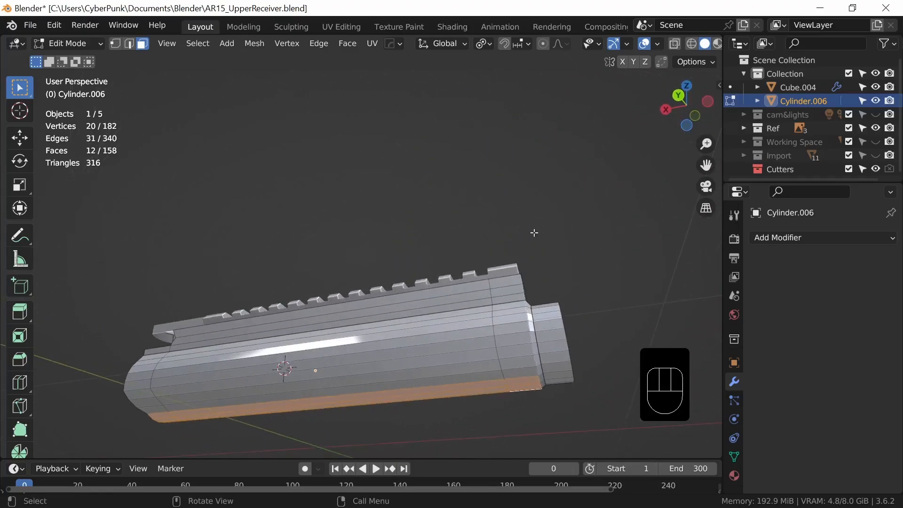
text(sz)
text(0)
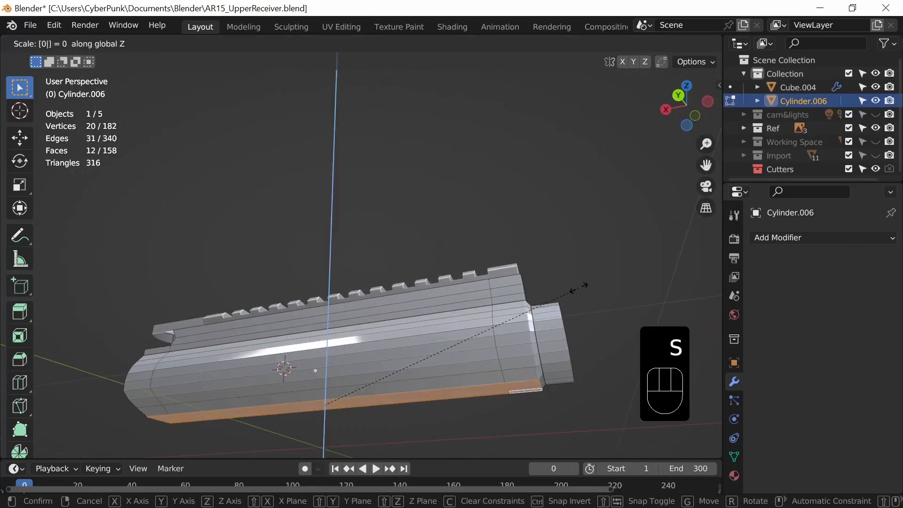
click(577, 288)
Select two adjacent faces at each end of the flattened underside, where the reference shows the pin lugs.
middle_drag(554, 302, 492, 345)
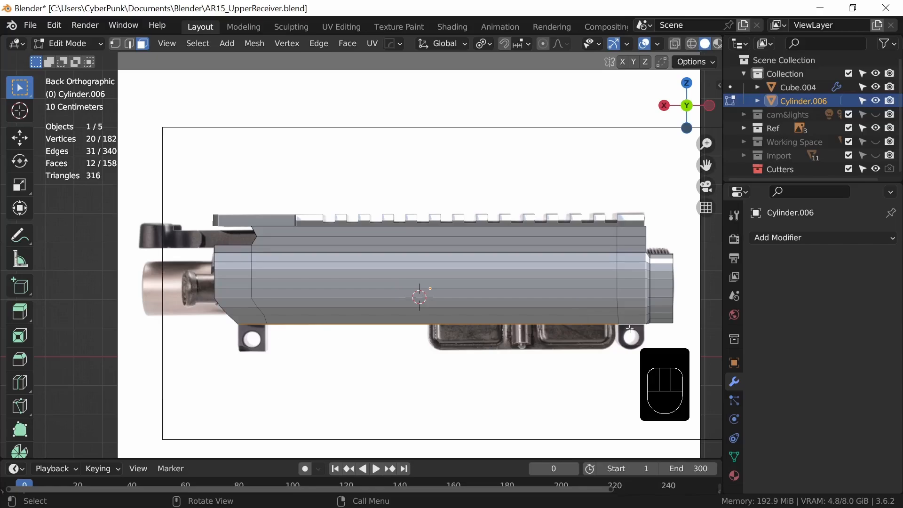
middle_drag(630, 329, 491, 305)
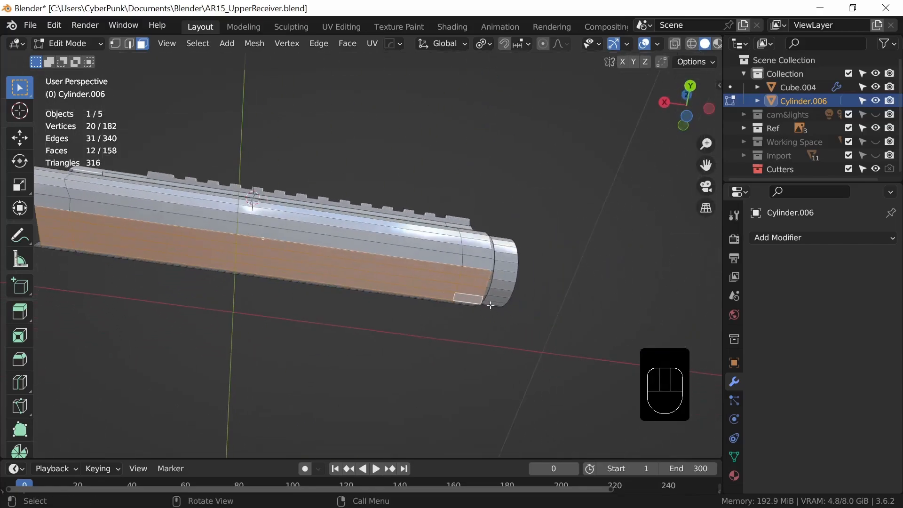
click(491, 306)
shift+middle_drag(178, 329, 343, 342)
shift+click(277, 256)
shift+click(278, 266)
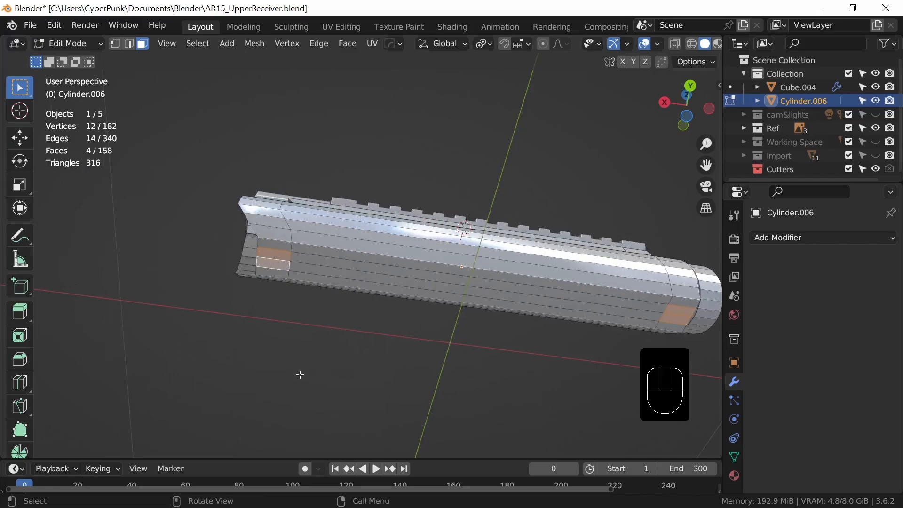
Inset the selected underside faces by about 0.006 m with the Boundary option off.
middle_drag(302, 375, 267, 371)
ctrl+middle_drag(289, 407, 308, 311)
shift+middle_drag(275, 367, 379, 283)
ctrl+middle_drag(369, 348, 368, 305)
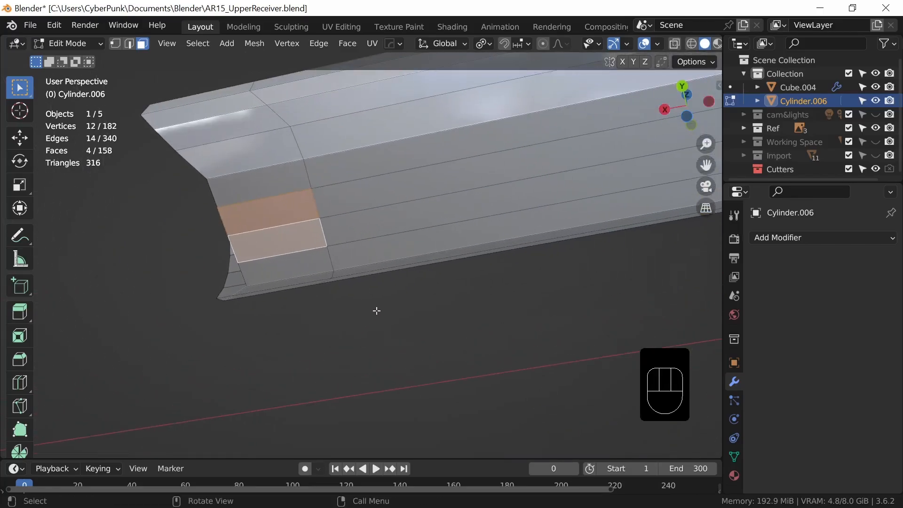
key(i)
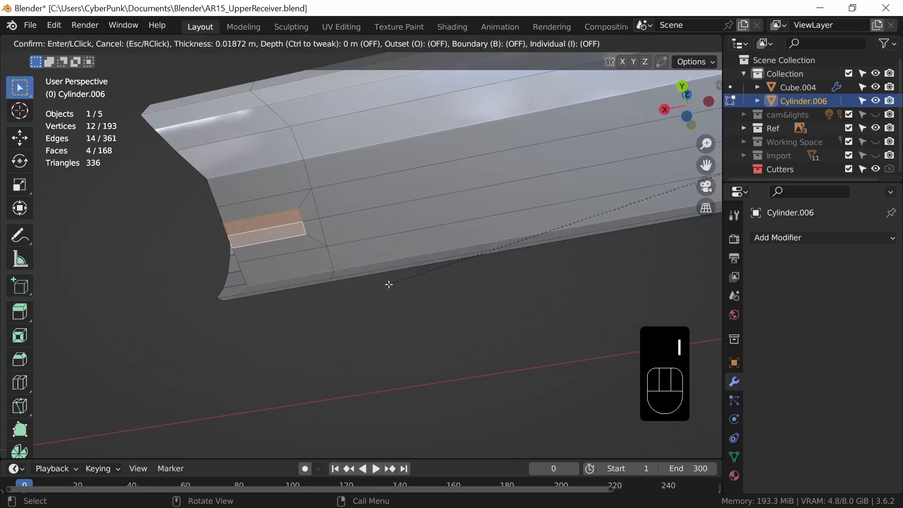
key(b)
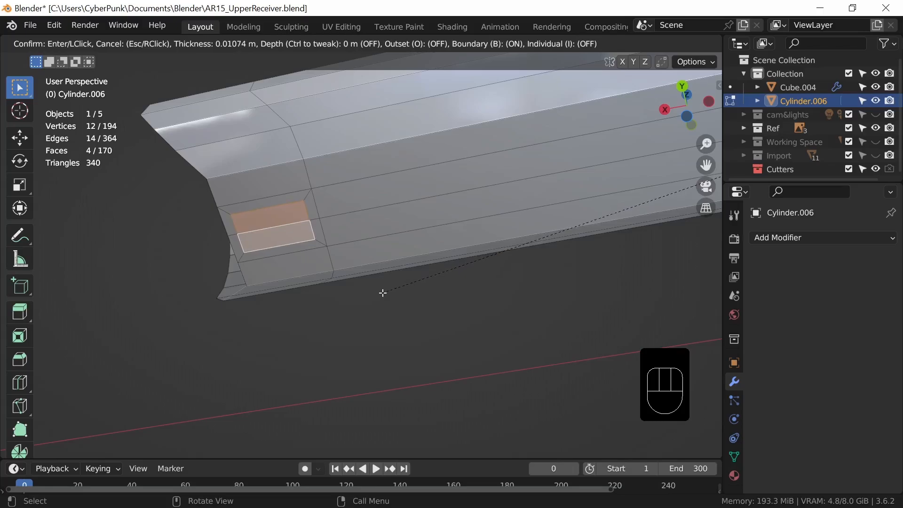
key(b)
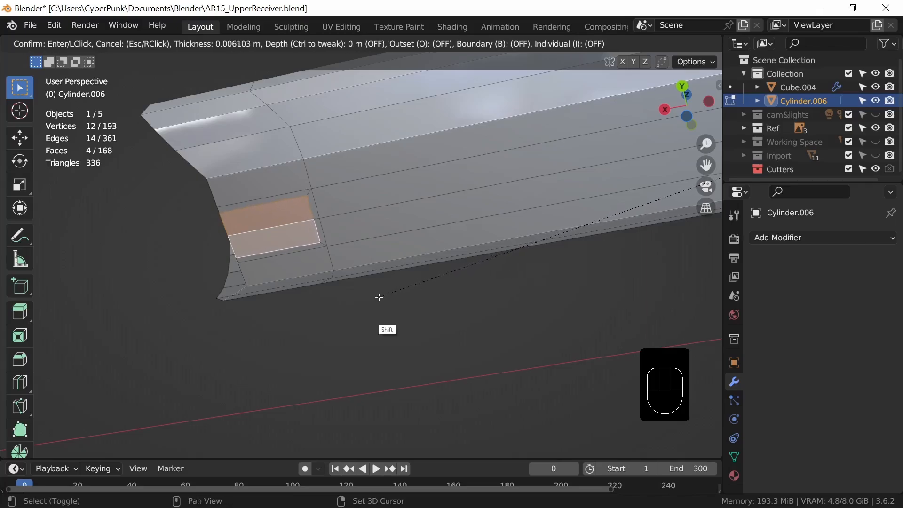
shift+click(380, 299)
middle_drag(425, 288, 440, 389)
scroll(378, 391, down, 2)
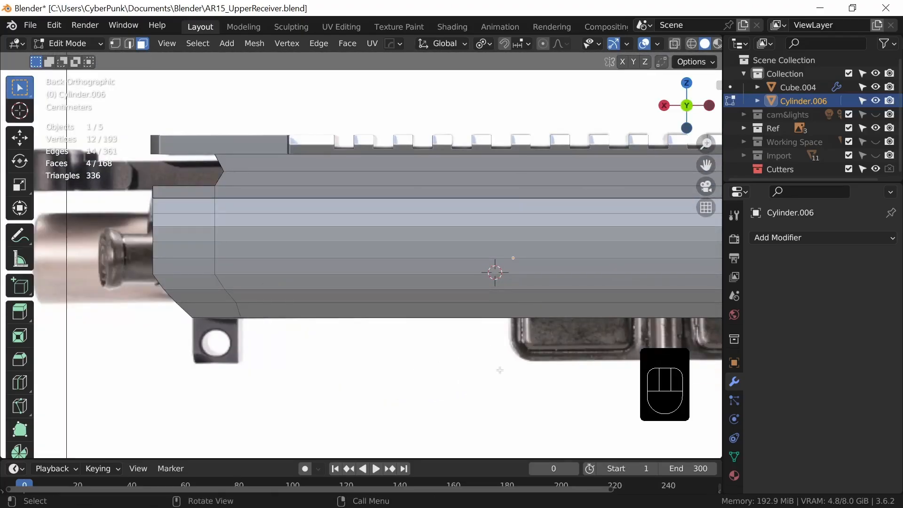
Extrude the four inset underside faces down about 0.092 m to form the two pin lugs.
shift+middle_drag(500, 370, 472, 323)
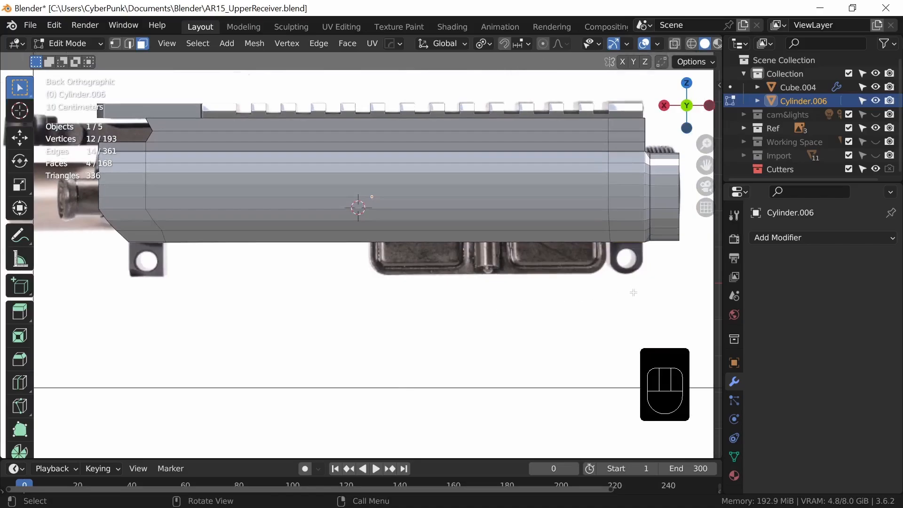
key(e)
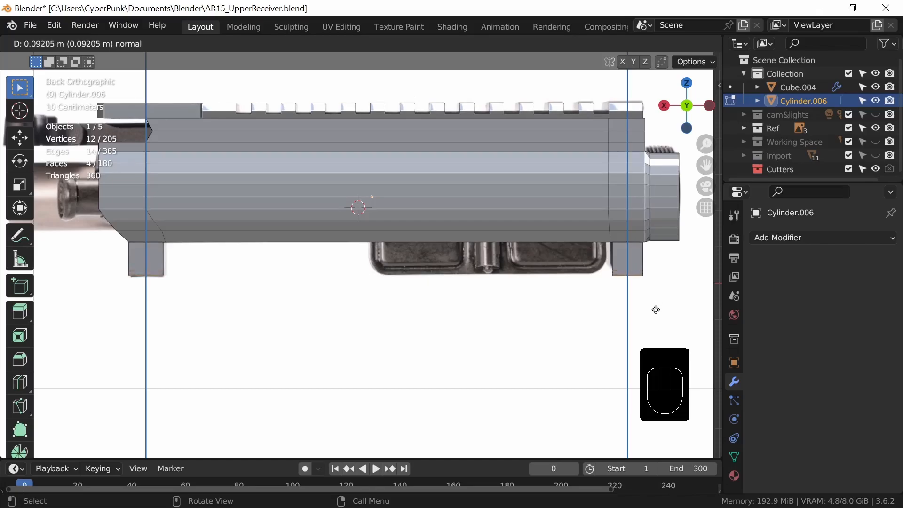
click(656, 309)
shift+middle_drag(433, 397, 391, 388)
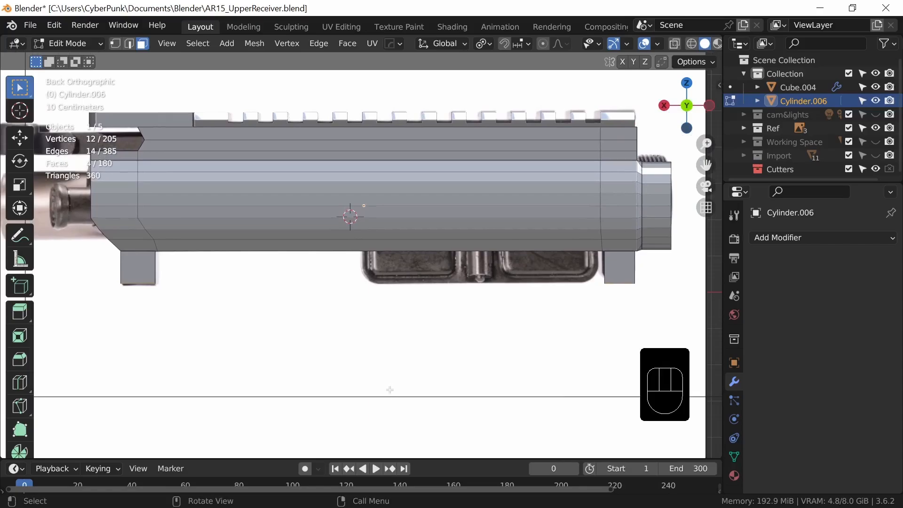
Add a Subdivision Surface modifier with 2 viewport levels to the receiver body and shade it smooth.
click(799, 239)
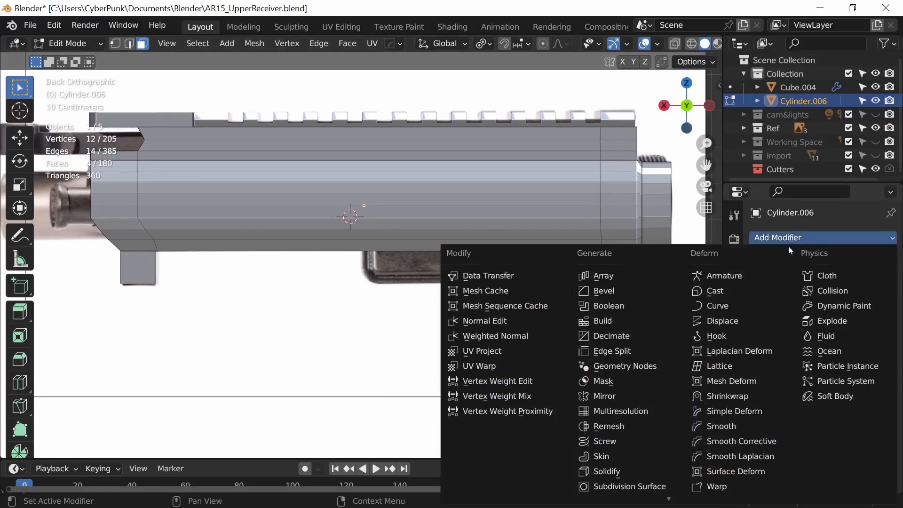
click(640, 488)
click(873, 297)
key(Tab)
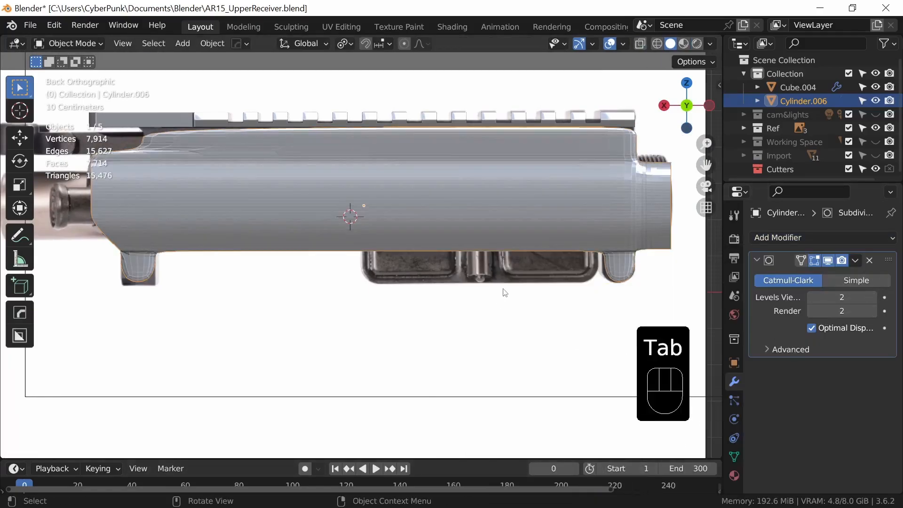
right_click(510, 200)
click(510, 198)
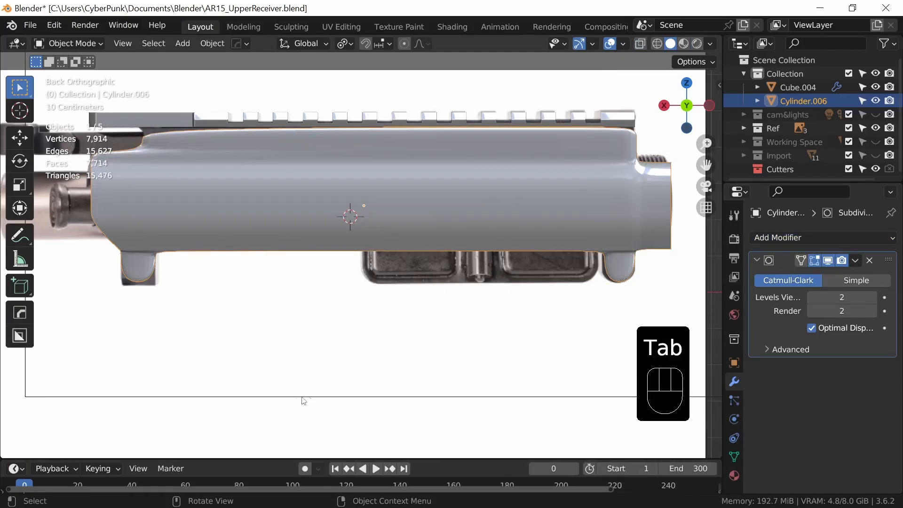
Add a centred vertical and a centred horizontal loop cut through the lug at the slanted end.
key(Tab)
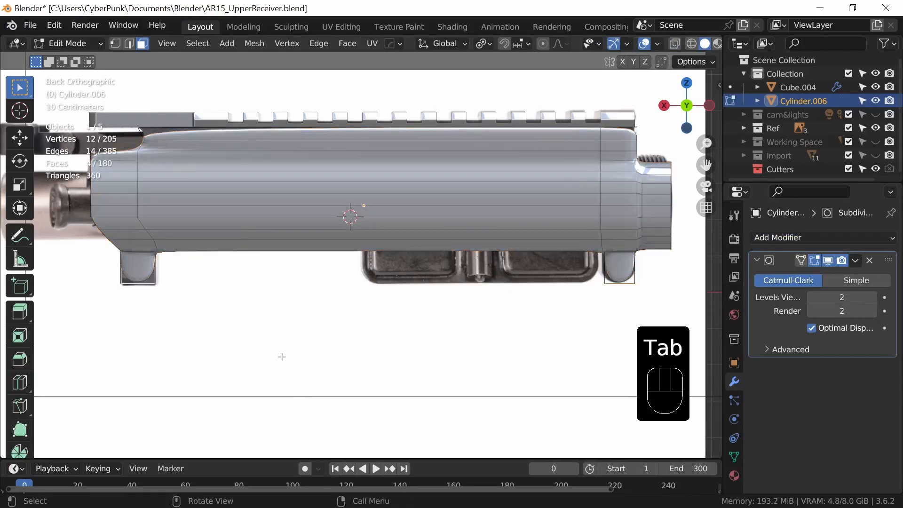
shift+middle_drag(293, 357, 379, 359)
ctrl+drag(380, 359, 382, 377)
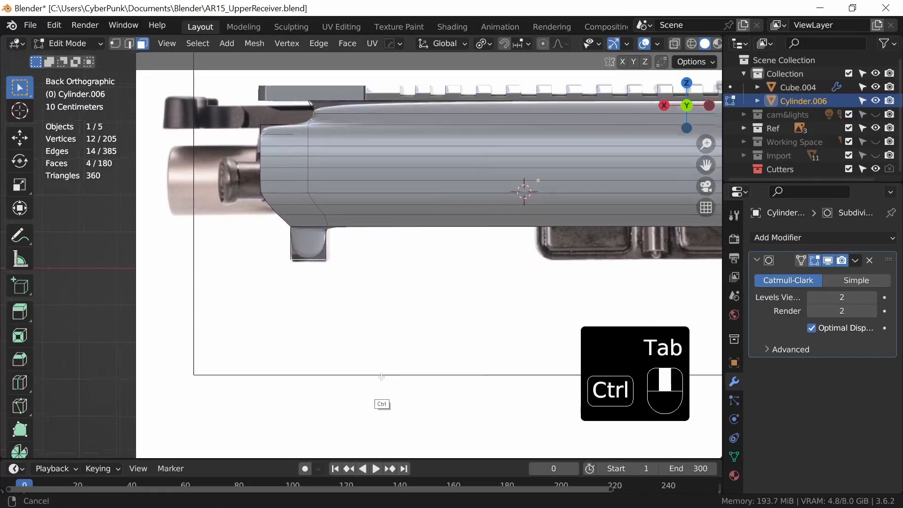
scroll(382, 372, up, 2)
shift+middle_drag(383, 306, 425, 303)
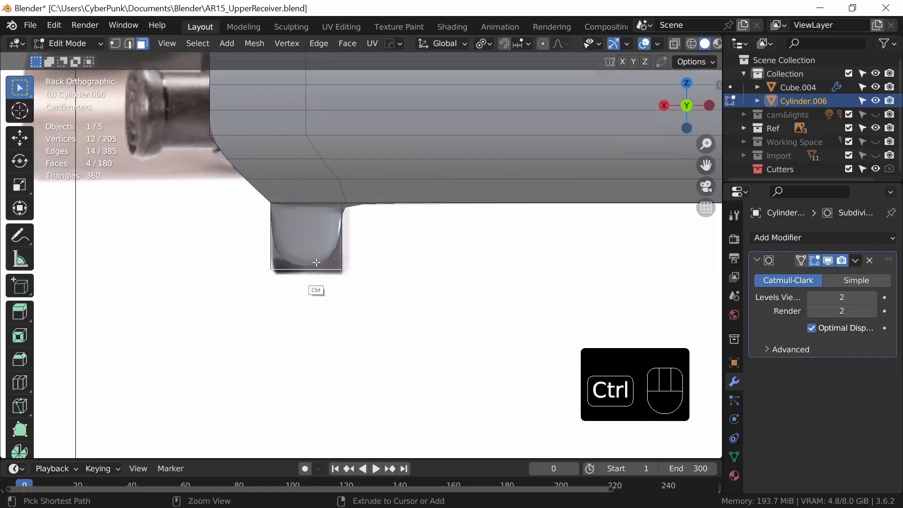
key(ctrl+r)
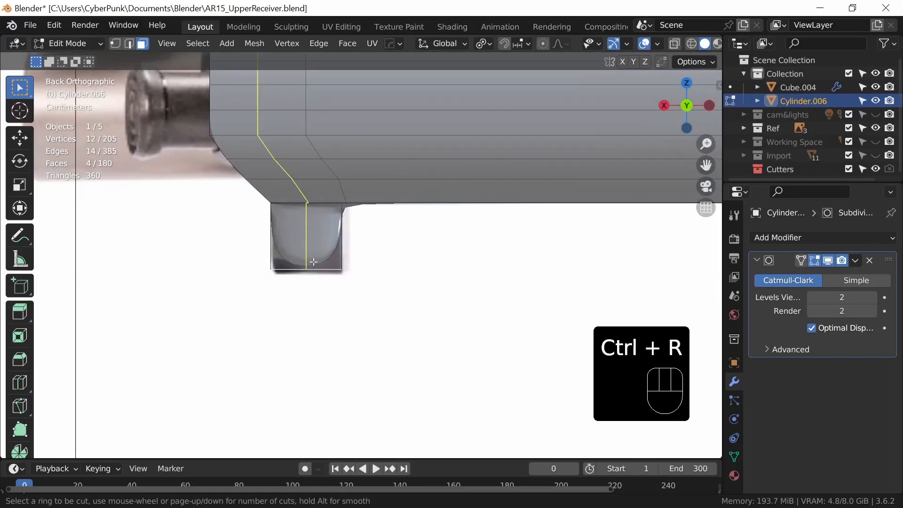
click(314, 261)
right_click(317, 259)
key(ctrl+r)
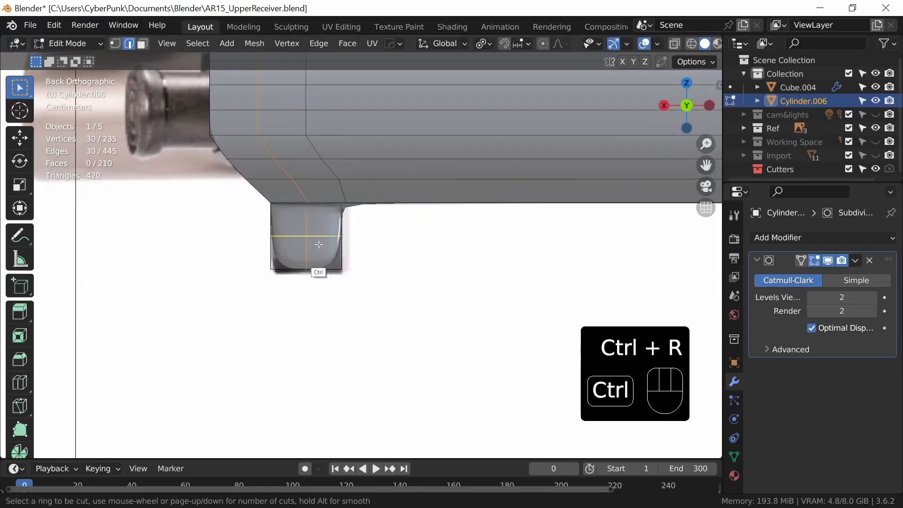
click(319, 244)
right_click(319, 244)
Add a vertical and a horizontal loop cut through the lug near the threaded end, crossing near the pin hole's centre.
shift+middle_drag(476, 308, 173, 324)
ctrl+middle_drag(532, 289, 491, 353)
shift+middle_drag(570, 298, 273, 314)
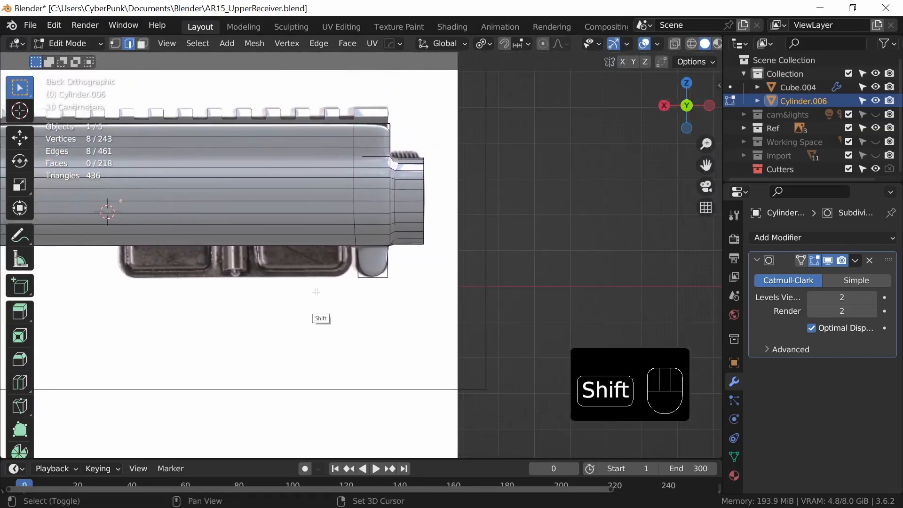
ctrl+middle_drag(316, 292, 391, 267)
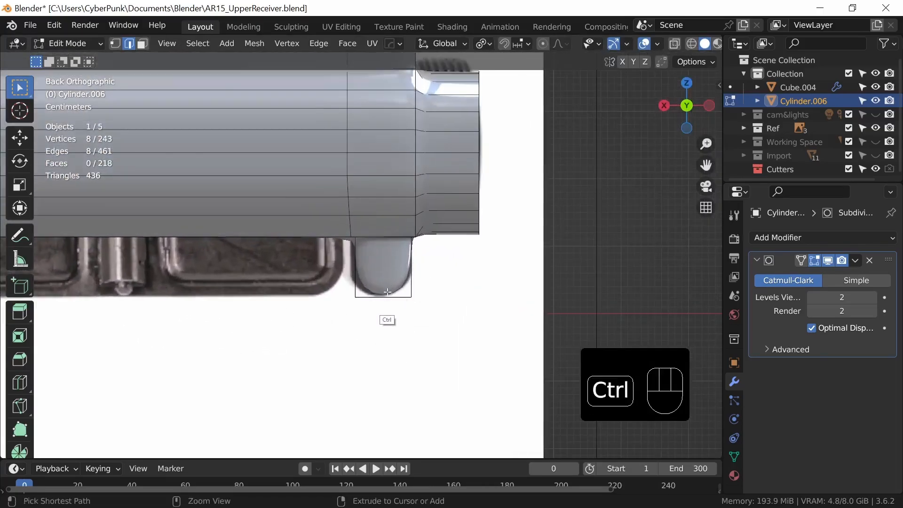
key(ctrl+r)
click(387, 290)
click(389, 287)
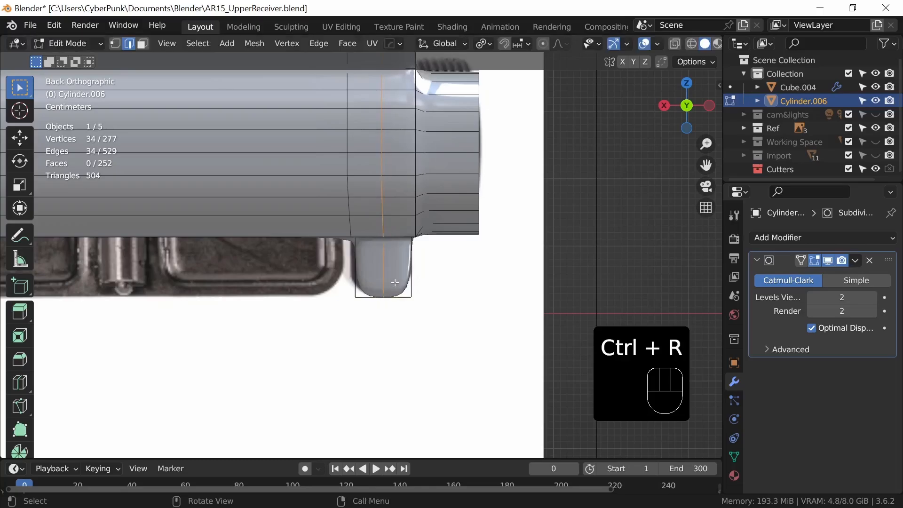
key(ctrl+r)
click(395, 270)
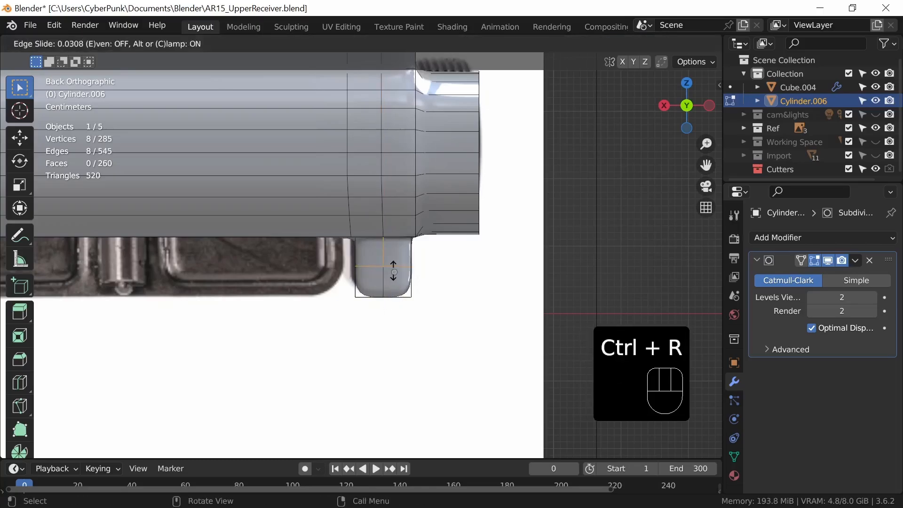
click(399, 267)
Bevel the vertical and horizontal loops of both lugs together by about 0.0247 m with 2 segments, matching the reference pin hole.
alt+shift+click(379, 282)
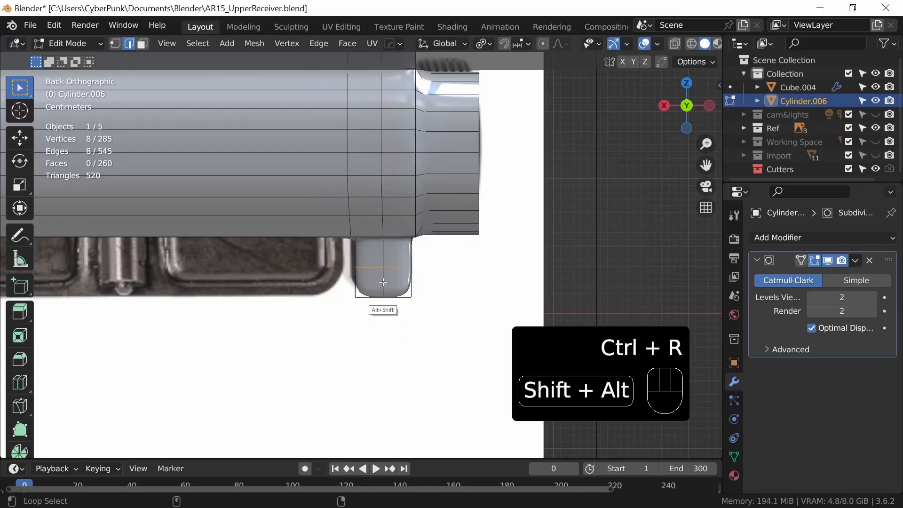
shift+middle_drag(294, 339, 429, 319)
alt+shift+click(213, 254)
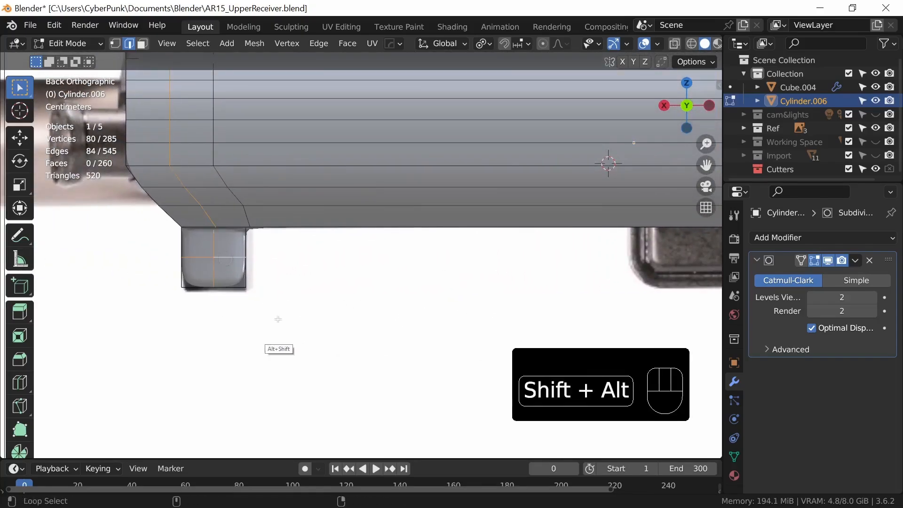
ctrl+middle_drag(276, 316, 198, 338)
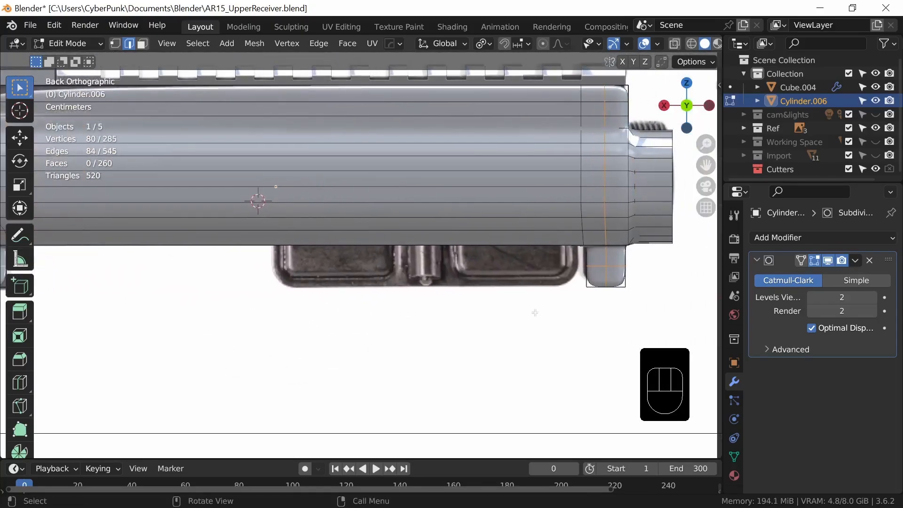
key(alt+z)
shift+middle_drag(625, 295, 446, 243)
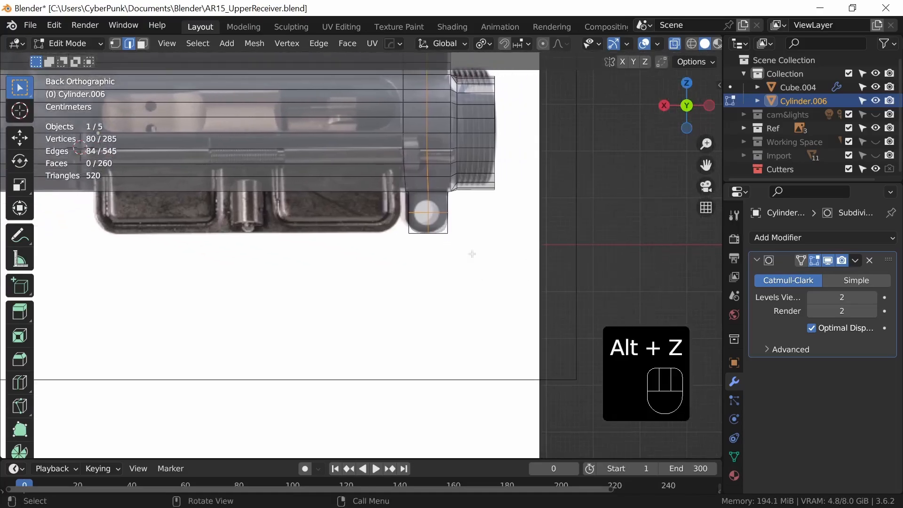
ctrl+middle_drag(495, 313, 423, 312)
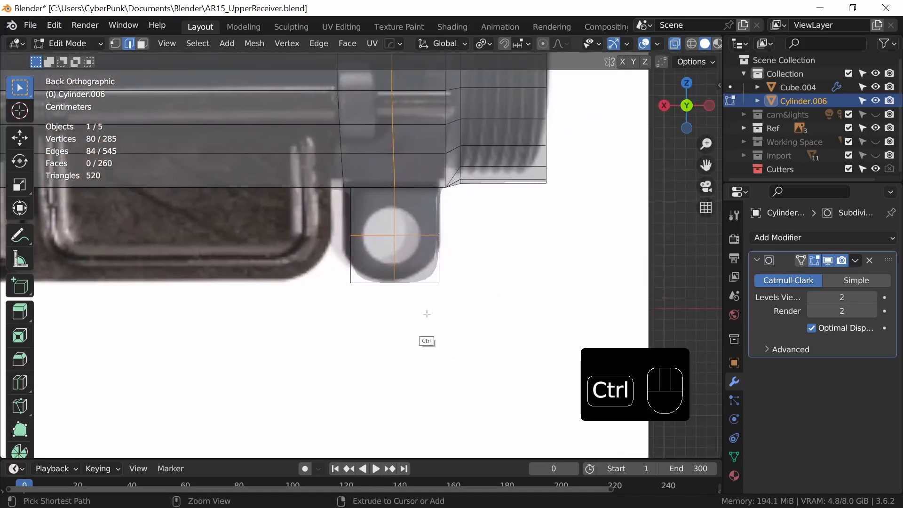
key(ctrl+b)
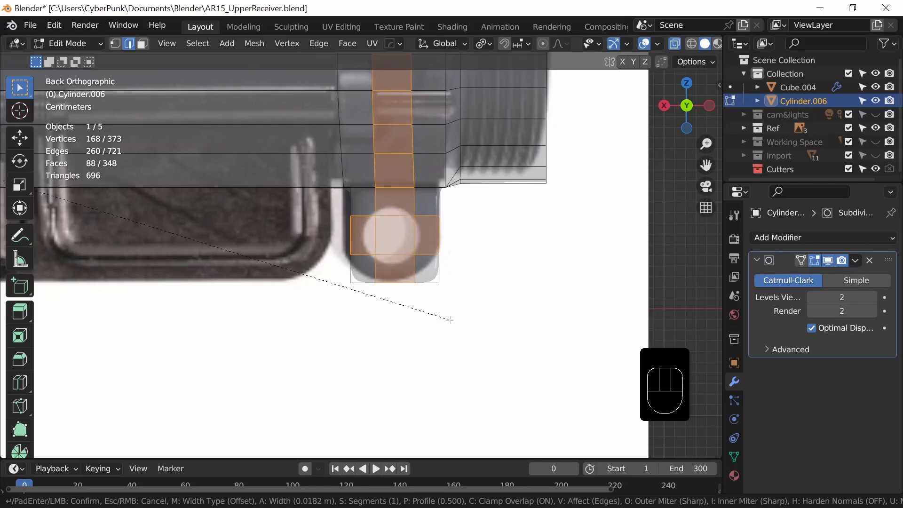
scroll(450, 321, up, 1)
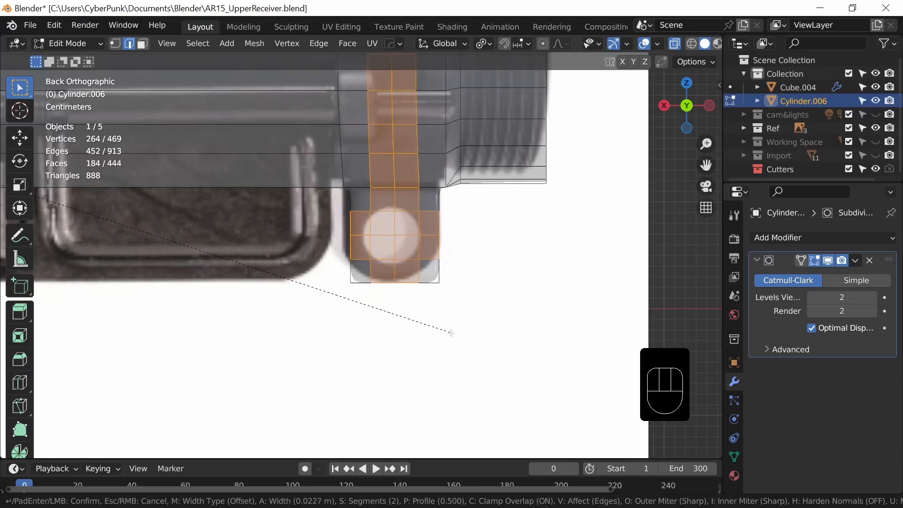
key(shift)
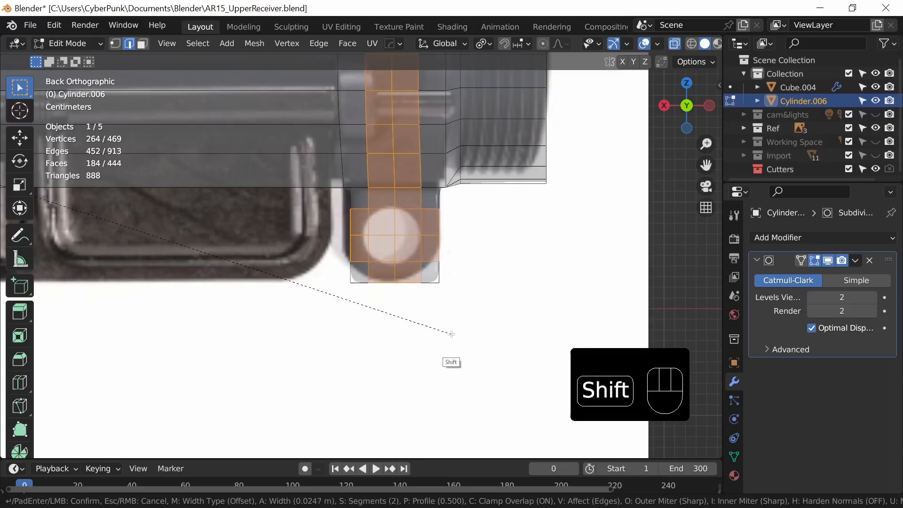
click(451, 335)
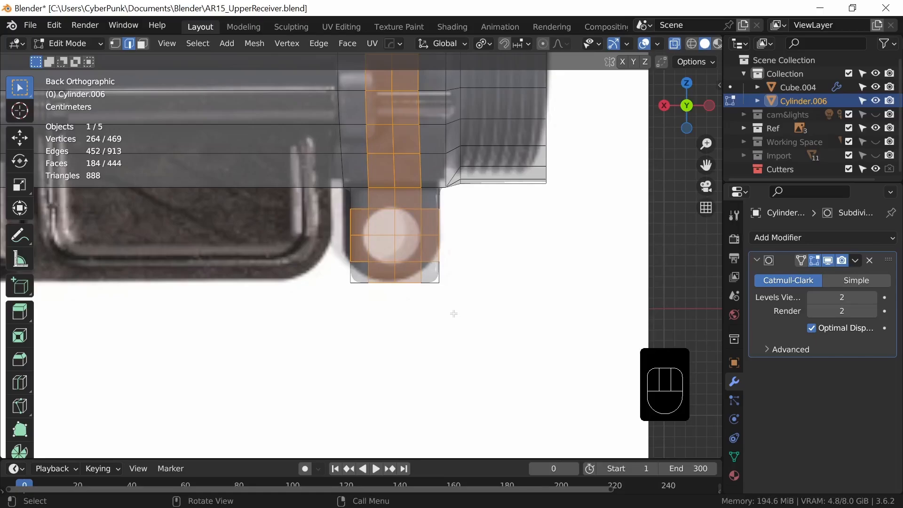
Select the eight faces over the pin hole on both sides of the threaded-end lug and round them with LoopTools Circle.
key(3)
click(405, 247)
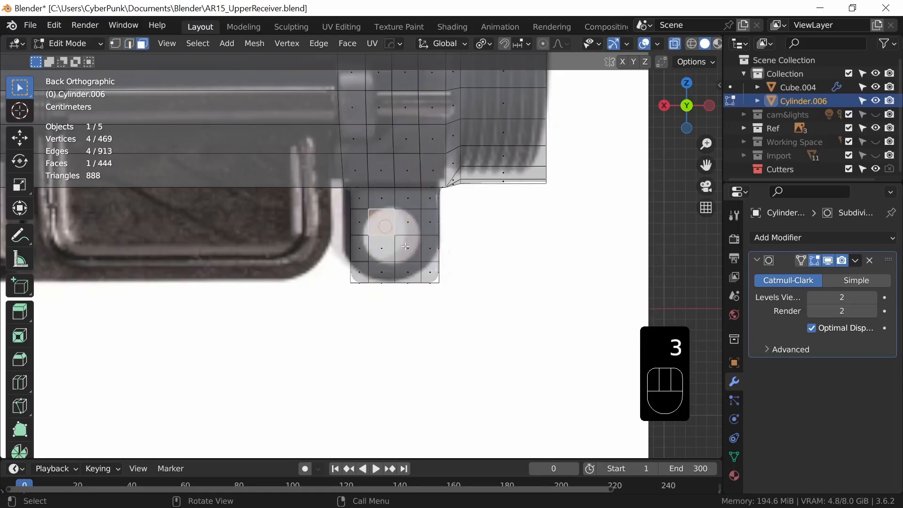
key(c)
mouse_move(403, 235)
mouse_down()
mouse_move(383, 247)
mouse_move(390, 227)
mouse_up()
right_click(404, 243)
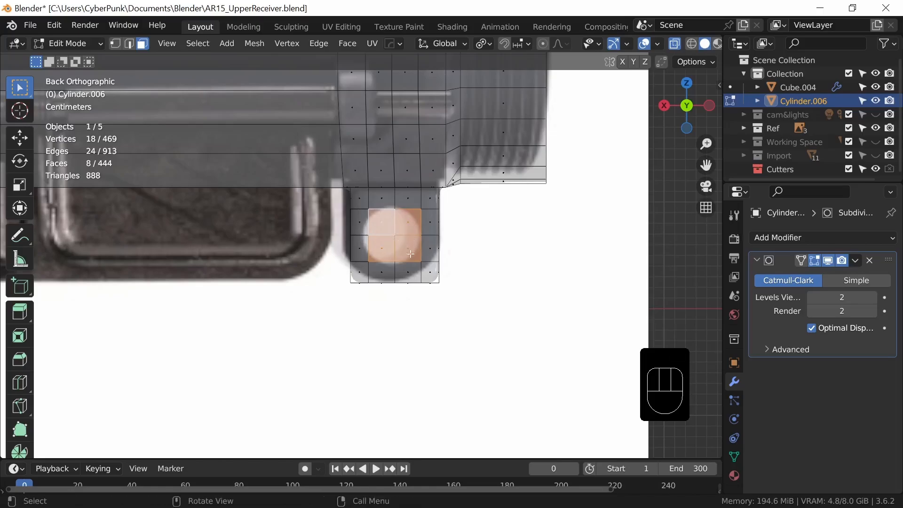
middle_drag(422, 312, 466, 305)
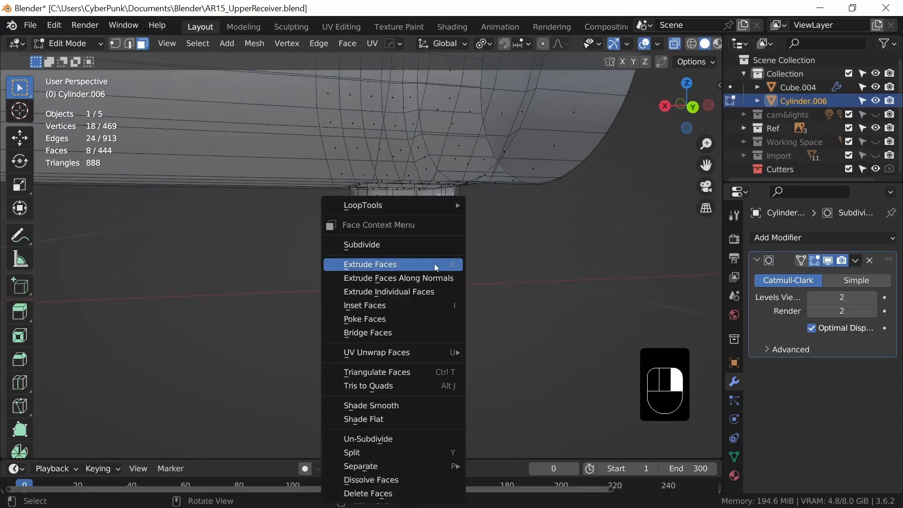
right_click(434, 262)
mouse_move(432, 205)
click(517, 216)
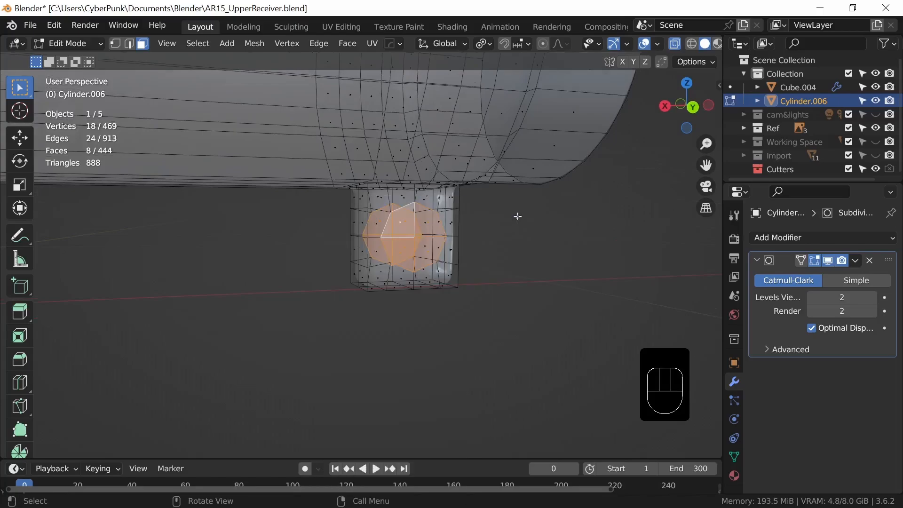
Bridge the rounded faces of the threaded-end lug into a through hole with LoopTools and inspect it in Object Mode without X-ray.
middle_drag(488, 296, 430, 264)
right_click(430, 264)
mouse_move(432, 205)
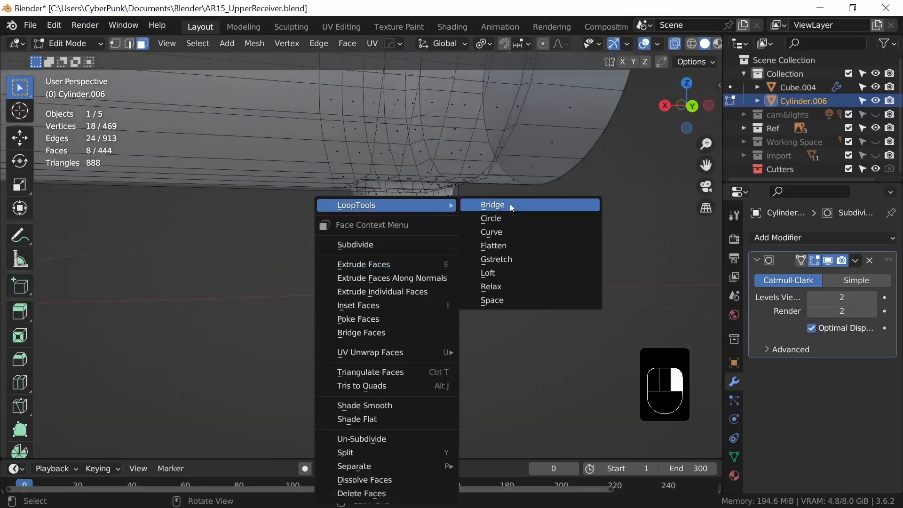
click(510, 205)
key(Tab)
middle_drag(494, 308, 375, 336)
key(alt+z)
middle_drag(306, 327, 478, 325)
Round the eight faces over the slanted-end lug's pin hole with LoopTools Circle and bridge them into a through hole.
key(Tab)
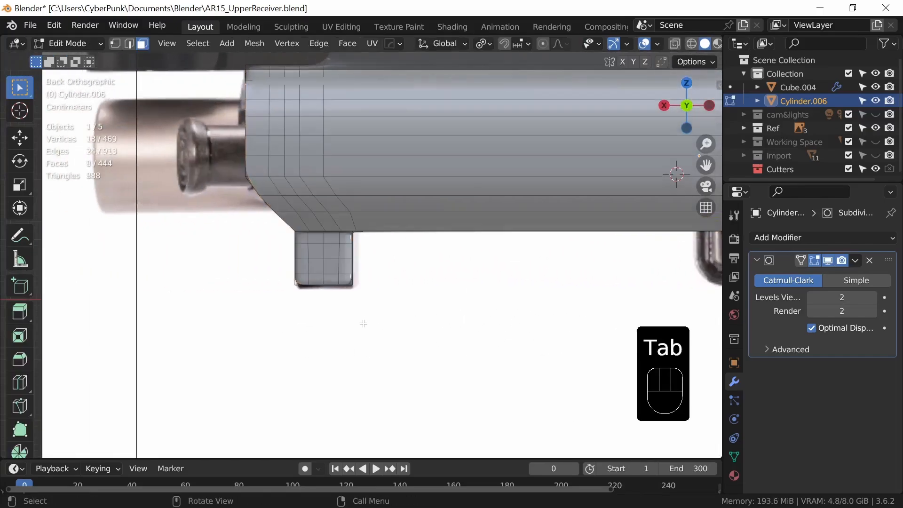
scroll(352, 279, up, 2)
key(alt+z)
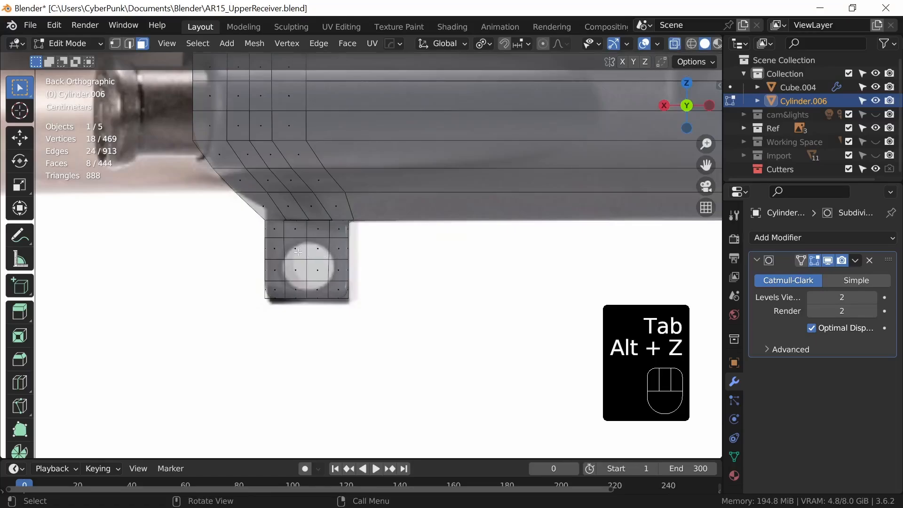
key(c)
drag(305, 271, 301, 261)
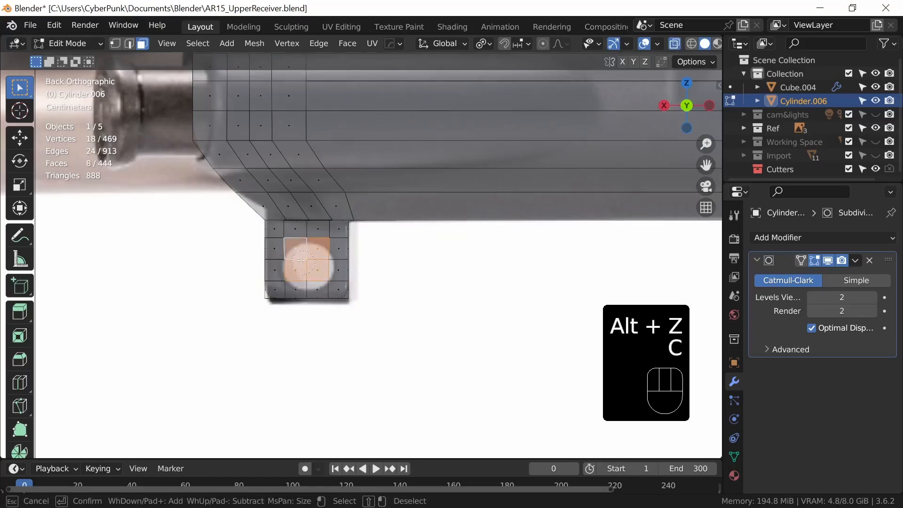
right_click(313, 264)
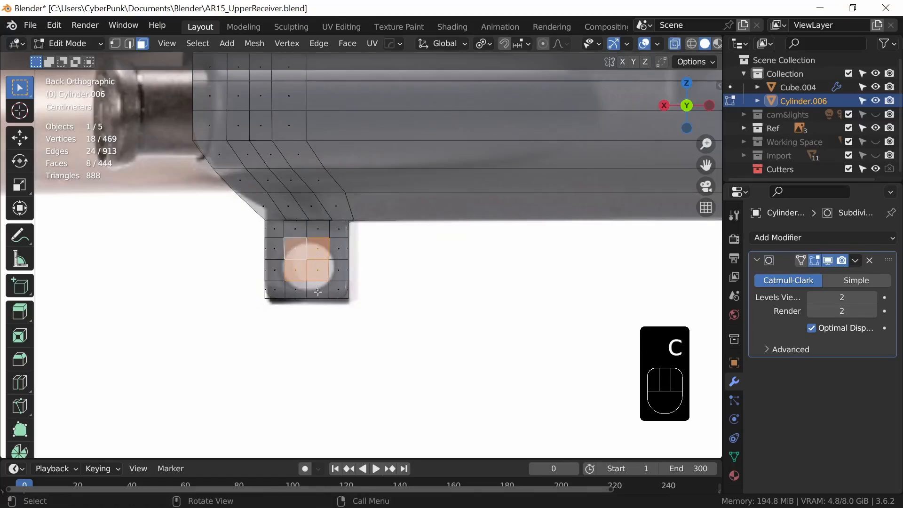
middle_drag(318, 292, 301, 244)
right_click(301, 244)
mouse_move(358, 205)
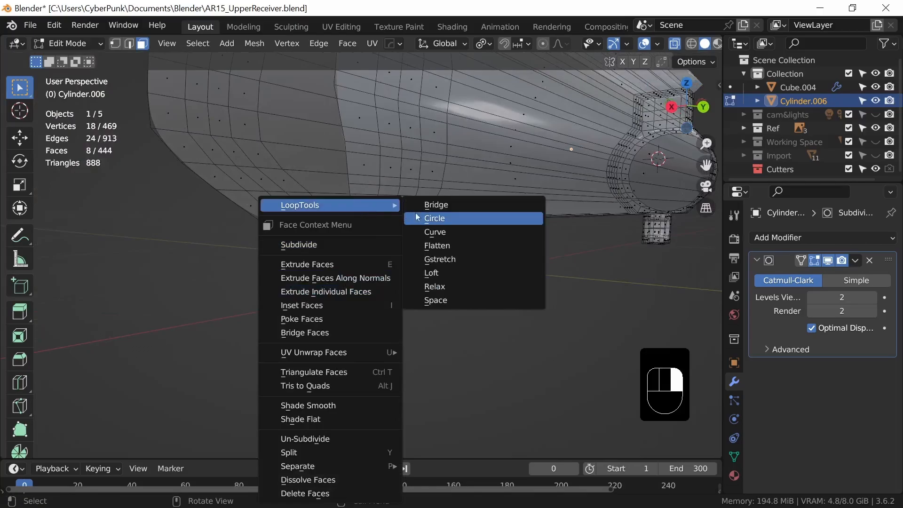
click(447, 218)
right_drag(365, 282, 444, 205)
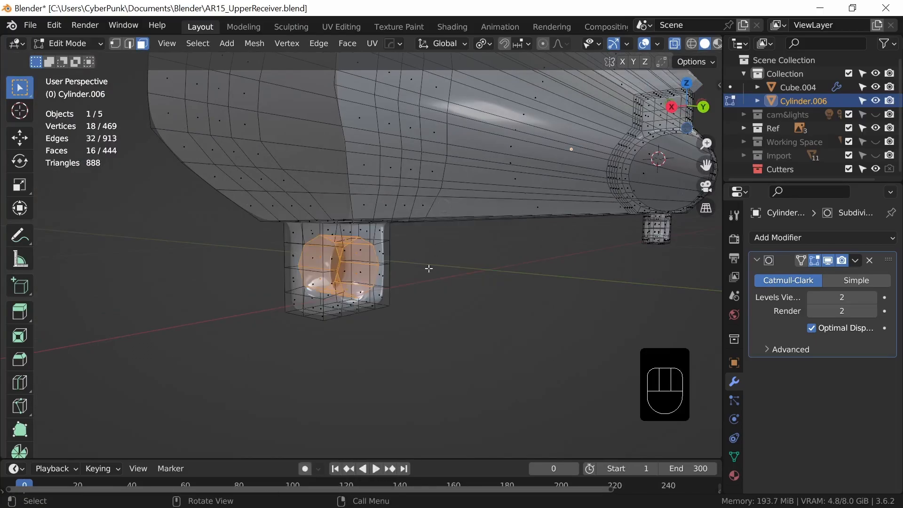
Turn off X-ray display and inspect the slanted-end lug's through hole in Object Mode and Edit Mode.
click(55, 25)
middle_drag(460, 309, 406, 345)
key(Tab)
key(alt+z)
key(Tab)
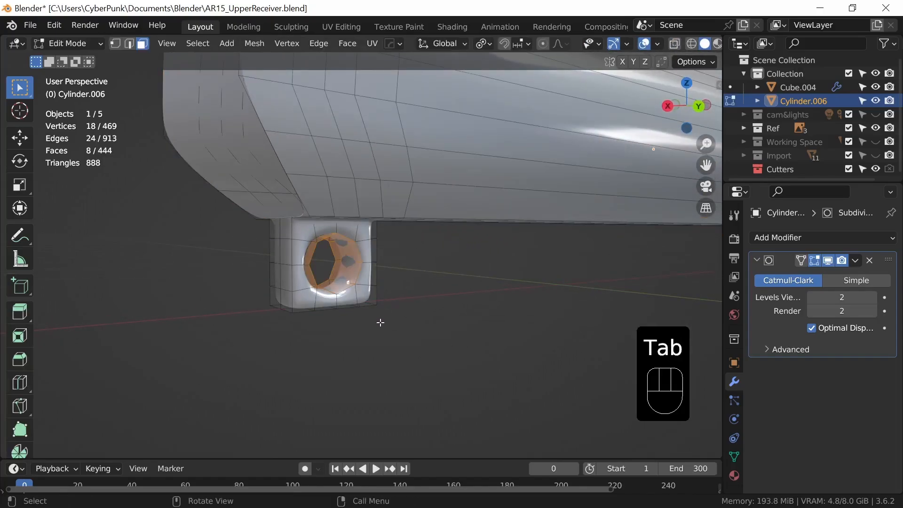
middle_drag(379, 310, 394, 304)
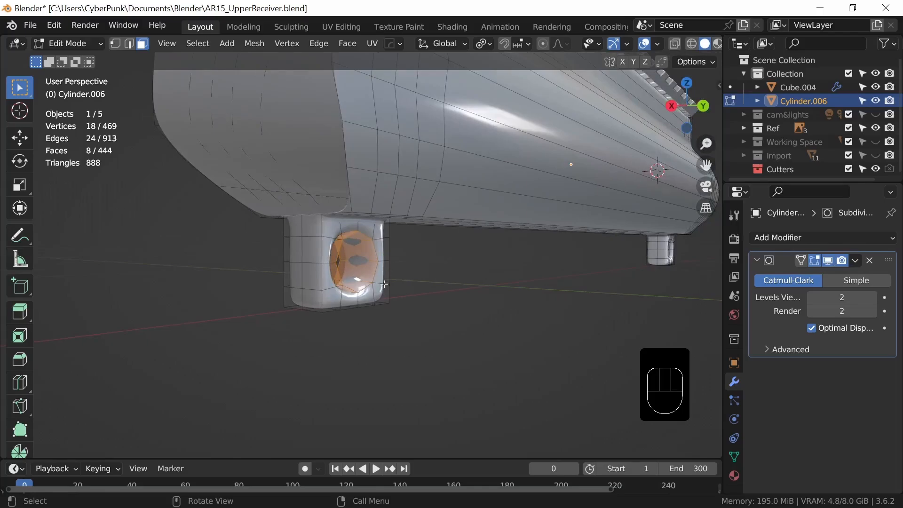
Try a loop cut running lengthwise along the inner wall of the slanted-end lug's pin hole, and undo it.
key(ctrl+r)
click(372, 278)
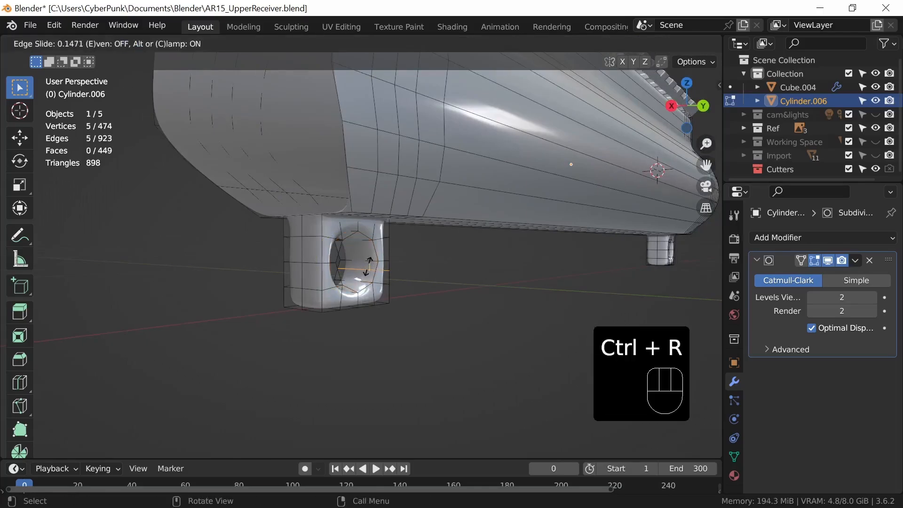
click(376, 265)
key(ctrl+z)
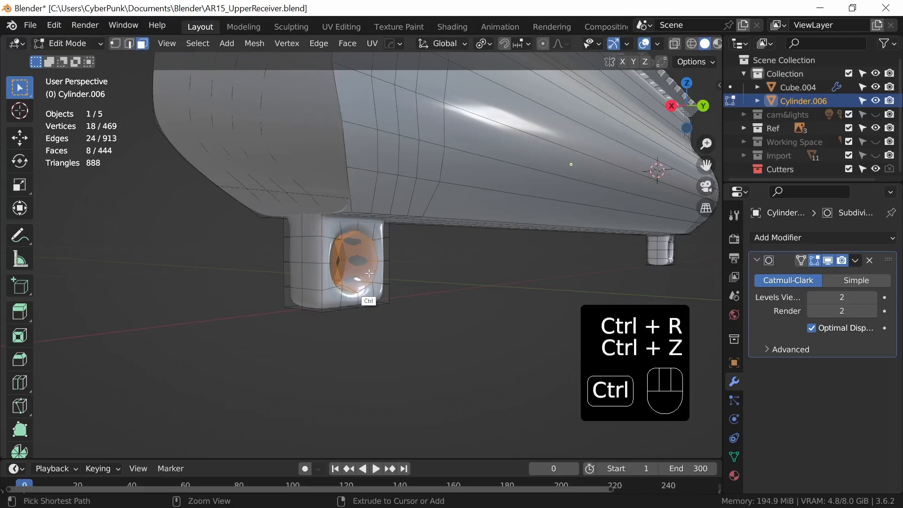
Cut an edge loop around the inner wall of the slanted-end lug's hole and bevel it about 0.0256 m with 1 segment, hiding subdivision meanwhile.
key(ctrl+r)
click(367, 265)
click(368, 264)
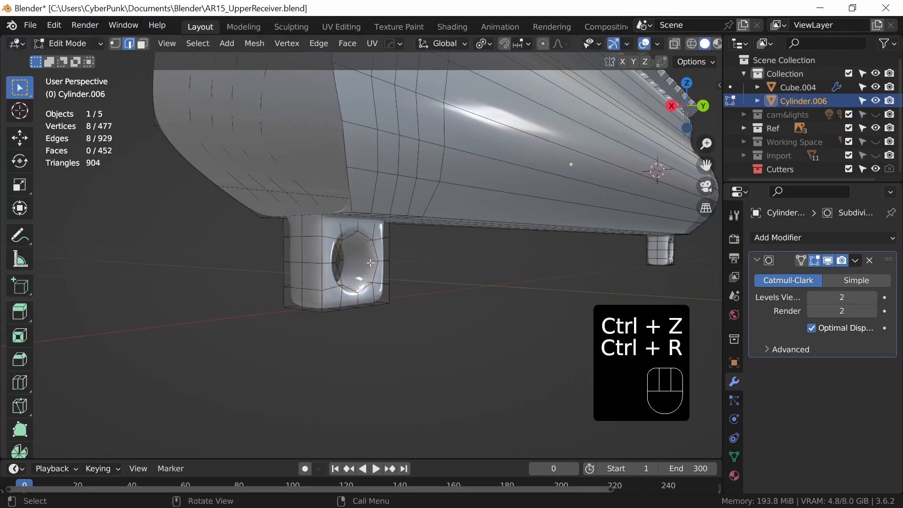
click(828, 260)
key(ctrl+b)
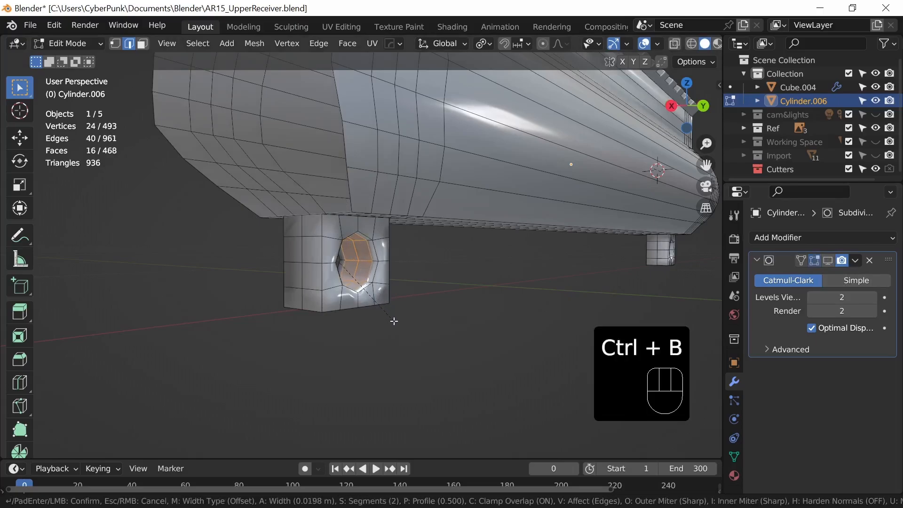
scroll(394, 322, down, 1)
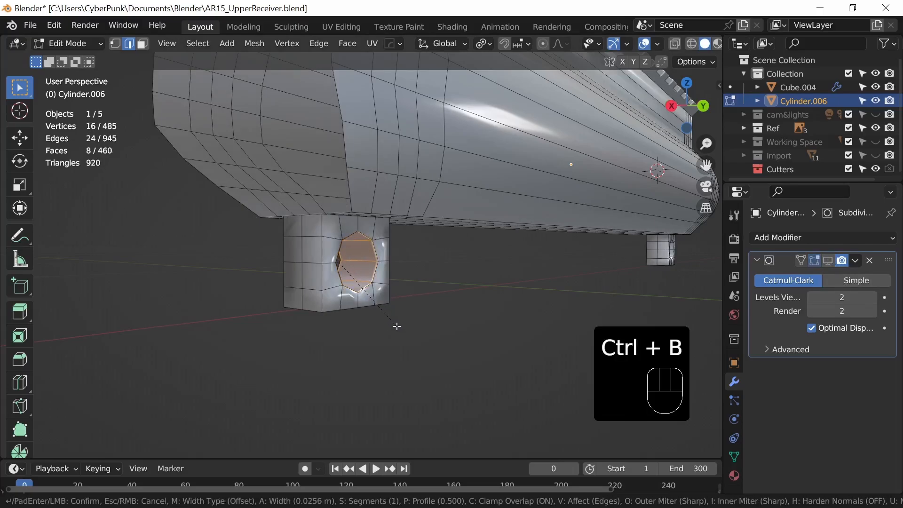
shift+click(396, 323)
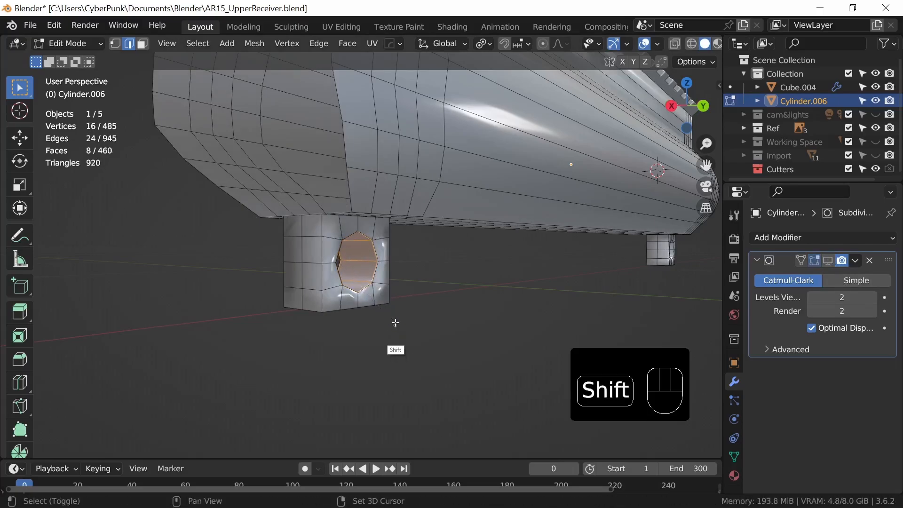
click(828, 260)
Add a supporting edge loop close to the slanted-end lug's bottom edge and inspect the smoothed lug in Object Mode.
middle_drag(503, 348, 433, 333)
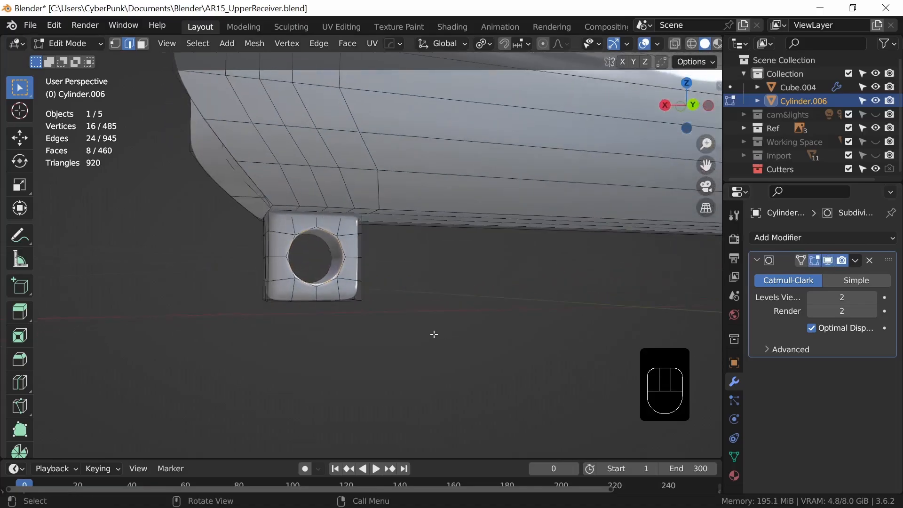
key(ctrl+r)
click(343, 292)
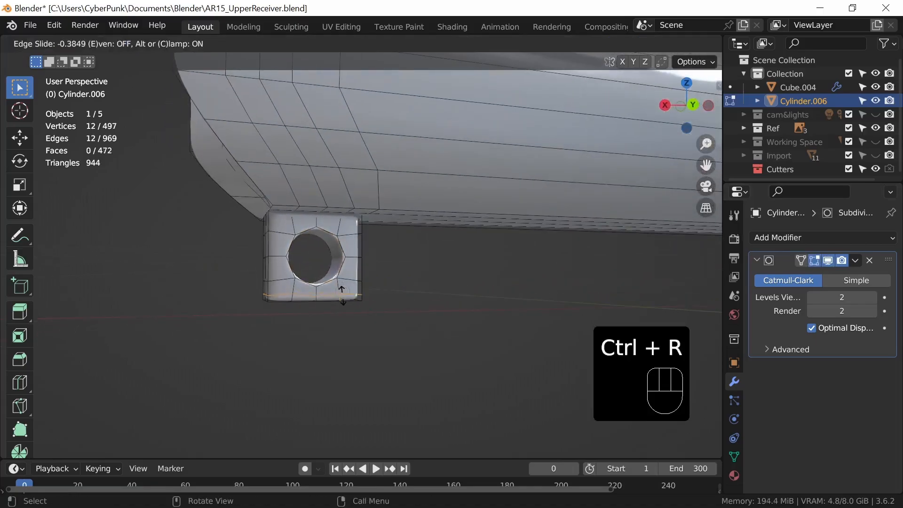
click(343, 295)
key(Tab)
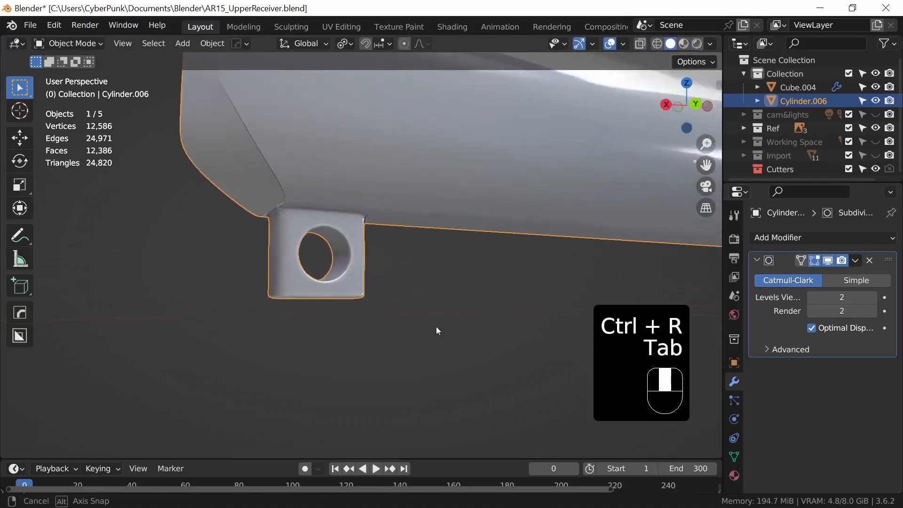
middle_drag(437, 326, 358, 338)
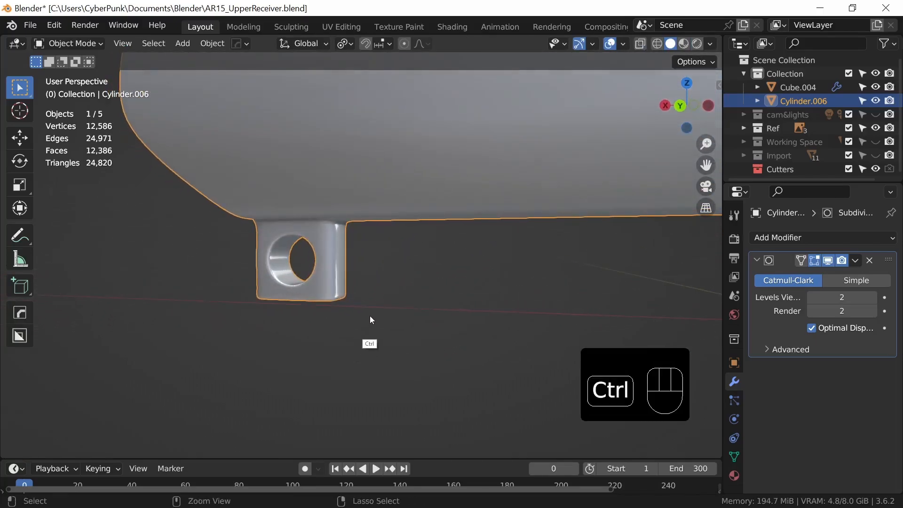
Undo the bottom supporting loop, the hole bevel and the hole's loop cut on the slanted-end lug.
key(ctrl+z)
key(ctrl+z)
key(ctrl+z)
key(ctrl+z)
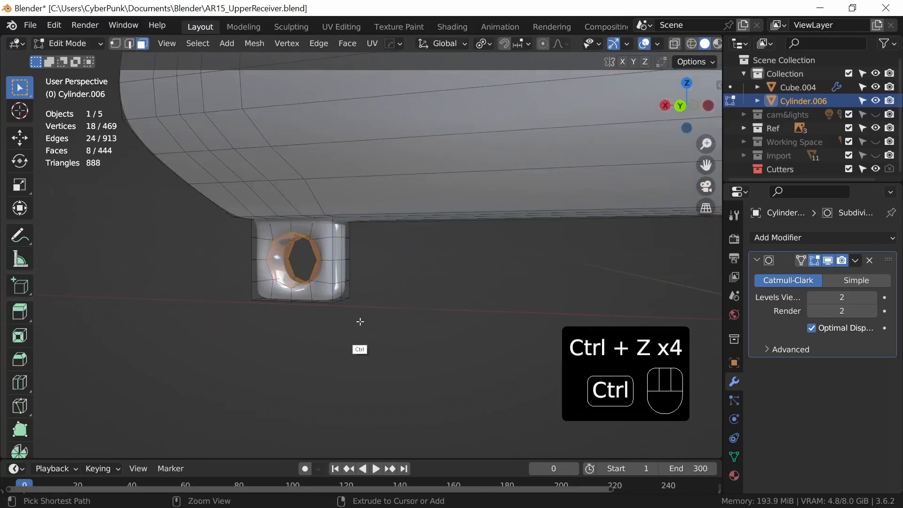
key(ctrl+z)
In X-ray back view, cut a vertical edge loop around the receiver body just beyond the reference ejection port's rear end.
middle_drag(359, 326, 446, 324)
key(alt+z)
key(Tab)
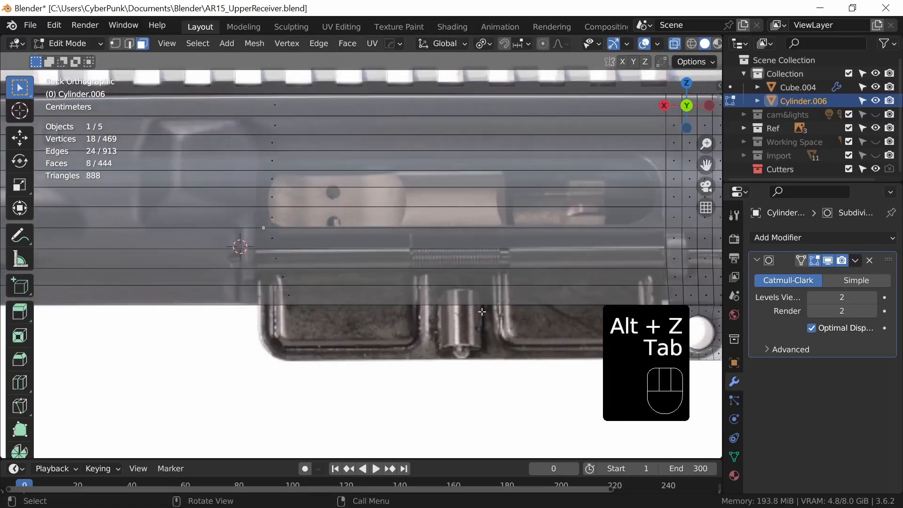
shift+middle_drag(546, 325, 517, 363)
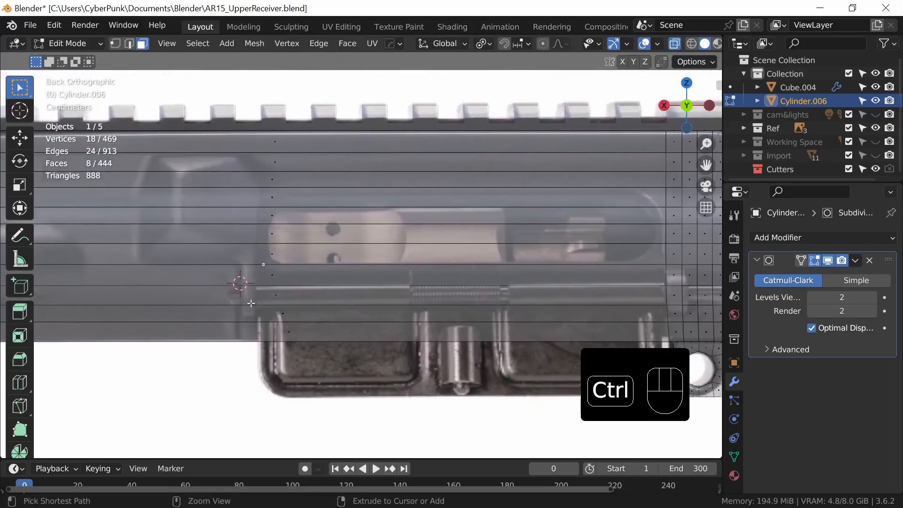
key(ctrl+r)
click(239, 271)
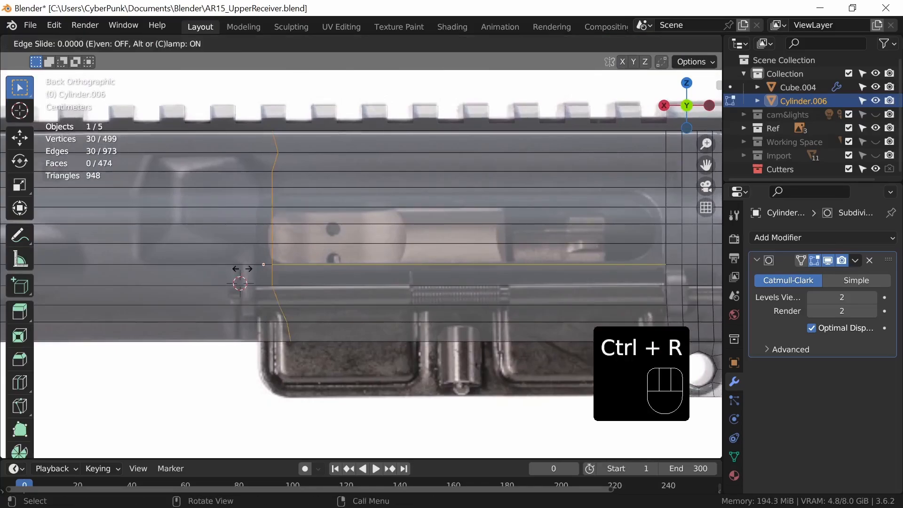
click(226, 300)
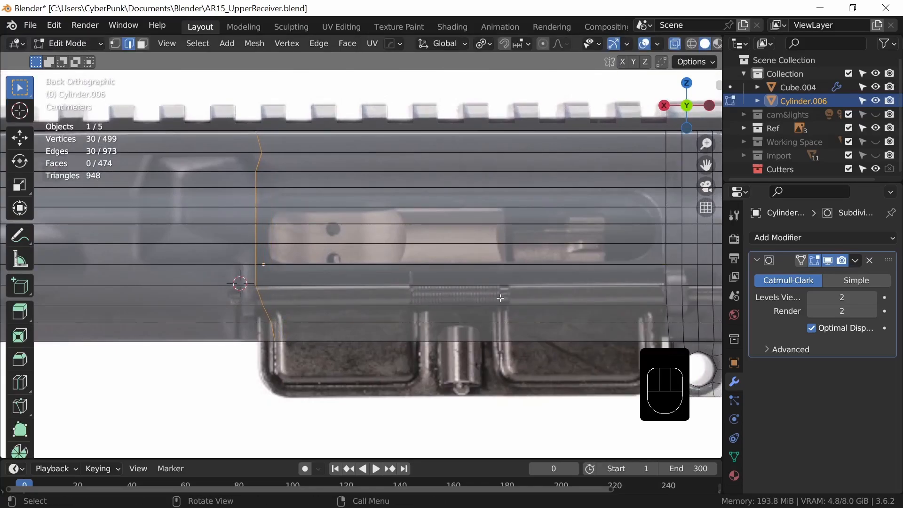
Select the four stacked long faces covering the reference ejection port, with X-ray and subdivision display off.
shift+middle_drag(500, 297, 393, 314)
key(3)
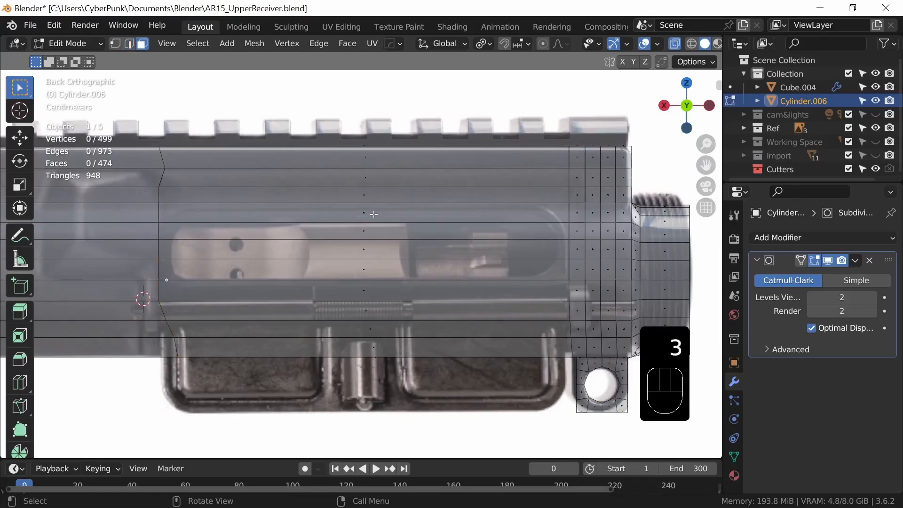
key(alt+z)
alt+click(374, 215)
key(alt+z)
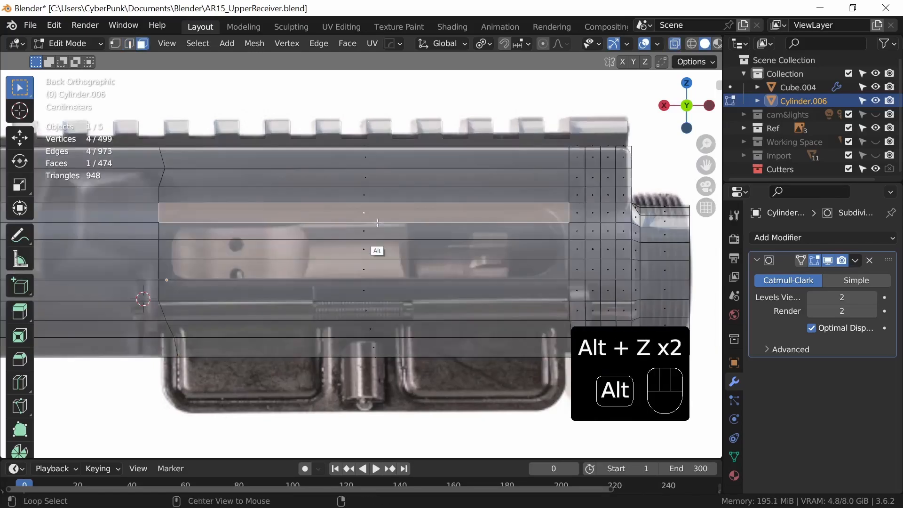
key(alt+z)
ctrl+click(372, 272)
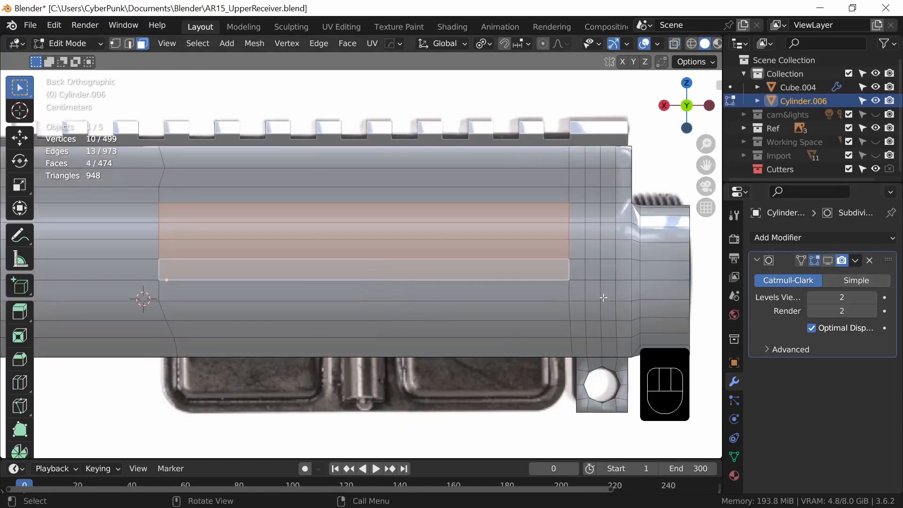
Inset the four ejection port faces by about 0.0072 m.
middle_drag(500, 331, 473, 364)
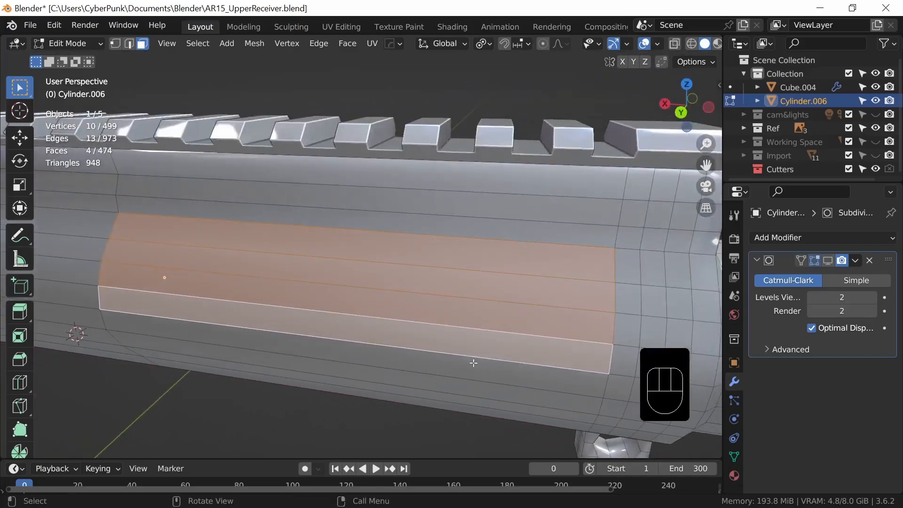
key(i)
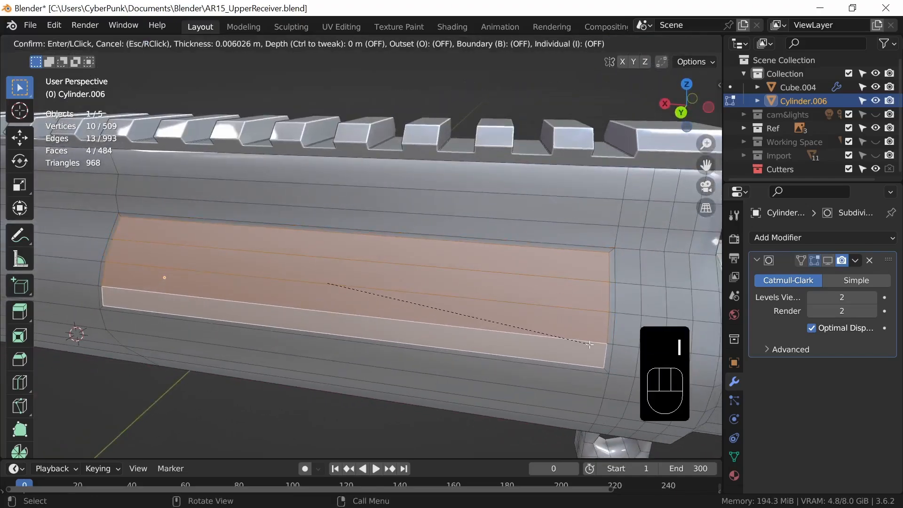
key(shift)
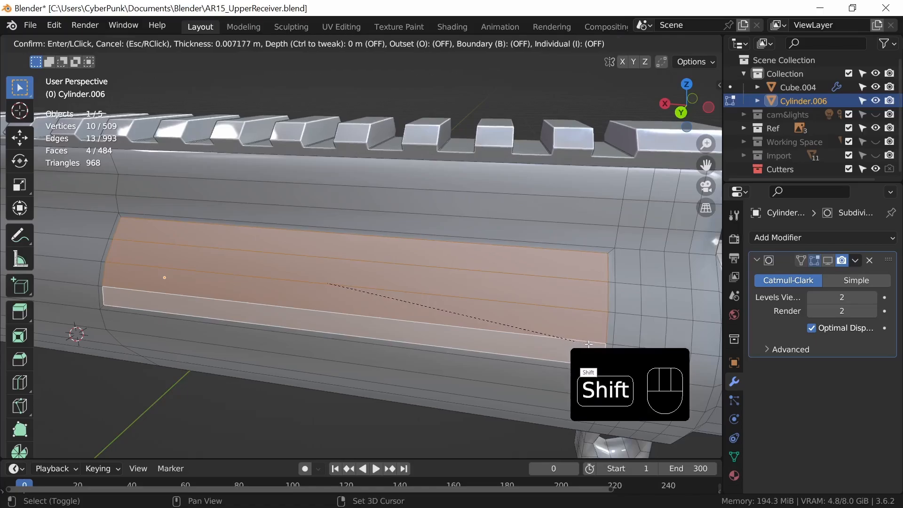
click(589, 347)
middle_drag(592, 360, 516, 322)
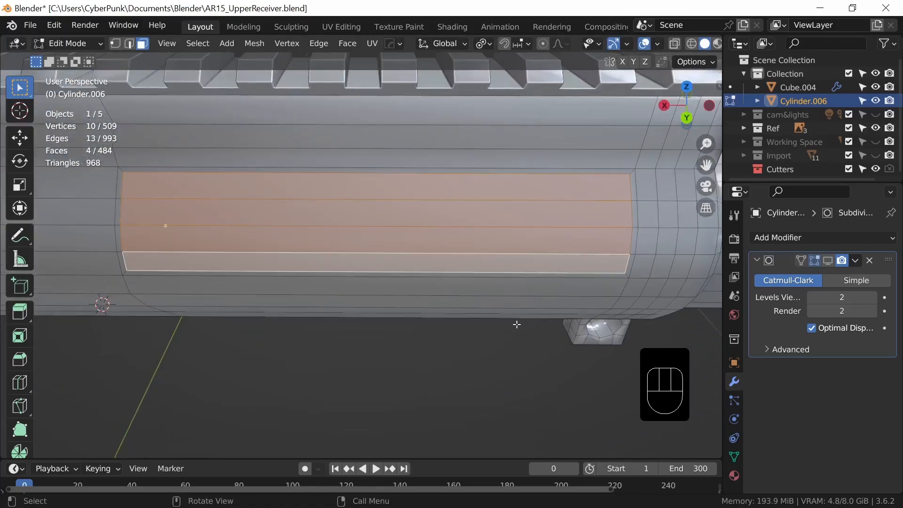
Deselect the middle vertex at each end of the inset port faces and snap the 3D cursor to the remaining selection.
key(1)
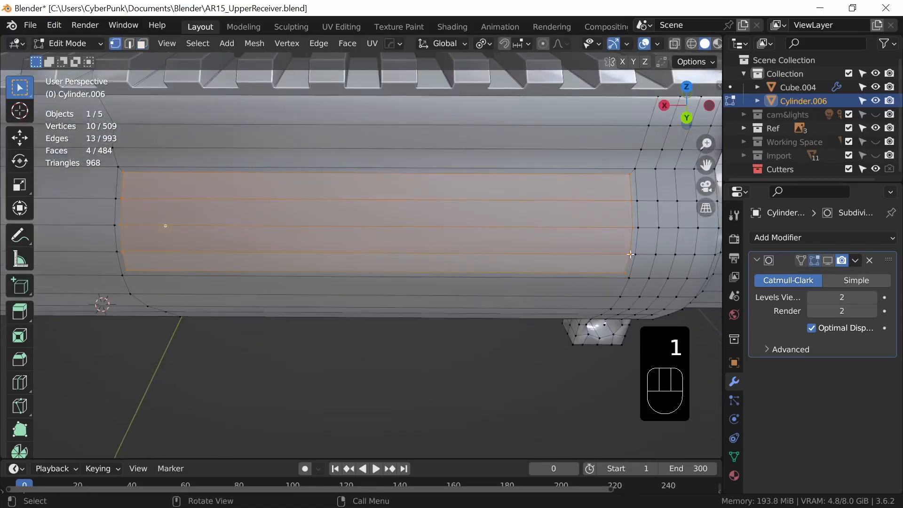
shift+click(632, 234)
shift+click(126, 226)
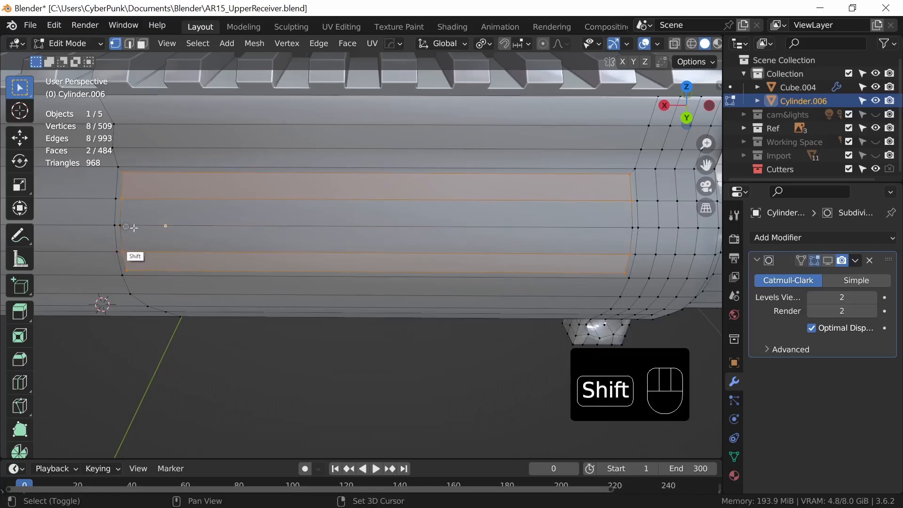
key(shift+s)
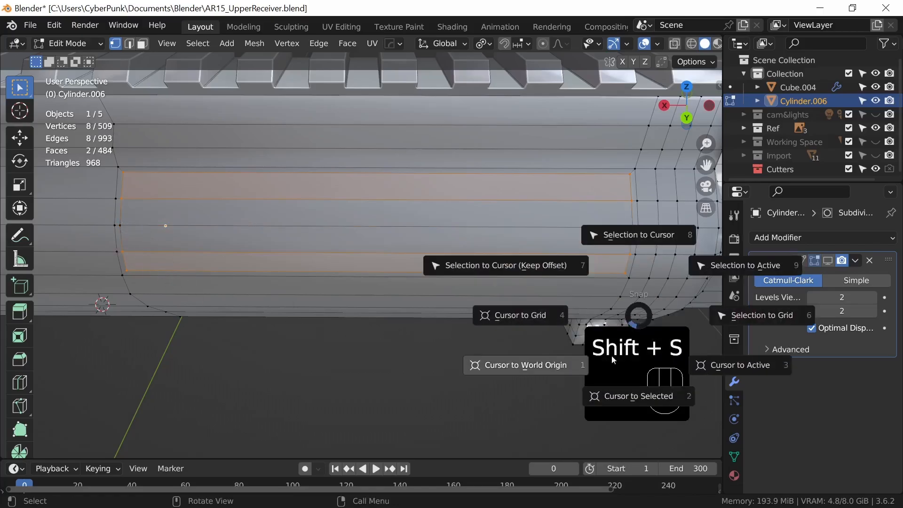
click(621, 396)
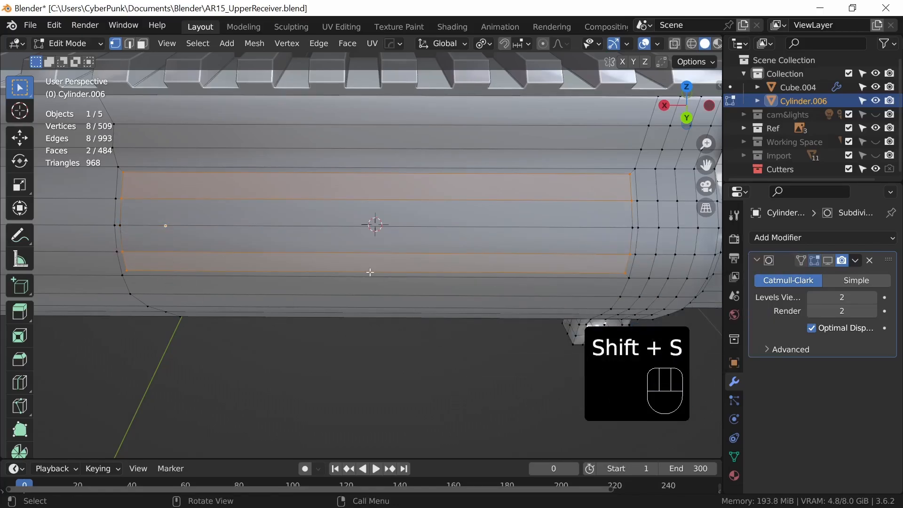
Try scaling the remaining port vertices along X to about 0.976 around the median point, and undo it.
key(s)
key(x)
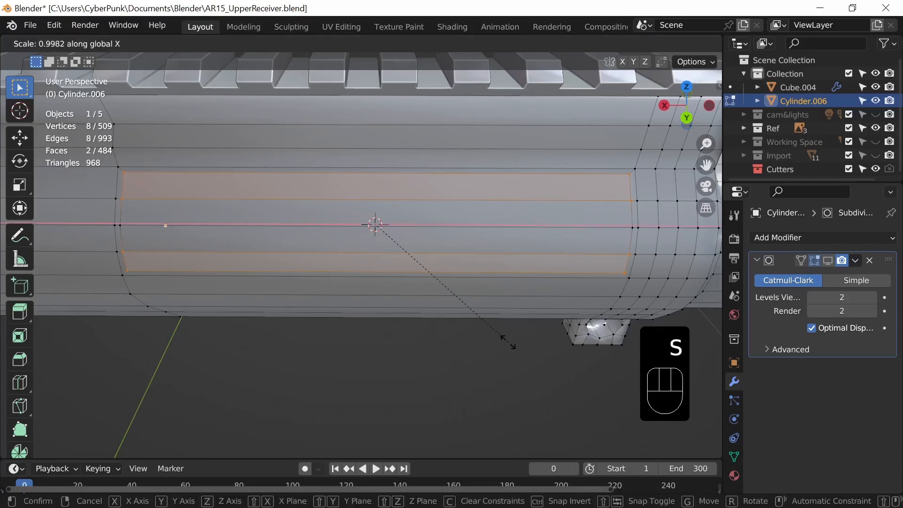
key(shift)
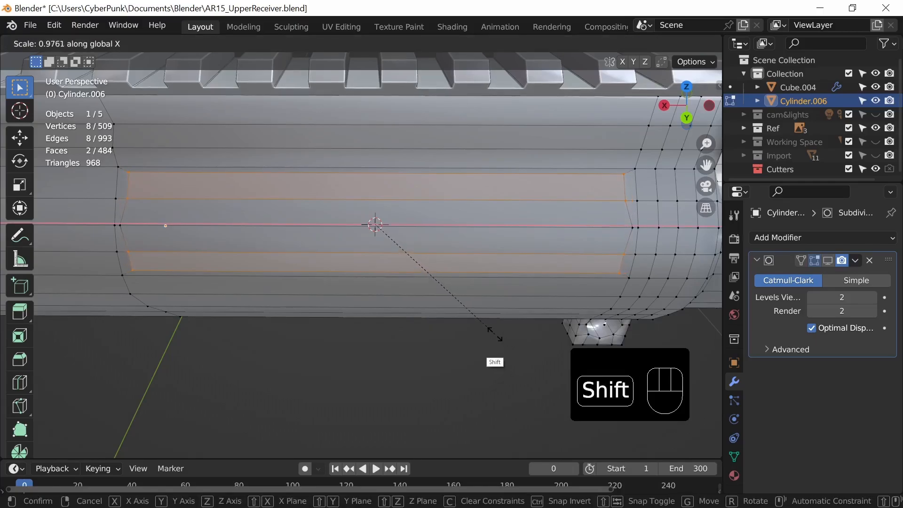
click(496, 337)
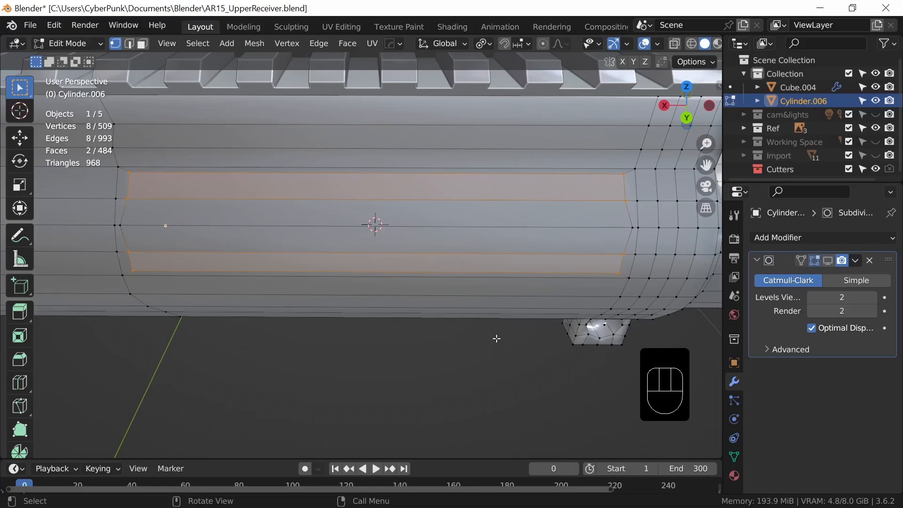
key(ctrl+z)
Set the transform pivot to the 3D Cursor and scale the selected port vertices along X to about 0.98.
click(483, 44)
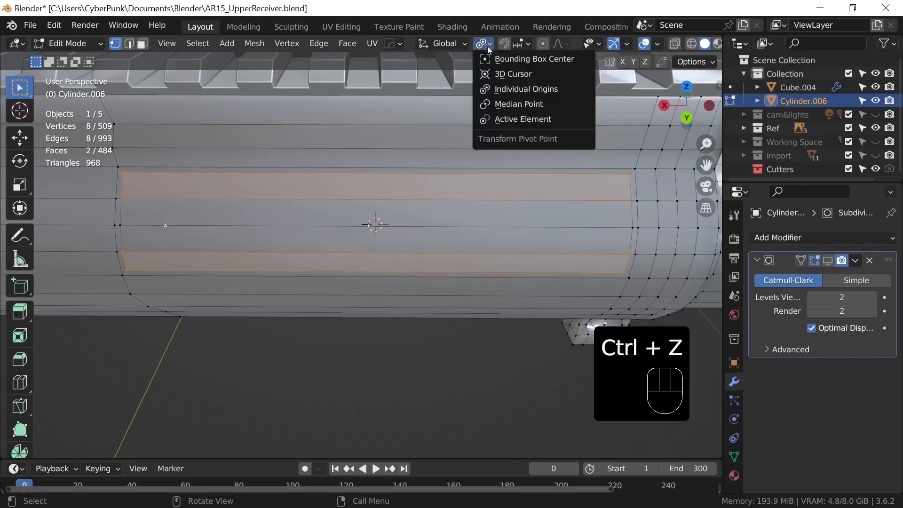
click(509, 74)
key(s)
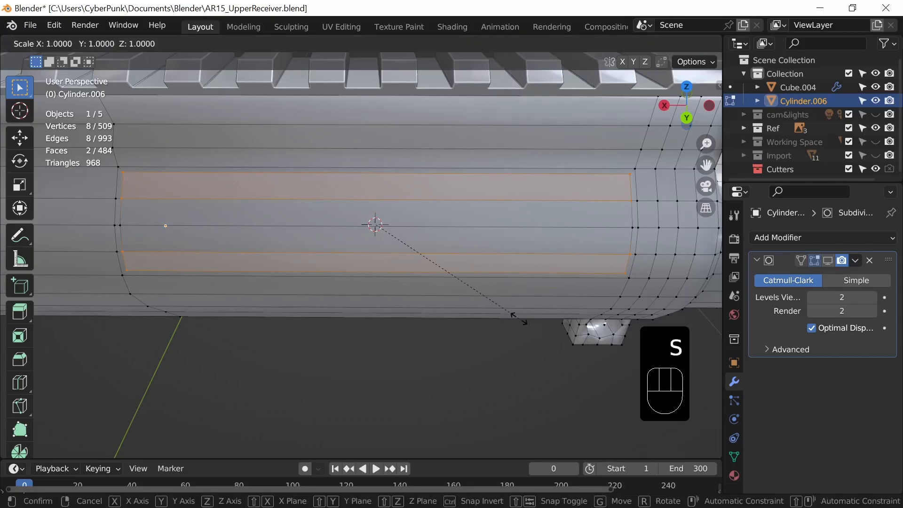
key(x)
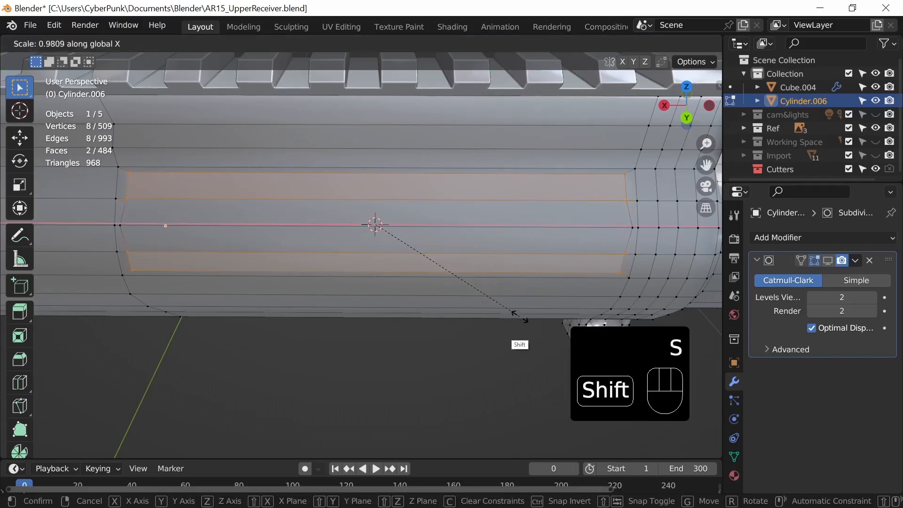
click(511, 311)
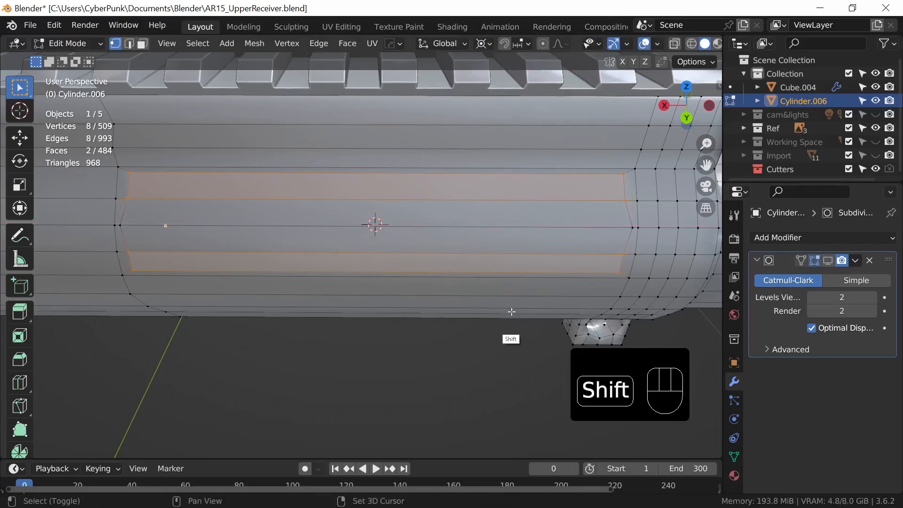
Deselect the four inner vertices at the ends of the port and scale the remaining corner vertices along X to about 0.935.
shift+click(129, 253)
shift+click(128, 198)
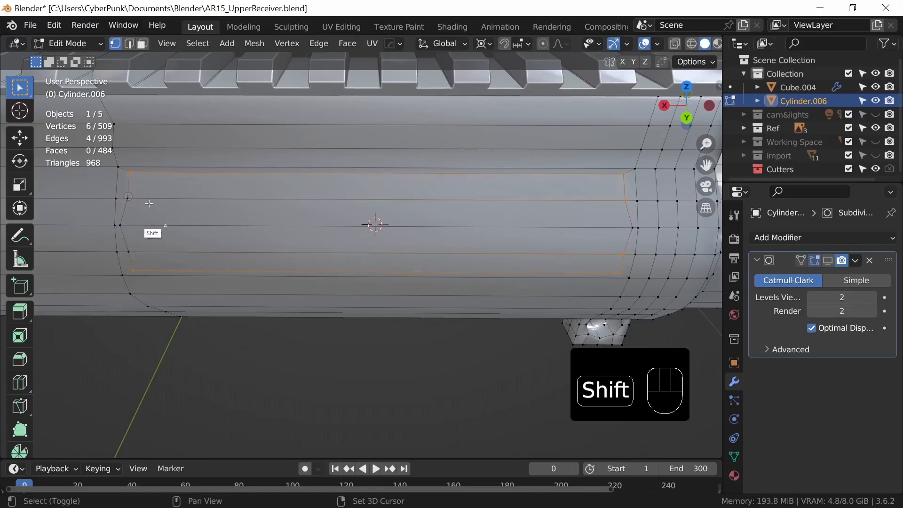
shift+click(624, 255)
shift+click(624, 200)
key(s)
key(x)
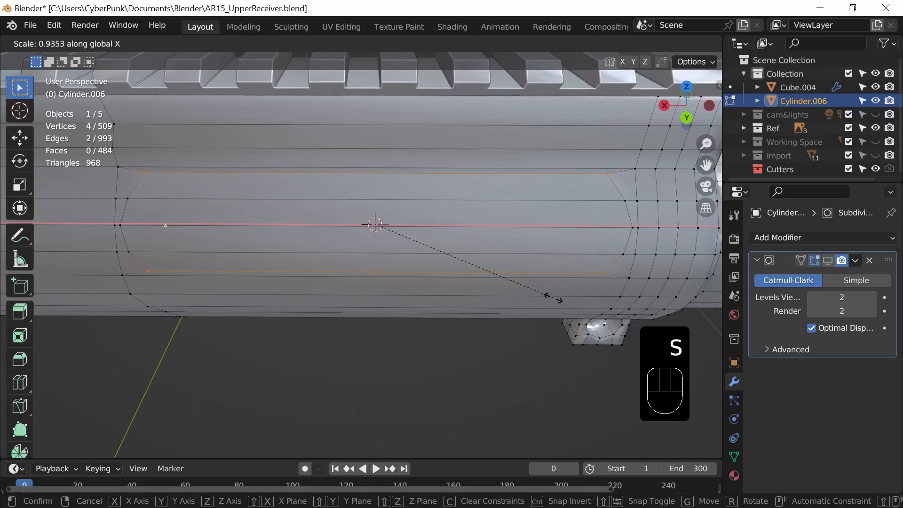
click(554, 298)
Select the four ejection port faces and extrude them inward by about 0.014 m.
middle_drag(552, 298, 499, 322)
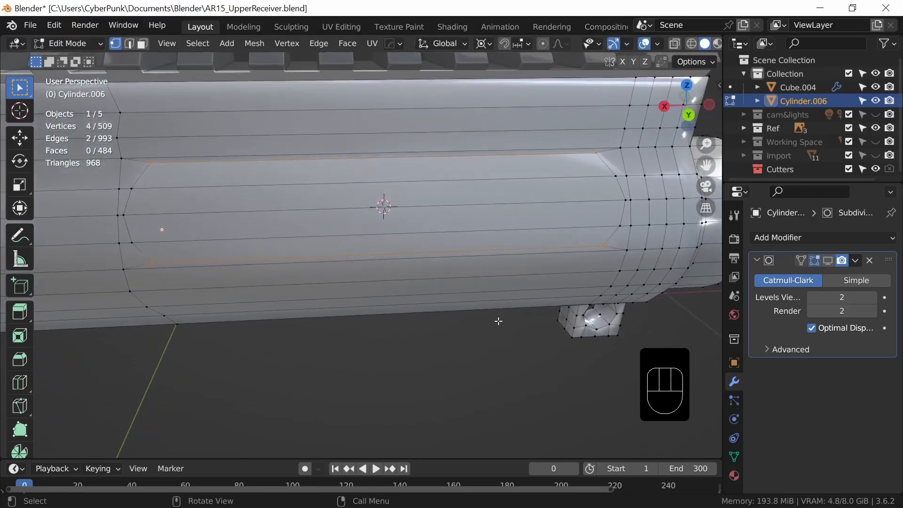
key(3)
click(322, 175)
shift+click(330, 192)
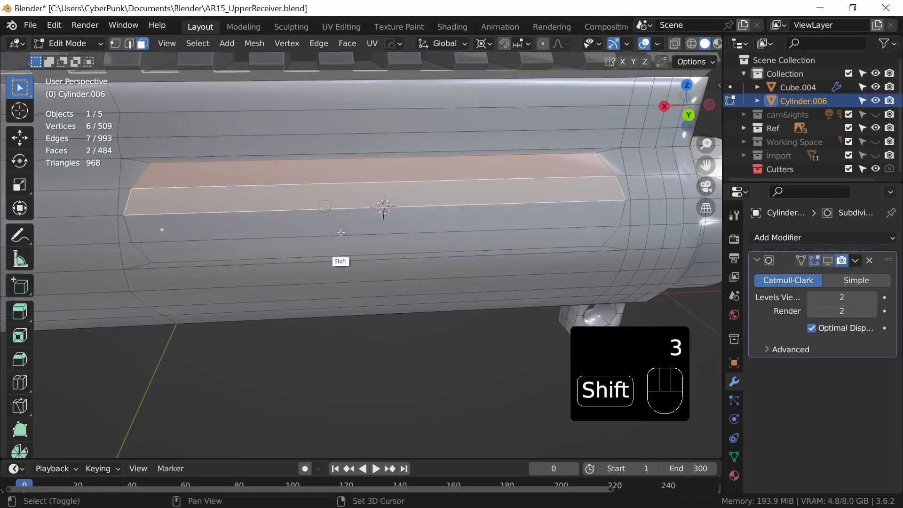
shift+click(325, 217)
shift+click(324, 243)
middle_drag(484, 318, 354, 348)
key(e)
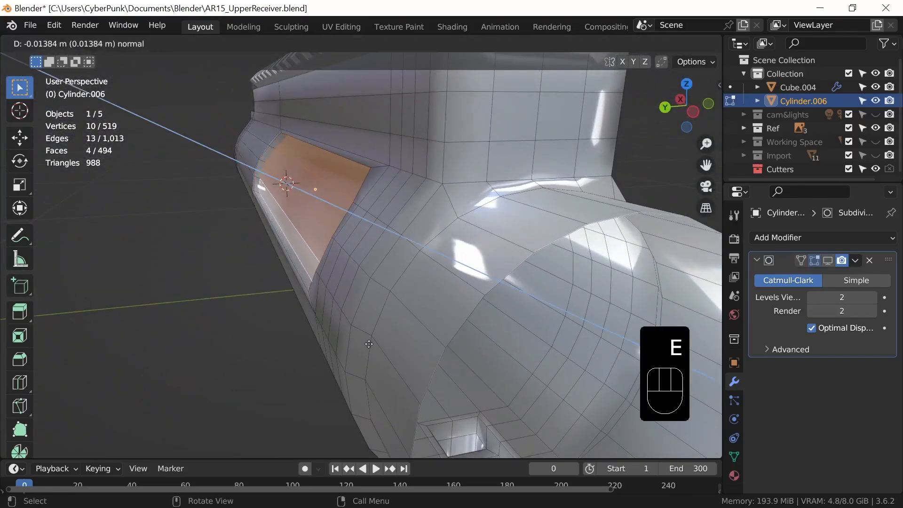
click(366, 345)
Inset the recessed ejection port faces by about 0.006 m.
middle_drag(362, 343, 526, 348)
key(i)
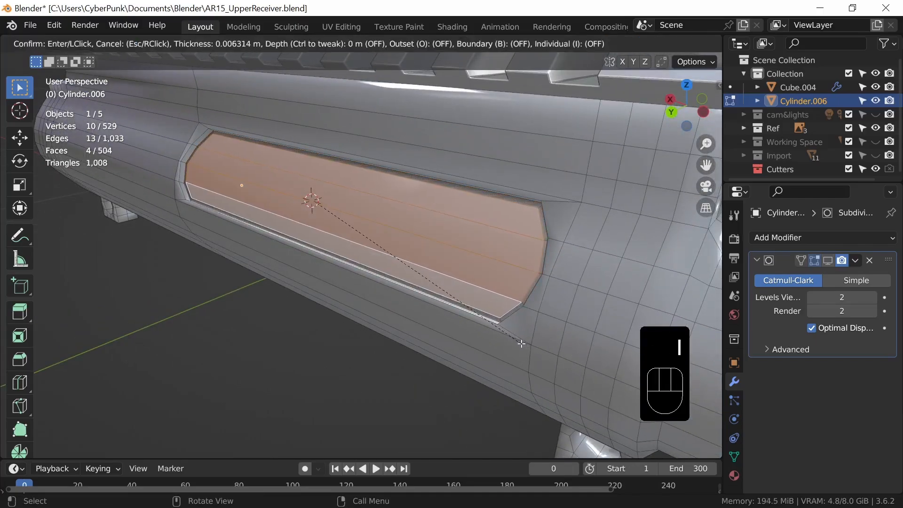
shift+click(523, 343)
Extrude the inset port faces further inward and delete those faces to open the ejection port.
middle_drag(522, 343, 391, 356)
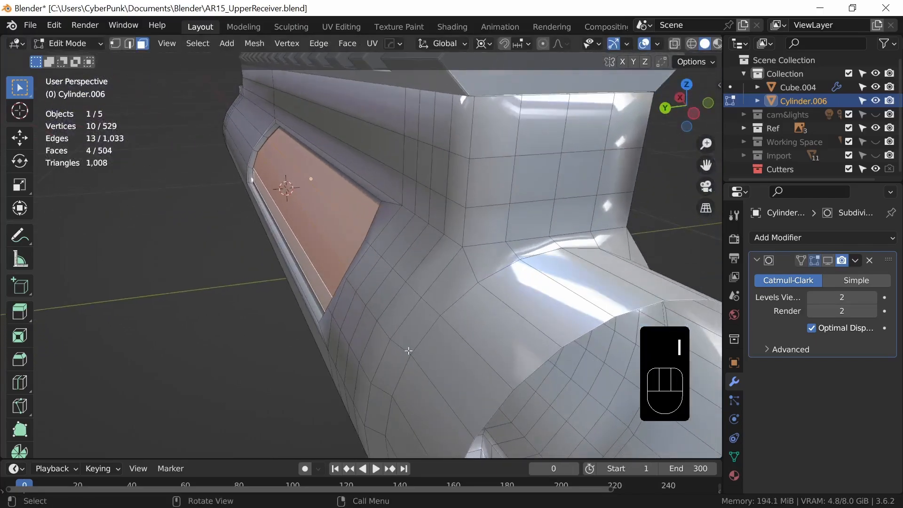
key(e)
click(396, 357)
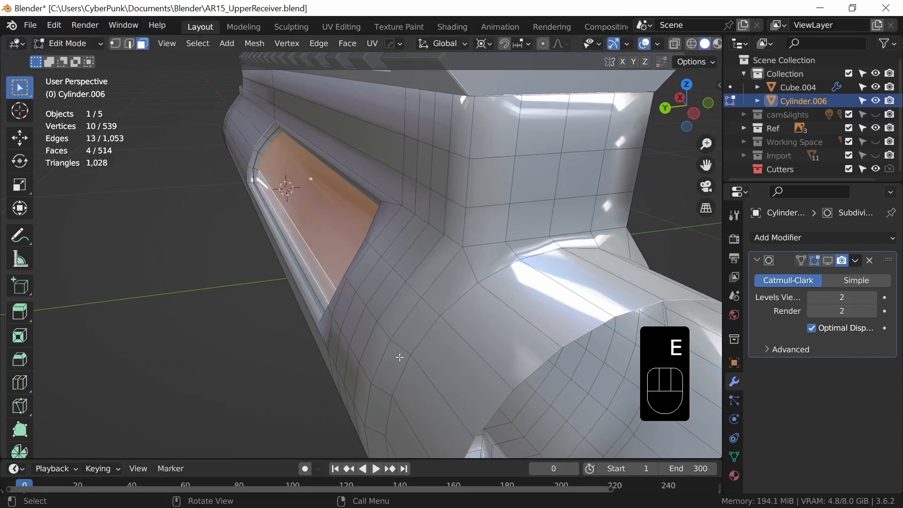
key(x)
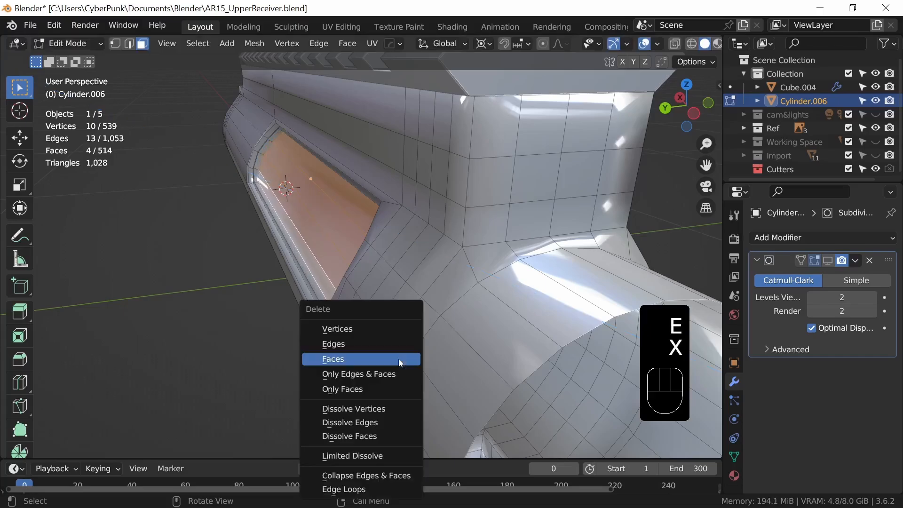
click(366, 360)
Enable the Subdivision modifier's viewport display on the receiver body and return to Edit Mode.
middle_drag(366, 363, 433, 343)
key(Tab)
click(828, 260)
key(Tab)
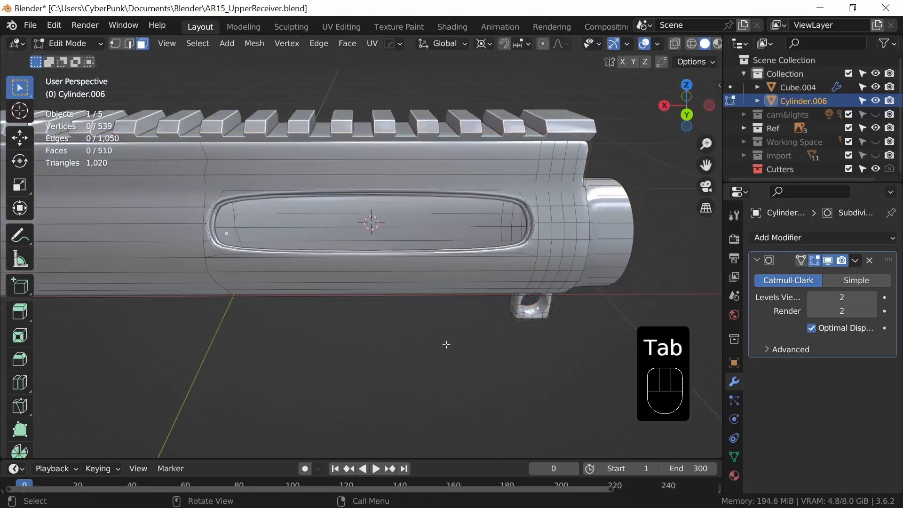
Try adding an edge loop near each end of the ejection port, and undo both cuts.
key(ctrl+r)
click(448, 287)
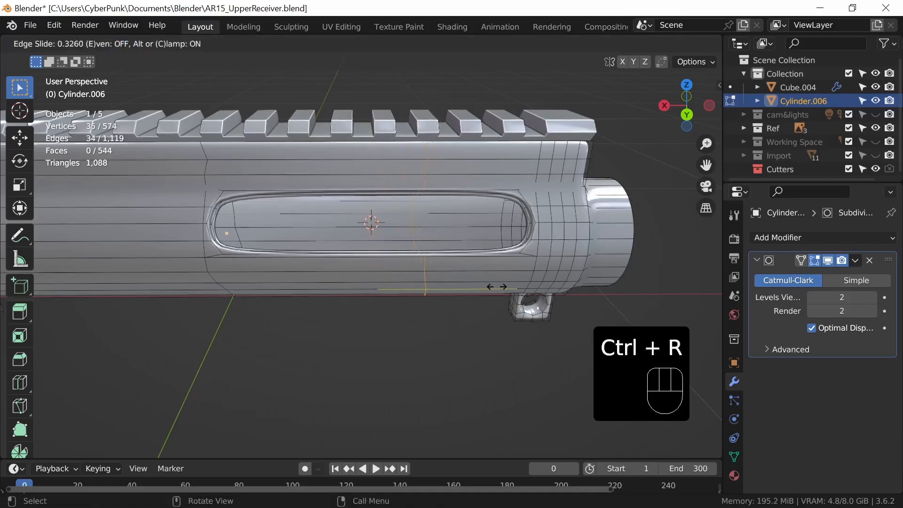
click(587, 294)
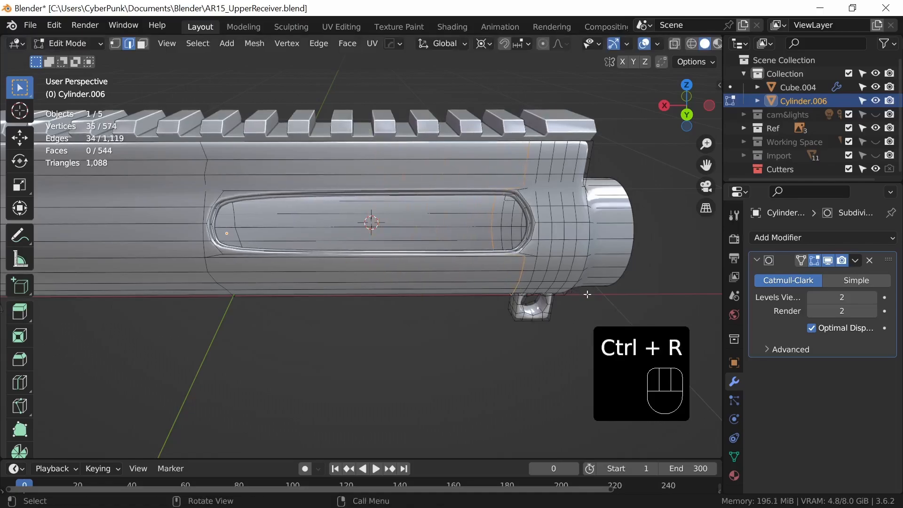
key(ctrl+r)
click(372, 289)
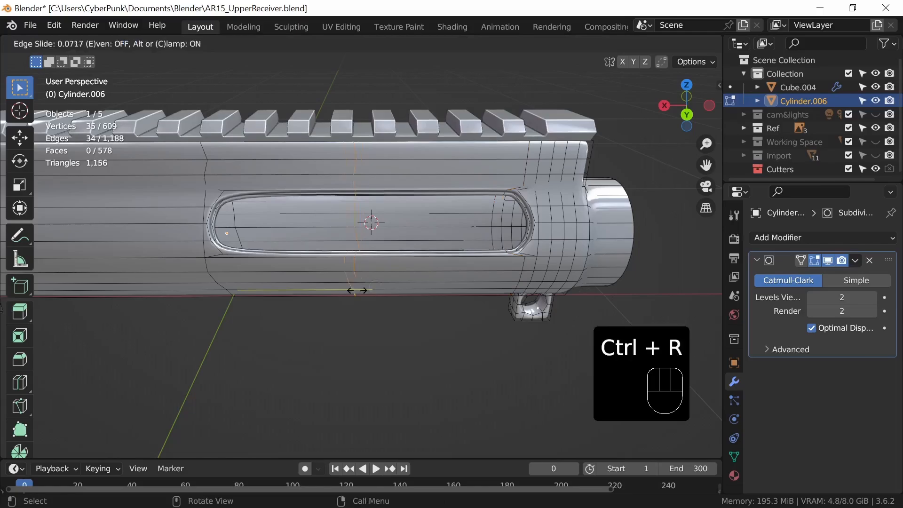
click(243, 303)
key(Tab)
middle_drag(472, 320, 386, 320)
key(ctrl+z)
key(ctrl+z)
key(ctrl+z)
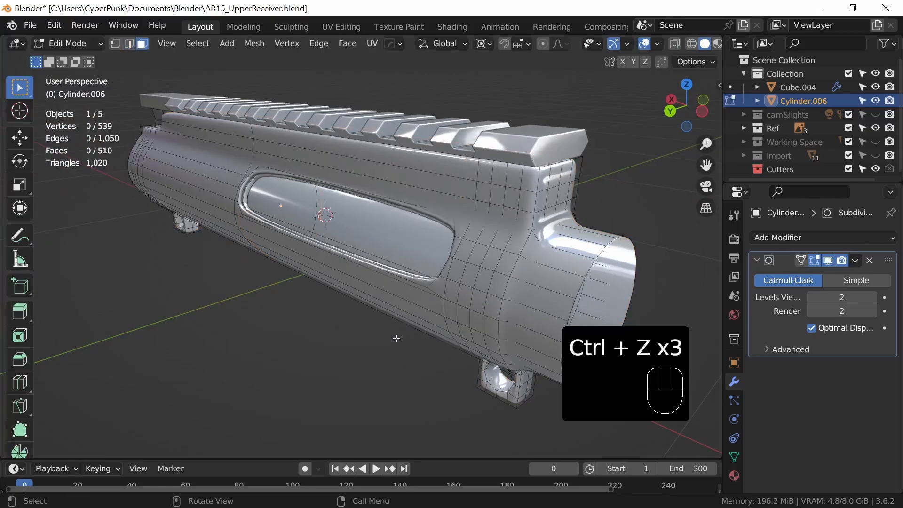
In see-through back view, add an edge loop between the rear lug and the port, slid forward to the raised deflector's edge in the reference.
middle_drag(397, 339, 510, 329)
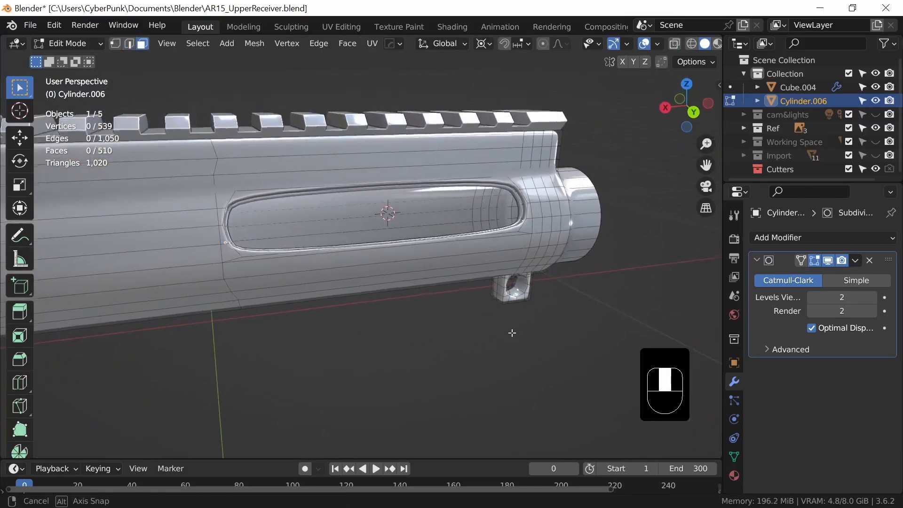
shift+middle_drag(447, 331, 565, 339)
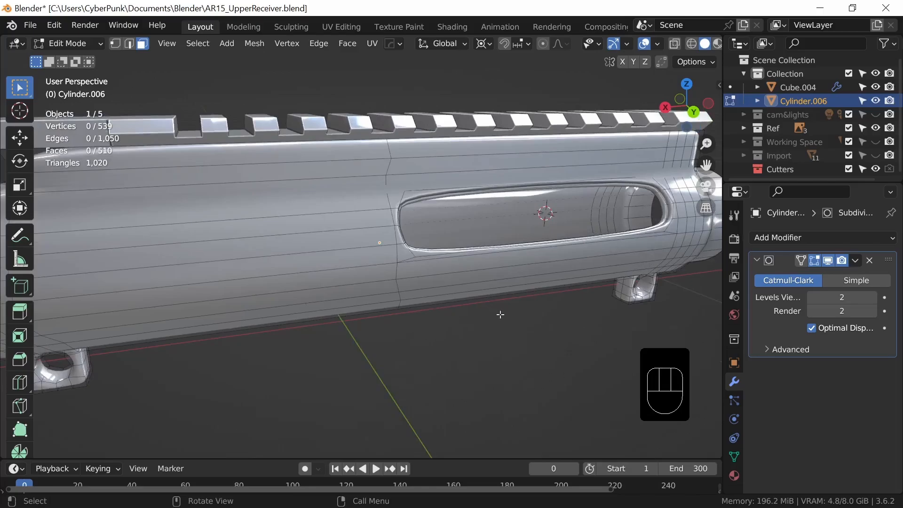
middle_drag(500, 314, 391, 331)
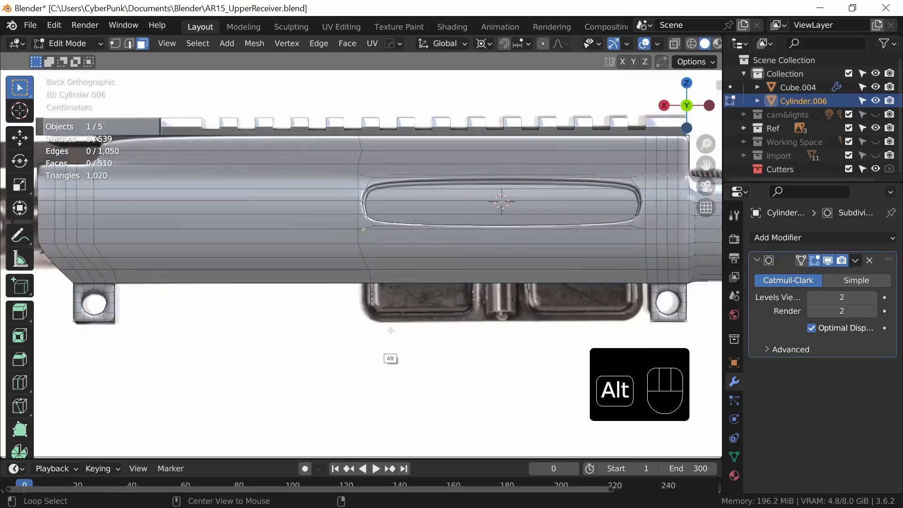
key(alt+z)
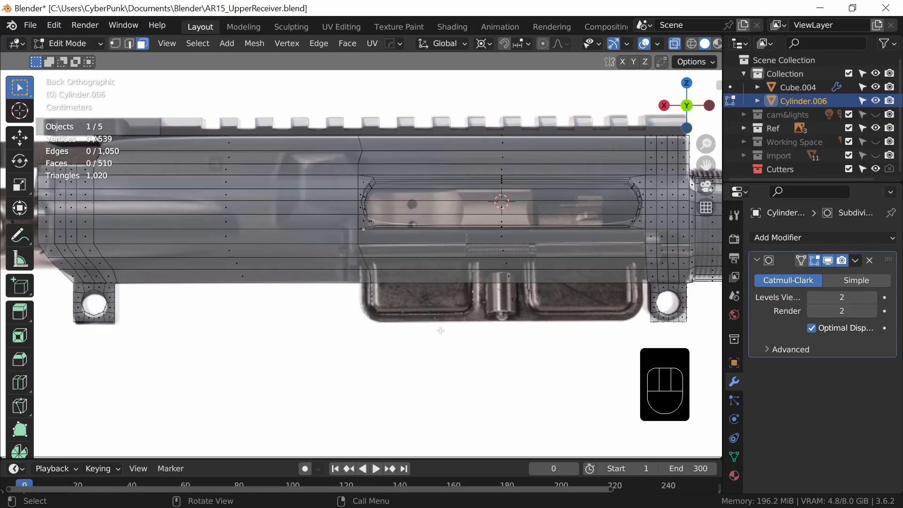
key(ctrl+r)
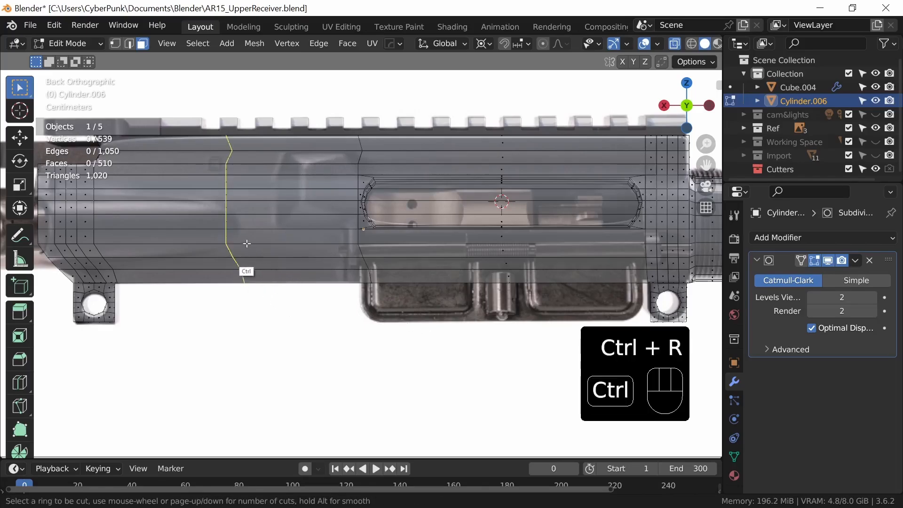
click(247, 244)
click(307, 252)
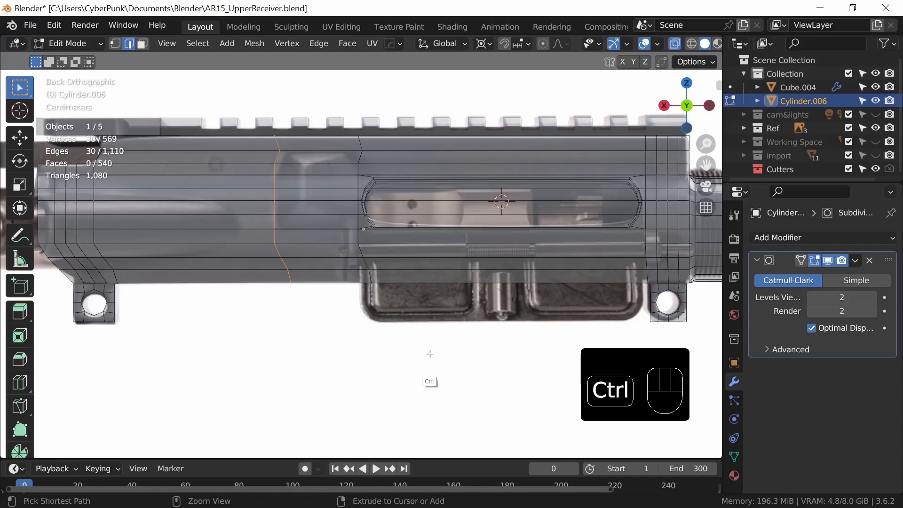
Snap the 3D cursor to the straight loop vertex below the port's rear end and flatten the three vertices beneath it with X scale 0.
key(1)
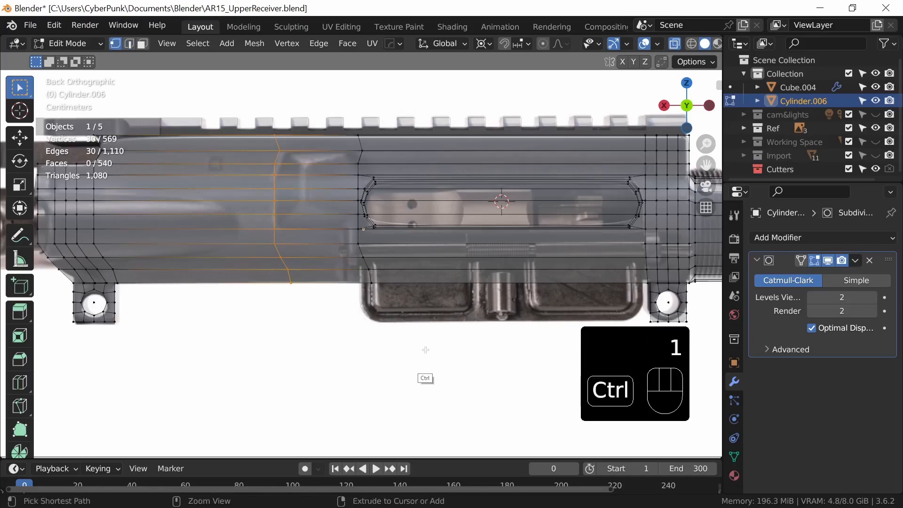
ctrl+middle_drag(424, 348, 430, 329)
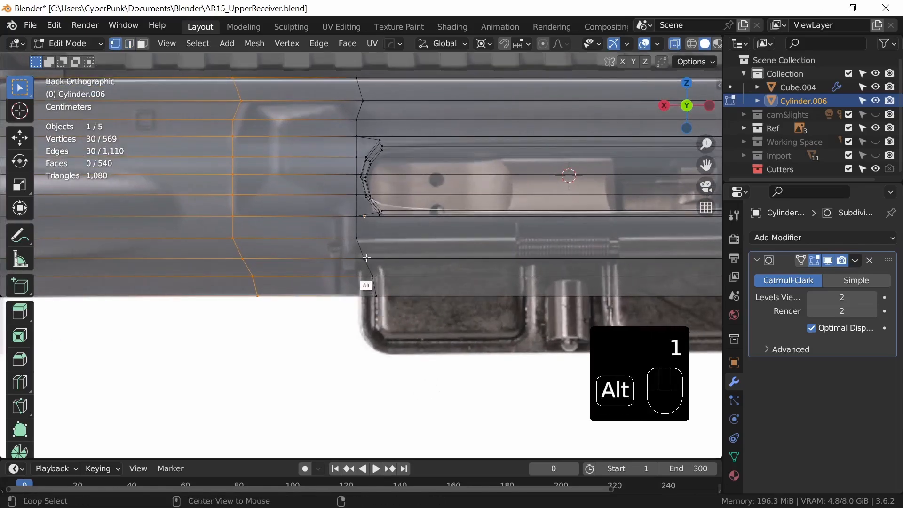
key(alt+z)
click(357, 238)
key(shift+s)
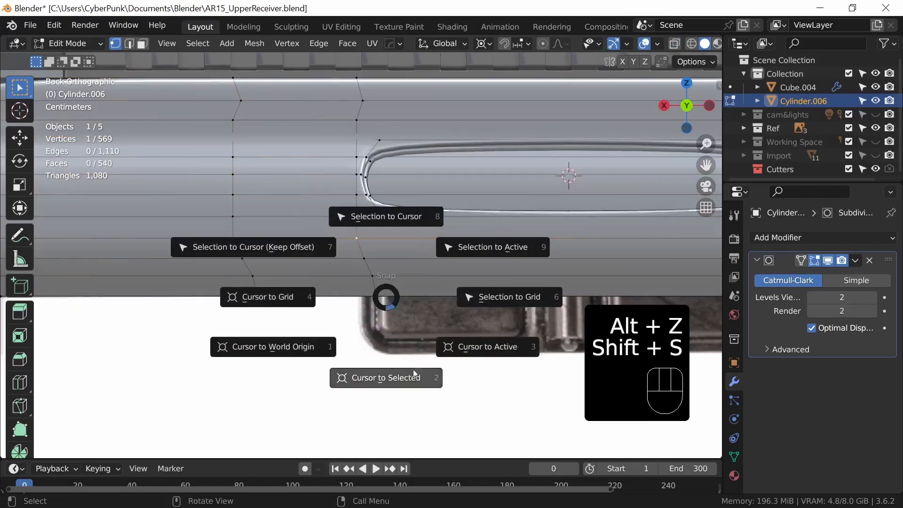
click(387, 313)
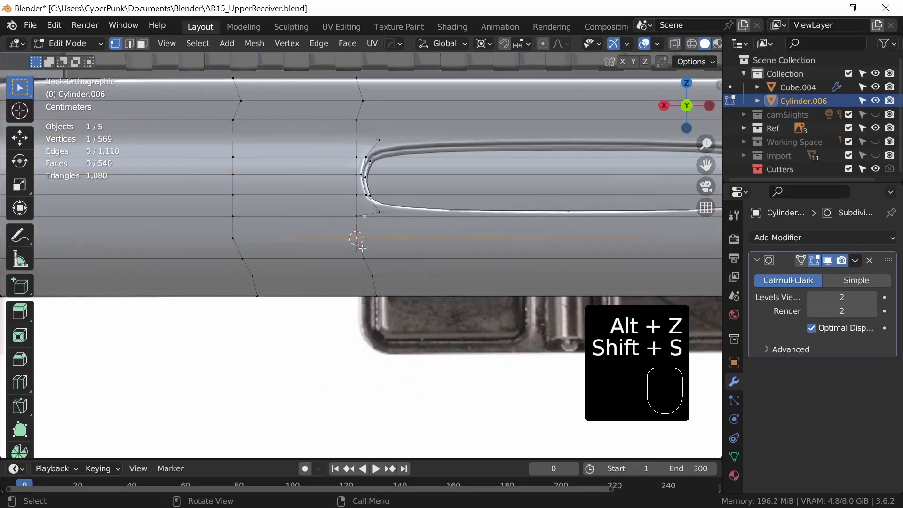
ctrl+click(377, 297)
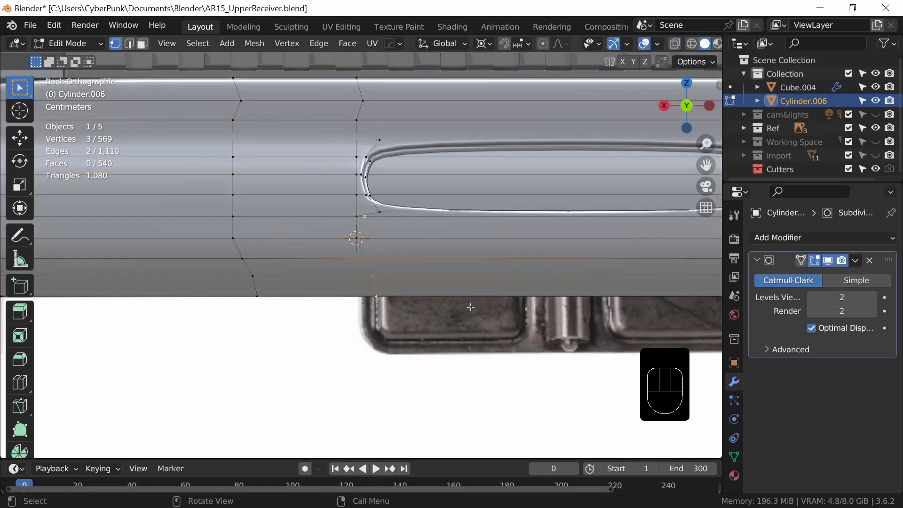
text(sx0)
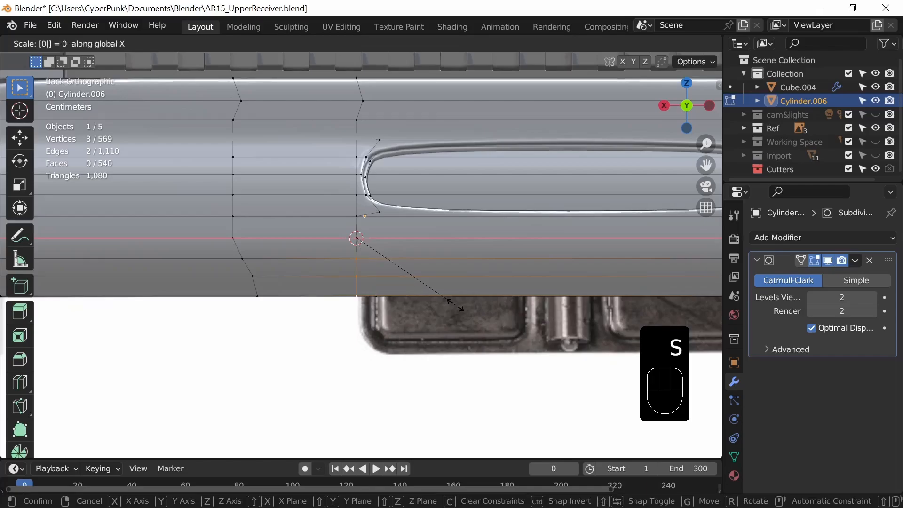
click(454, 306)
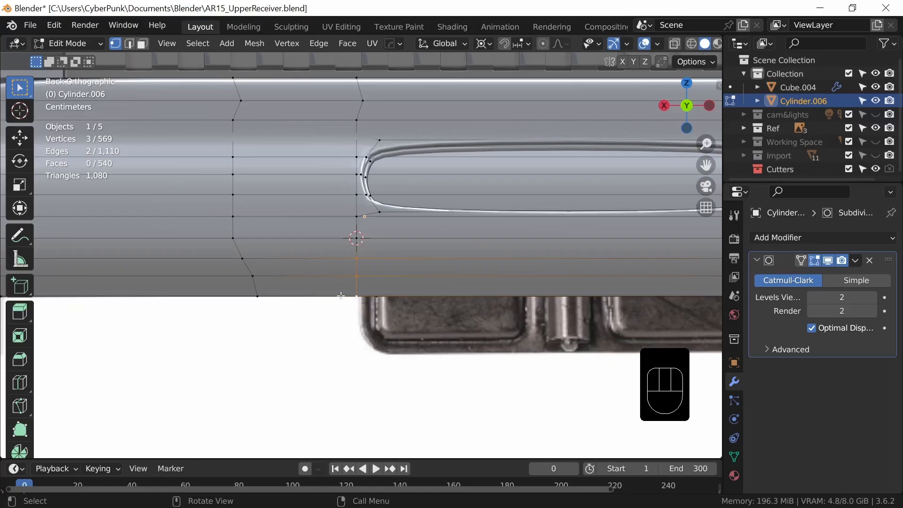
Add another edge loop just behind the port's rear loop, sliding it forward by a factor of about 0.65.
key(alt+z)
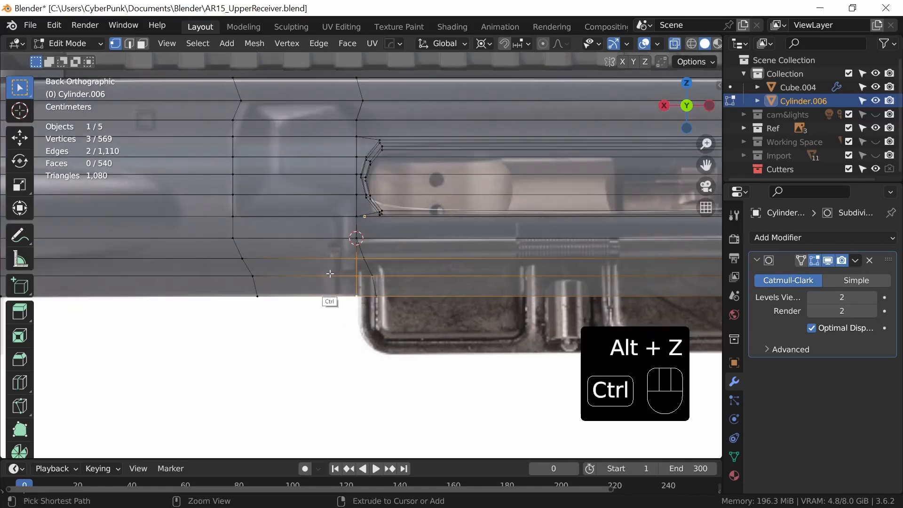
key(ctrl+r)
click(312, 249)
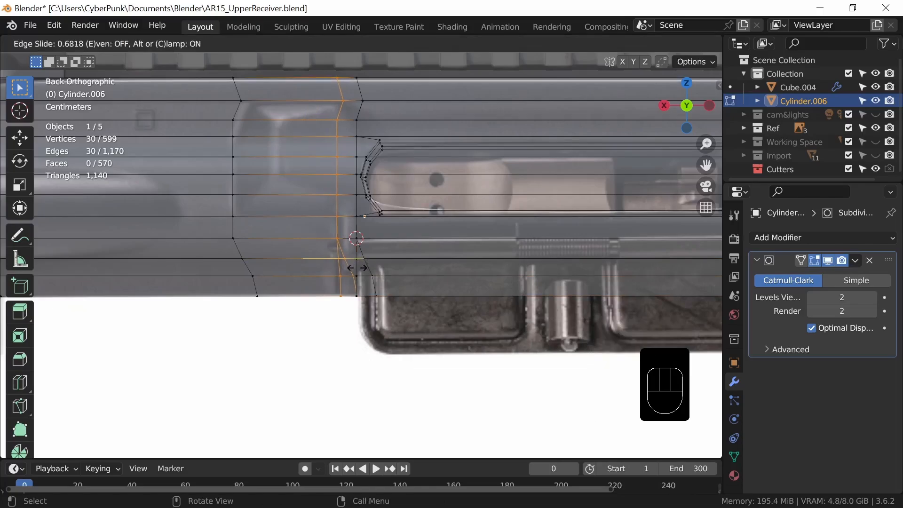
click(356, 267)
key(alt+z)
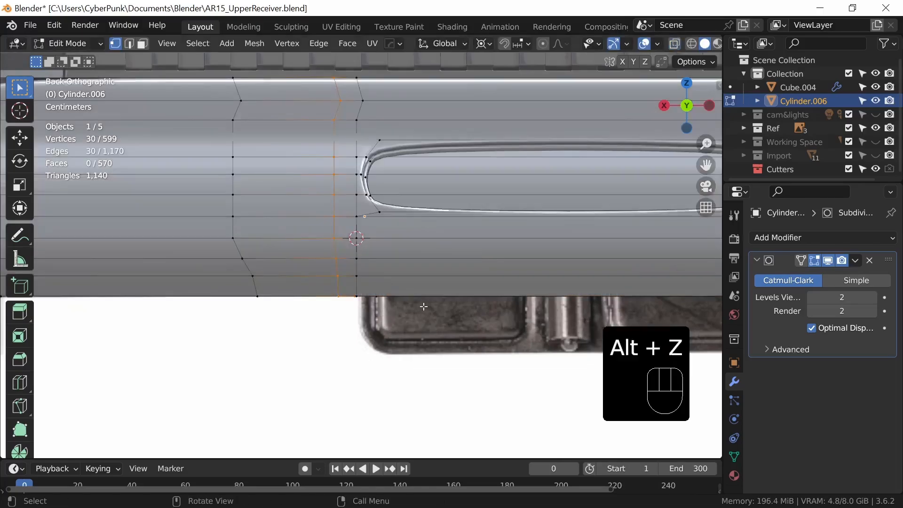
Snap the 3D cursor to the new loop's lowest straight vertex and flatten the three vertices below it with X scale 0.
click(333, 237)
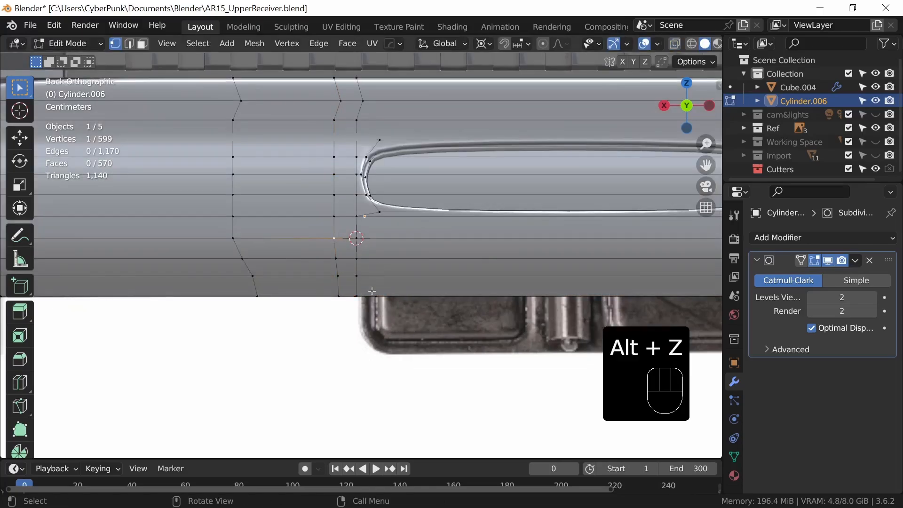
key(shift+s)
click(368, 370)
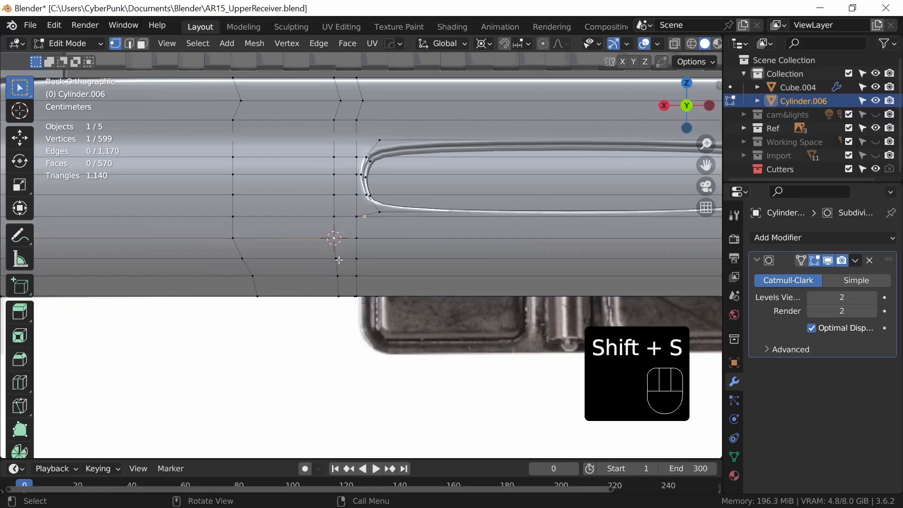
ctrl+click(337, 275)
key(s)
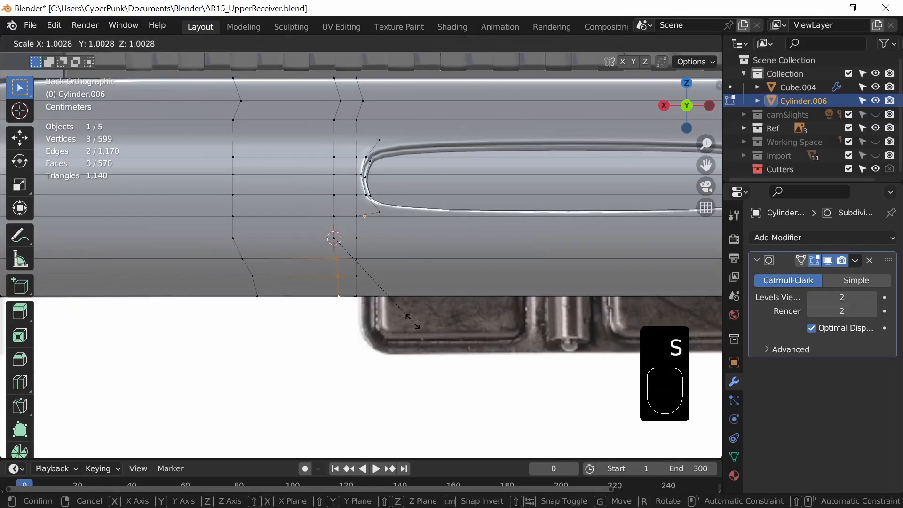
key(x)
key(0)
key(Return)
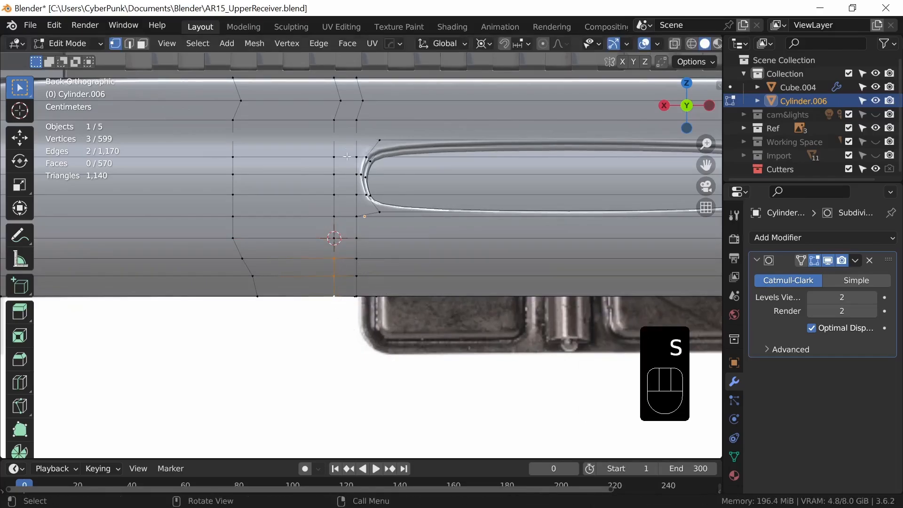
shift+middle_drag(508, 356, 414, 356)
ctrl+middle_drag(427, 296, 436, 385)
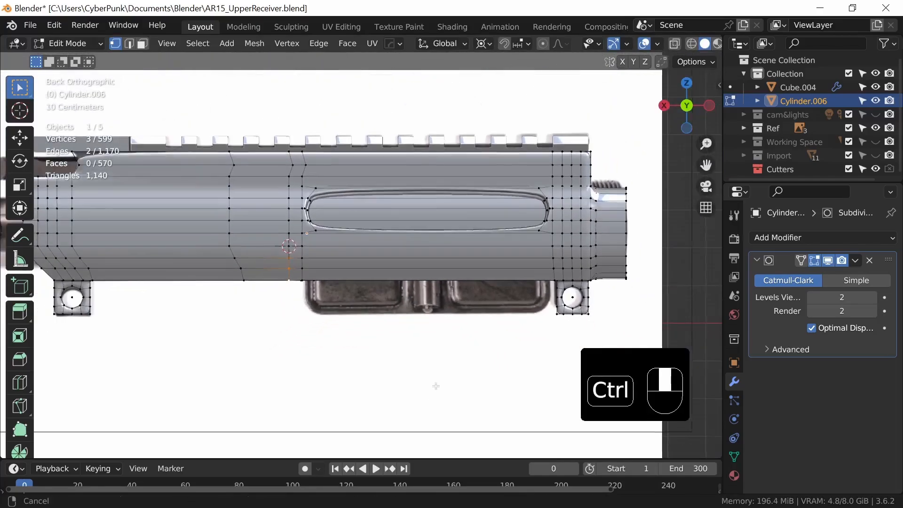
In see-through view, slide the rear deflector loop's vertices at the deflector's lower rear corner slightly forward to round off the outline.
shift+middle_drag(533, 338, 431, 325)
key(alt+z)
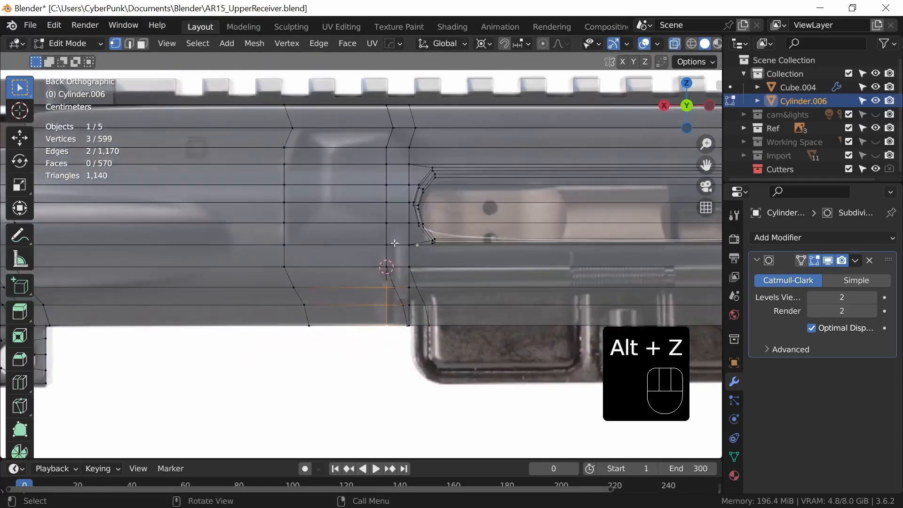
key(shift)
click(279, 247)
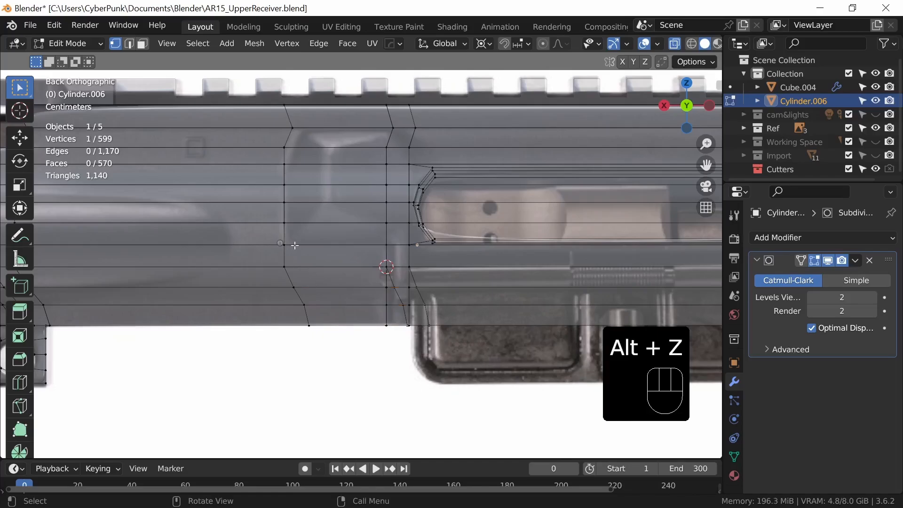
shift+click(311, 251)
key(g)
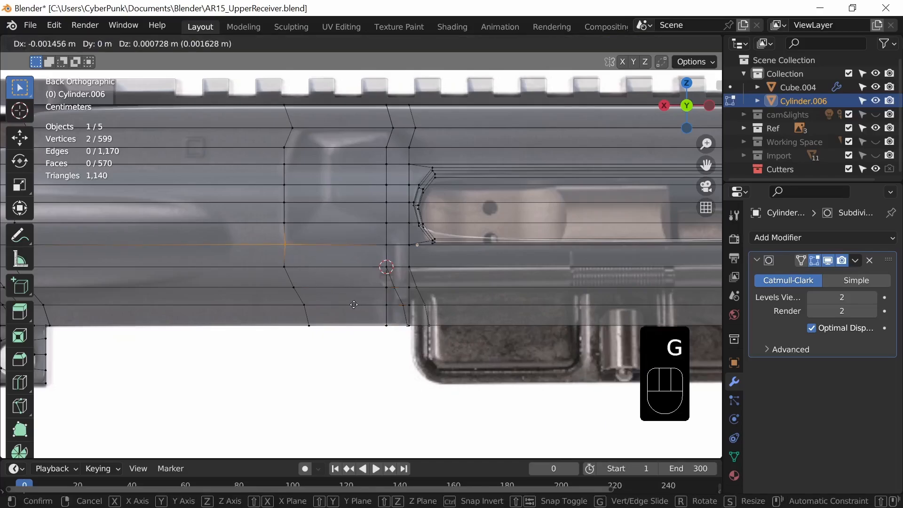
key(g)
click(363, 304)
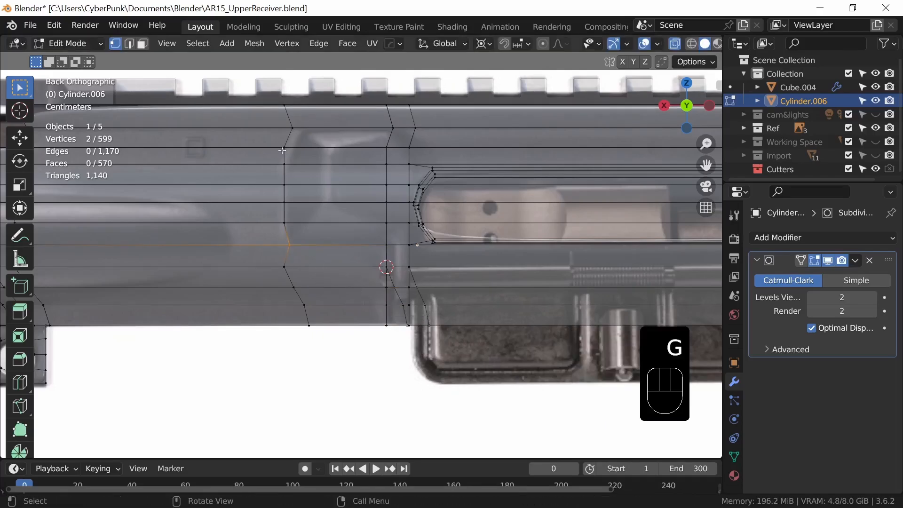
Slide the rear deflector loop's upper vertices progressively farther forward up to the receiver's top edge, following the deflector's slanted corner in the reference.
drag(278, 137, 293, 157)
key(g)
key(g)
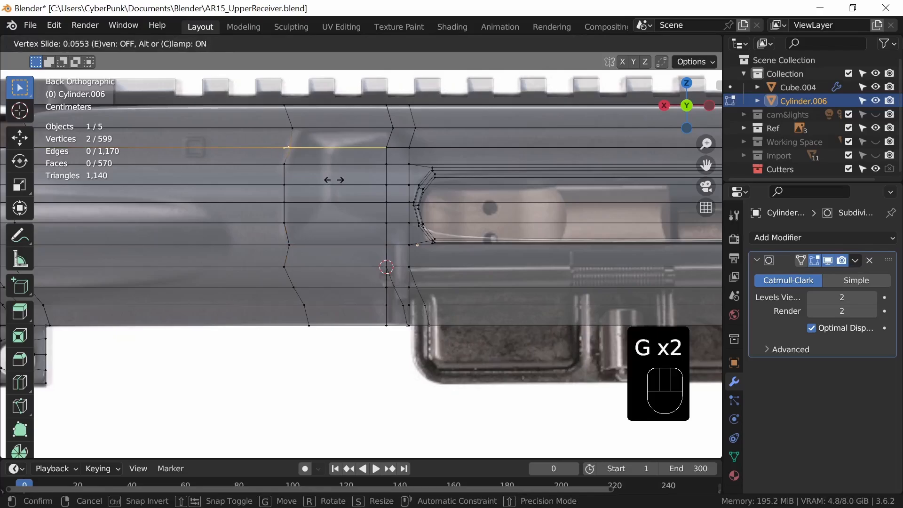
key(g)
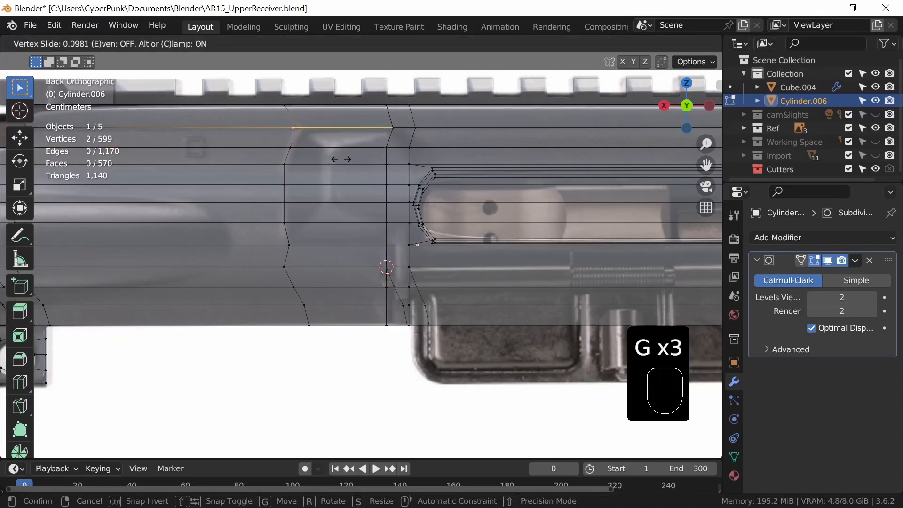
click(341, 159)
drag(277, 98, 305, 116)
key(g)
key(g)
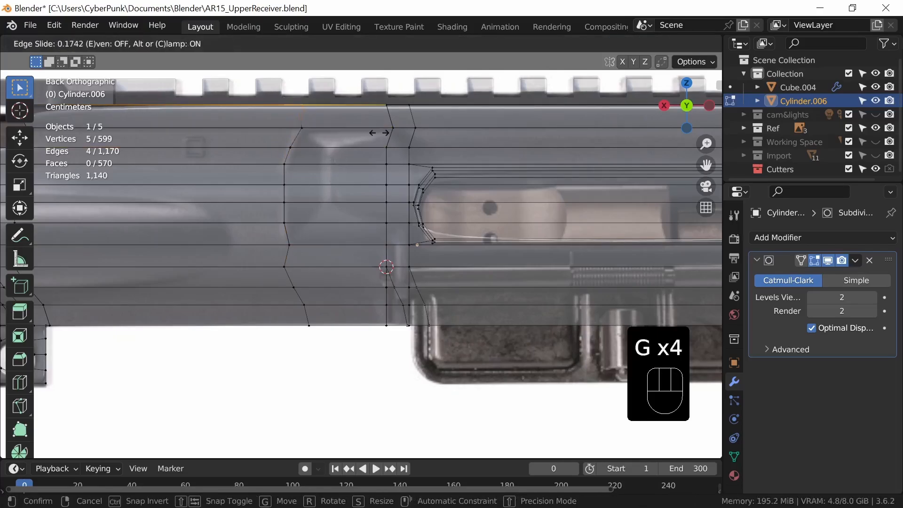
click(399, 139)
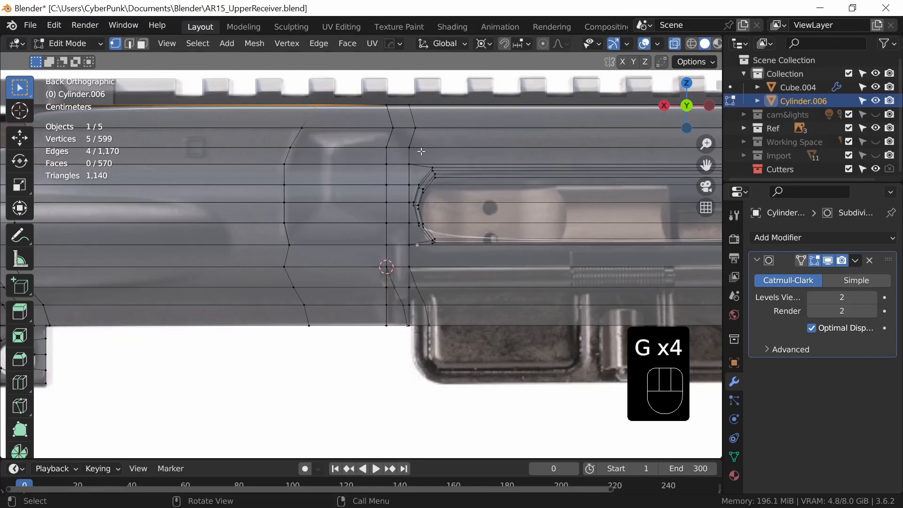
shift+middle_drag(477, 270, 372, 292)
drag(300, 191, 358, 206)
drag(275, 141, 373, 211)
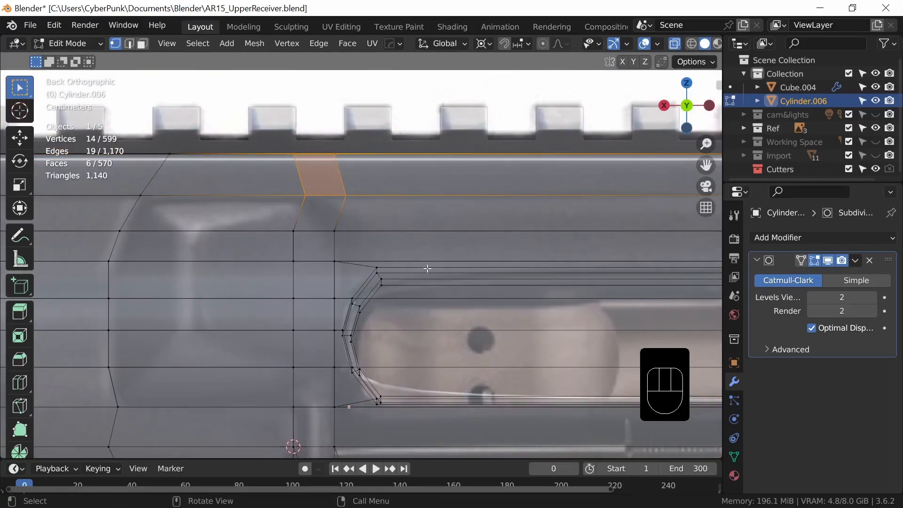
key(g)
key(g)
right_click(309, 187)
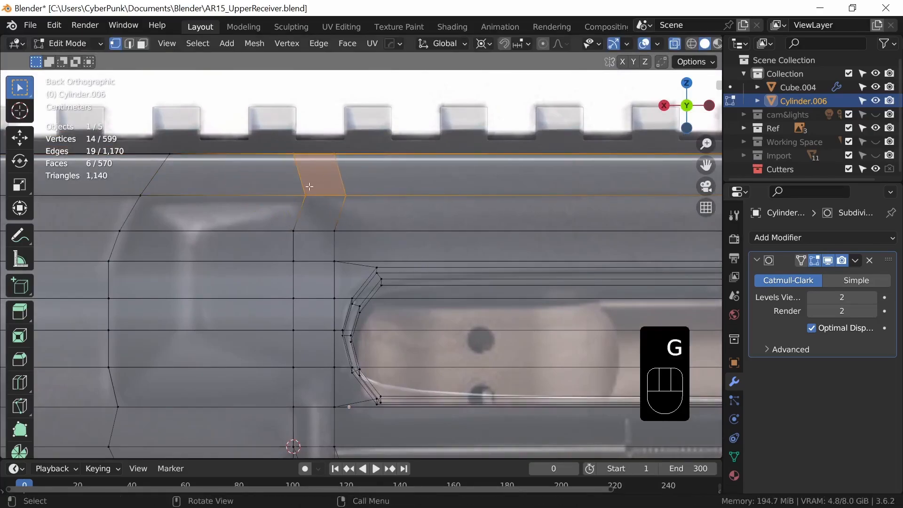
Slide the top two vertex rows of both loops behind the port rearward so they slant around the deflector's upper front corner.
drag(276, 142, 323, 218)
key(g)
key(g)
click(374, 266)
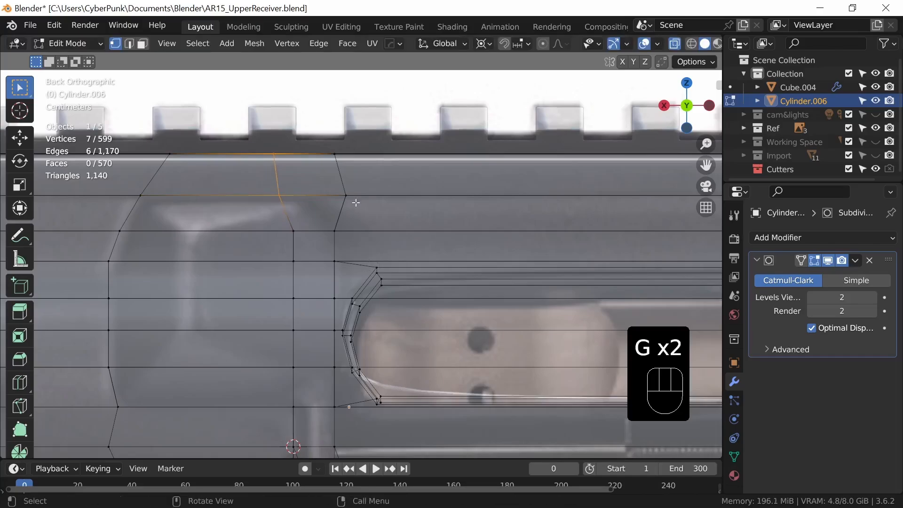
key(g)
key(g)
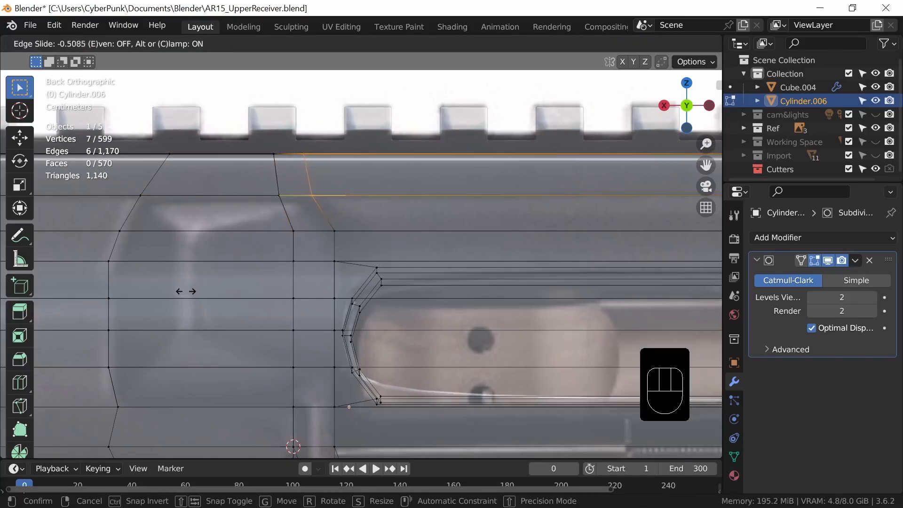
click(178, 292)
key(g)
key(g)
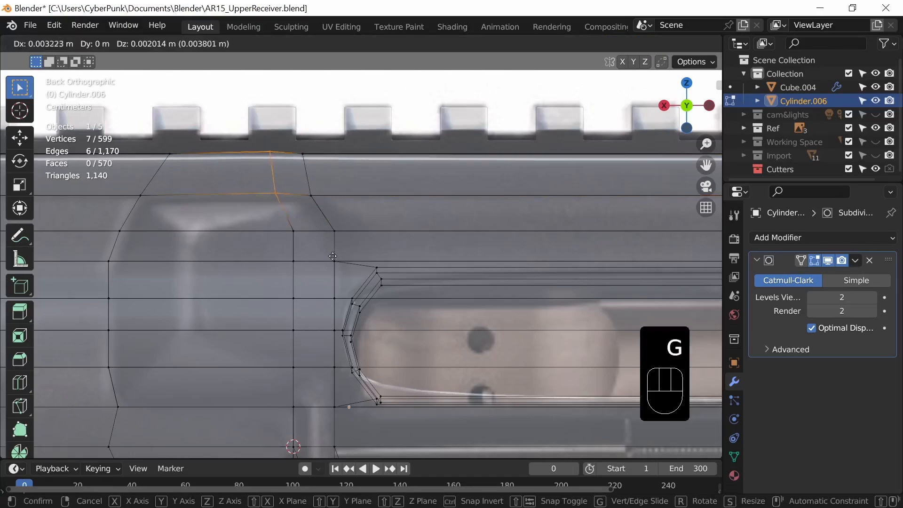
click(326, 258)
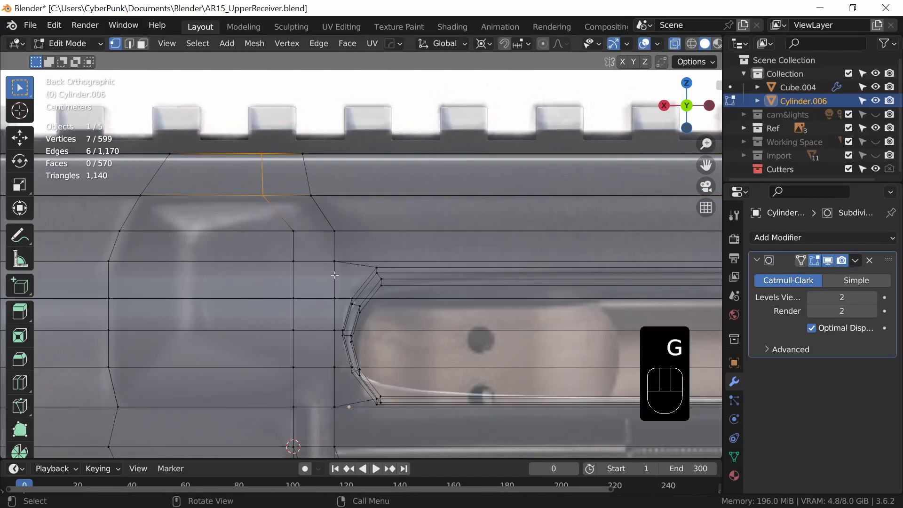
In face mode, select the two-by-three face block below the port's front end and the three-face column below its rear end.
shift+middle_drag(335, 275, 443, 317)
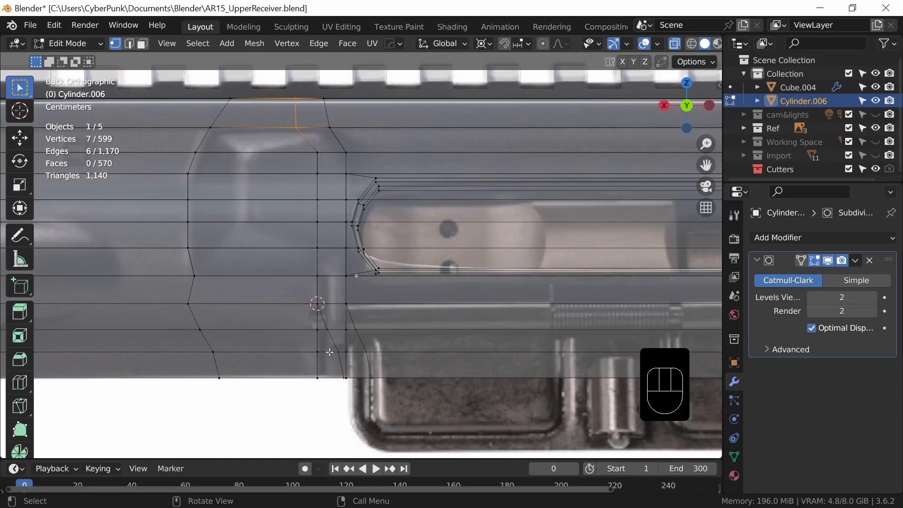
shift+middle_drag(455, 353, 358, 350)
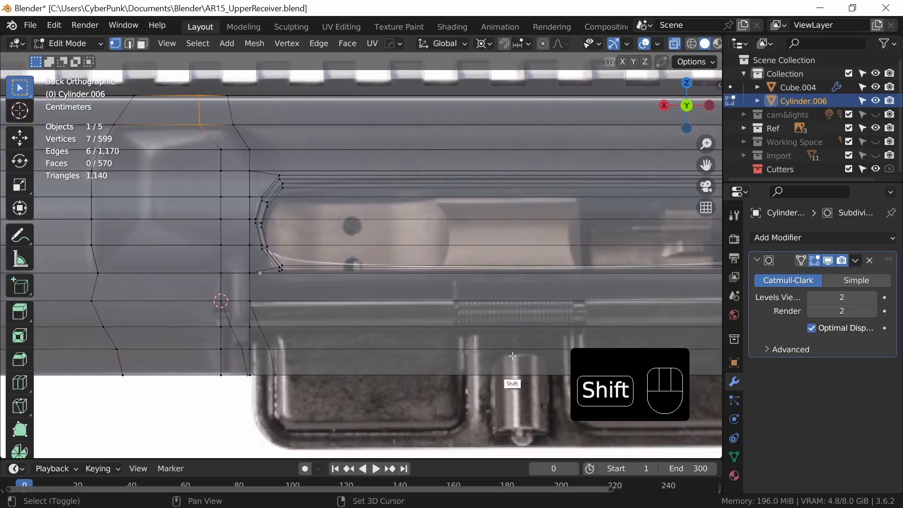
shift+middle_drag(573, 389, 287, 379)
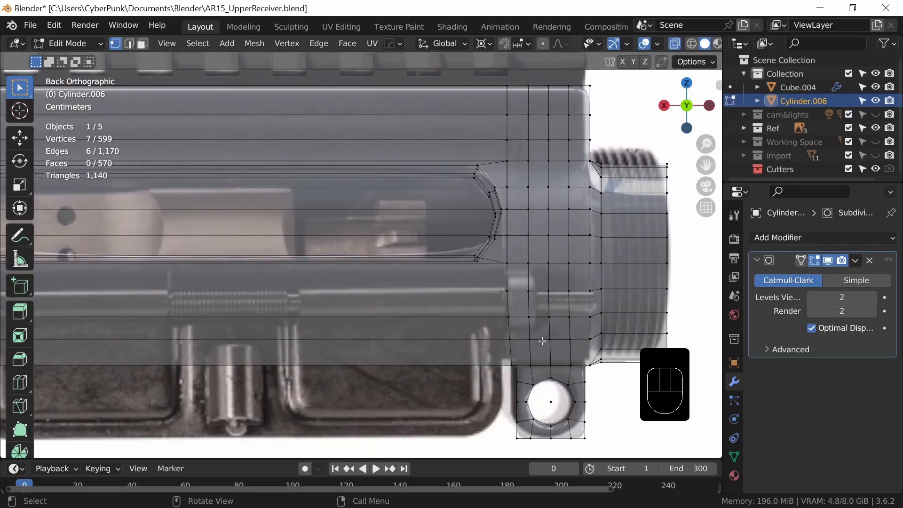
ctrl+middle_drag(524, 335, 522, 323)
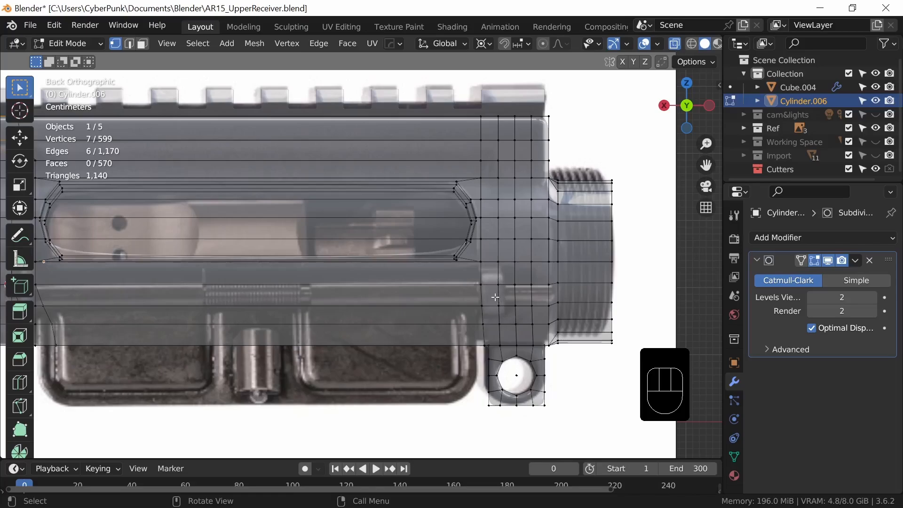
shift+middle_drag(495, 298, 544, 314)
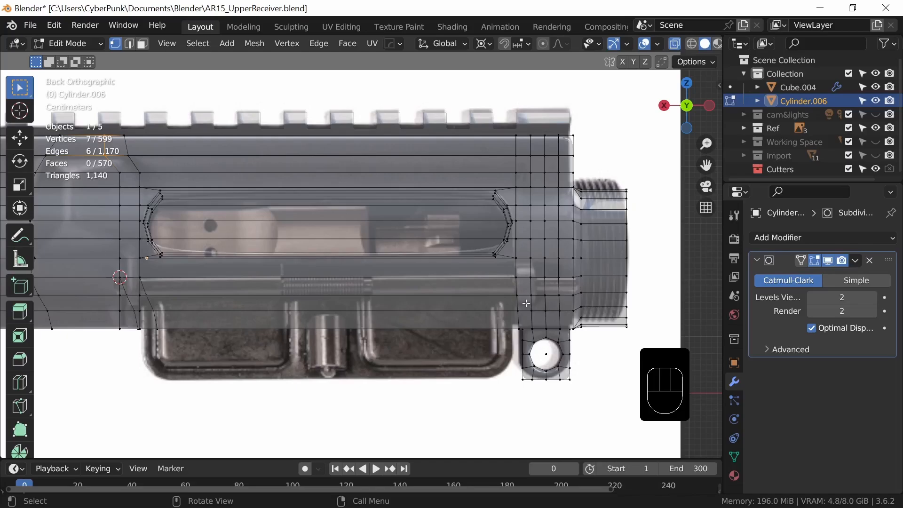
key(alt+z)
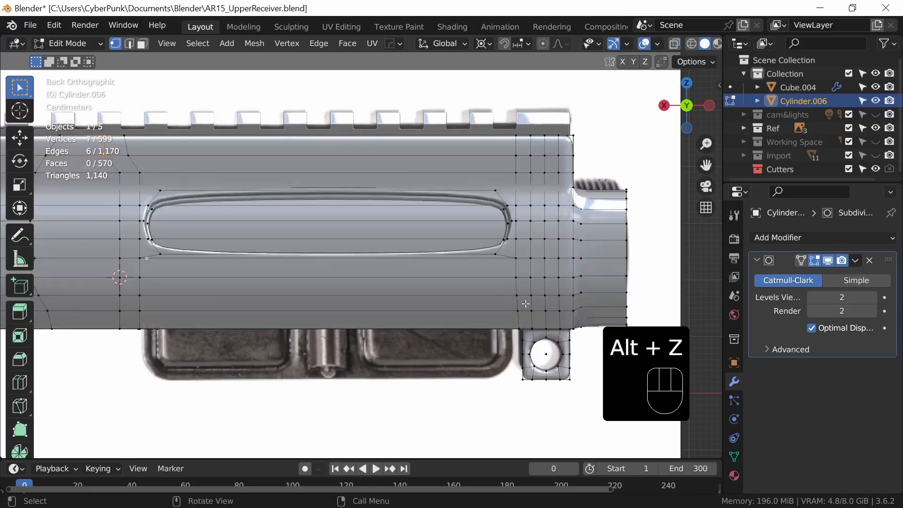
key(3)
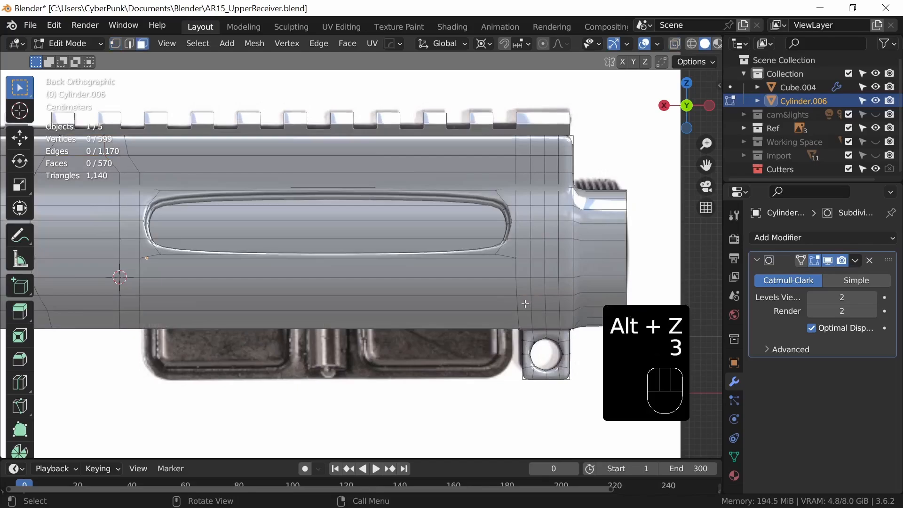
shift+click(526, 303)
shift+click(525, 271)
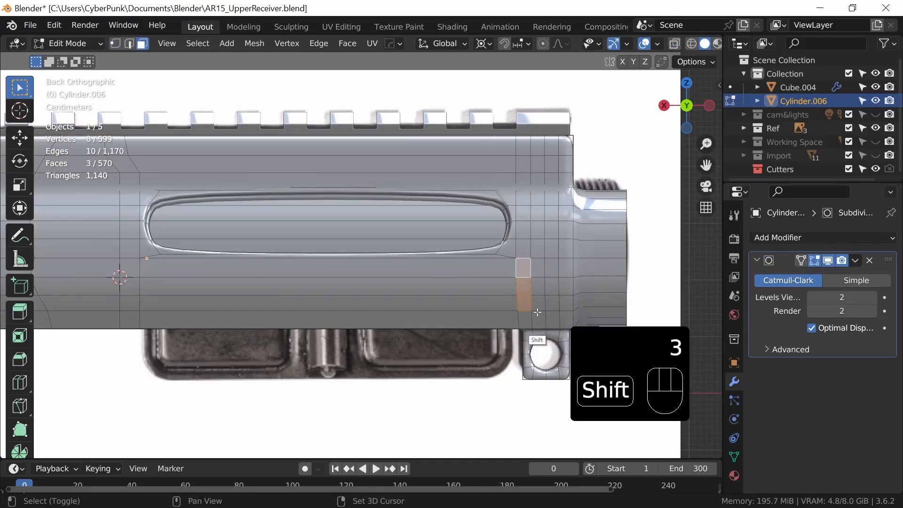
shift+click(130, 303)
shift+click(129, 286)
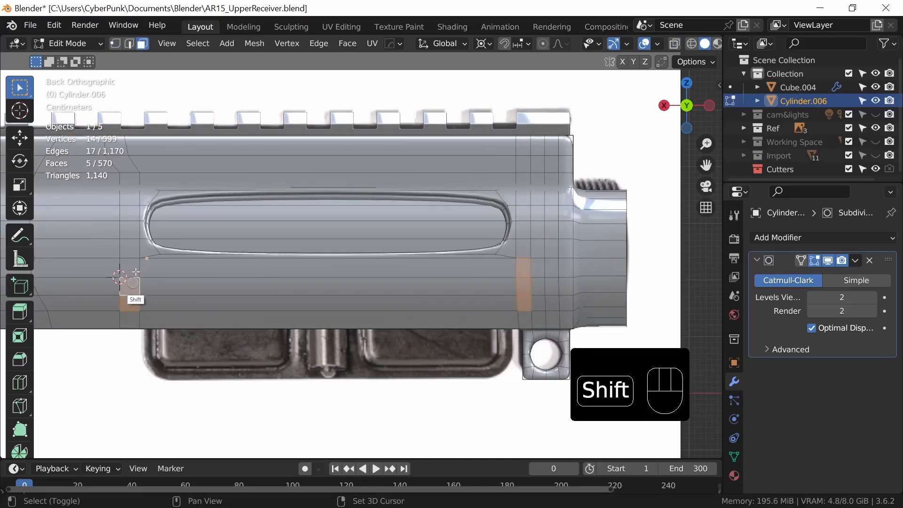
shift+click(130, 268)
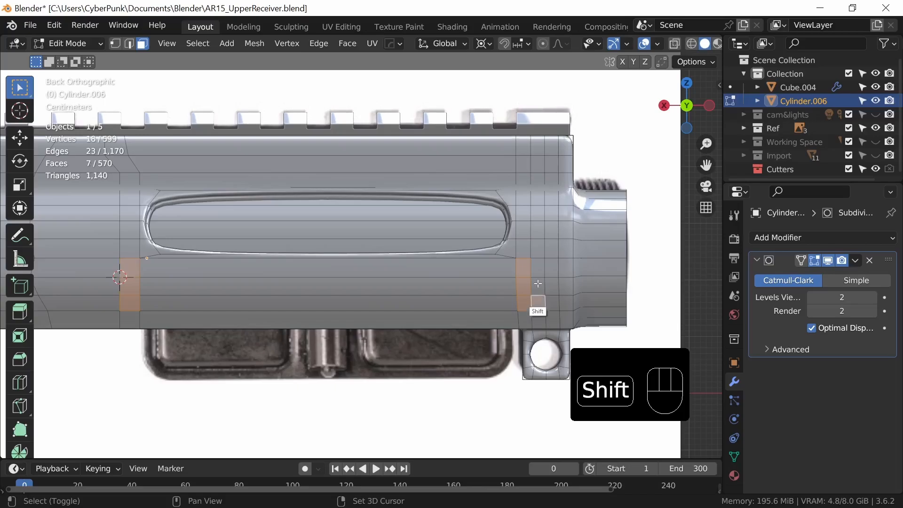
shift+click(535, 267)
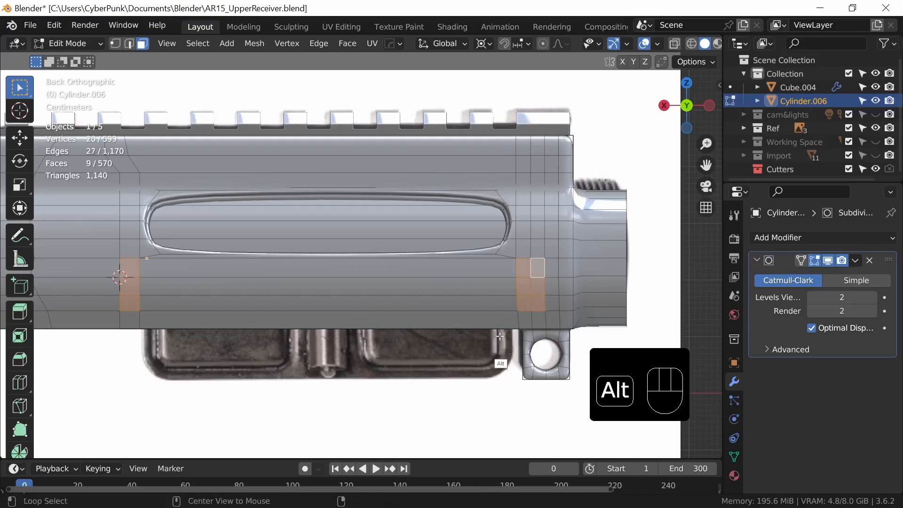
key(alt+z)
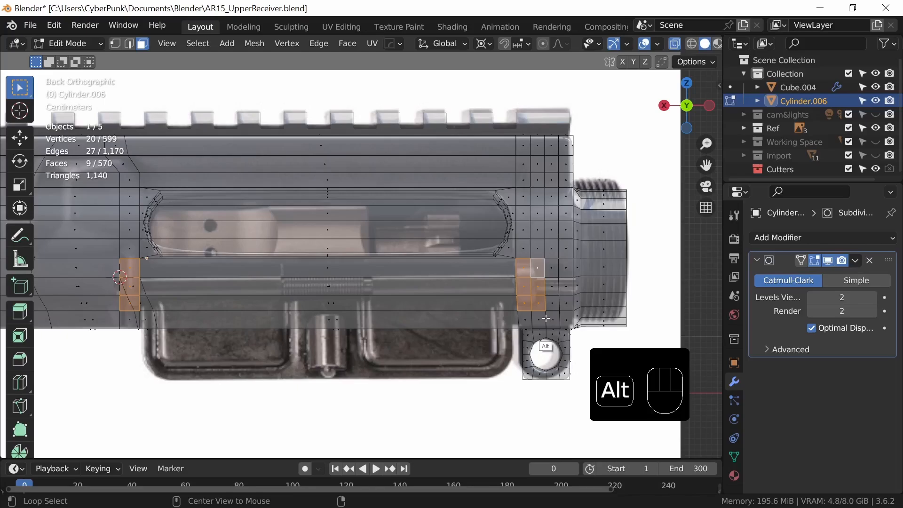
key(alt+z)
Extend the face selection up the strip behind the port and across the raised deflector area, matching its outline in the reference.
shift+middle_drag(371, 325, 521, 333)
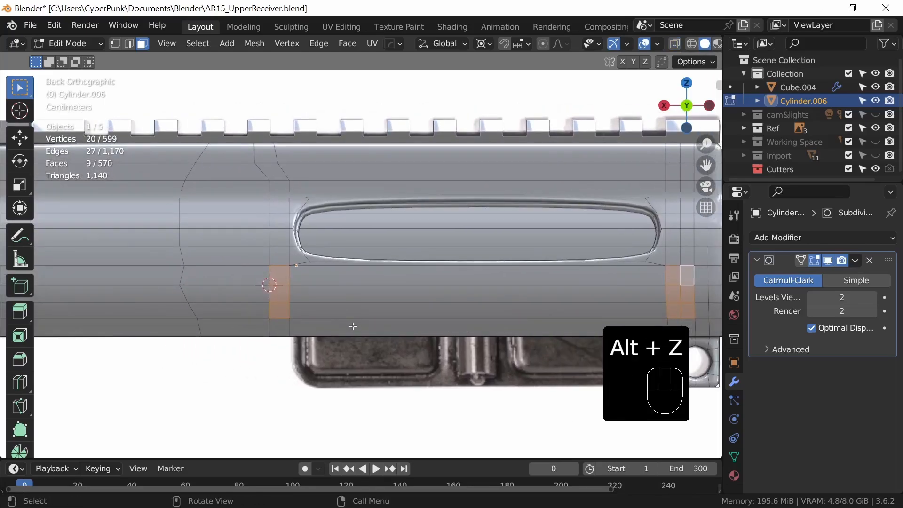
key(alt+z)
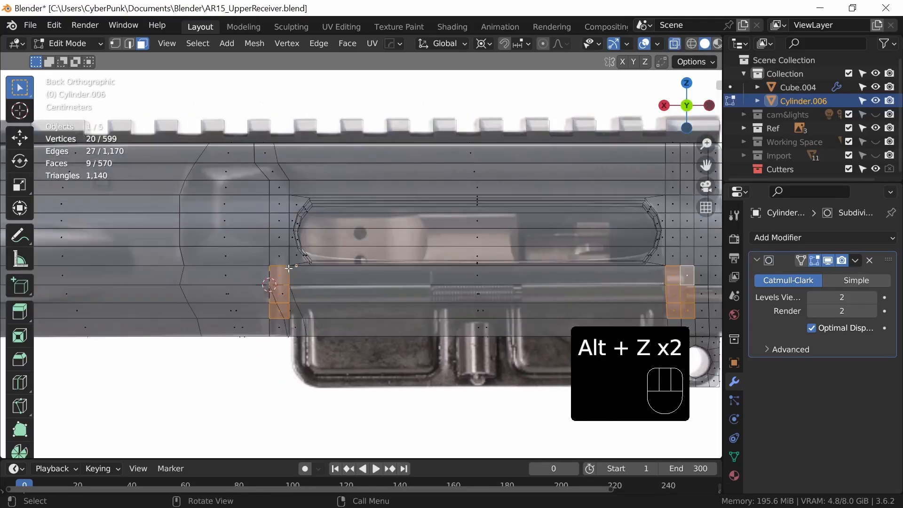
key(alt+z)
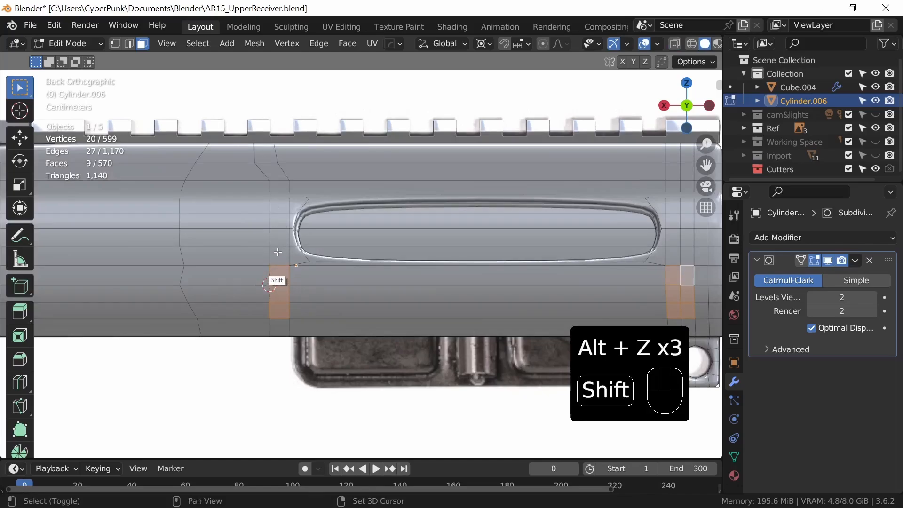
shift+click(278, 253)
shift+click(287, 184)
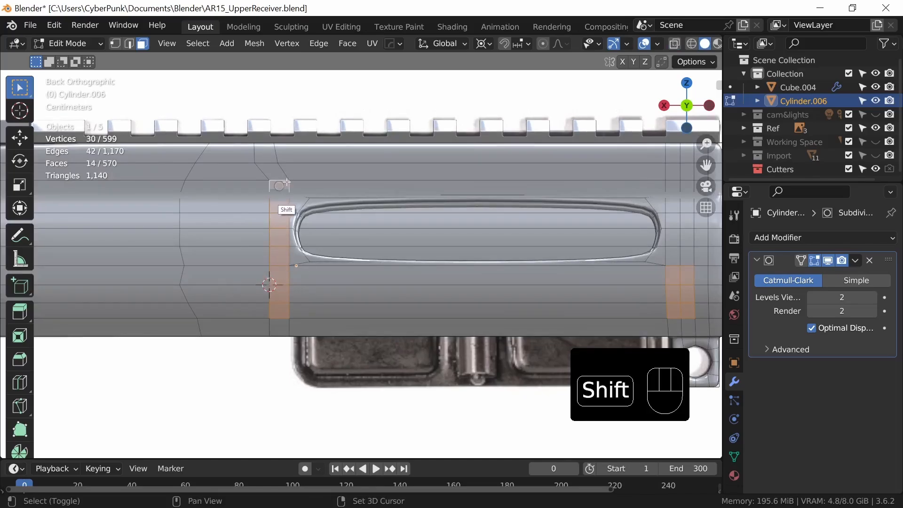
shift+click(241, 175)
shift+click(250, 187)
shift+click(247, 208)
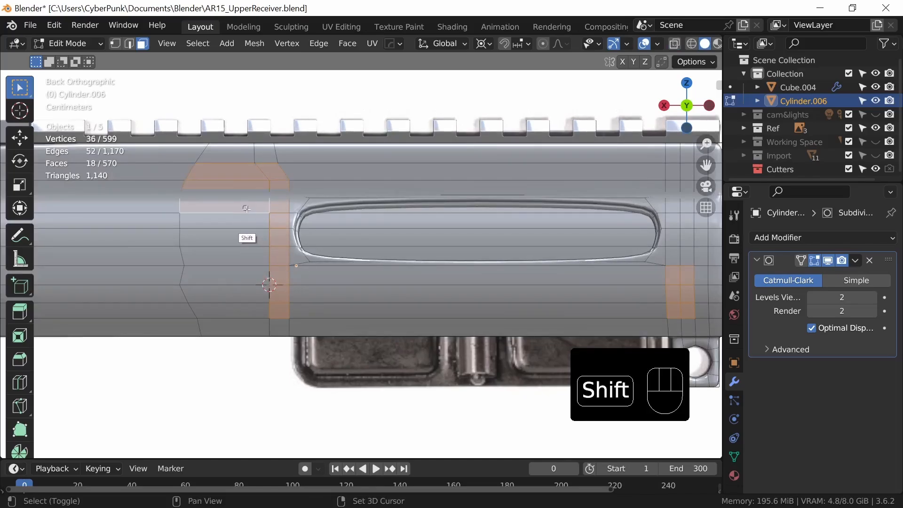
shift+click(242, 225)
shift+click(244, 237)
shift+click(246, 257)
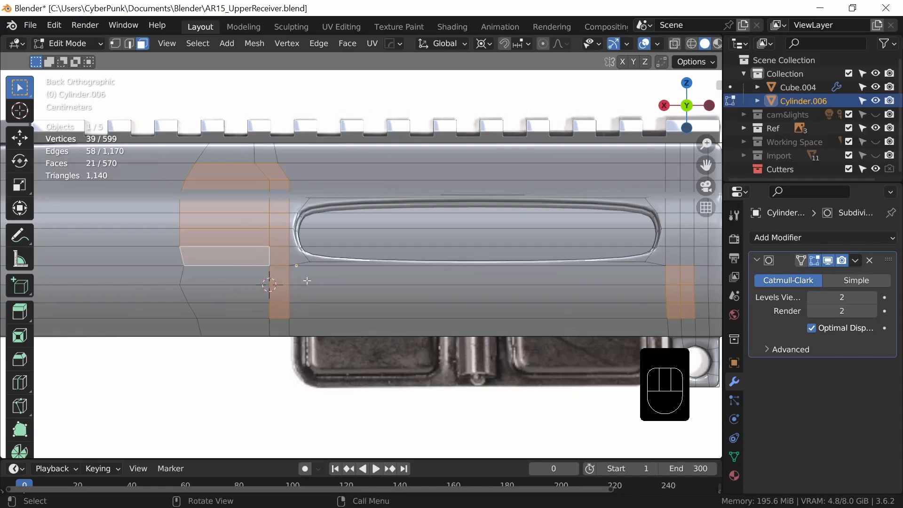
key(alt+z)
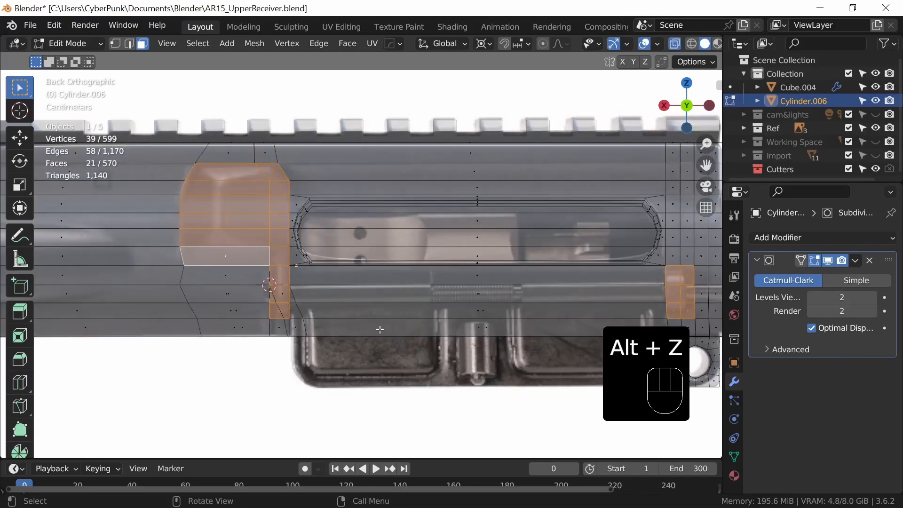
ctrl+middle_drag(380, 329, 504, 360)
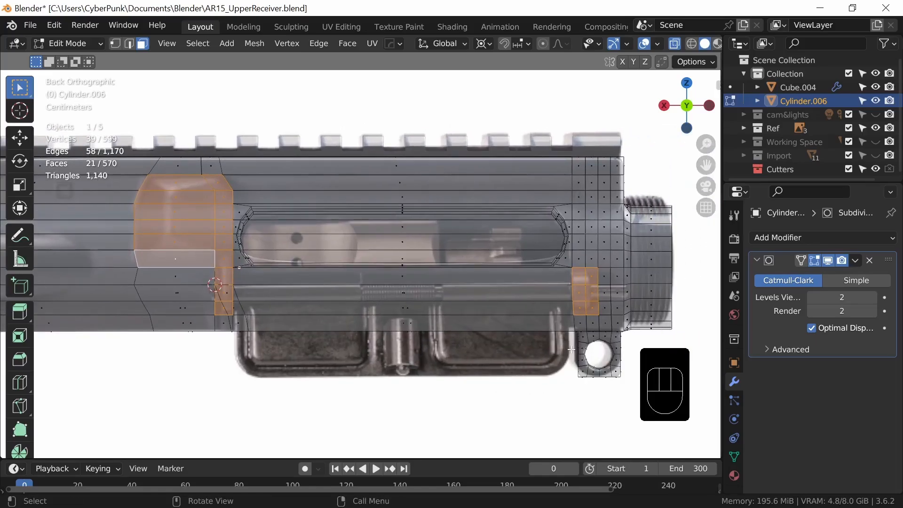
key(alt+z)
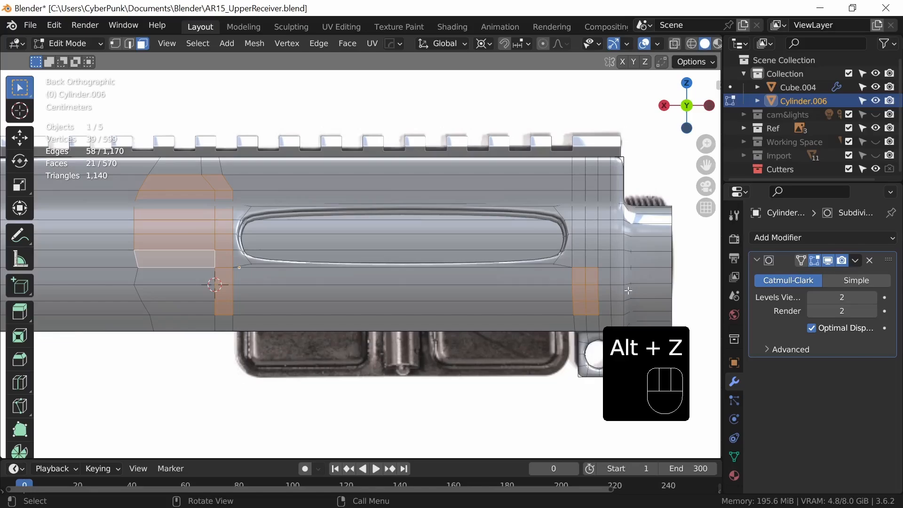
Inset the selected deflector and hinge mount faces slightly, and extrude them about 0.064 m outward along the global Y axis.
key(i)
key(shift)
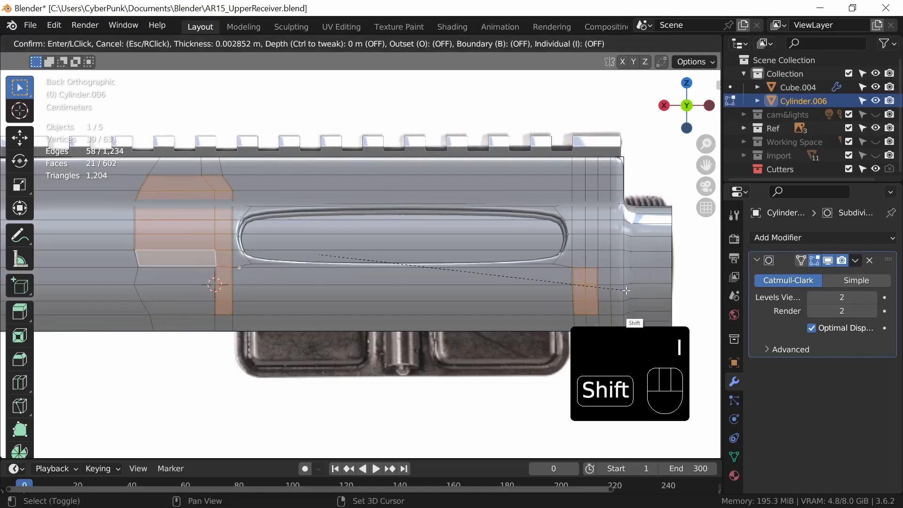
click(625, 290)
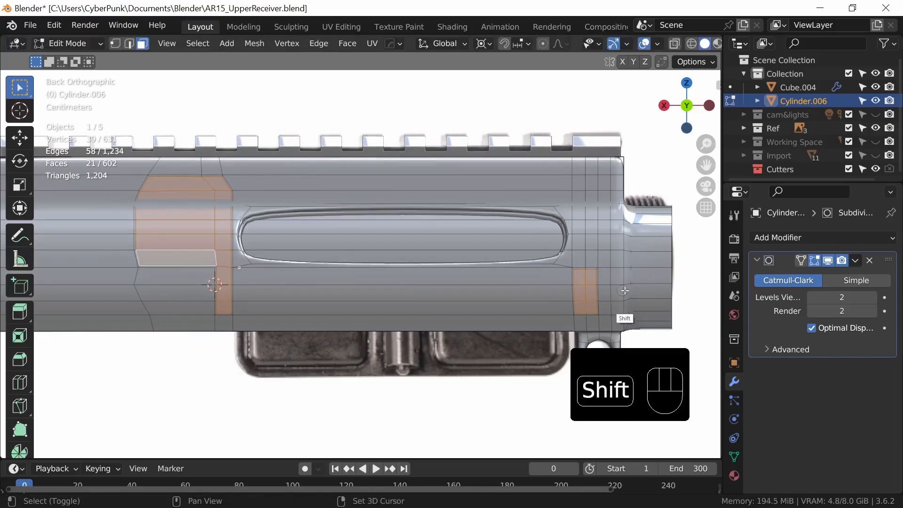
middle_drag(625, 290, 496, 332)
key(e)
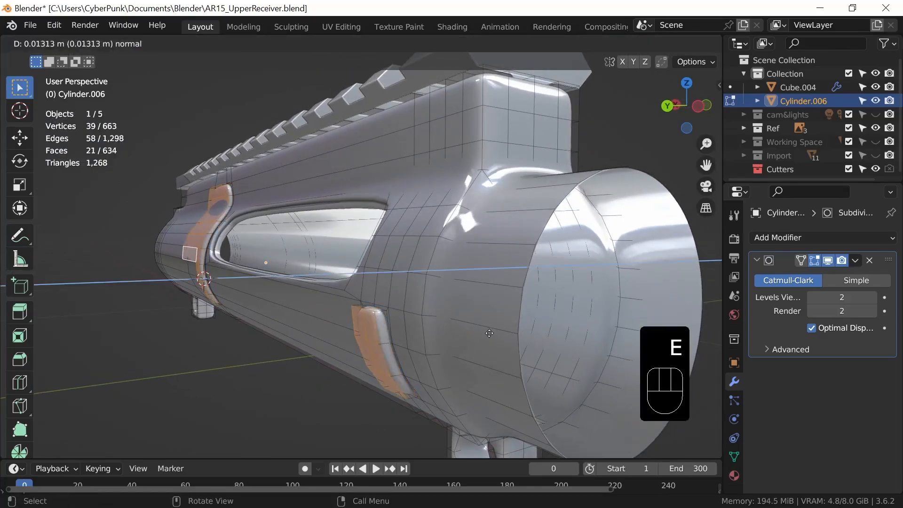
key(y)
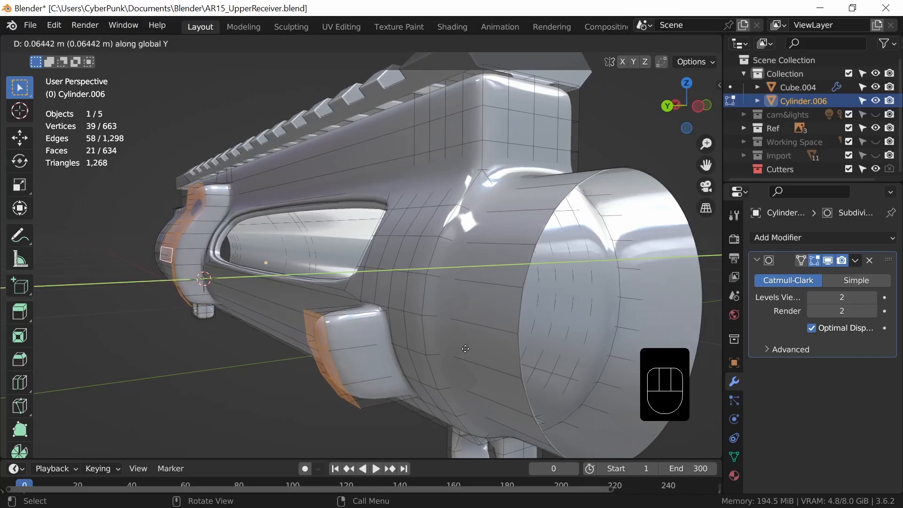
click(465, 349)
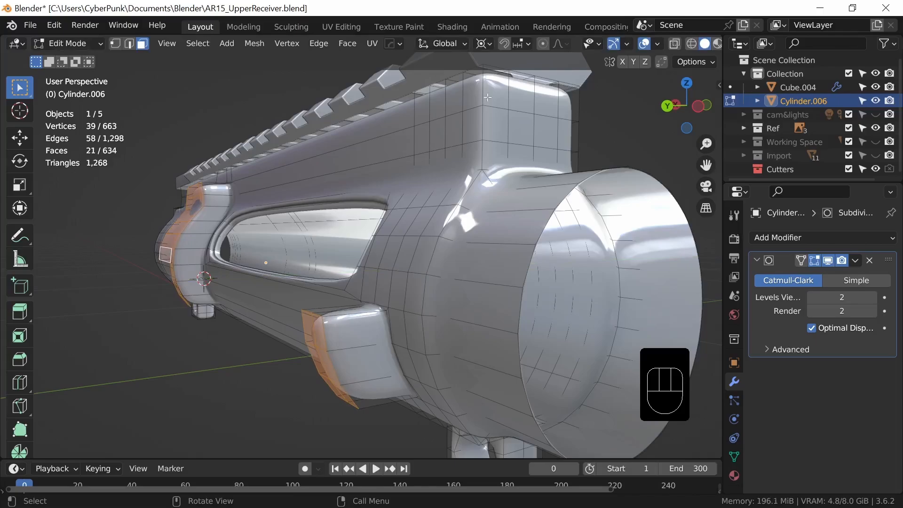
Set the pivot to Individual Origins and flatten both extruded face groups by scaling them to 0 along Y.
click(482, 43)
click(512, 179)
click(484, 44)
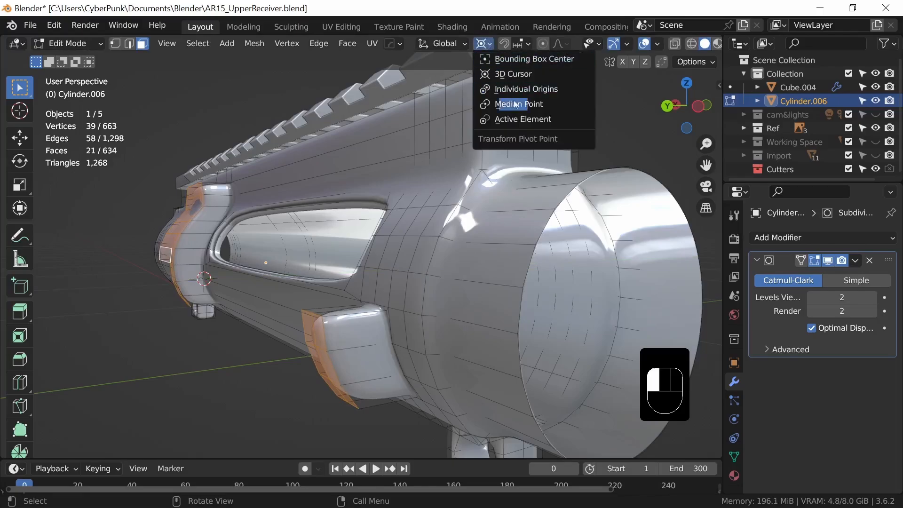
click(527, 89)
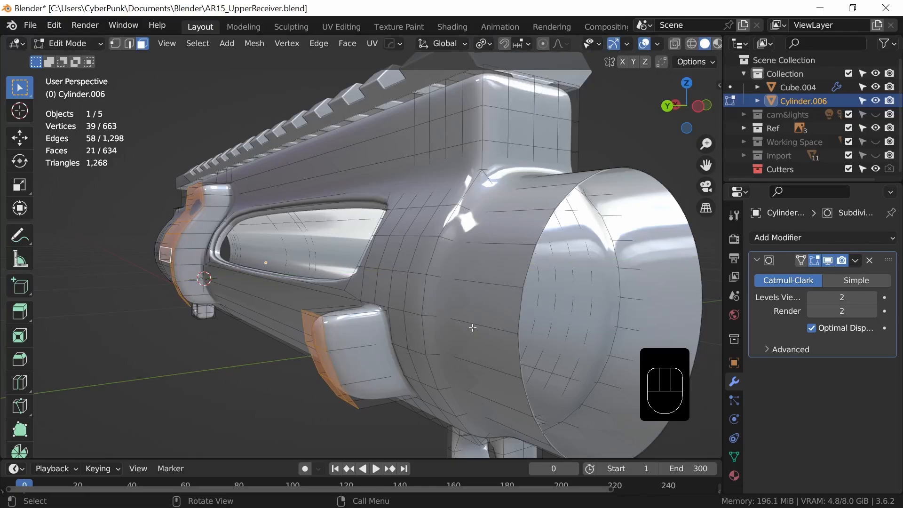
key(s)
key(y)
key(0)
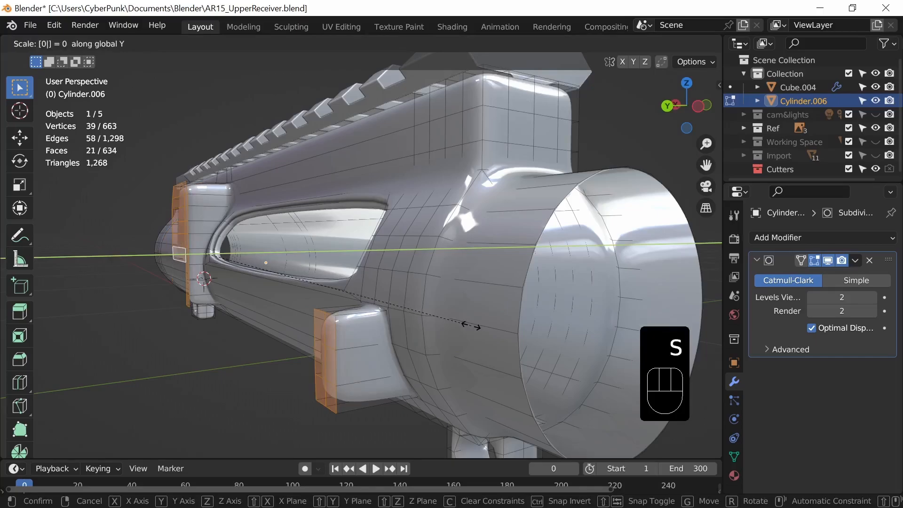
click(470, 325)
Select only the deflector block's flat outer faces above the narrow hinge strip, up to its slanted upper edge.
middle_drag(469, 326, 580, 346)
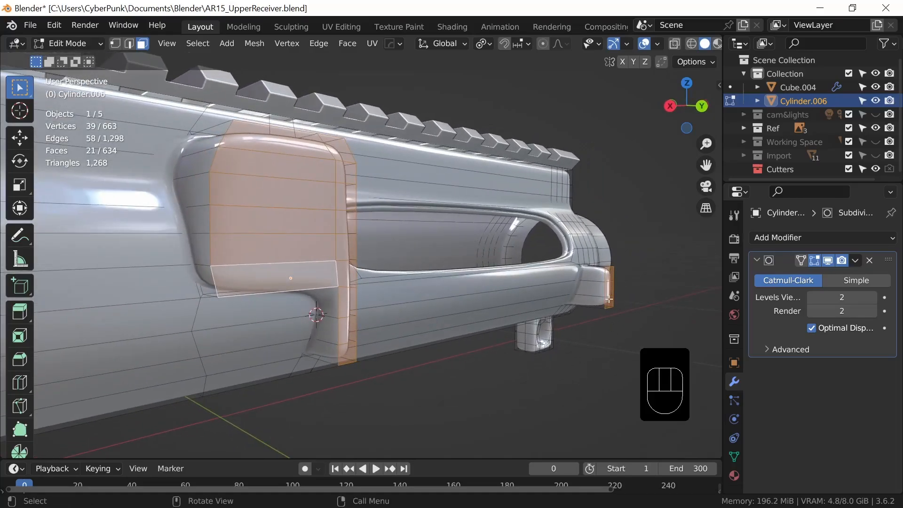
middle_drag(609, 299, 385, 344)
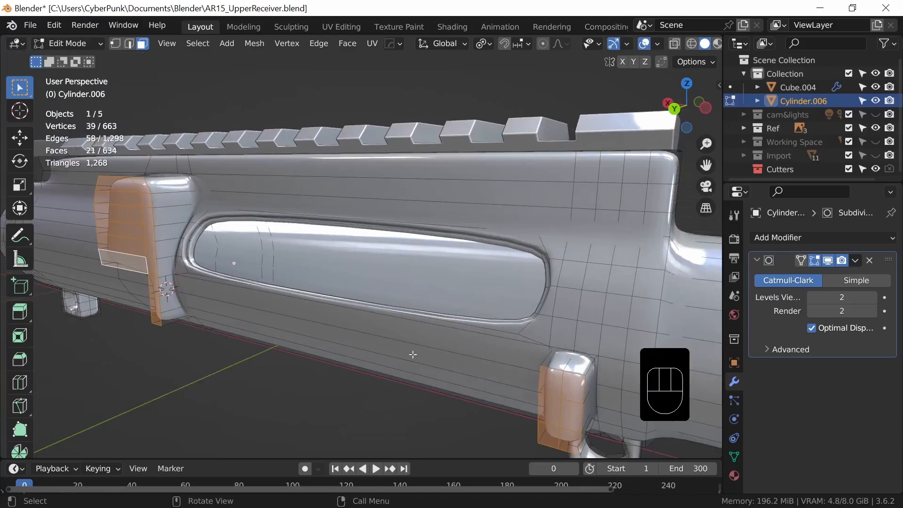
middle_drag(413, 355, 378, 344)
click(348, 303)
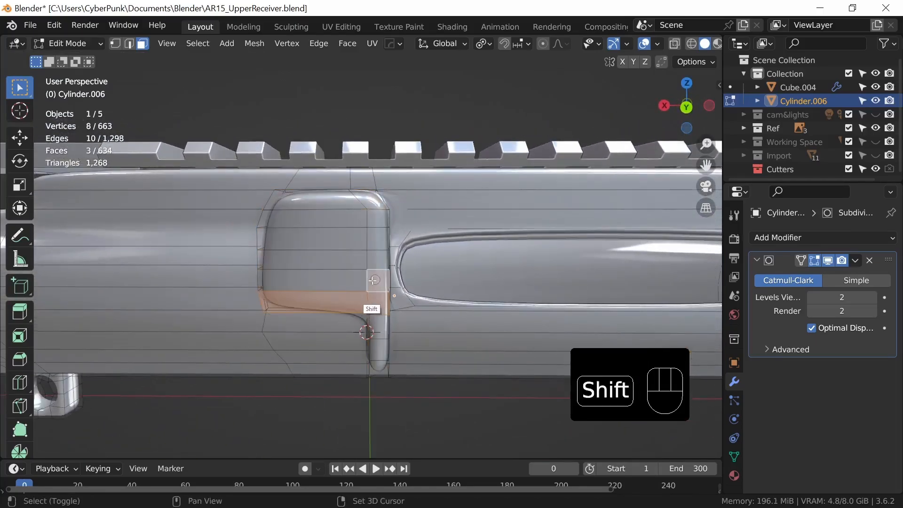
shift+click(376, 258)
shift+click(378, 237)
shift+click(336, 237)
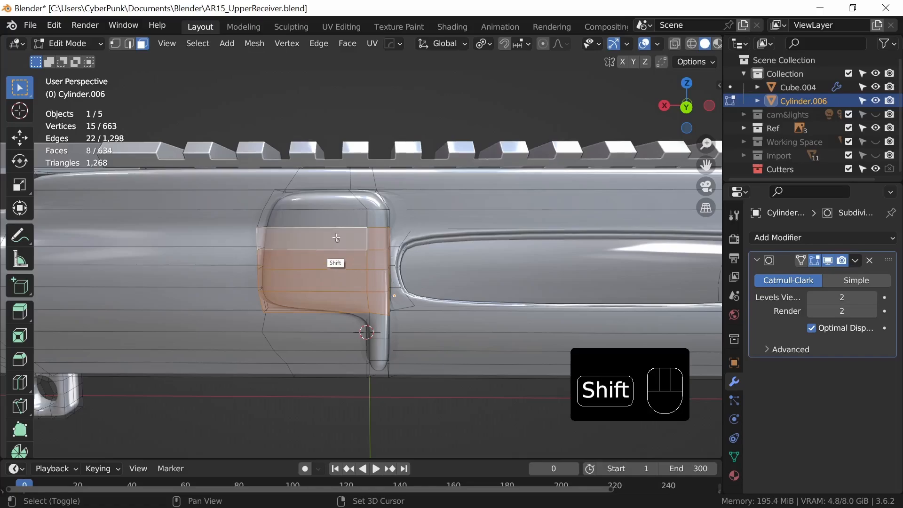
shift+click(336, 221)
shift+click(378, 219)
shift+click(370, 202)
shift+click(350, 203)
In the side view, scale the selected deflector faces down along Z so the block tapers vertically.
middle_drag(476, 317, 434, 350)
key(alt+z)
ctrl+middle_drag(422, 398, 440, 335)
key(s)
key(z)
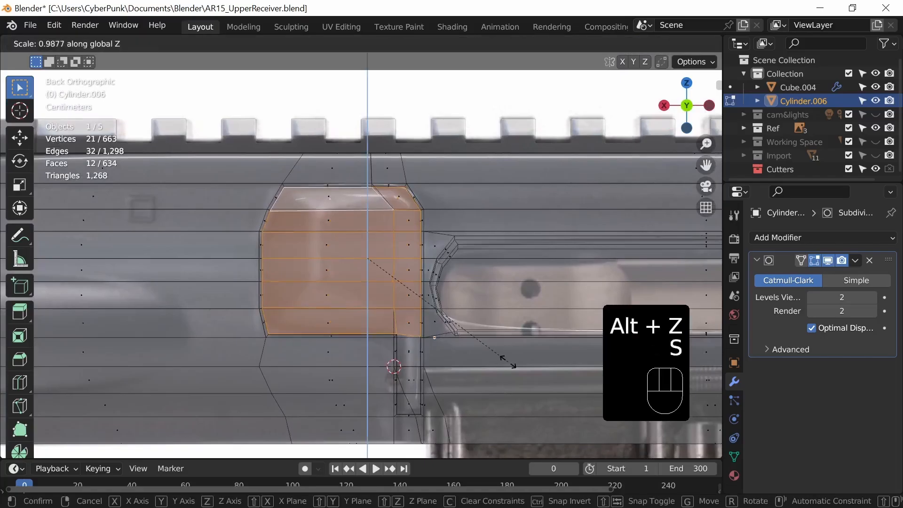
click(462, 328)
Move the selected deflector faces farther outward along Y, toward the pointed tip of the deflector in the top-view reference.
middle_drag(463, 329, 456, 271)
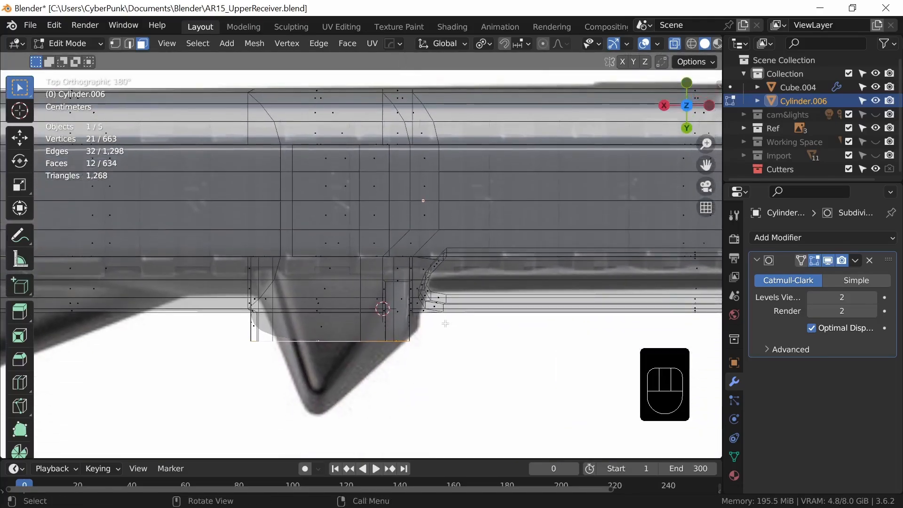
key(g)
middle_click(447, 339)
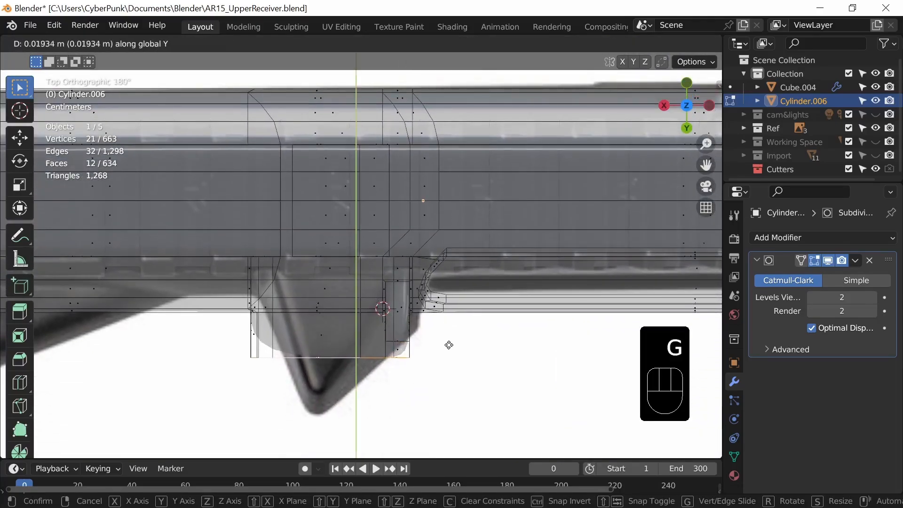
click(450, 365)
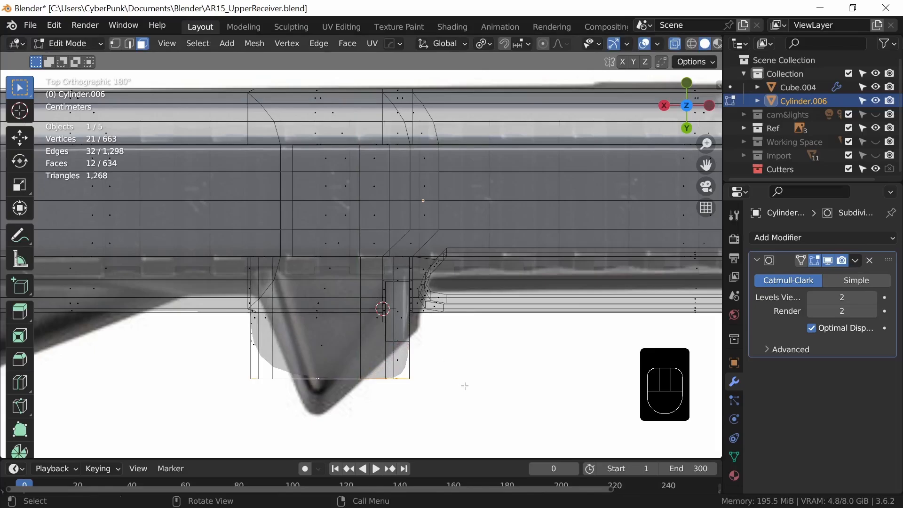
alt+middle_drag(465, 386, 476, 296)
key(alt+z)
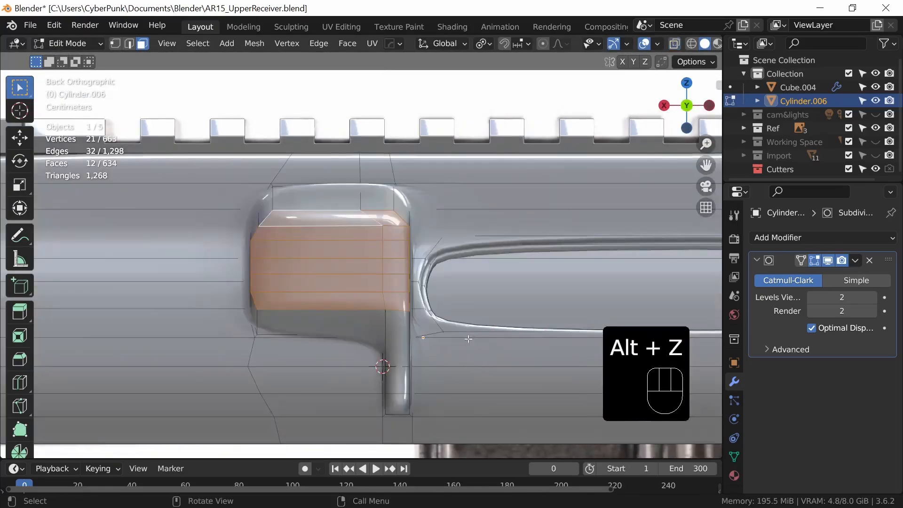
mouse_move(468, 338)
middle_down()
mouse_move(567, 360)
mouse_move(527, 329)
mouse_move(323, 359)
mouse_move(468, 370)
middle_up()
key(Tab)
key(Tab)
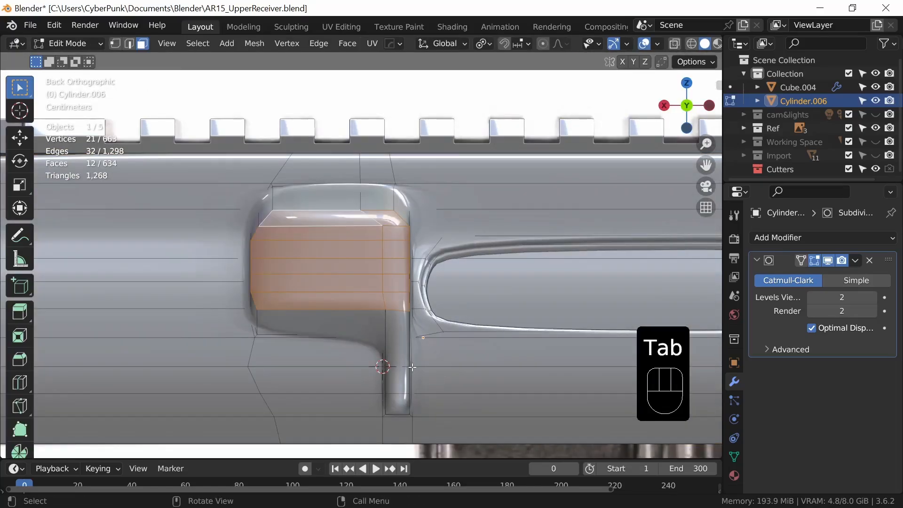
In edge mode, select the rear vertical edge chain of the deflector's outer face and edge-slide it forward to slope the rear side.
key(2)
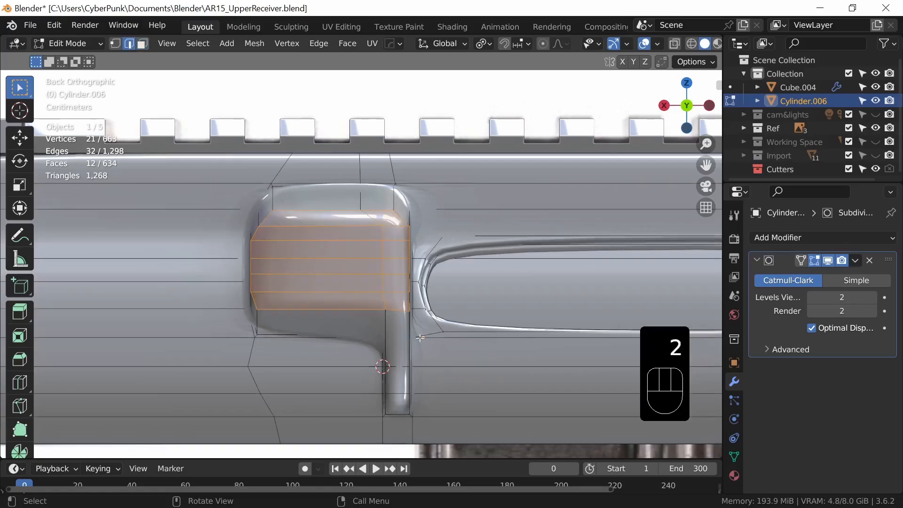
click(267, 329)
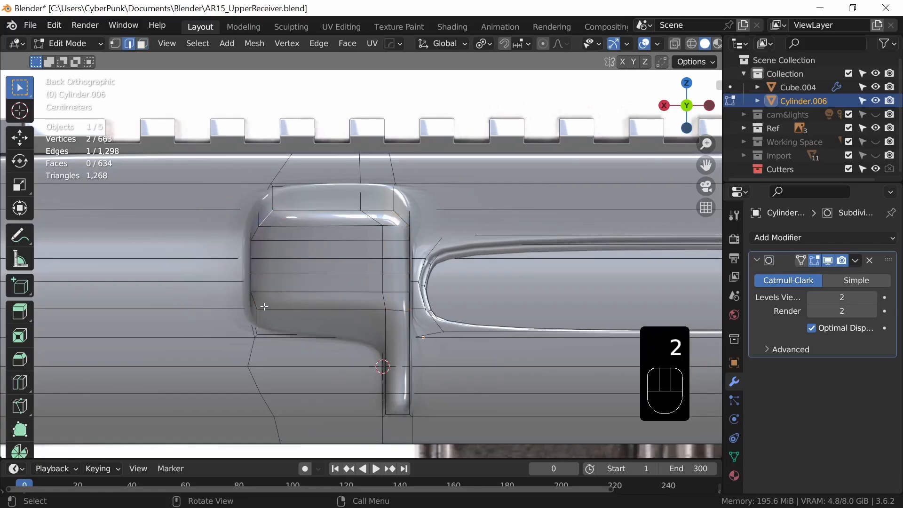
ctrl+click(264, 307)
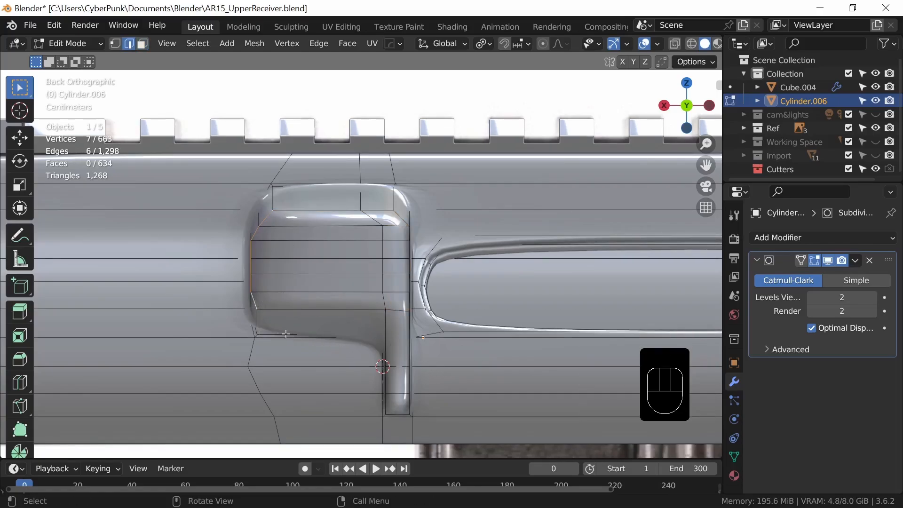
ctrl+click(285, 334)
middle_drag(417, 353, 461, 365)
shift+click(347, 346)
key(alt+z)
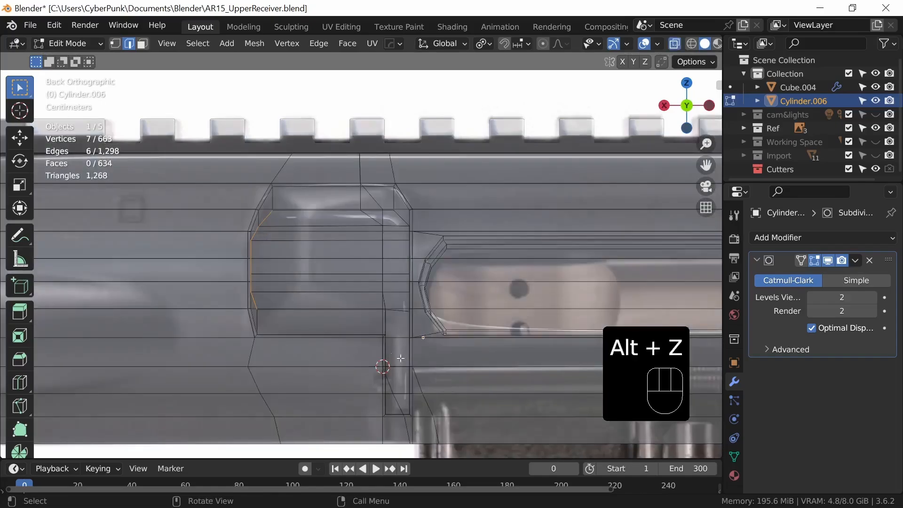
key(g)
key(g)
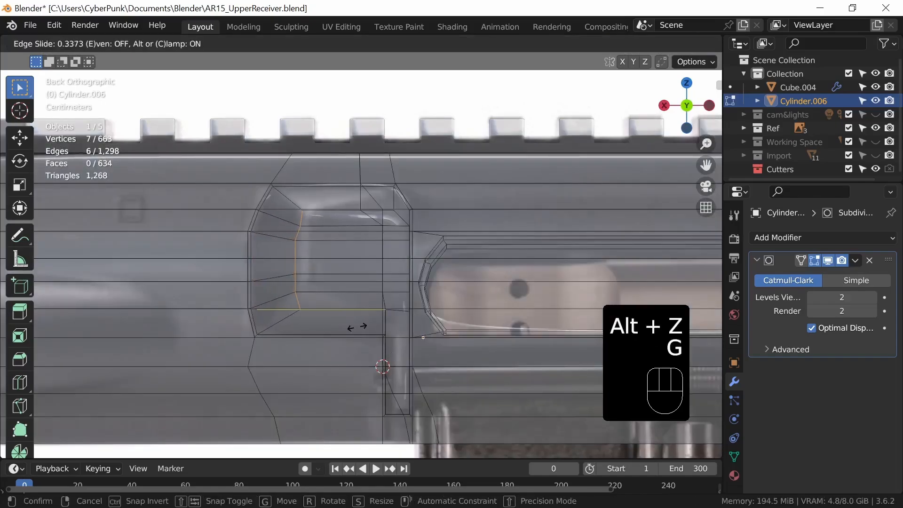
click(357, 326)
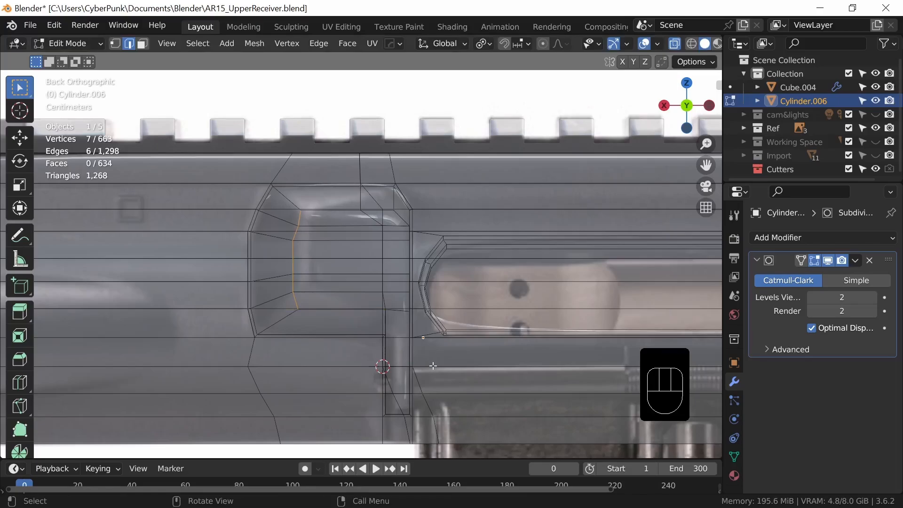
Select the middle vertical edge chain on the deflector's outer face and edge-slide it rearward, close to the rear chain.
middle_drag(412, 358, 403, 332)
key(alt+z)
click(403, 332)
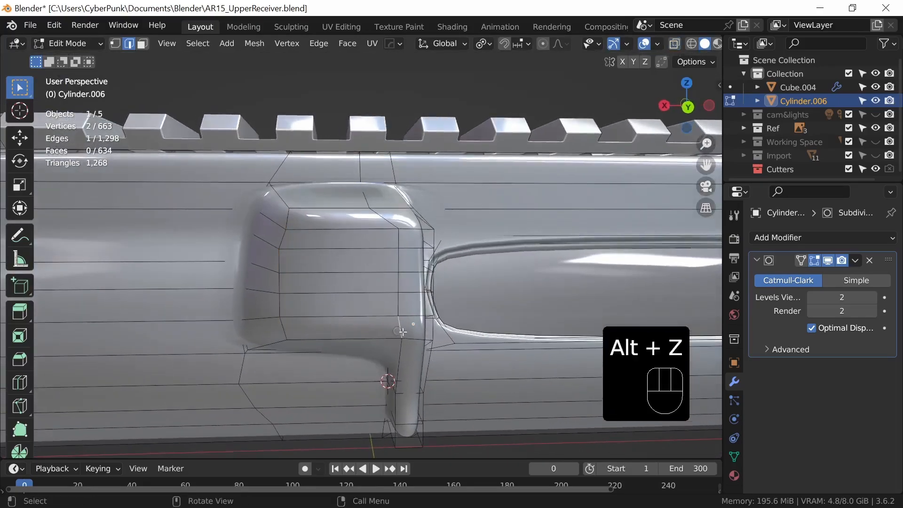
shift+click(408, 266)
middle_drag(408, 266, 401, 345)
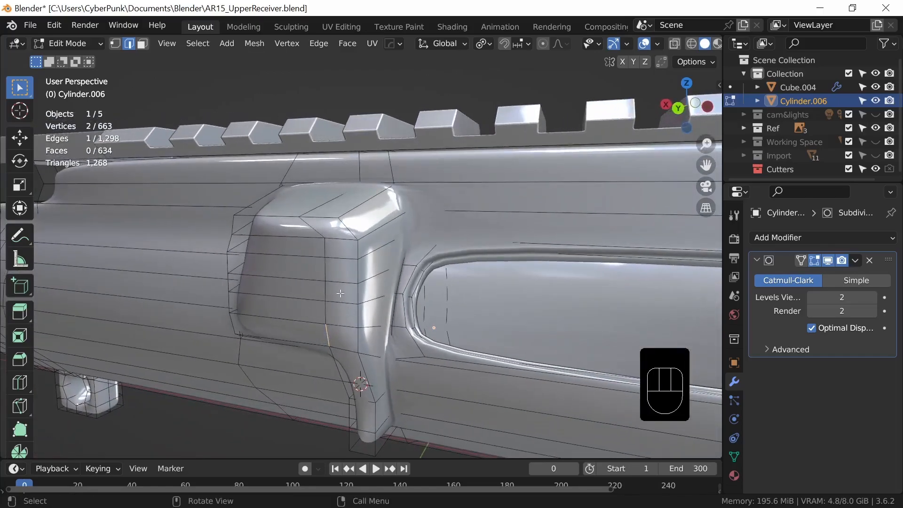
ctrl+click(324, 260)
middle_drag(324, 260, 432, 346)
key(alt+z)
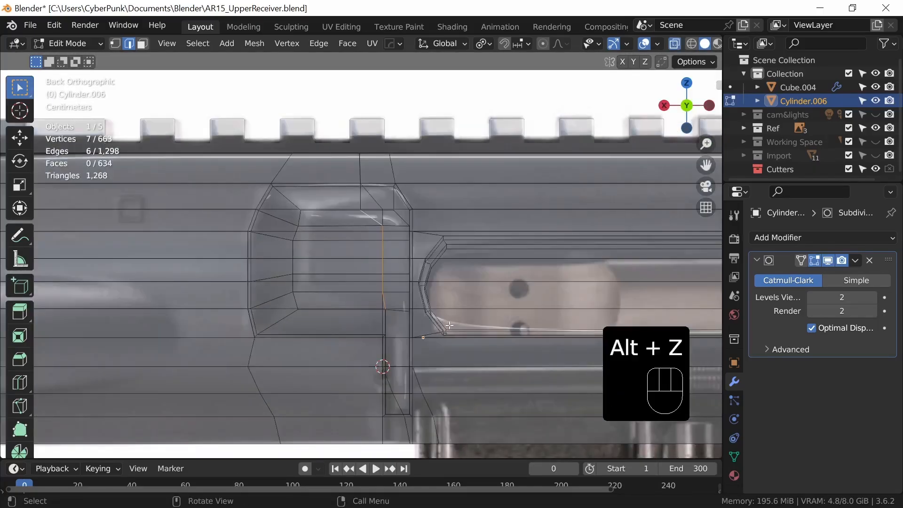
key(g)
key(g)
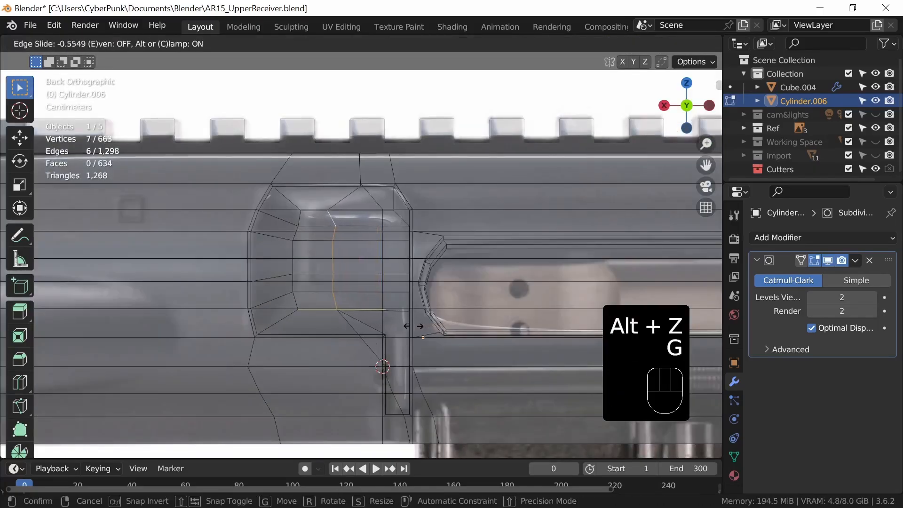
click(404, 327)
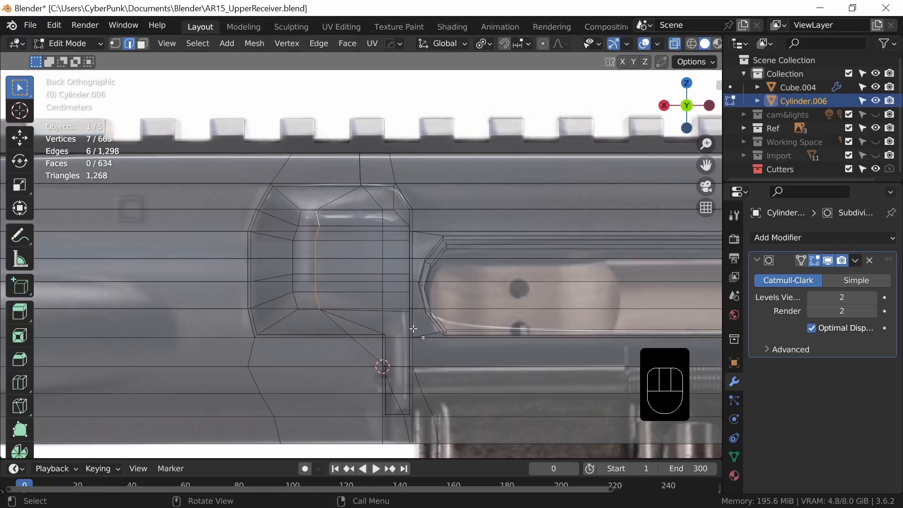
Edge-slide the deflector's front vertical edge chain rearward beside the middle one to form the slanted front side, and return to Object Mode.
key(alt+z)
middle_drag(461, 338, 411, 395)
ctrl+click(296, 214)
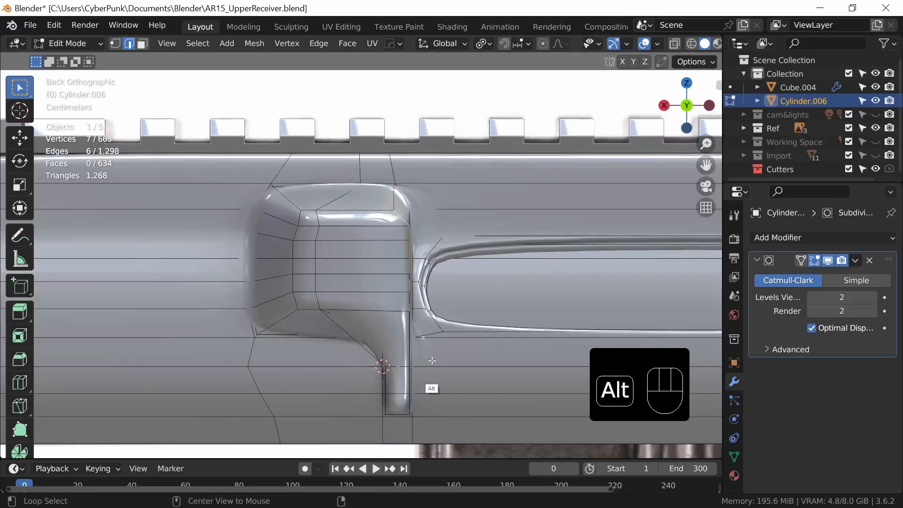
key(alt+z)
key(g)
key(g)
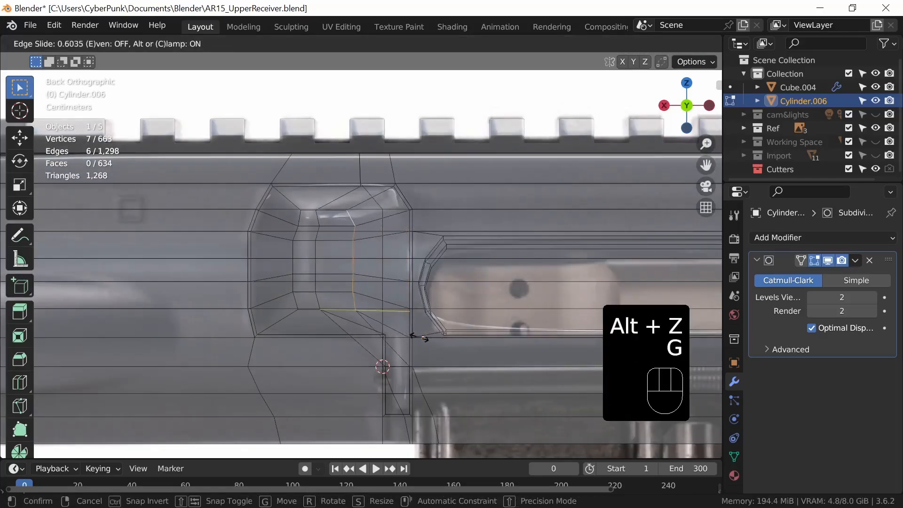
click(410, 335)
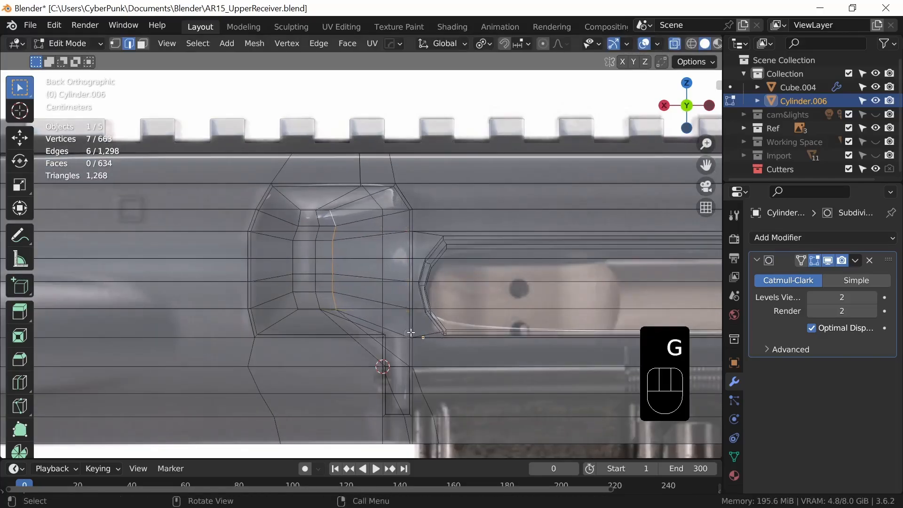
key(alt+z)
middle_drag(412, 338, 460, 336)
key(Tab)
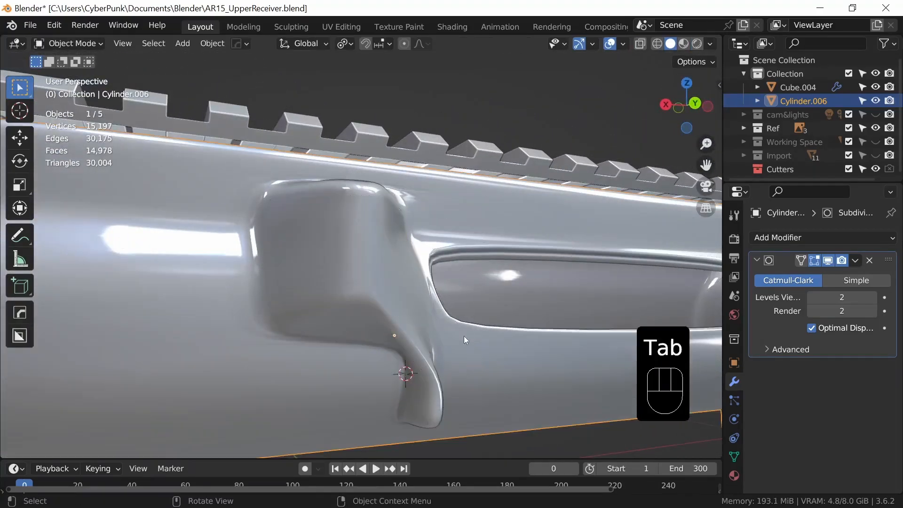
middle_drag(518, 307, 432, 393)
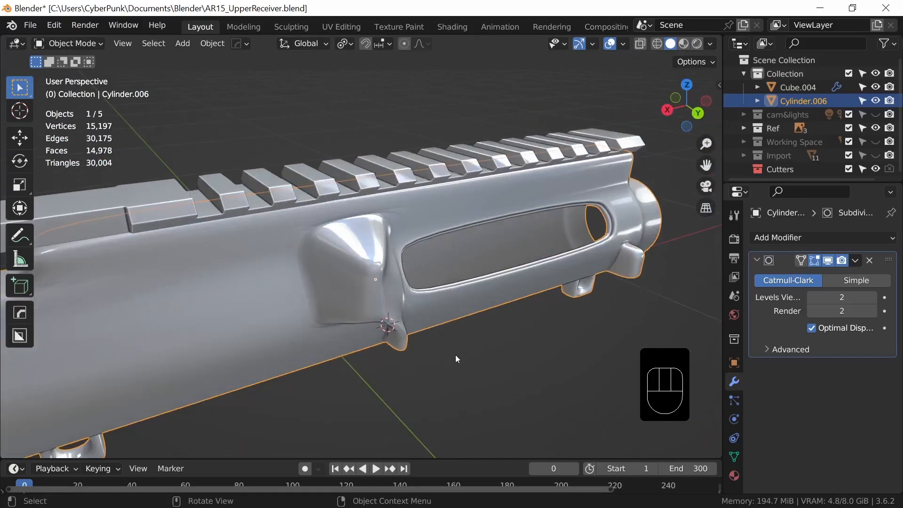
mouse_move(456, 359)
alt+middle_down()
mouse_move(430, 272)
mouse_move(455, 375)
alt+middle_up()
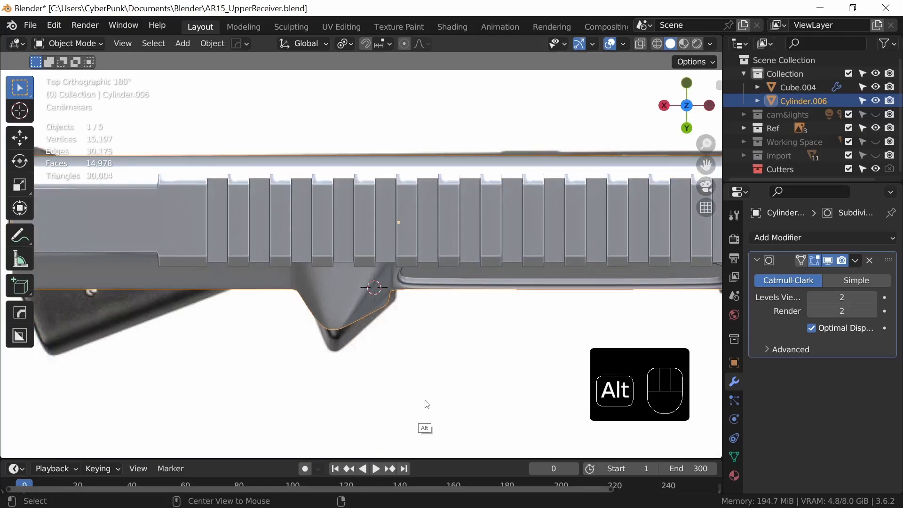
Select the deflector's narrow outer face strip, two columns wide, and move it outward along Y to the tip in the top-view reference.
alt+middle_drag(427, 403, 425, 324)
key(Tab)
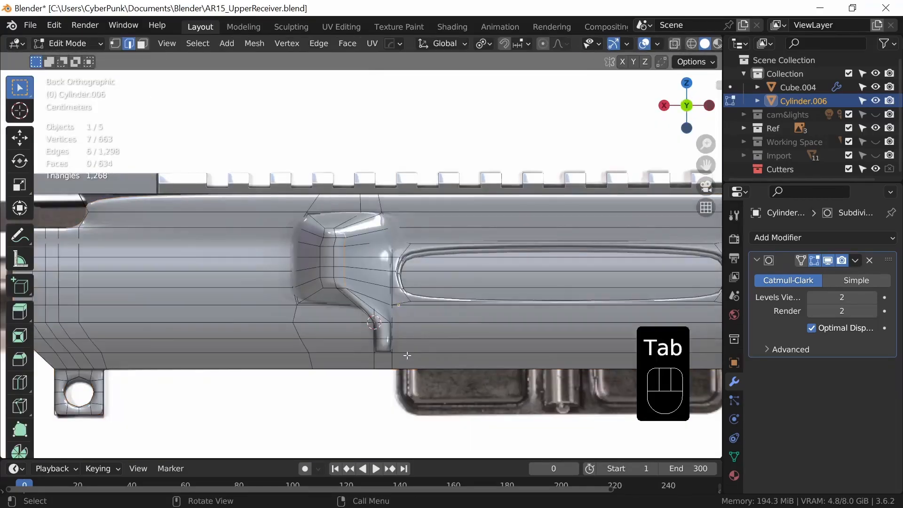
ctrl+middle_drag(407, 355, 375, 332)
key(3)
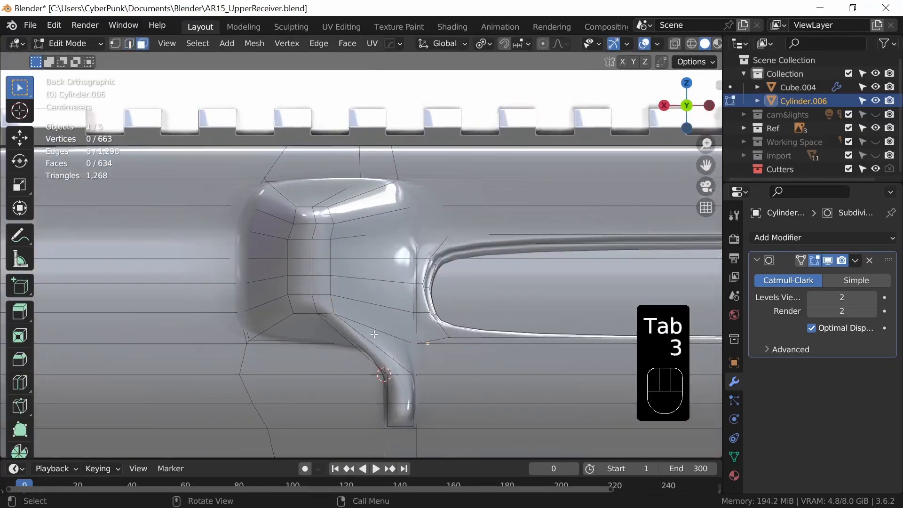
click(303, 222)
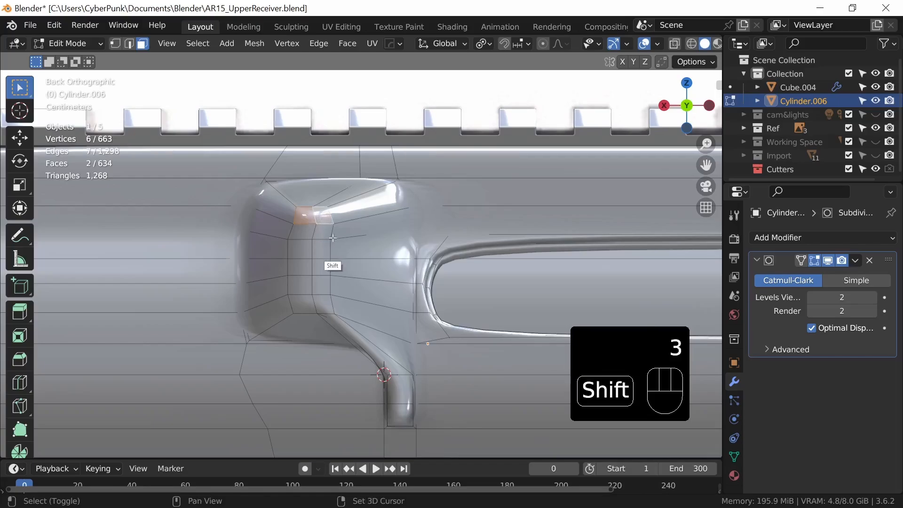
shift+click(324, 233)
shift+click(306, 235)
shift+click(304, 253)
shift+click(322, 249)
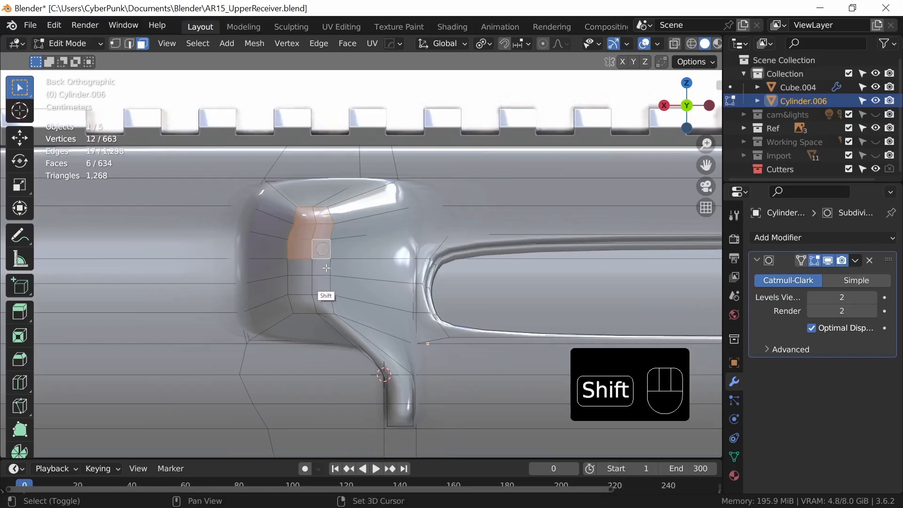
shift+click(326, 268)
shift+click(302, 271)
shift+click(300, 285)
shift+click(328, 293)
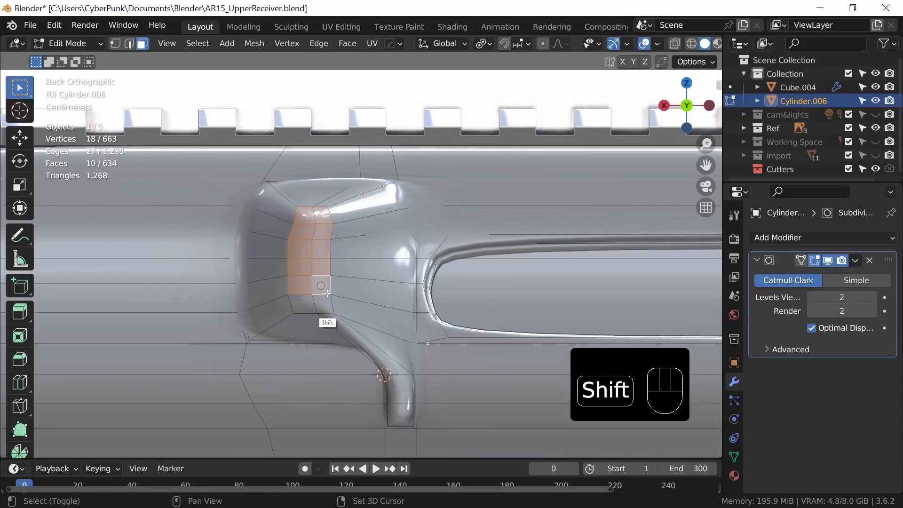
shift+click(325, 304)
shift+click(305, 304)
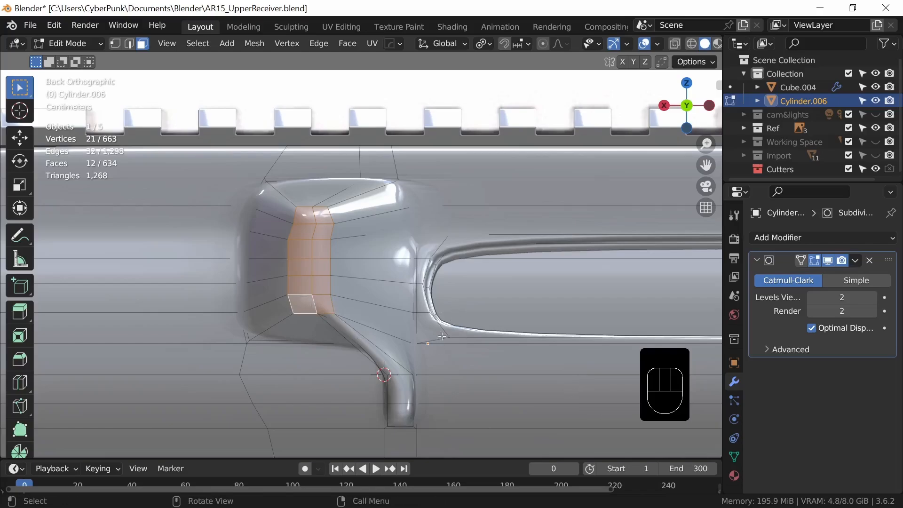
alt+middle_drag(442, 337, 462, 351)
key(g)
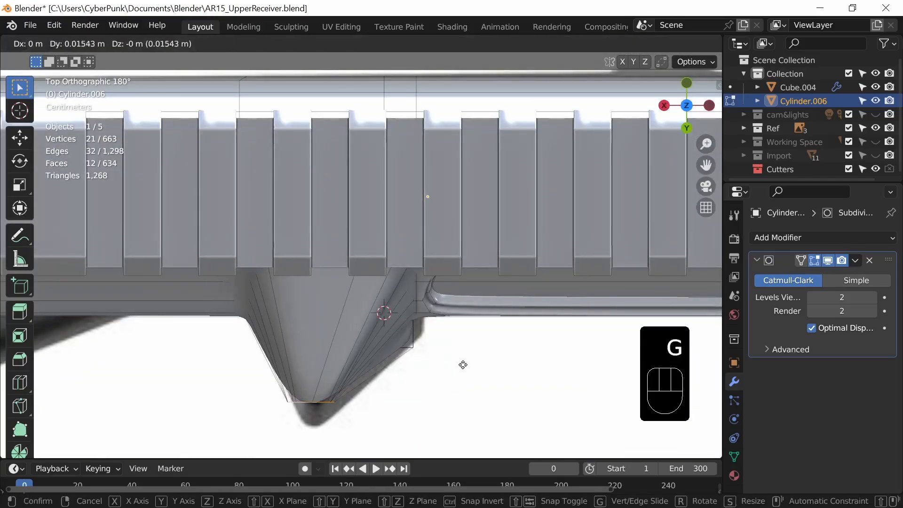
right_click(466, 389)
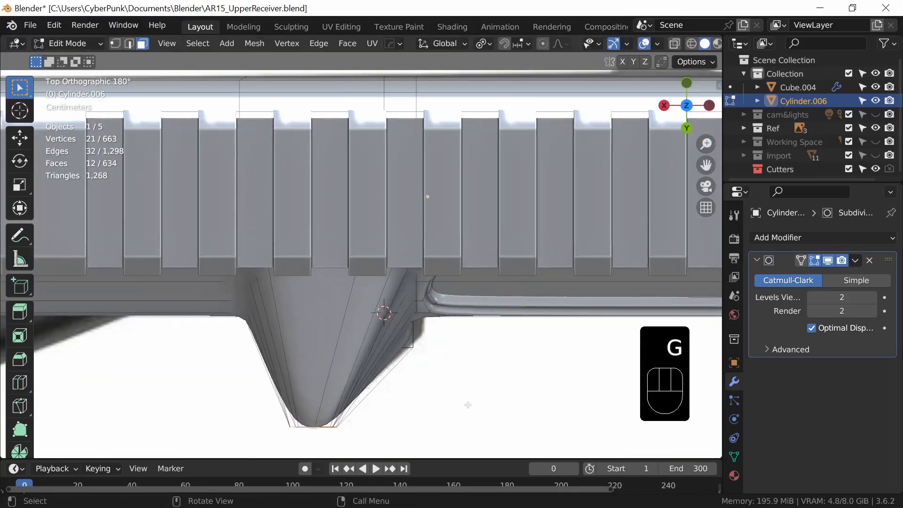
In vertex mode, try edge-sliding the two vertices at the lower end of the deflector's outer face down toward the thin lower rib.
alt+middle_drag(461, 426, 586, 335)
key(Tab)
ctrl+middle_drag(484, 390, 353, 325)
key(Tab)
key(1)
shift+click(302, 260)
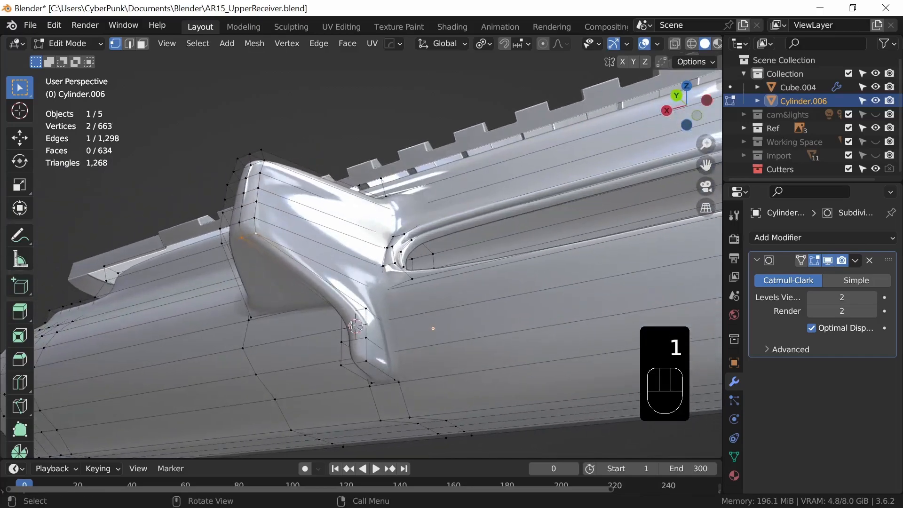
key(g)
key(g)
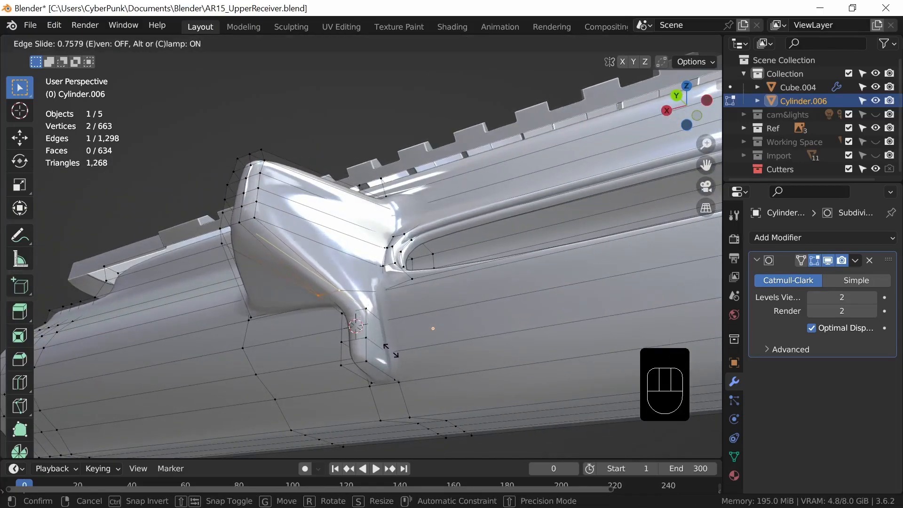
click(390, 350)
Undo the edge slide of the deflector's two lower vertices and check the smoothed shape in Object Mode.
middle_drag(389, 350, 487, 402)
key(Tab)
key(ctrl+z)
key(ctrl+z)
key(Tab)
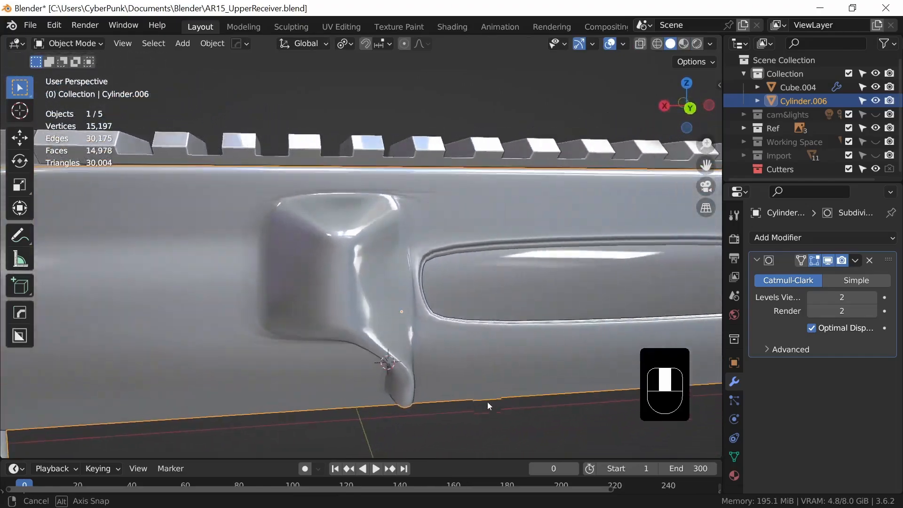
key(Tab)
scroll(414, 380, down, 2)
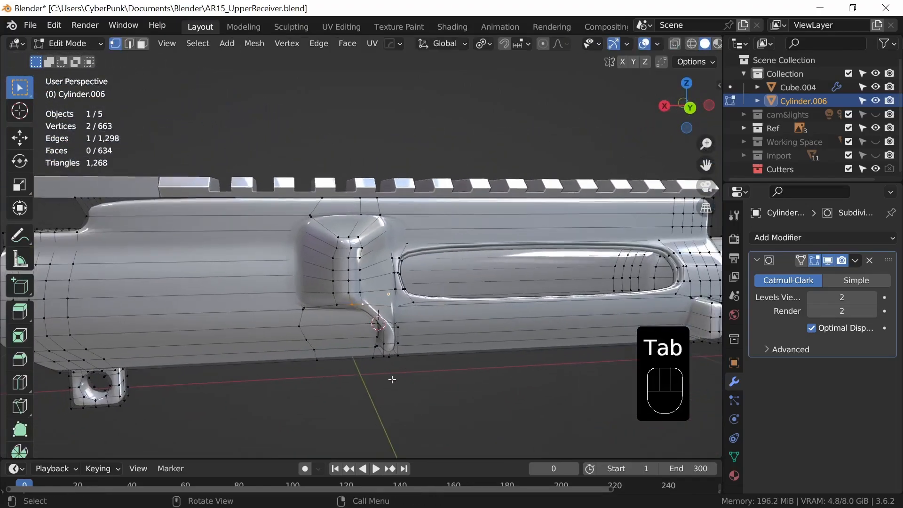
middle_drag(367, 354, 386, 346)
key(Tab)
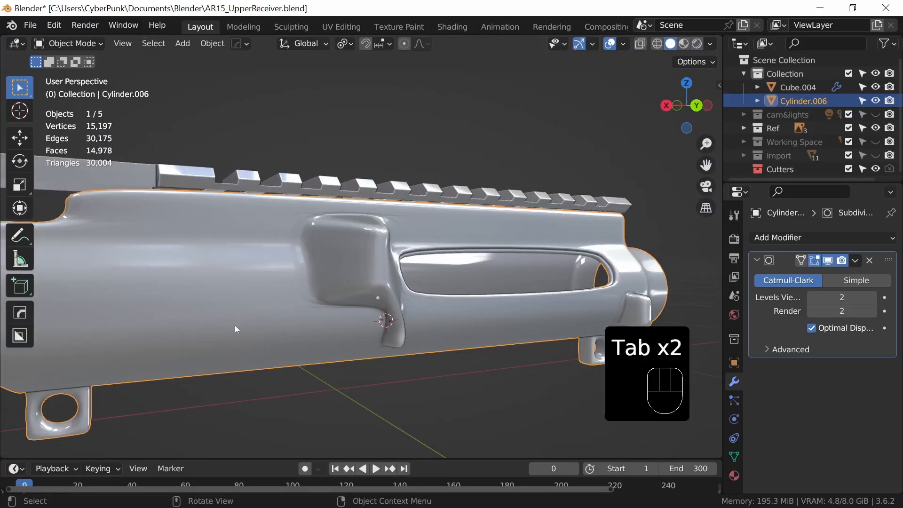
Try adding a loop cut around the receiver body behind the deflector, slid close to its rear side, and check it in Object Mode.
key(Tab)
key(ctrl+r)
click(232, 314)
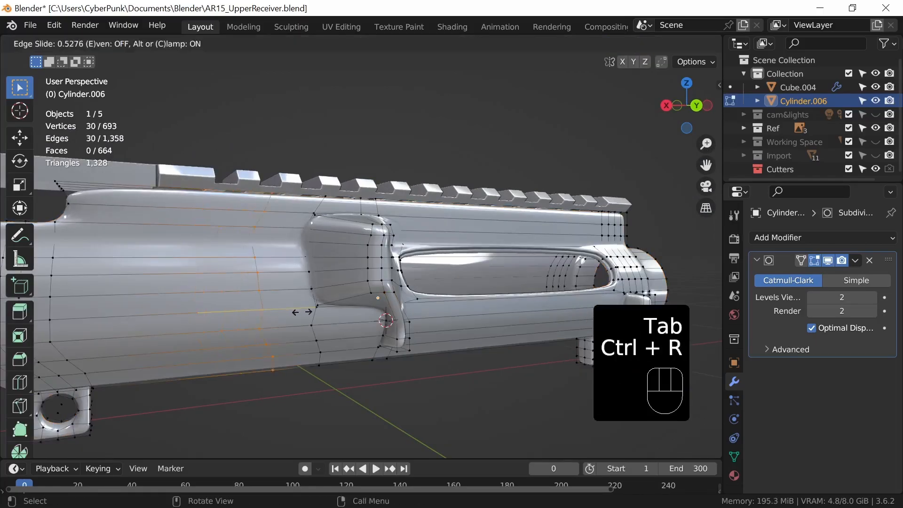
click(329, 321)
key(Tab)
middle_drag(368, 334, 379, 365)
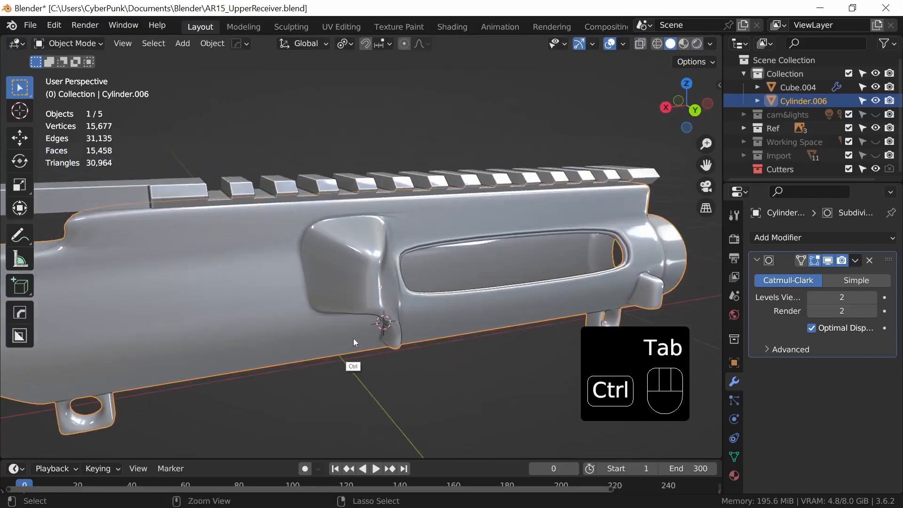
Undo the loop cut behind the deflector and look over the receiver from several angles.
key(ctrl+z)
key(ctrl+z)
click(518, 346)
middle_drag(518, 346, 487, 247)
middle_drag(511, 326, 317, 256)
middle_drag(401, 315, 458, 356)
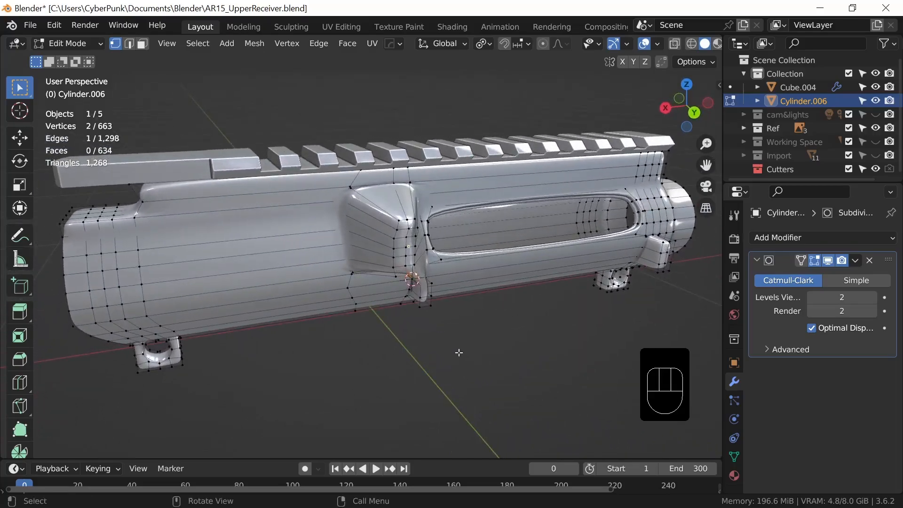